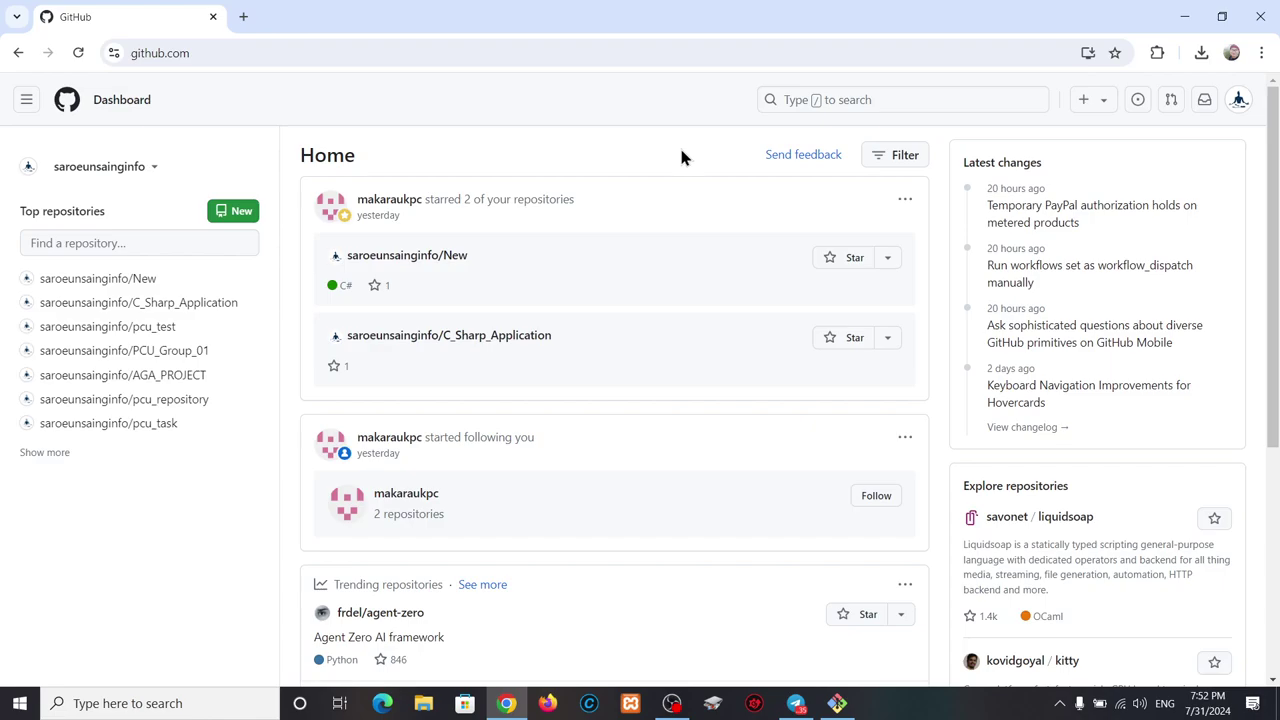
# - From your profile's Repositories list, open the New repository form and focus the name field
pyautogui.click(1236, 104)
pyautogui.click(1128, 185)
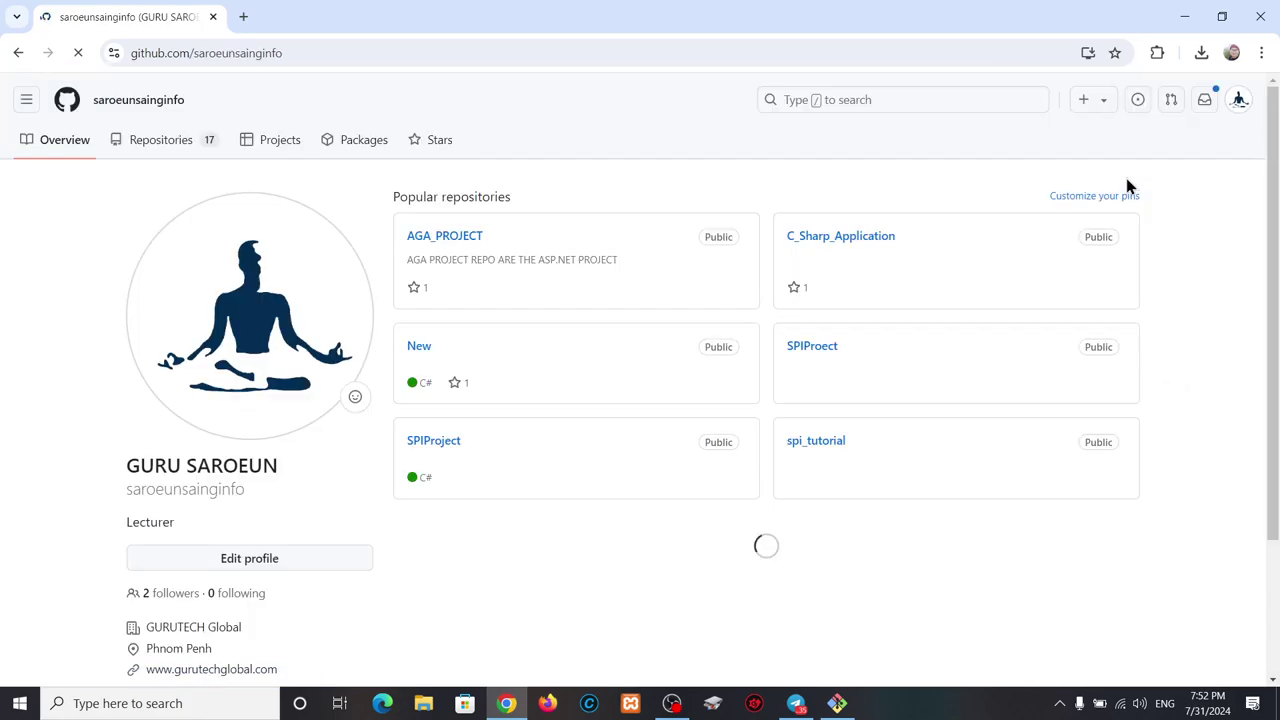
pyautogui.click(167, 149)
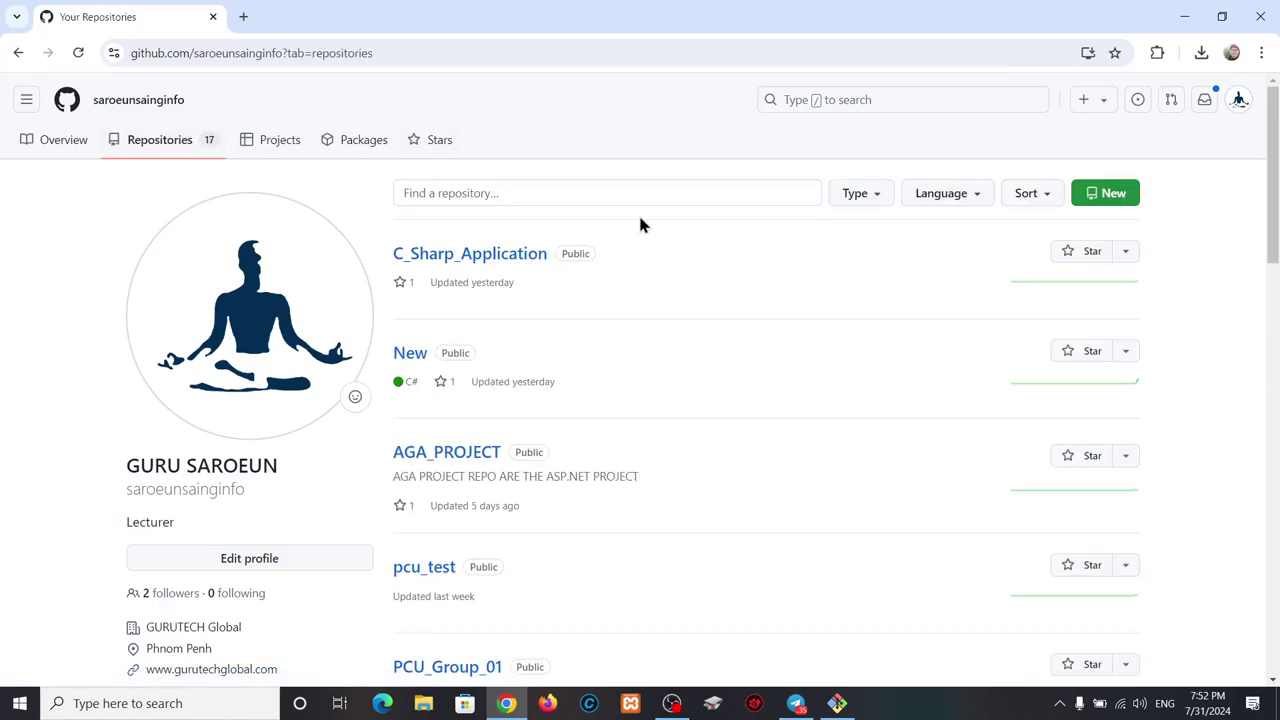
pyautogui.click(1117, 203)
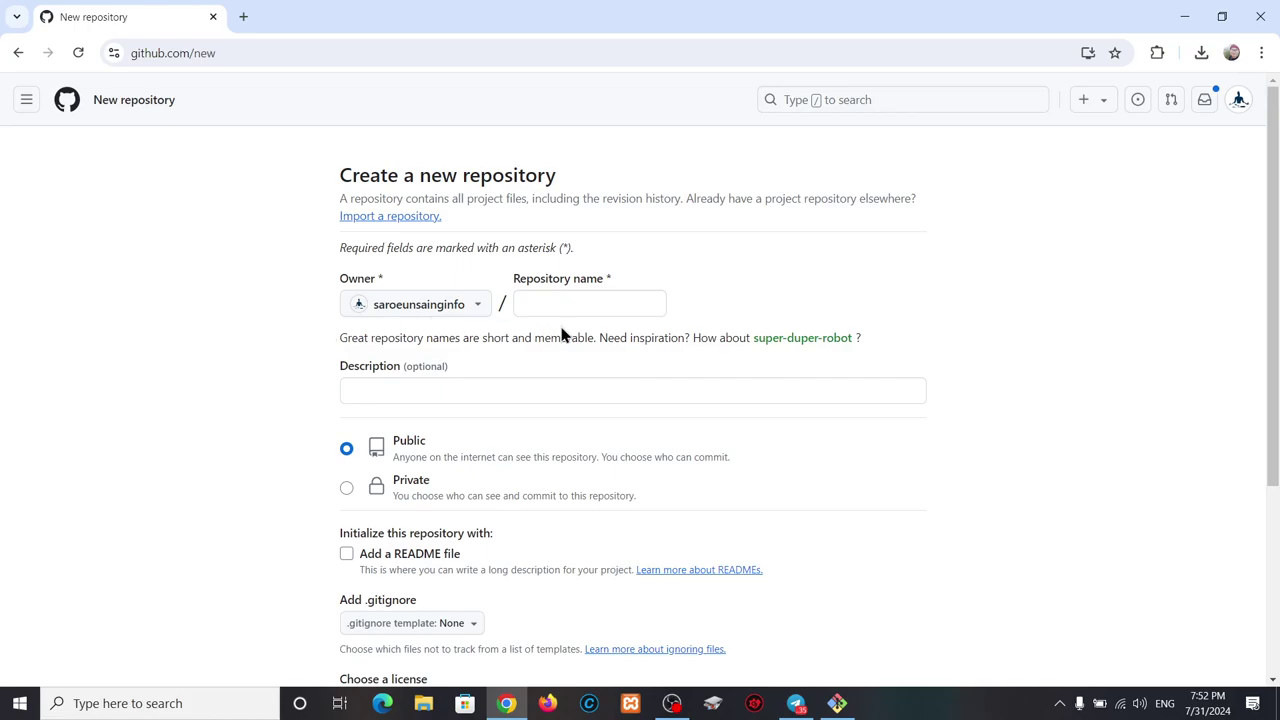
pyautogui.scroll(-1, 561, 315)
pyautogui.scroll(-2, 561, 315)
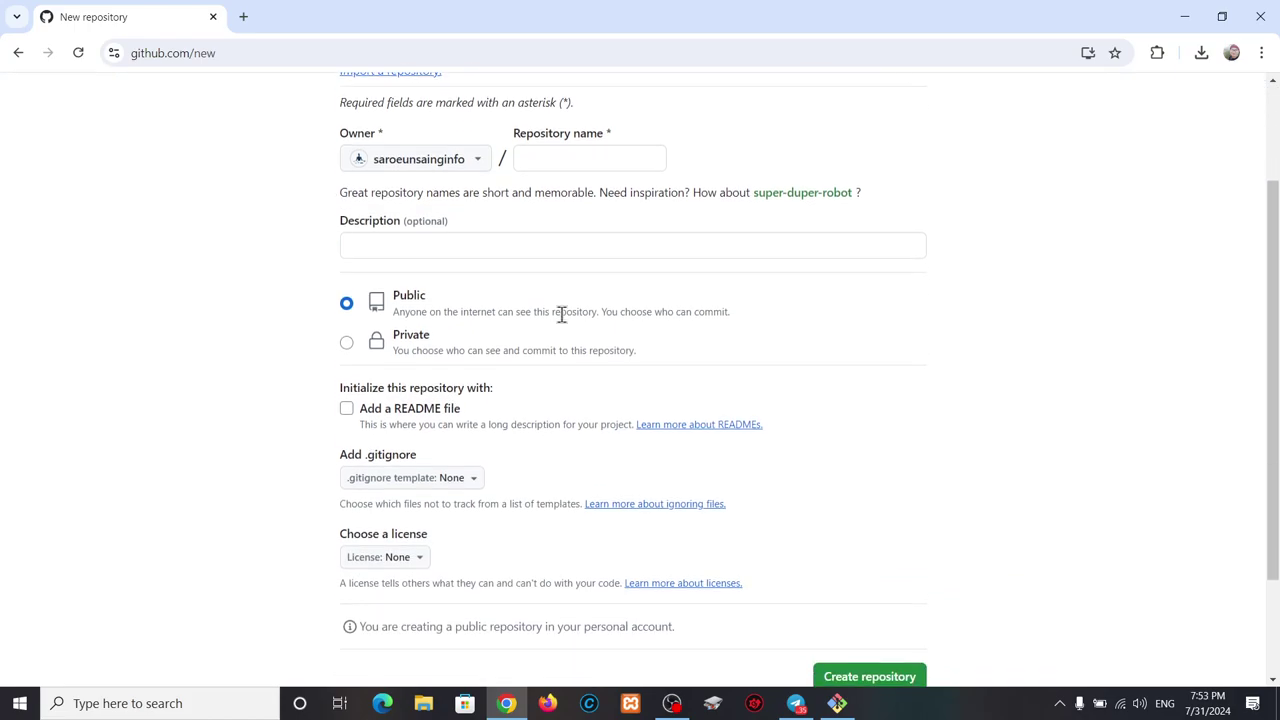
pyautogui.scroll(3, 561, 315)
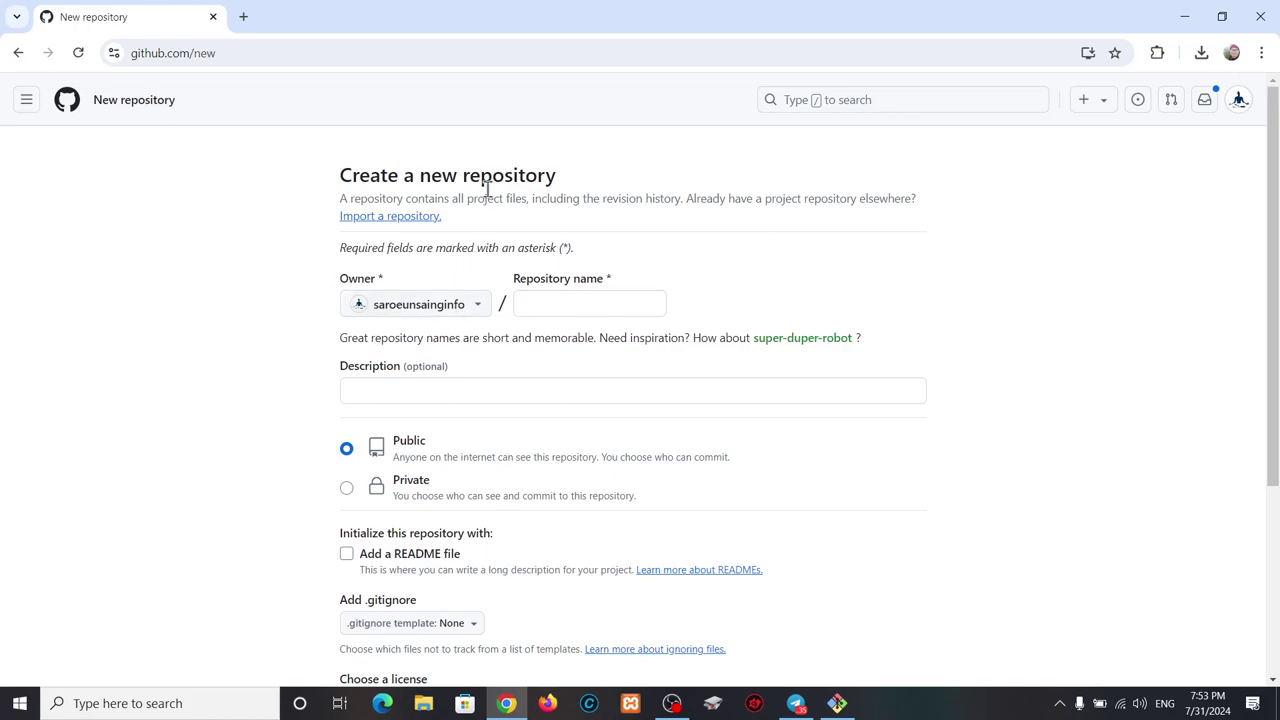
pyautogui.click(550, 304)
# - Enter 'aga' as the repository name and submit the form to create it
pyautogui.write('EX')
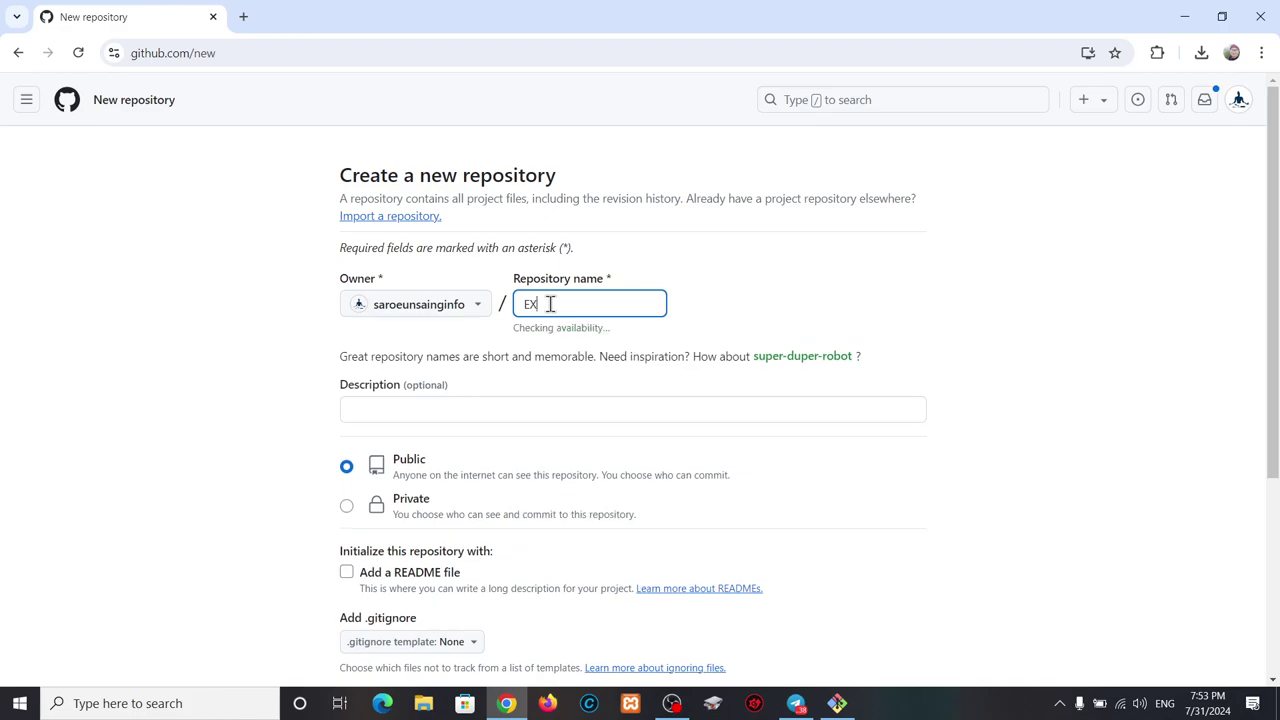
pyautogui.press('BackSpace')
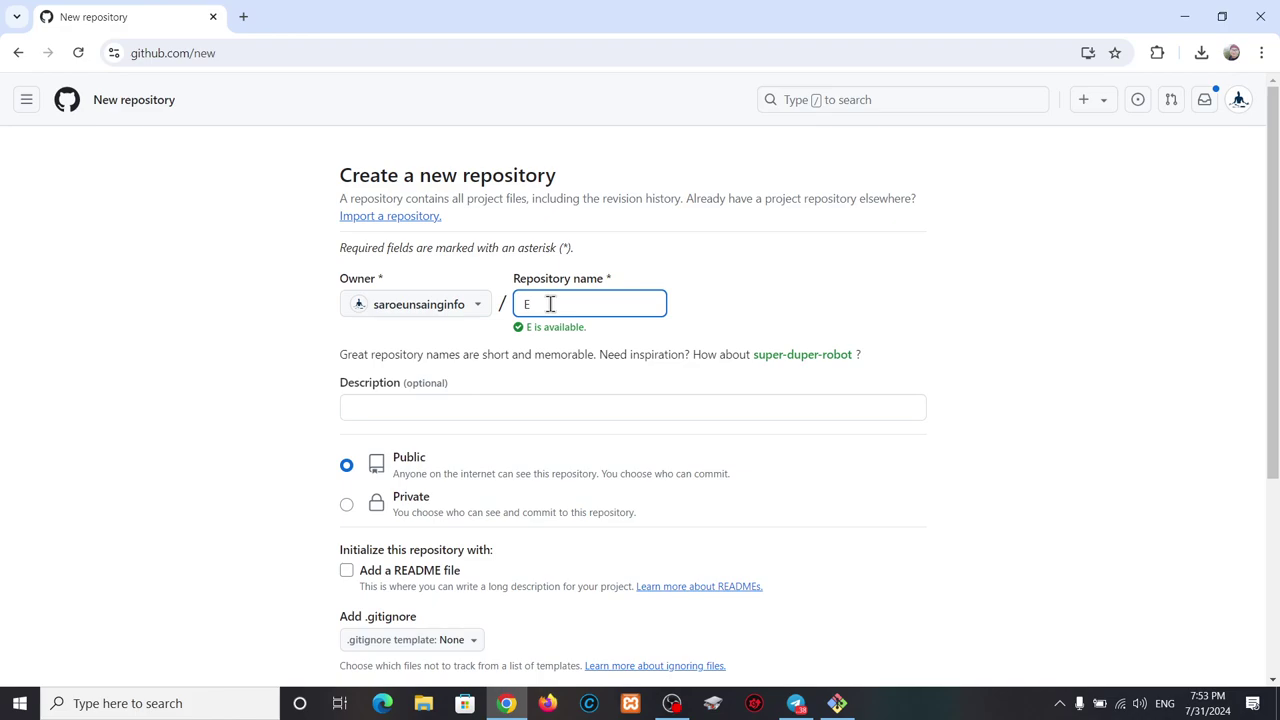
pyautogui.press('BackSpace')
pyautogui.write('aga')
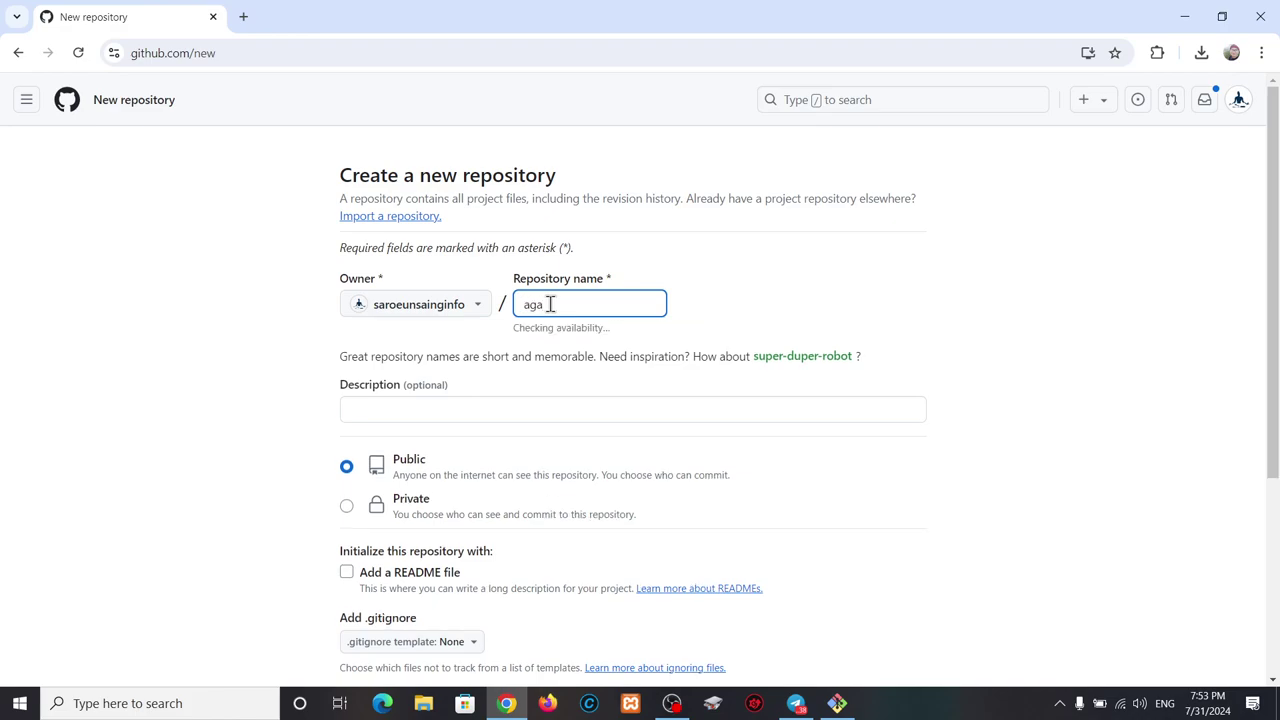
pyautogui.press('Home')
pyautogui.write('-tes')
pyautogui.write('t')
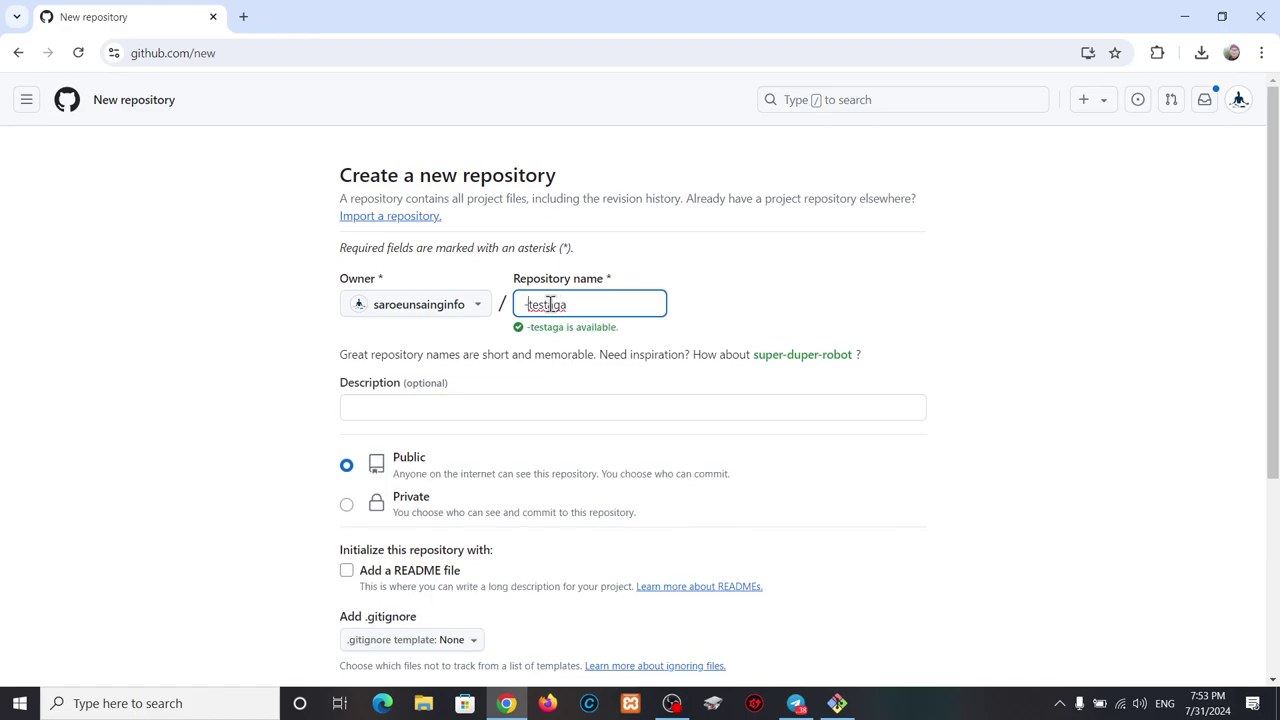
pyautogui.press('BackSpace')
pyautogui.press('BackSpace')
pyautogui.press('BackSpace')
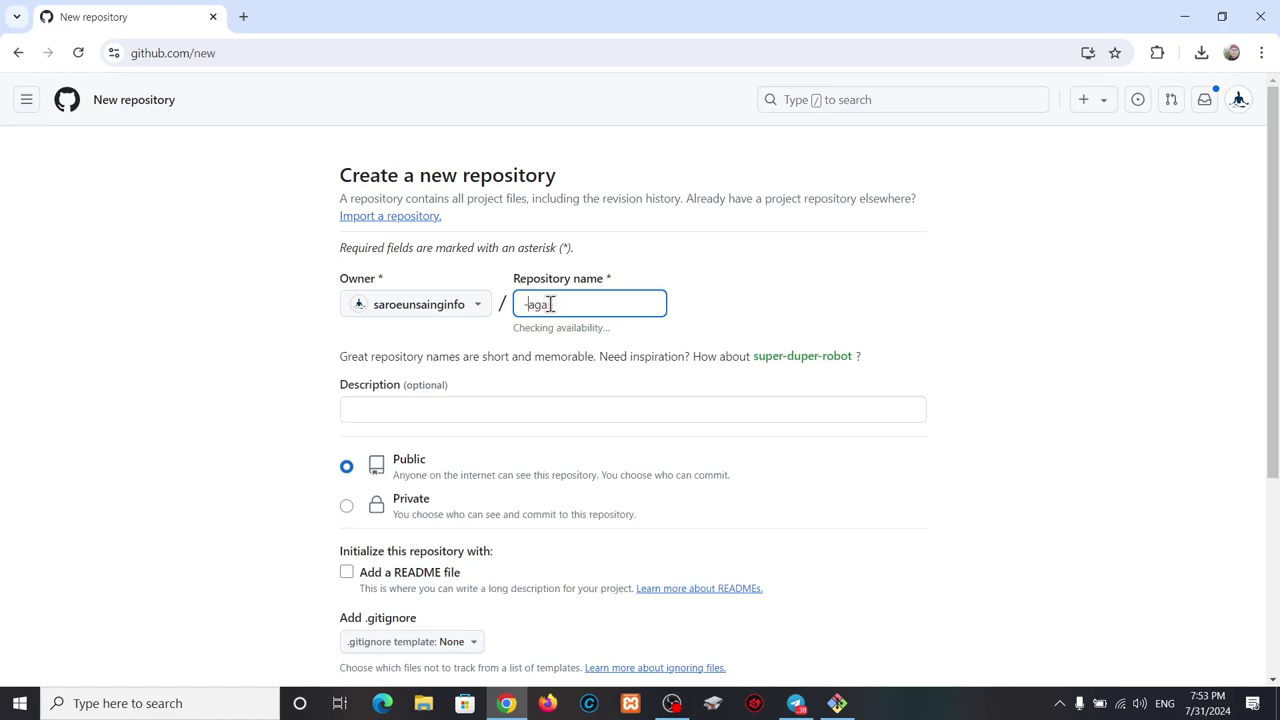
pyautogui.press('BackSpace')
pyautogui.press('BackSpace')
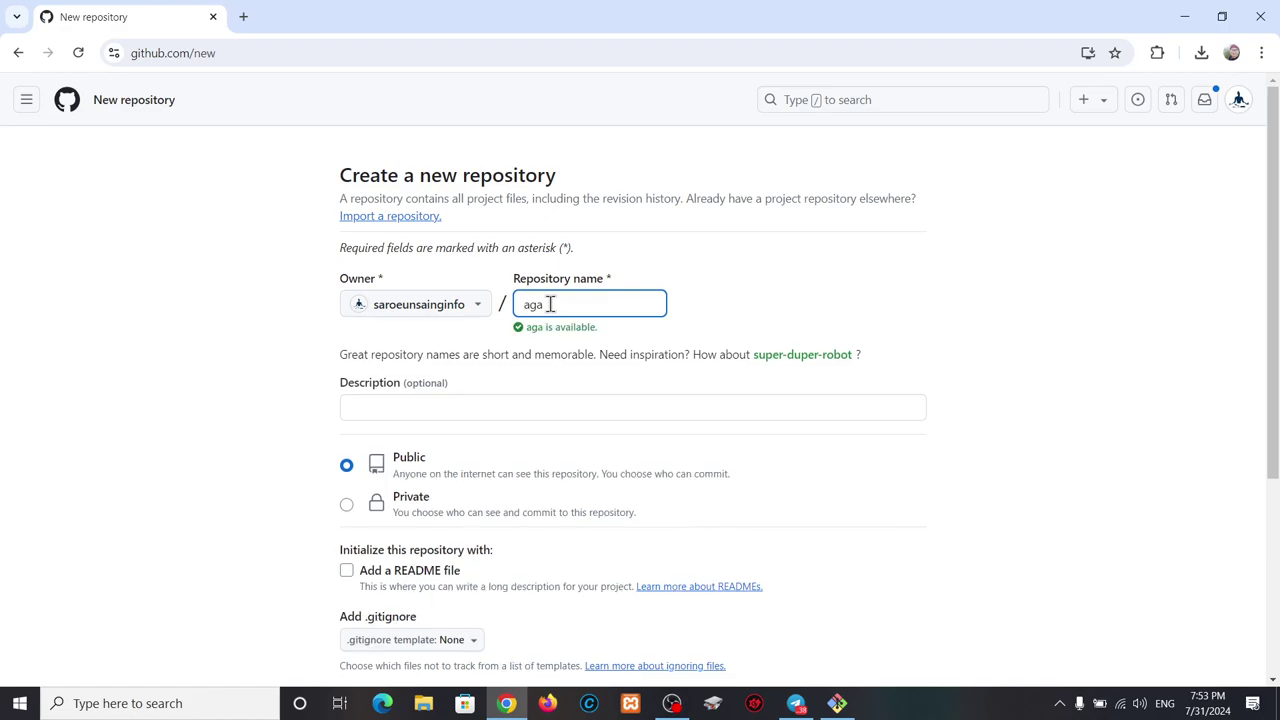
pyautogui.write('-')
pyautogui.press('BackSpace')
pyautogui.press('Return')
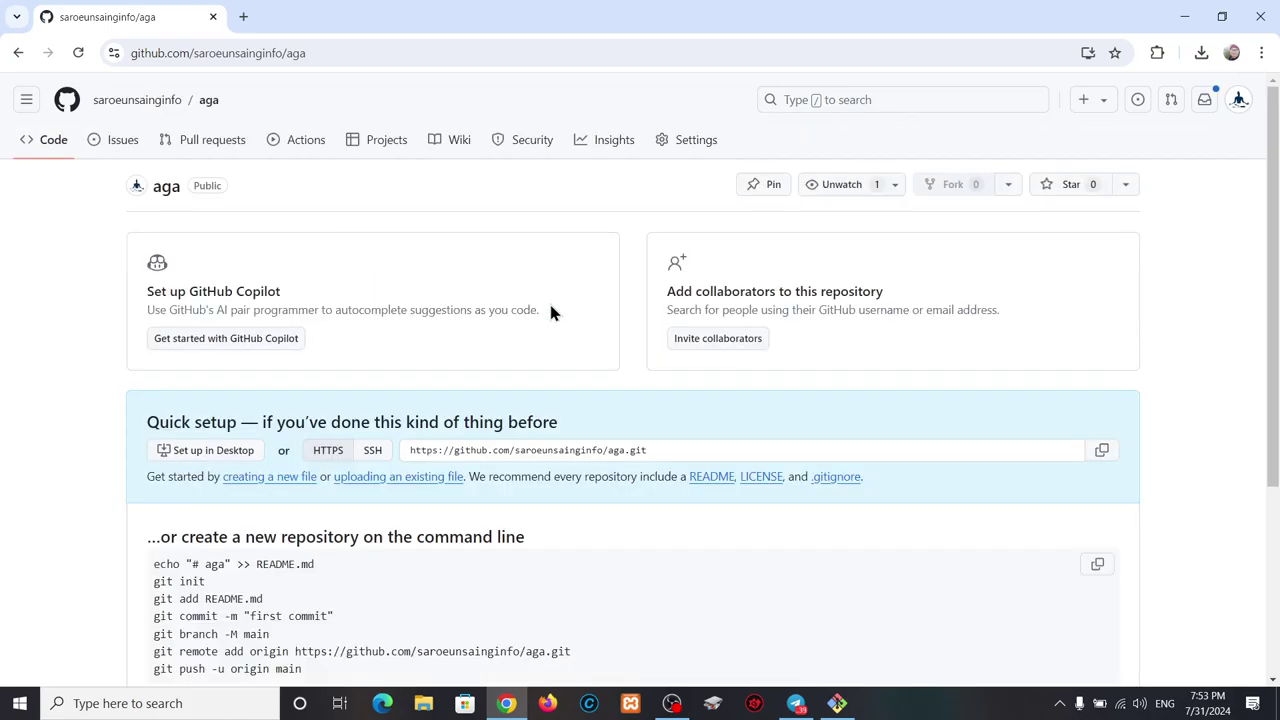
# - Open the new aga repository from your profile's Repositories list
pyautogui.scroll(-1, 417, 418)
pyautogui.scroll(1, 417, 418)
pyautogui.click(1238, 100)
pyautogui.click(1103, 193)
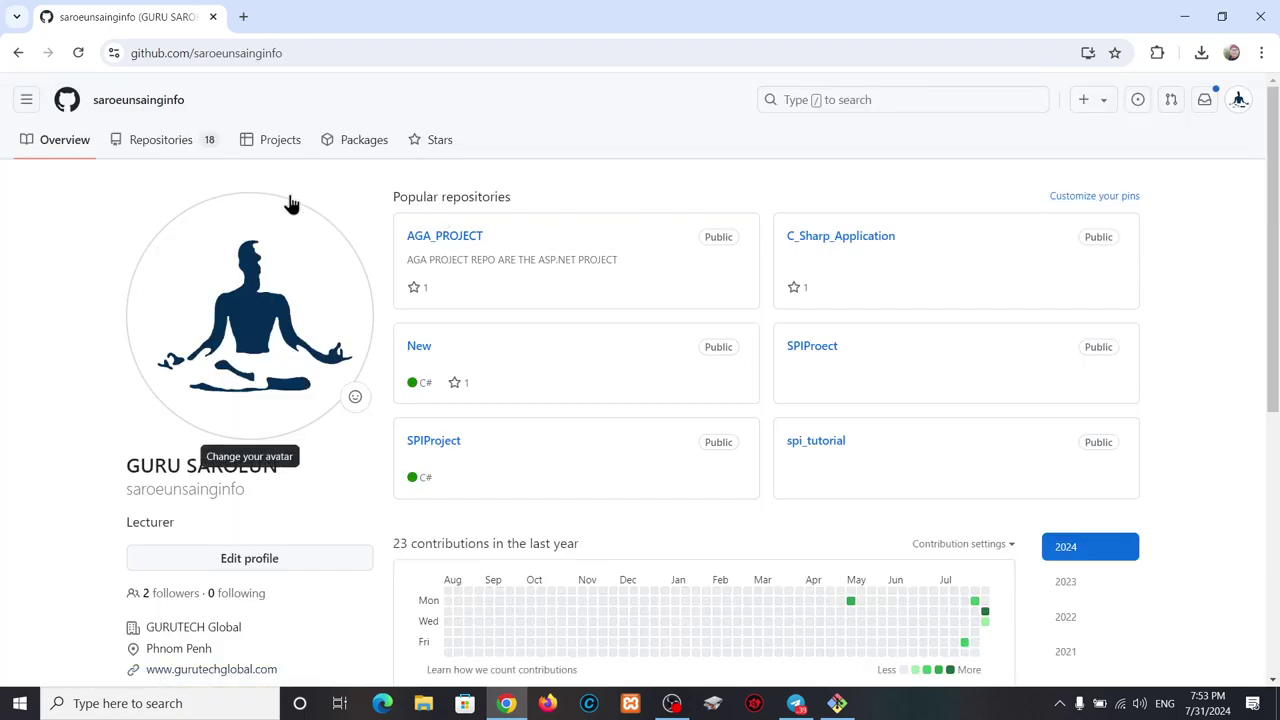
pyautogui.click(148, 143)
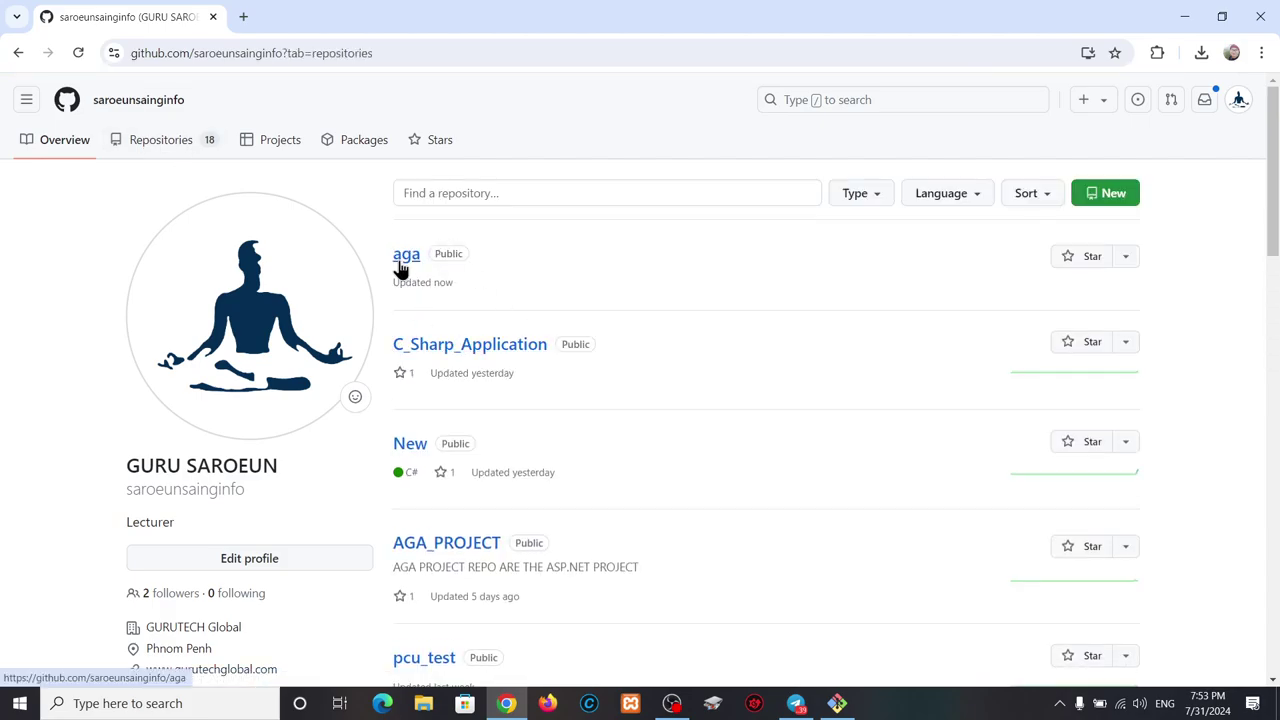
pyautogui.click(405, 266)
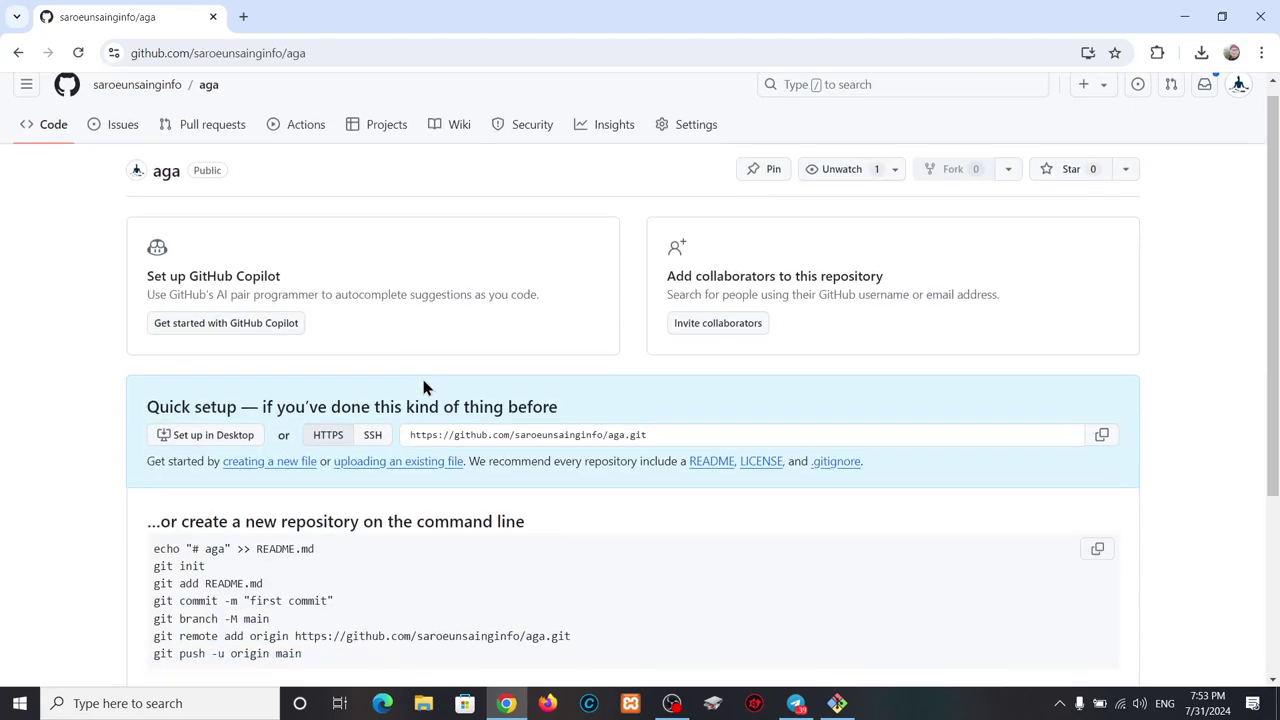
# - Look over aga's Quick setup page, then go back to the repositories list
pyautogui.scroll(-3, 421, 370)
pyautogui.scroll(3, 423, 388)
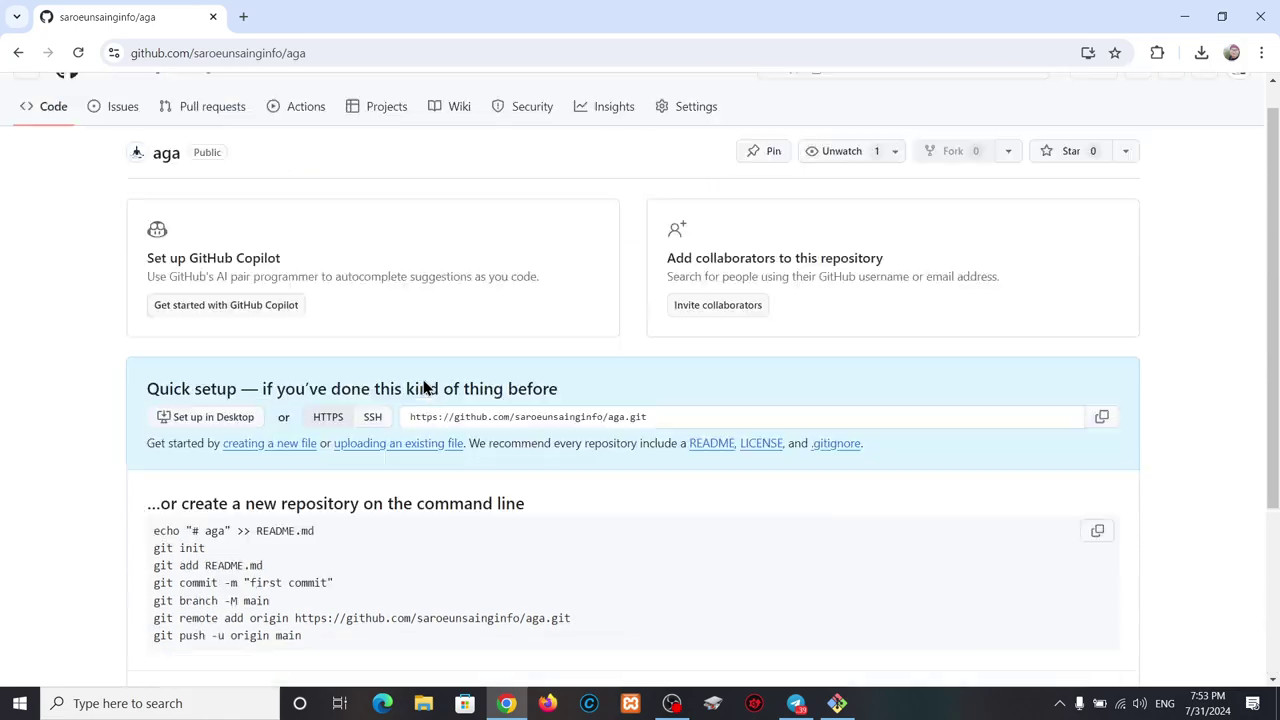
pyautogui.scroll(-2, 423, 388)
pyautogui.scroll(1, 423, 388)
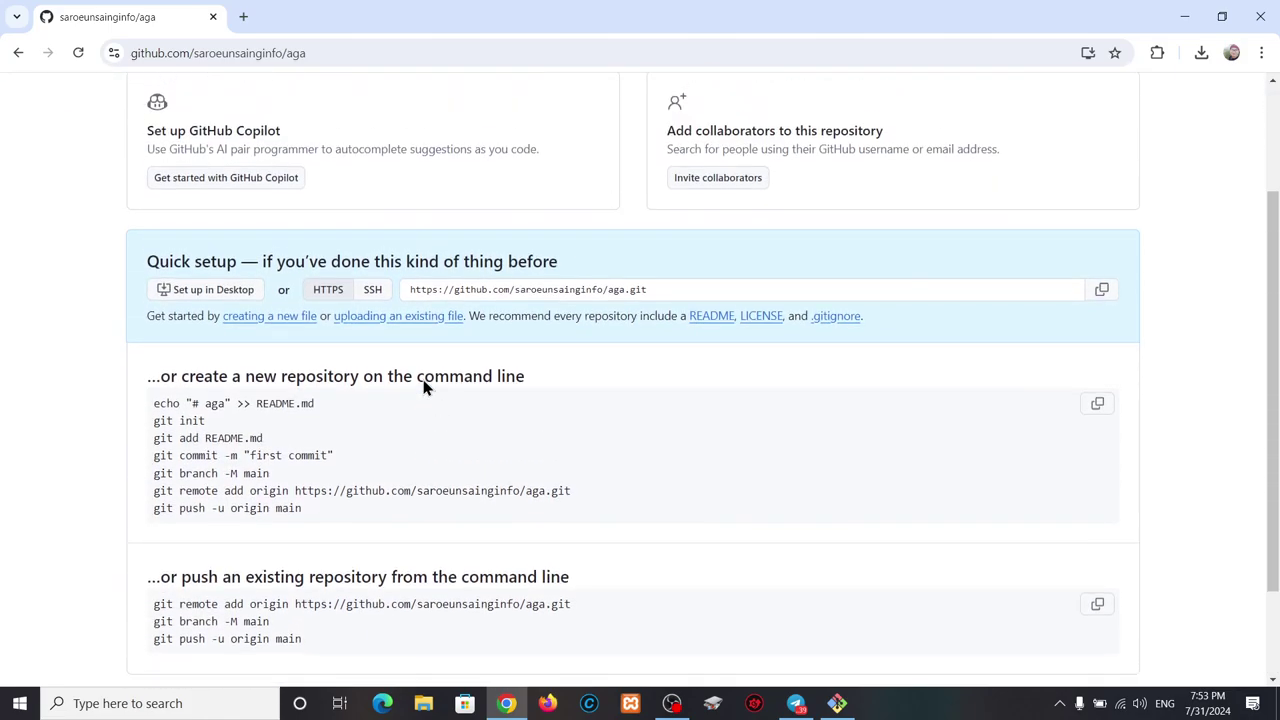
pyautogui.scroll(2, 423, 385)
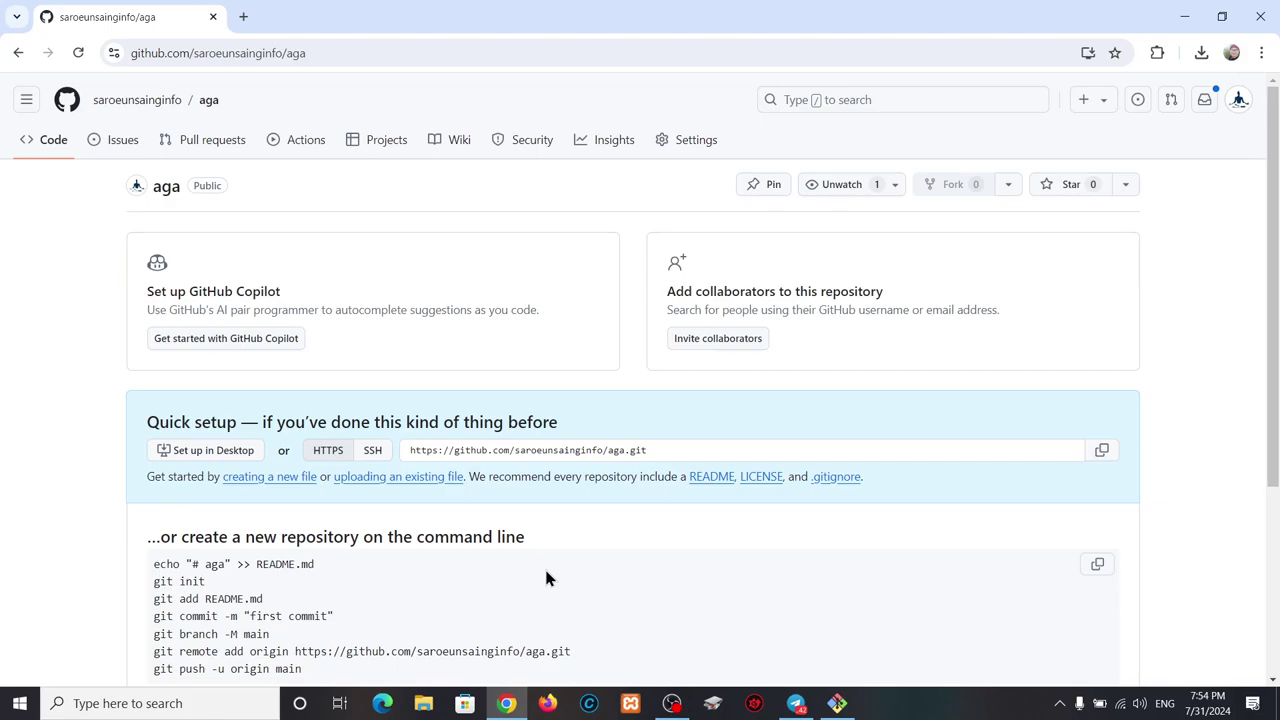
pyautogui.scroll(-1, 386, 580)
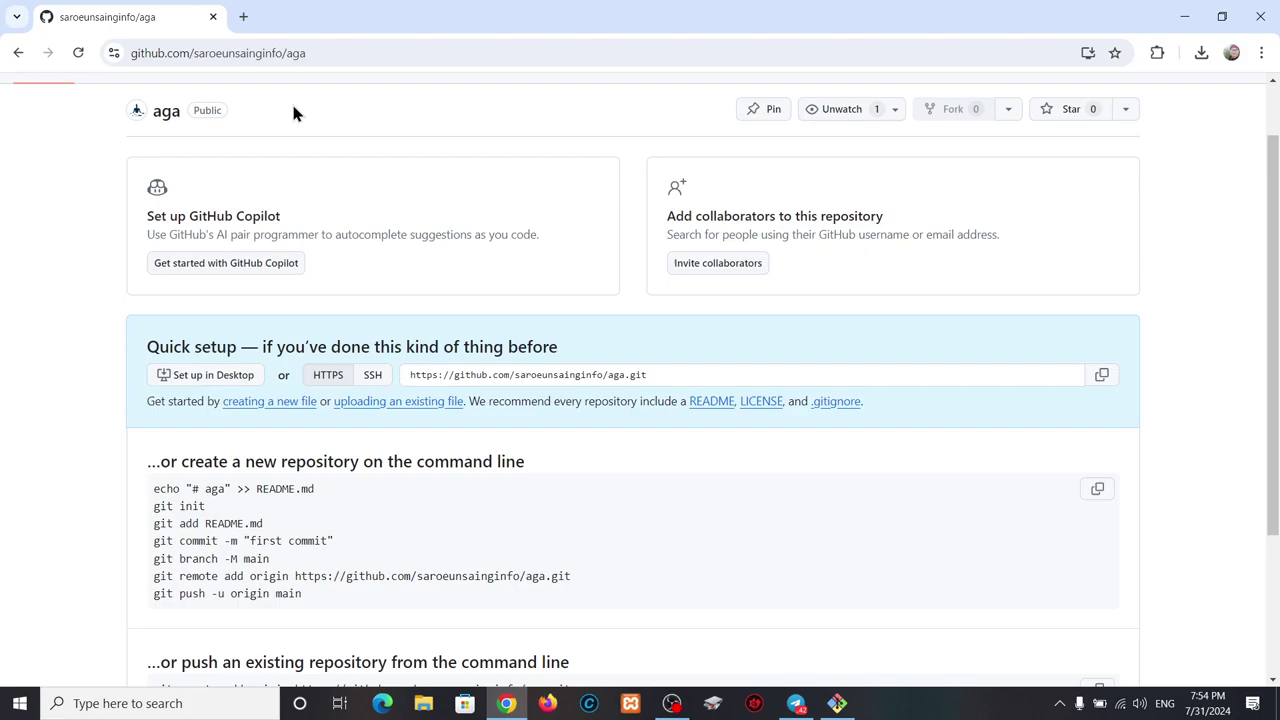
pyautogui.click(18, 53)
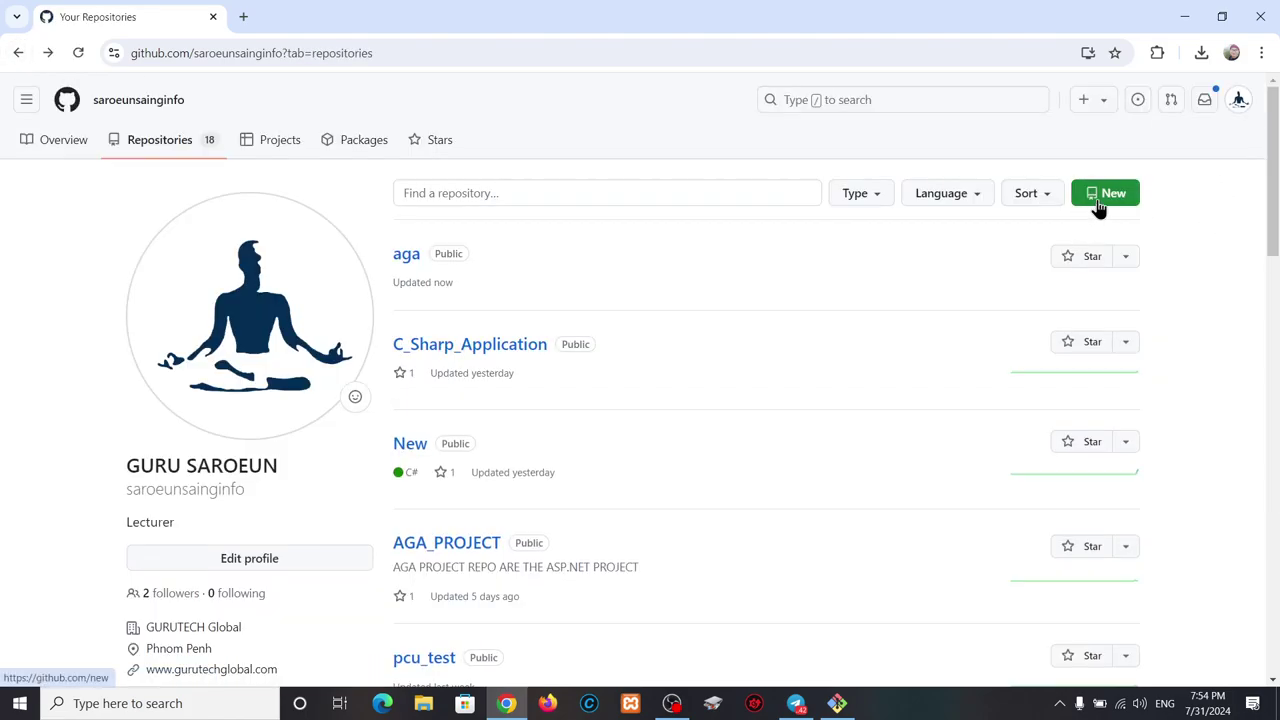
# - Start another new repository named 'aga2' and select its description field
pyautogui.click(1098, 200)
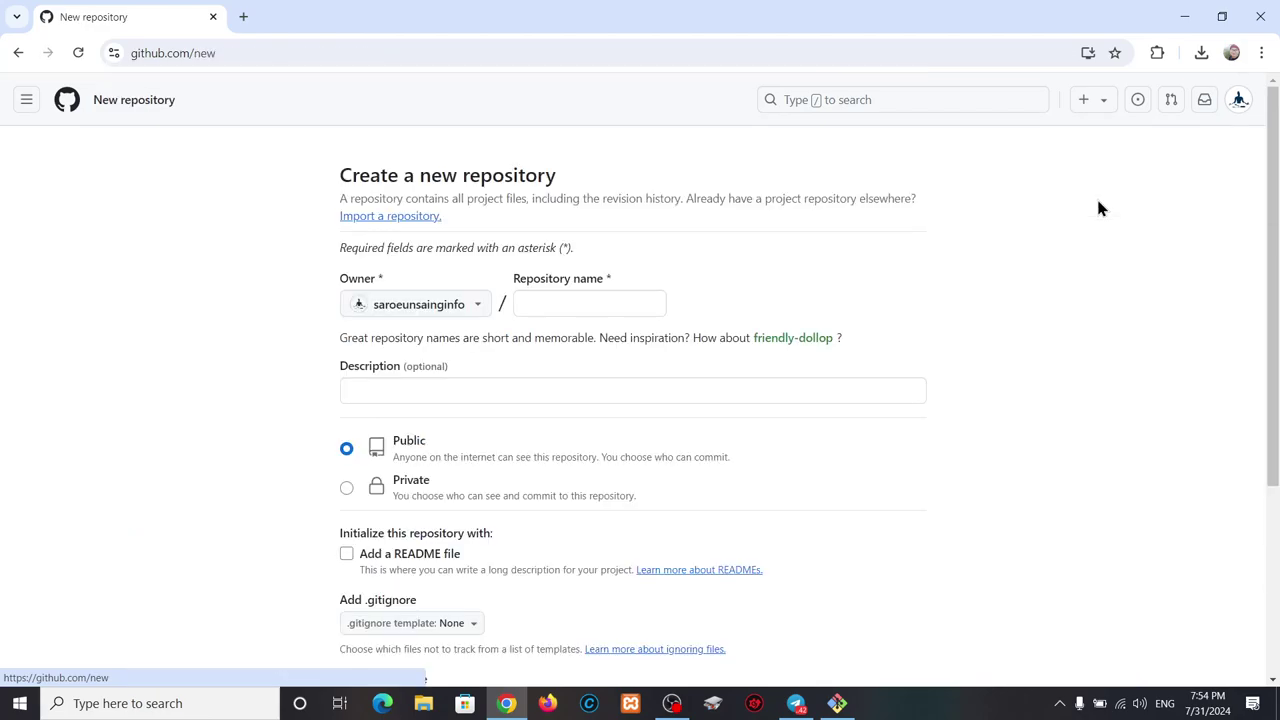
pyautogui.click(539, 292)
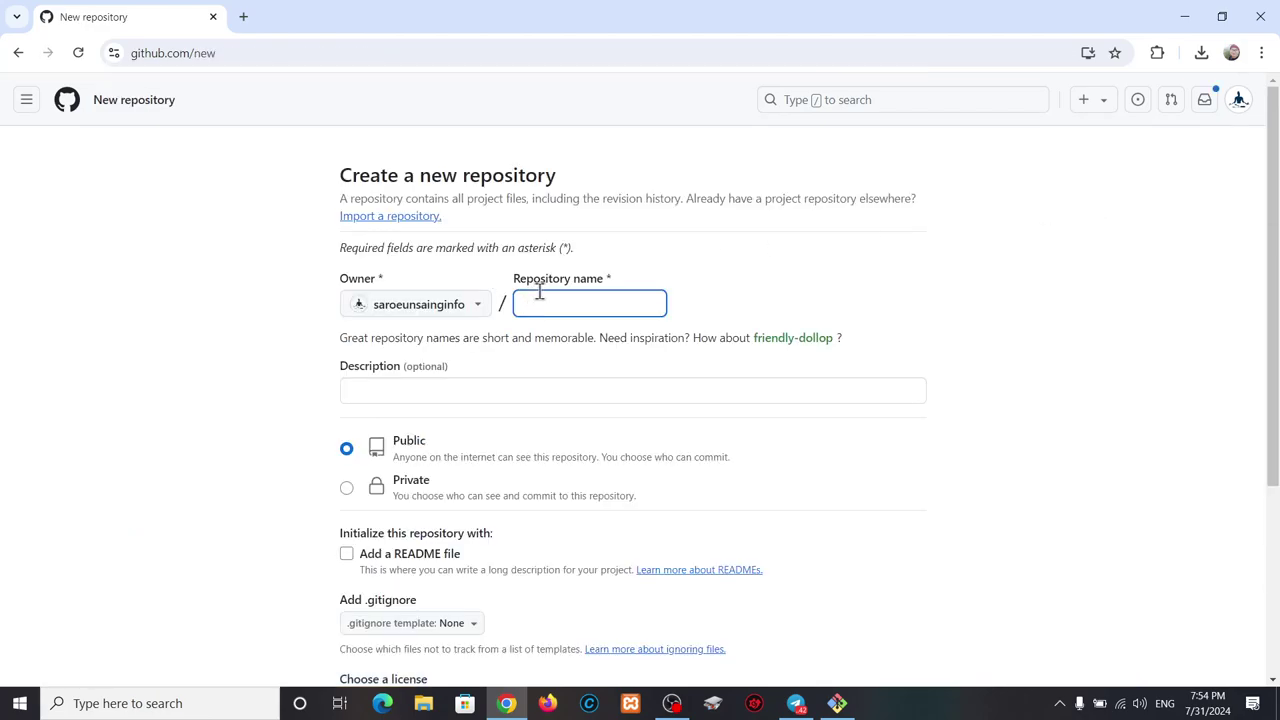
pyautogui.write('aga')
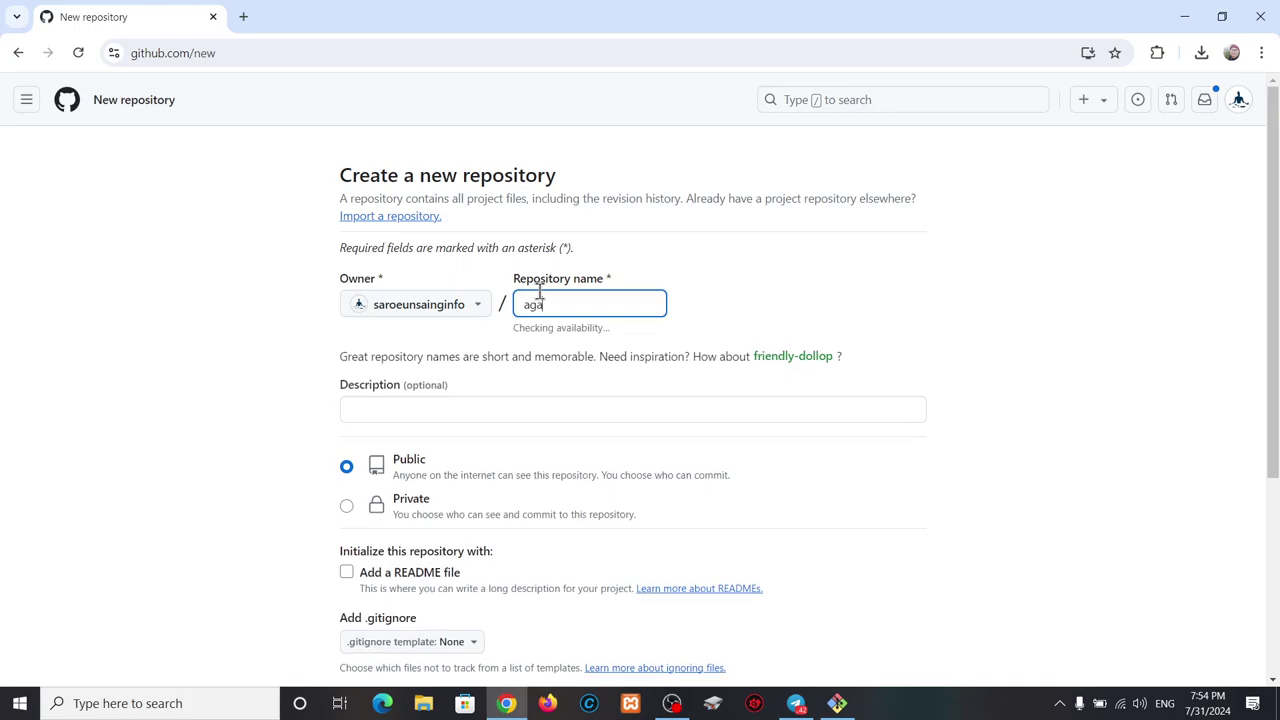
pyautogui.write('2')
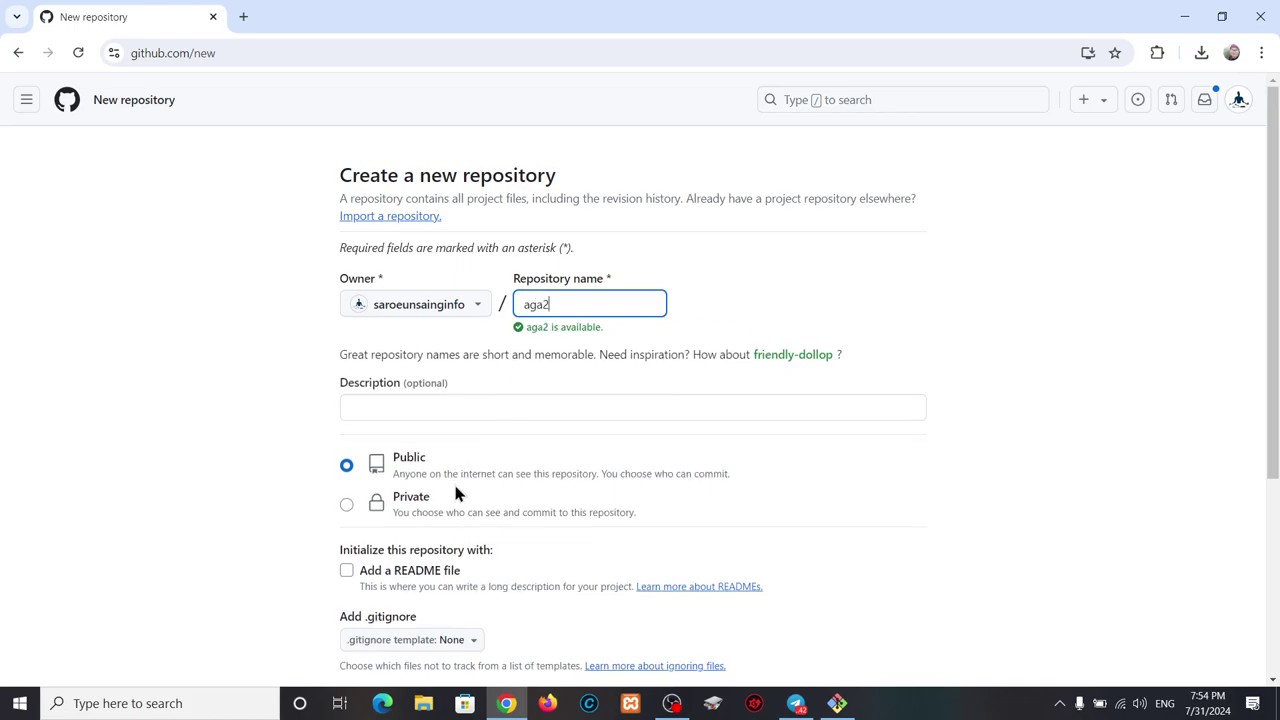
pyautogui.scroll(-1, 455, 490)
pyautogui.scroll(-1, 455, 490)
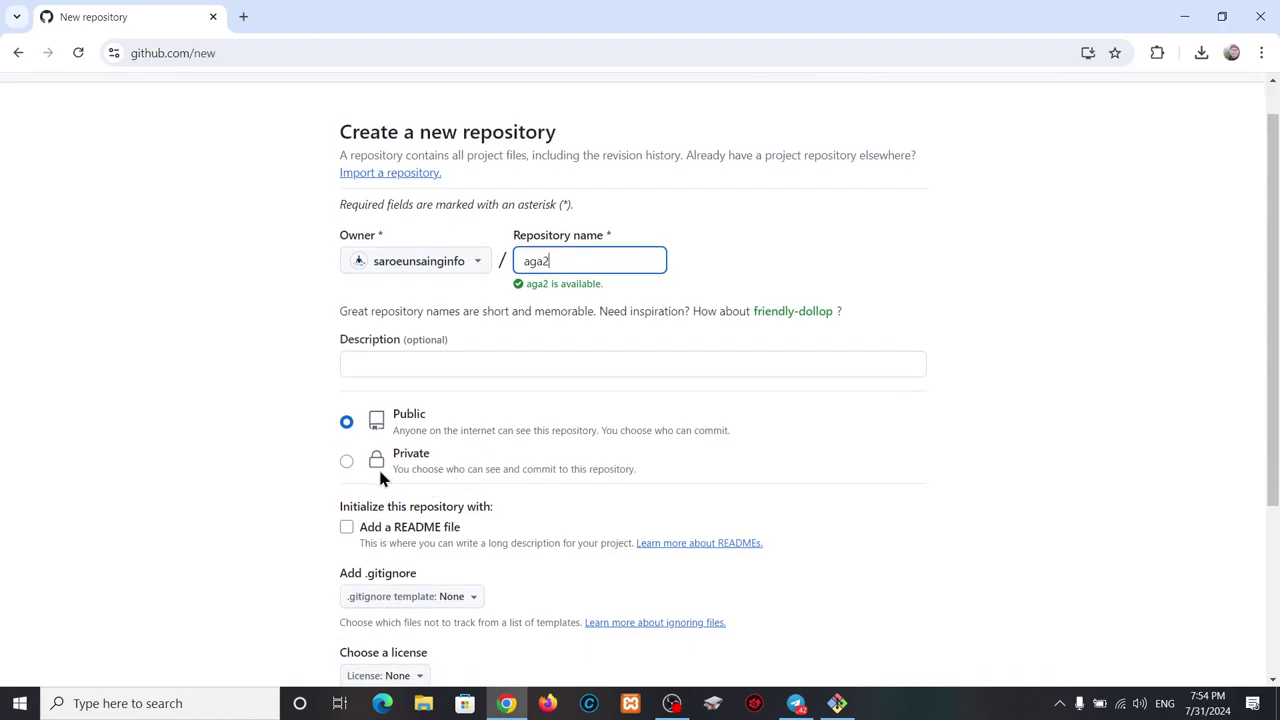
pyautogui.scroll(-1, 382, 478)
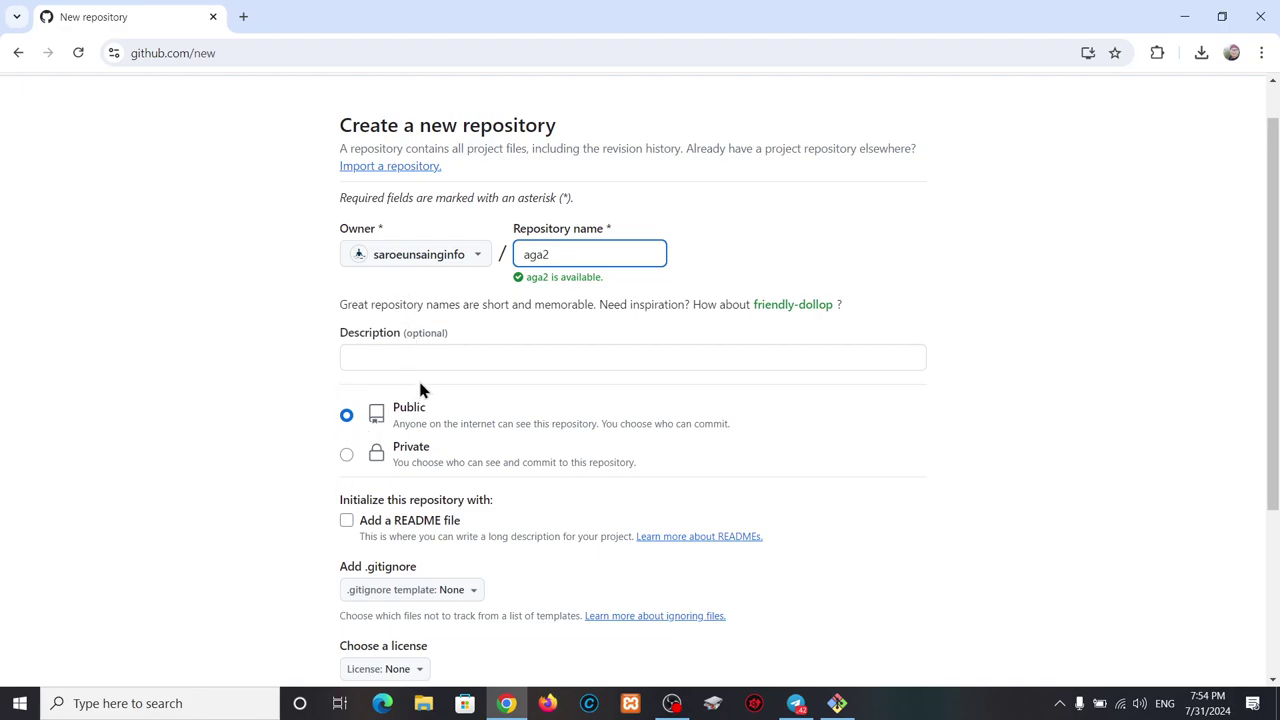
pyautogui.click(437, 352)
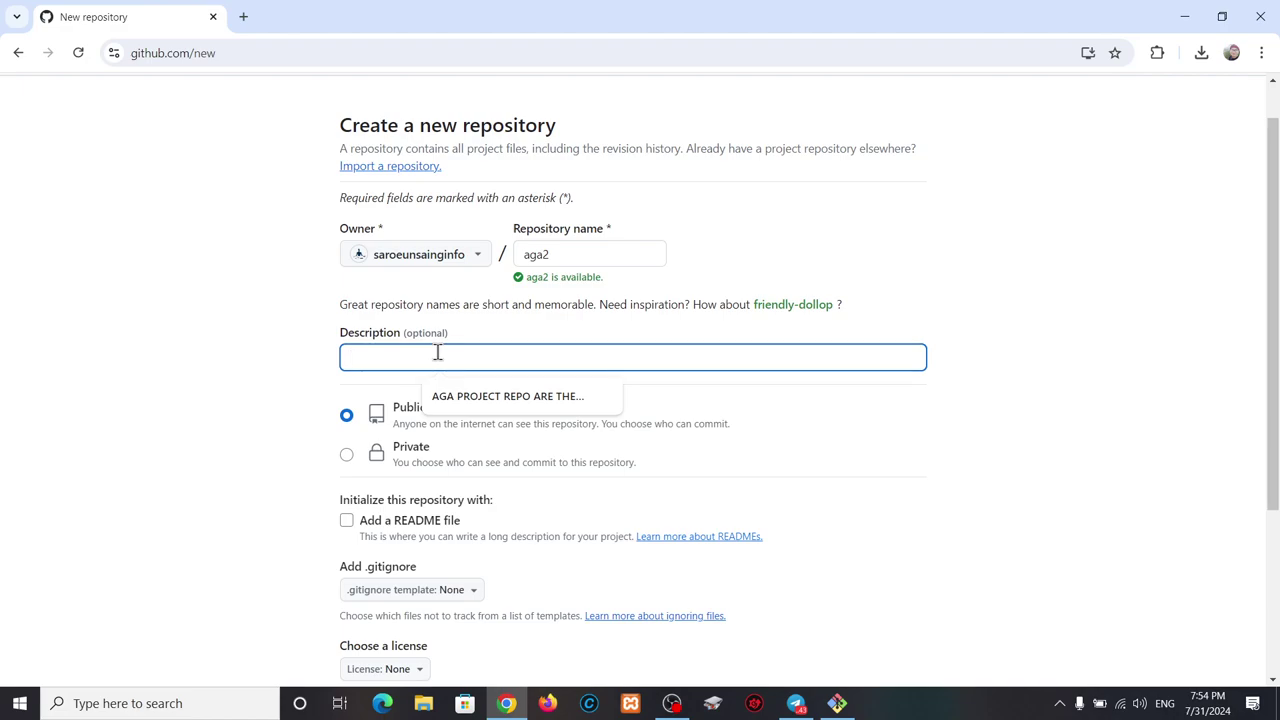
# - Leave Add a README file unchecked and create the public aga2 repository
pyautogui.scroll(-1, 258, 481)
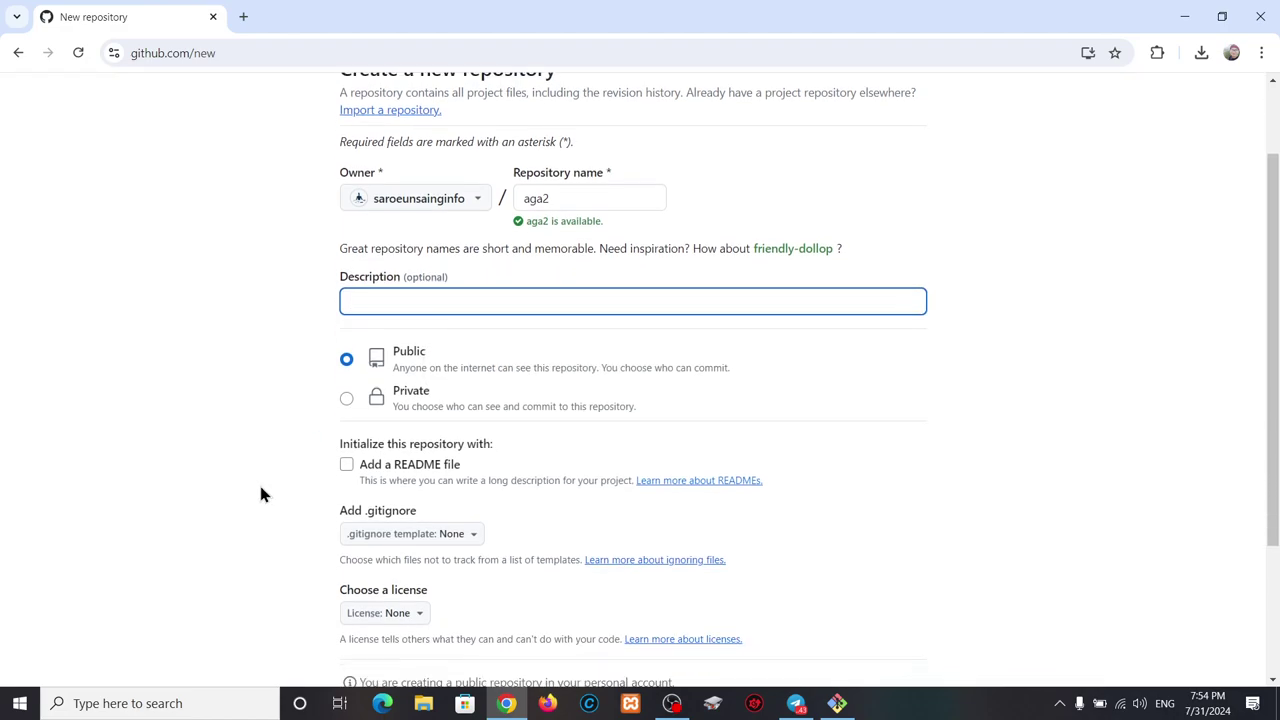
pyautogui.scroll(-1, 275, 477)
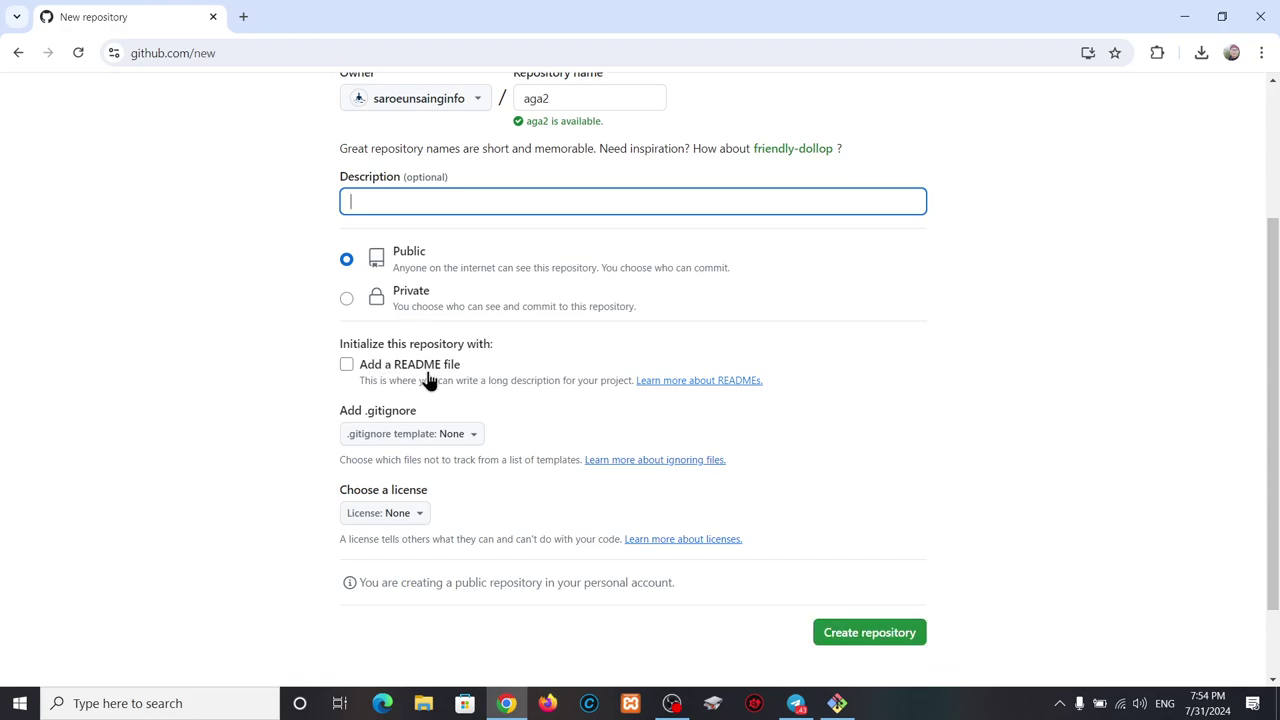
pyautogui.click(346, 365)
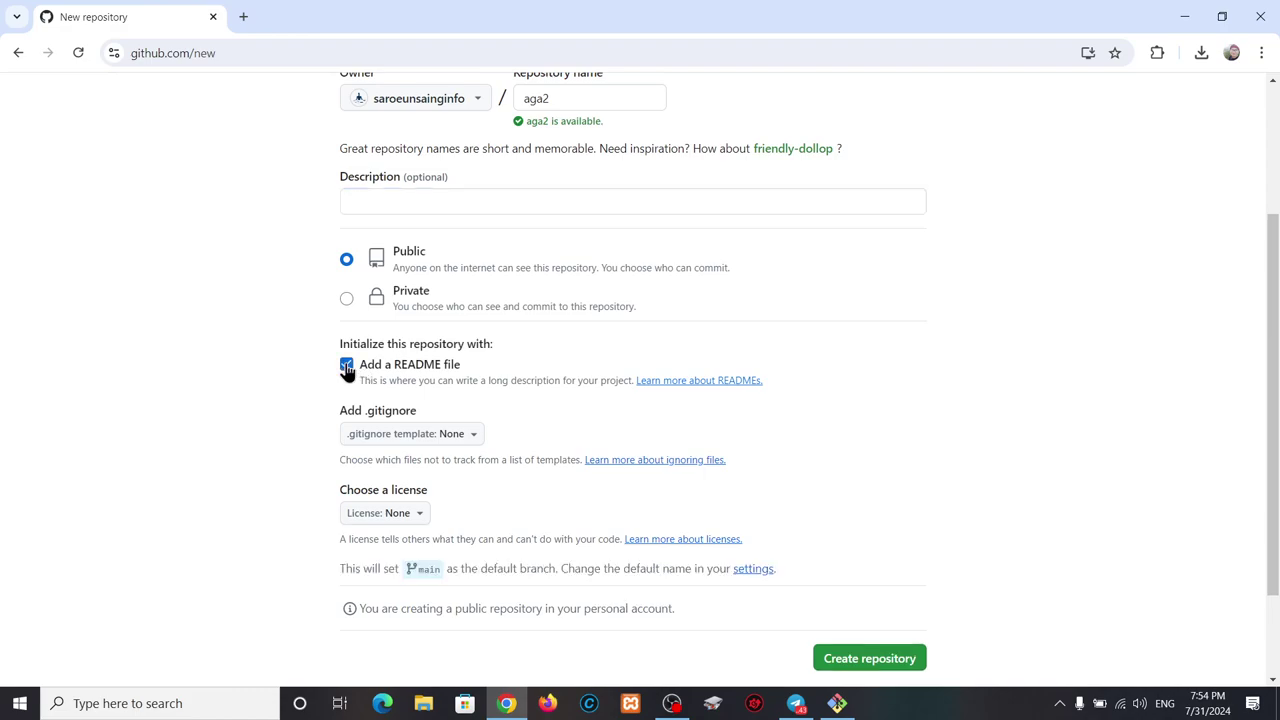
pyautogui.click(346, 365)
pyautogui.scroll(-2, 264, 542)
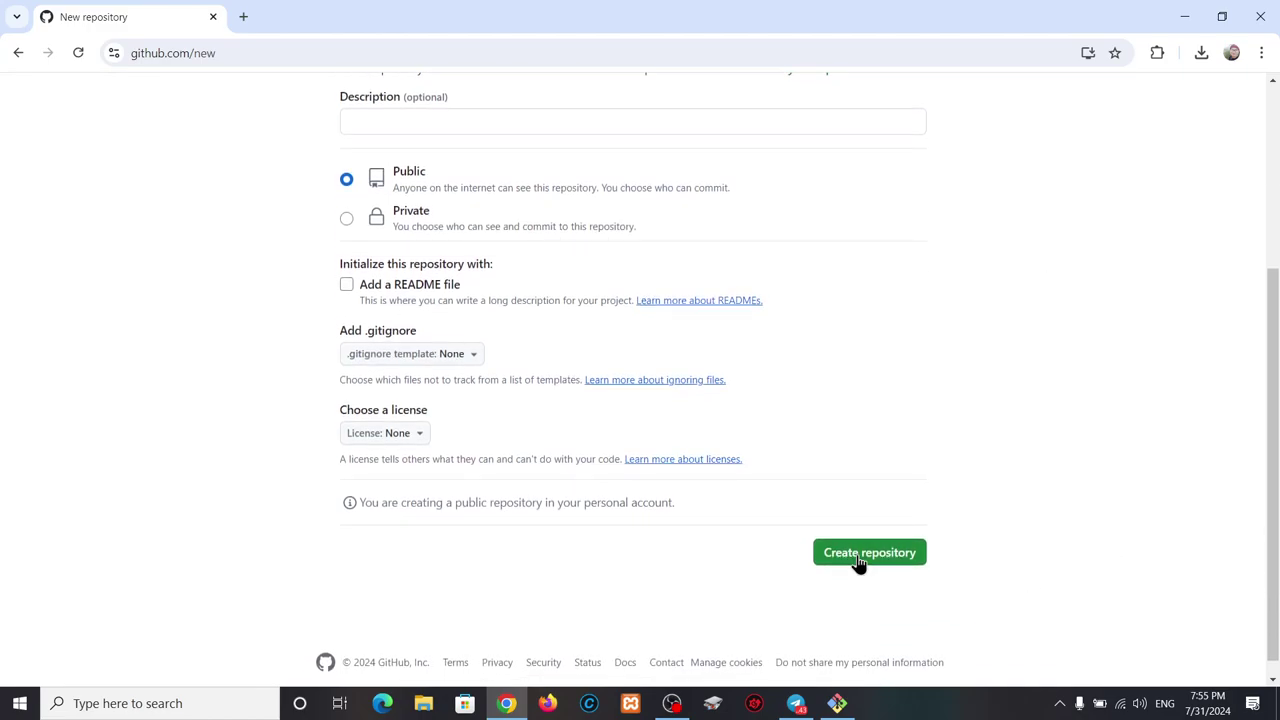
pyautogui.click(857, 556)
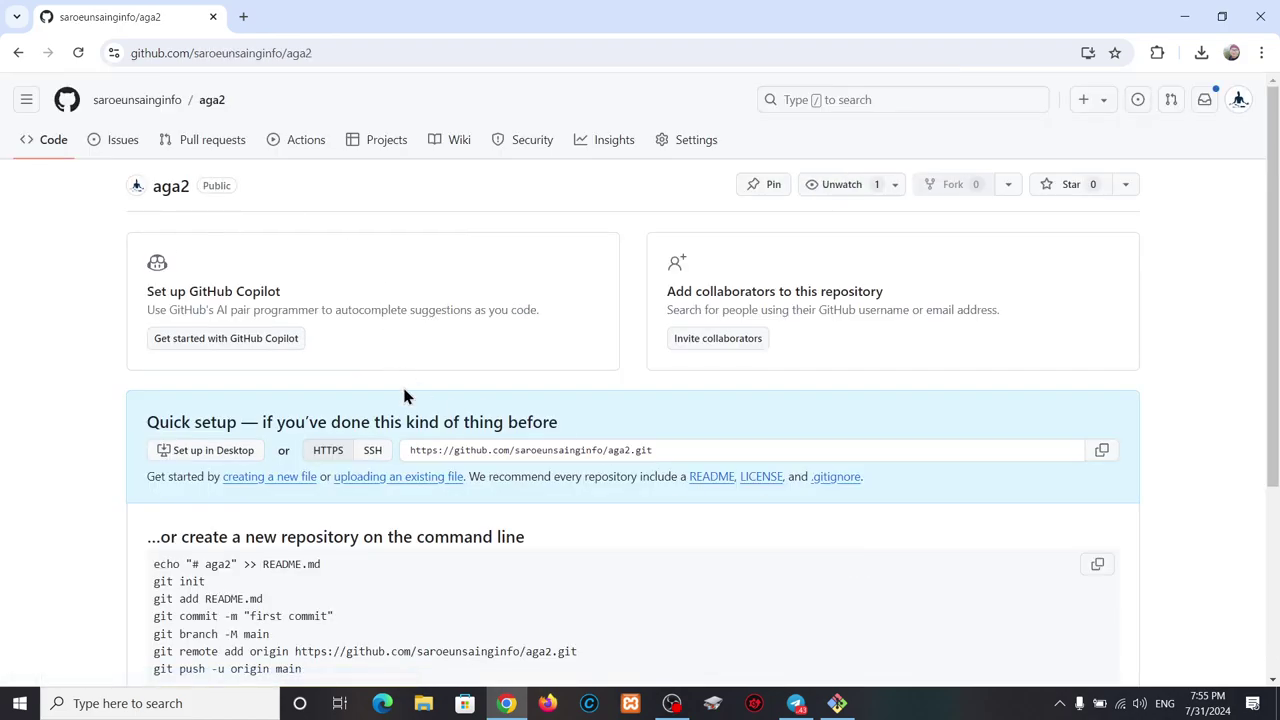
pyautogui.scroll(-2, 403, 395)
pyautogui.scroll(-2, 415, 411)
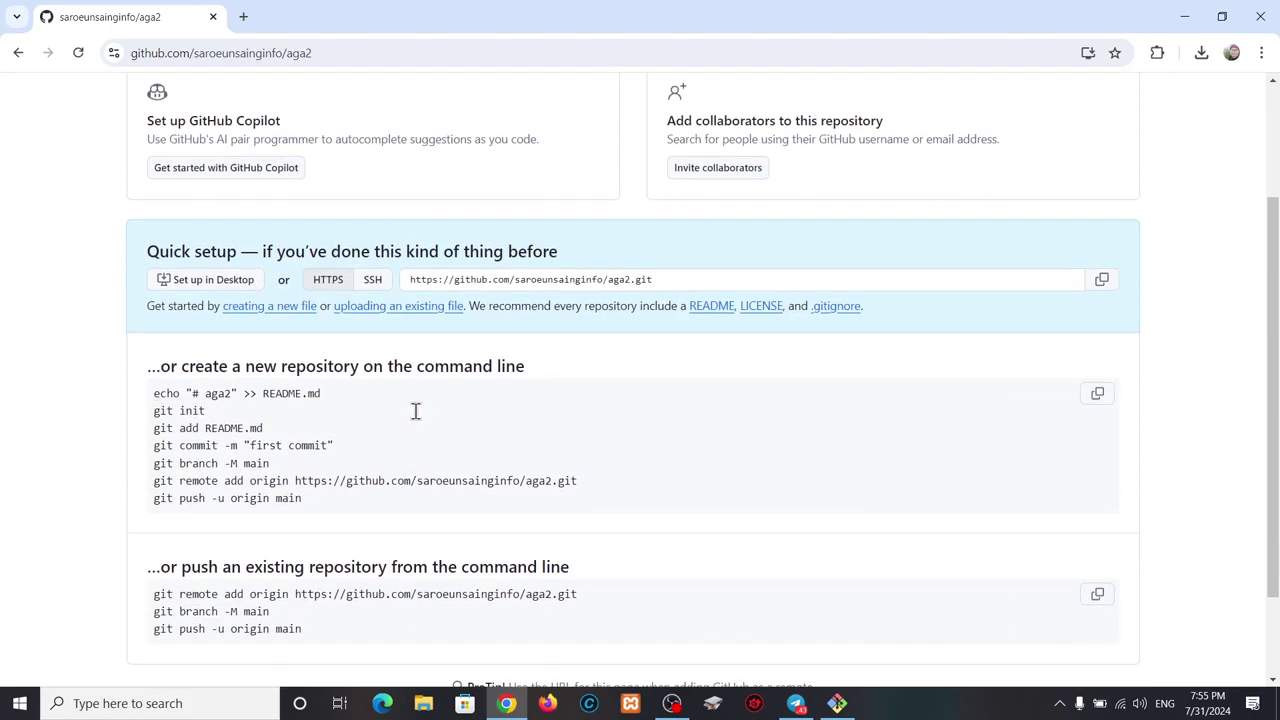
pyautogui.scroll(1, 415, 411)
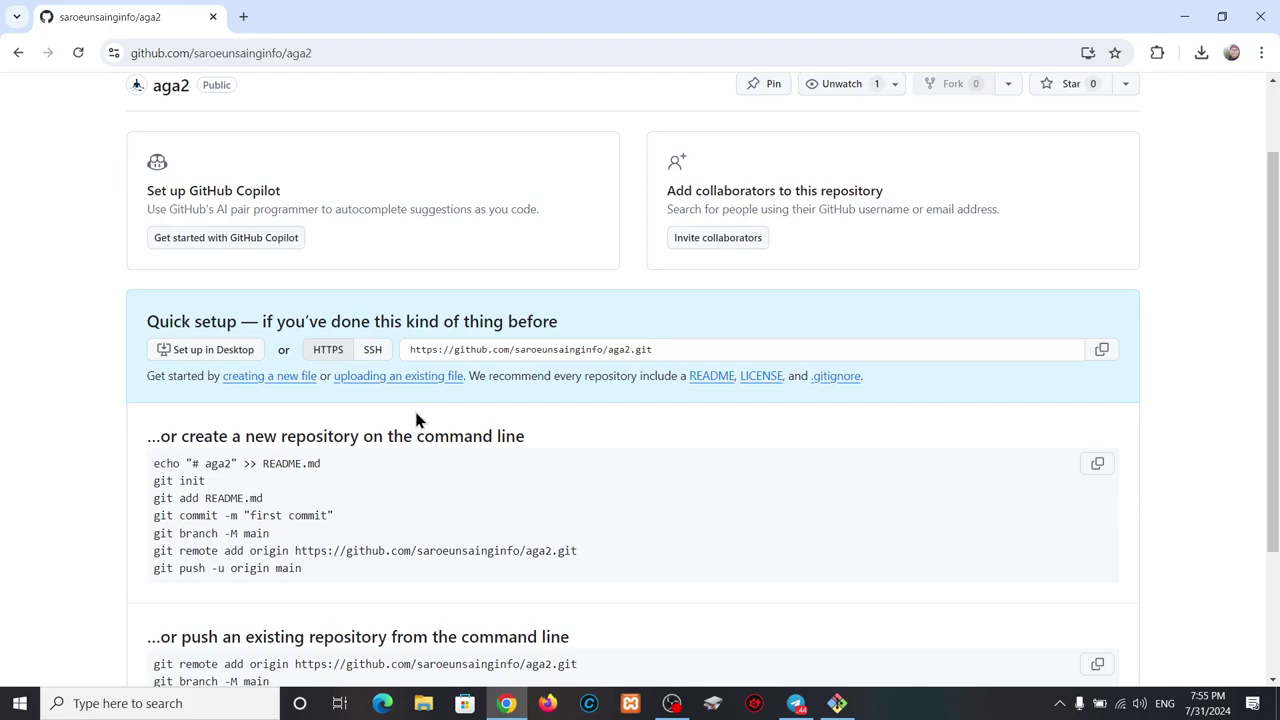
pyautogui.scroll(-3, 431, 590)
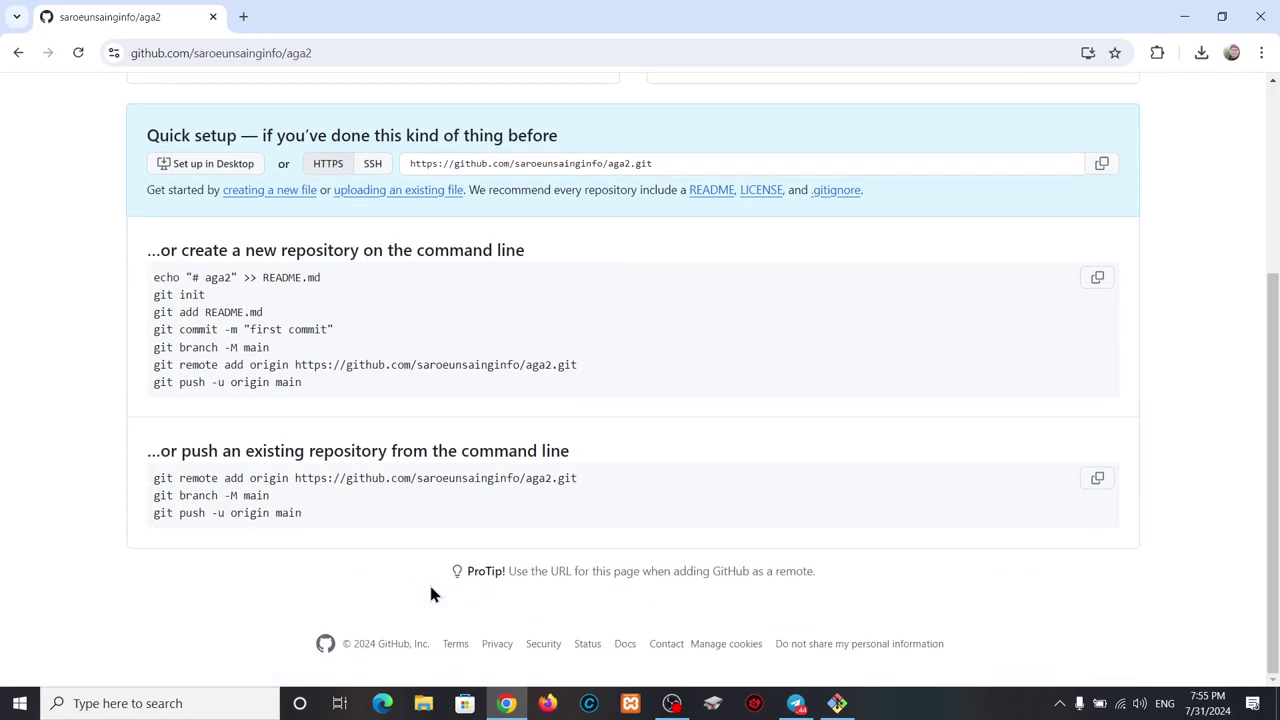
pyautogui.scroll(3, 430, 594)
pyautogui.scroll(1, 430, 594)
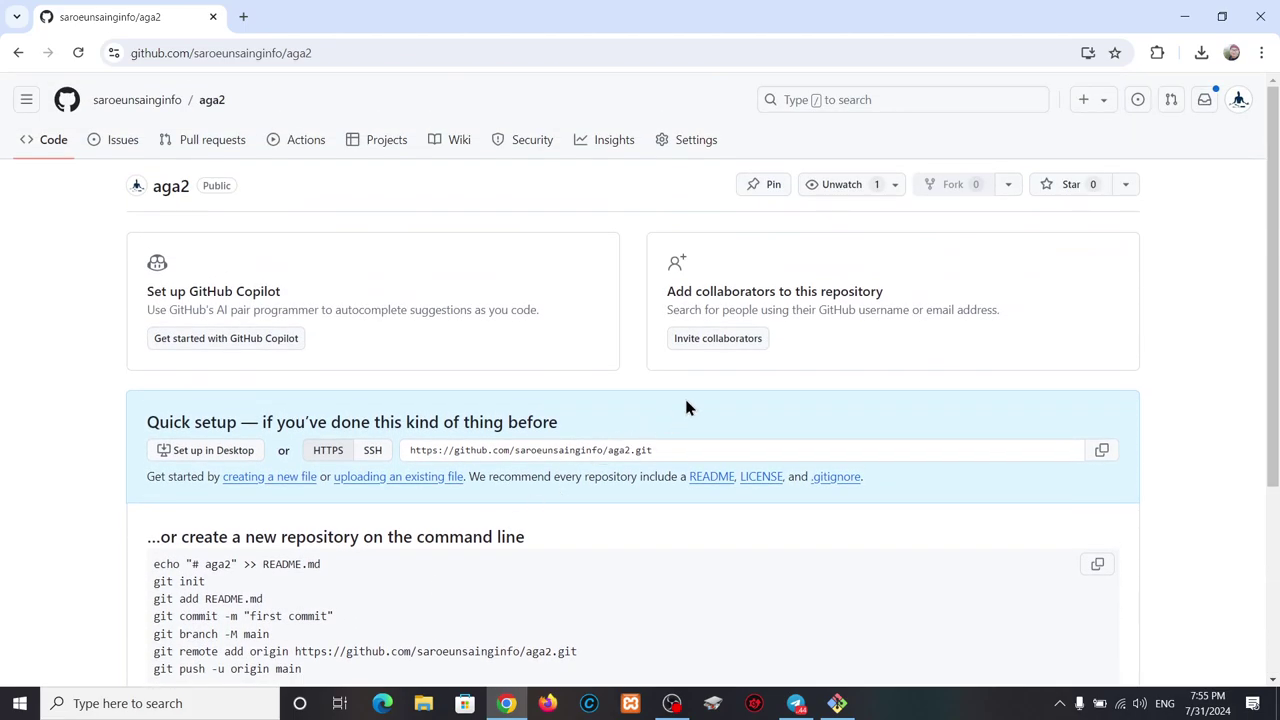
# - Choose Invite collaborators for aga2, verify access through GitHub Mobile, and choose Add people
pyautogui.click(699, 345)
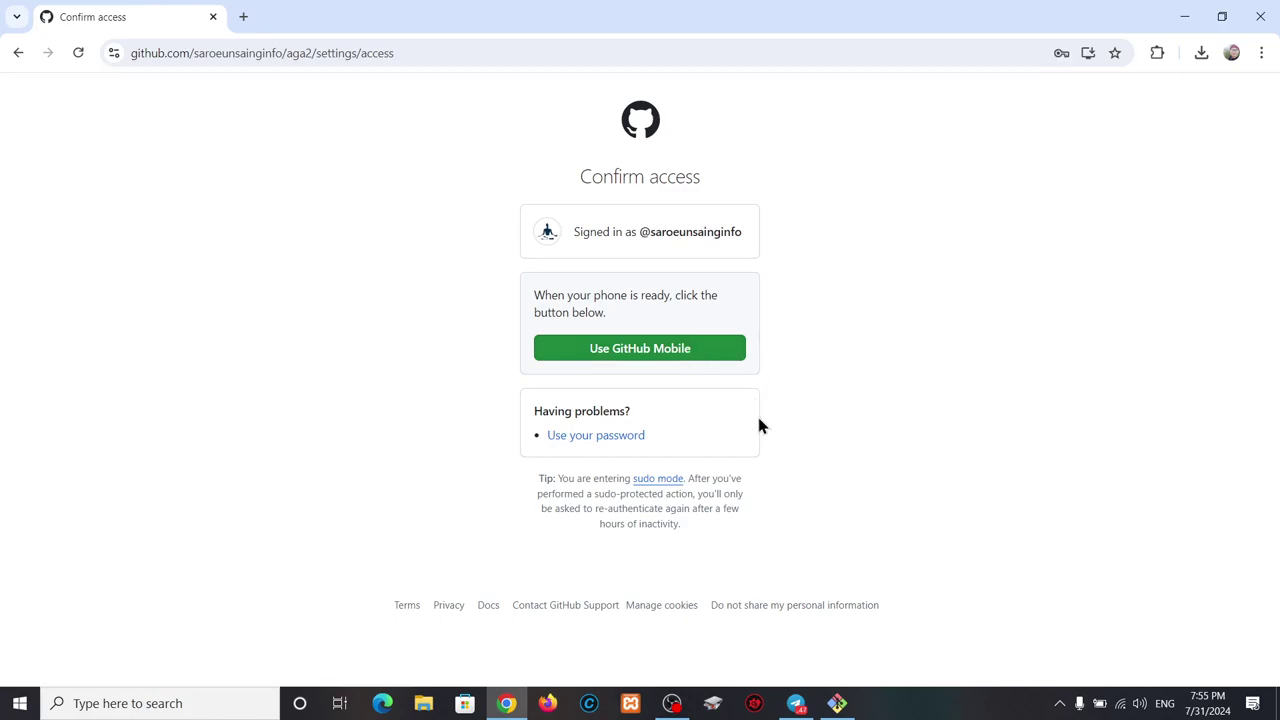
pyautogui.click(658, 355)
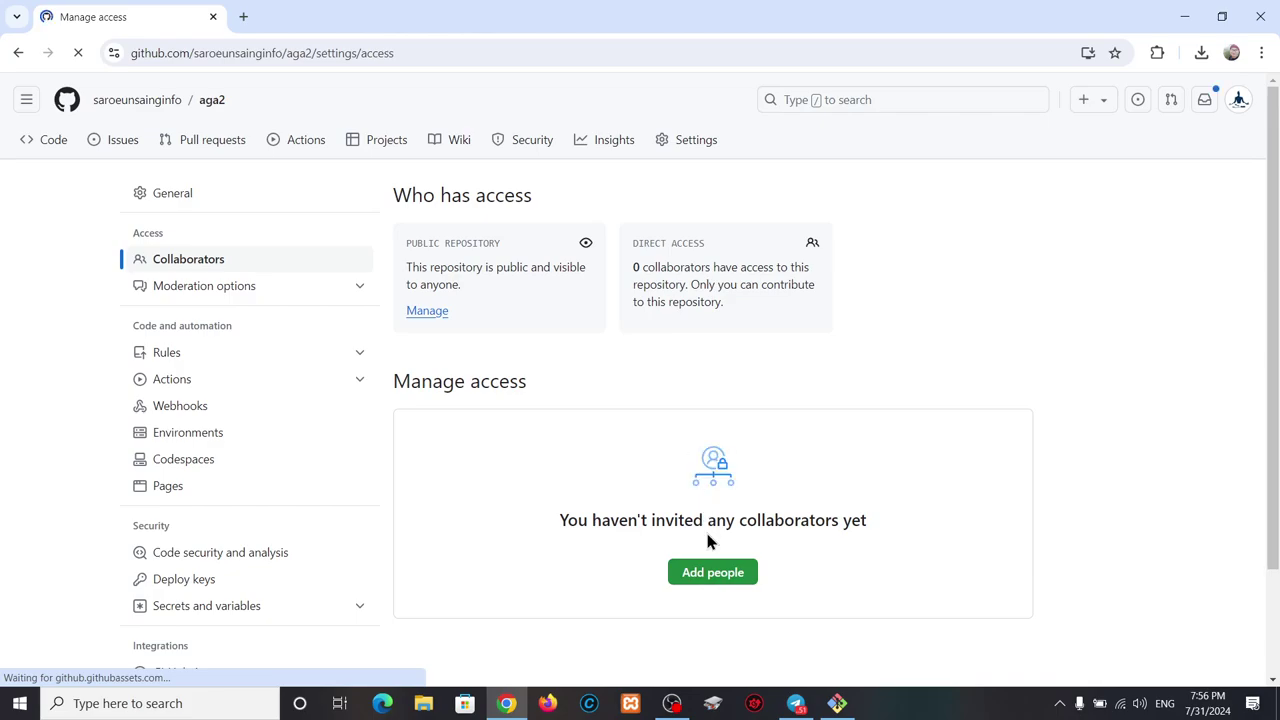
pyautogui.click(711, 575)
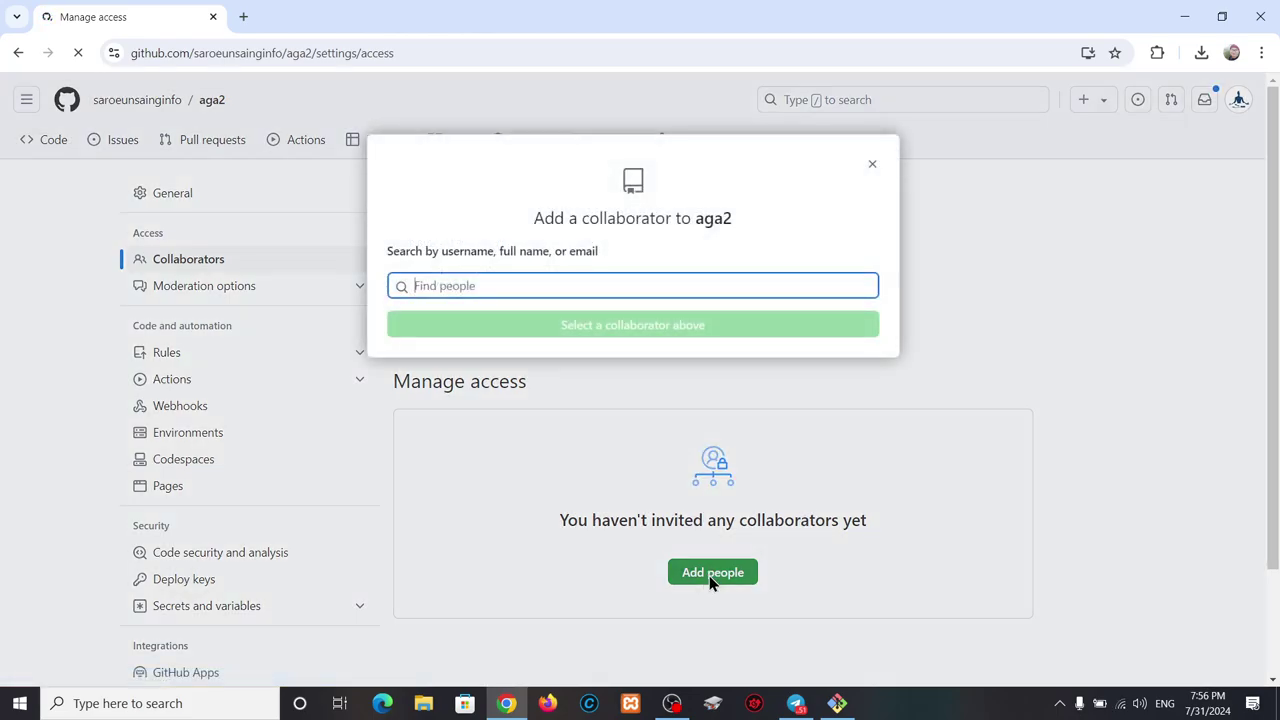
# - Search for the collaborator by e-mail address, then close the add-collaborator form
pyautogui.hotkey('ctrl', 'v')
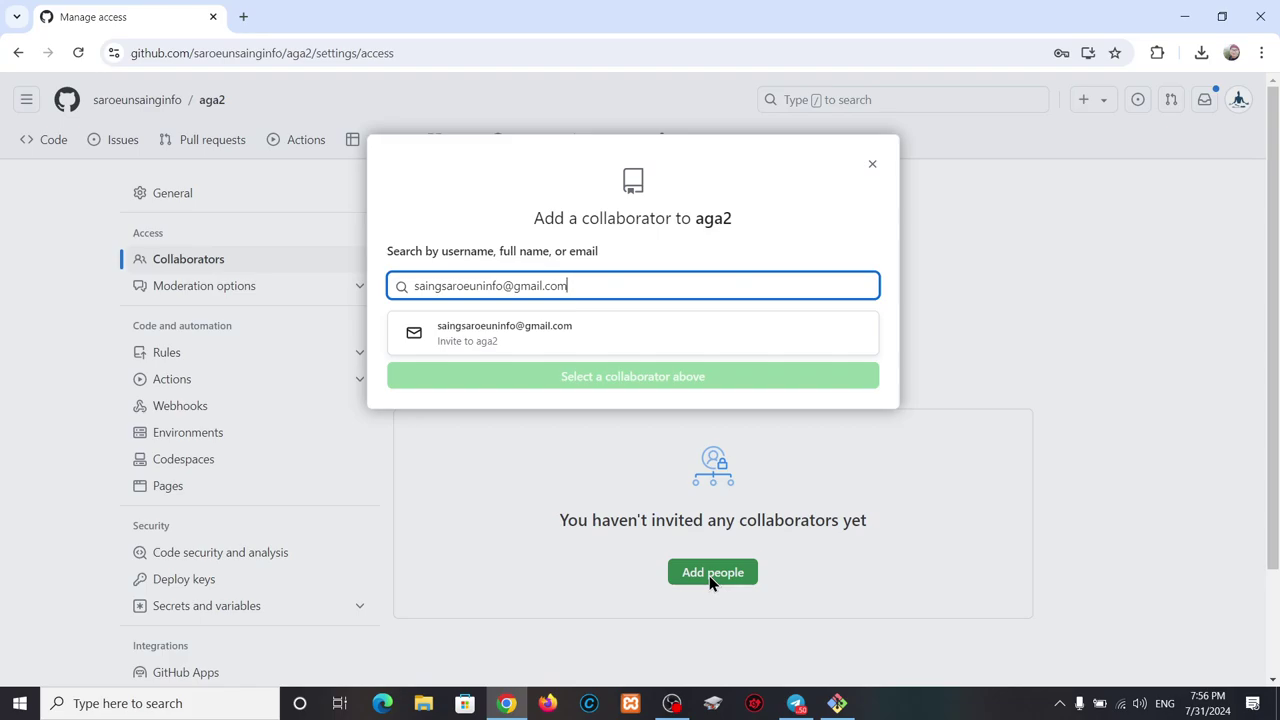
pyautogui.press('BackSpace')
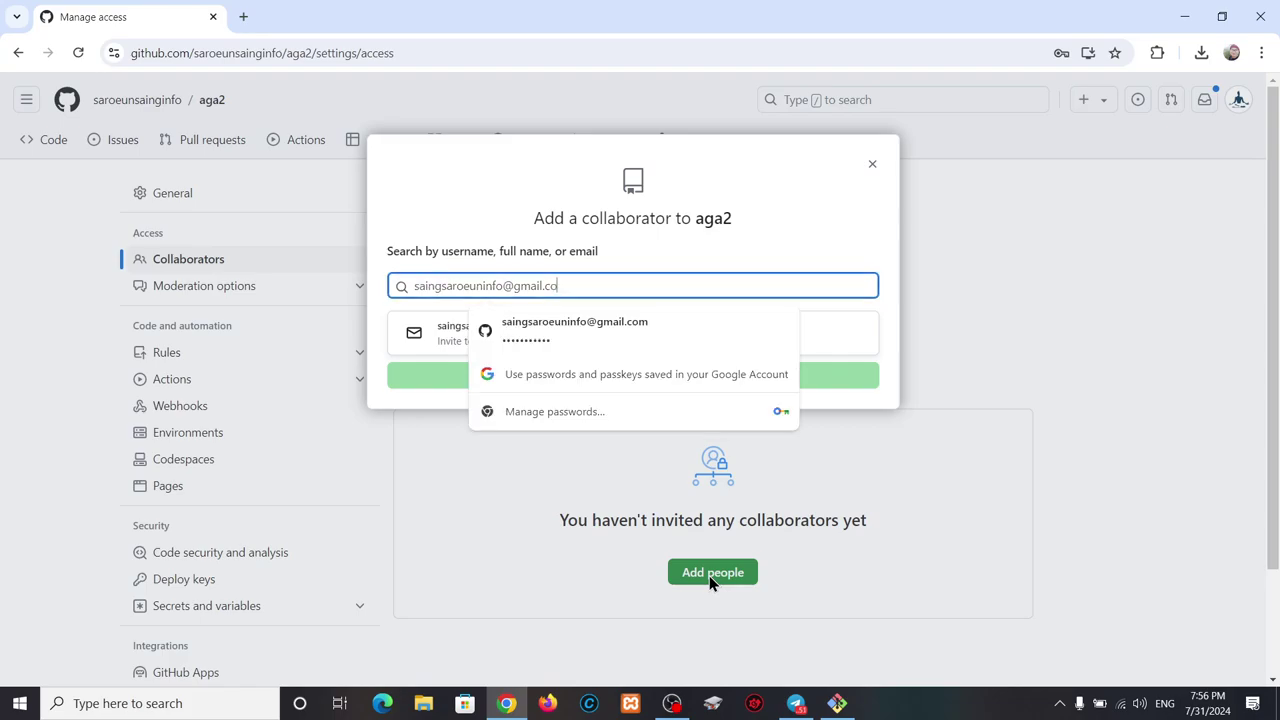
pyautogui.press('BackSpace')
pyautogui.press('BackSpace')
pyautogui.press('BackSpace')
pyautogui.press('BackSpace')
pyautogui.press('BackSpace')
pyautogui.press('BackSpace')
pyautogui.press('BackSpace')
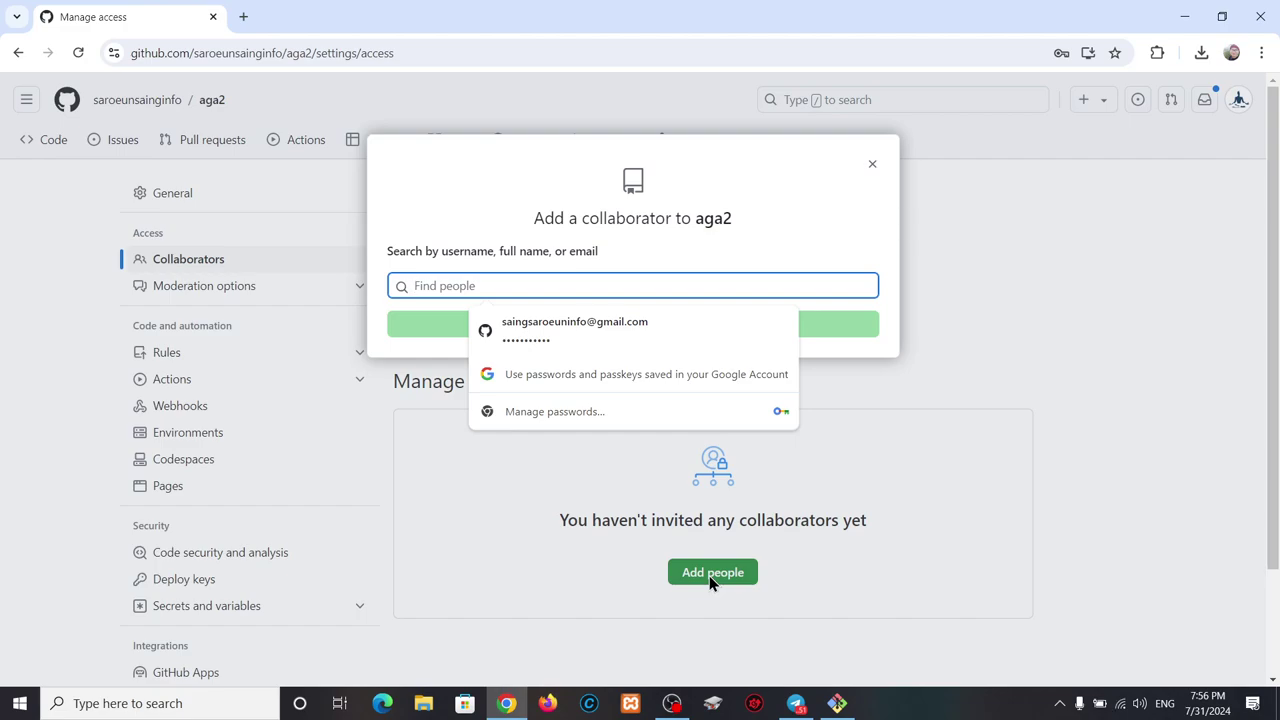
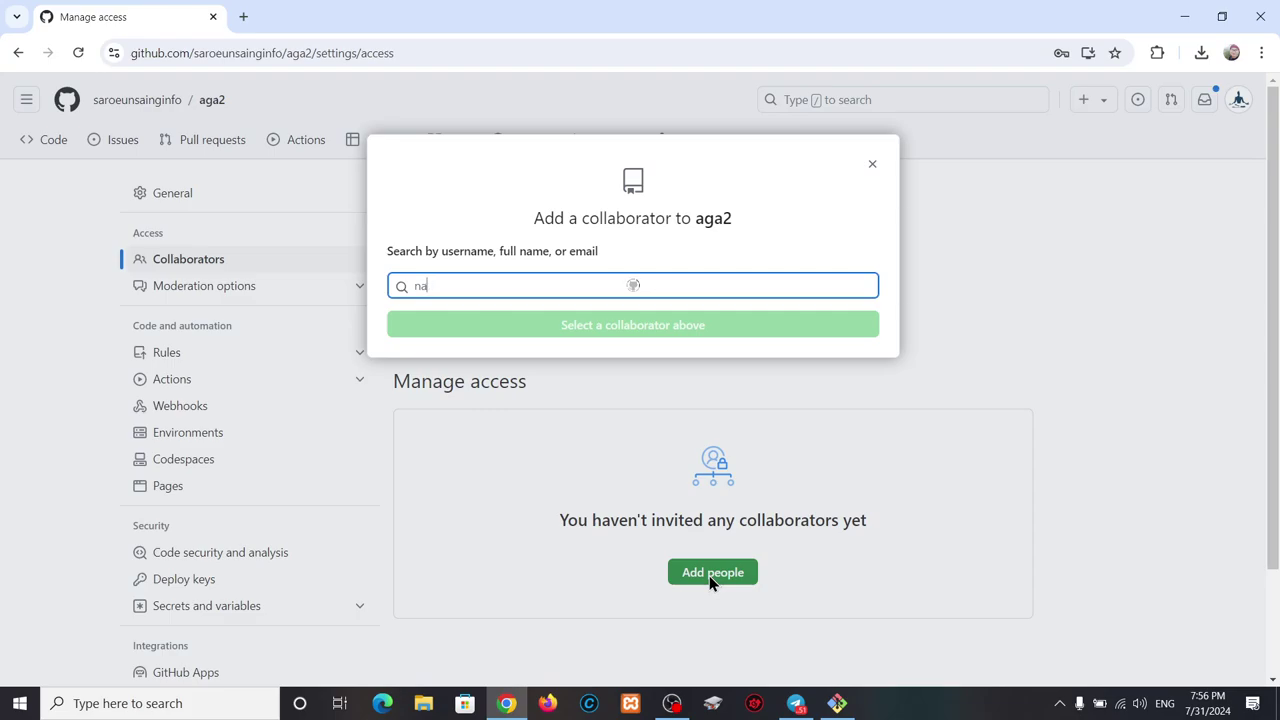
pyautogui.click(587, 331)
pyautogui.click(586, 327)
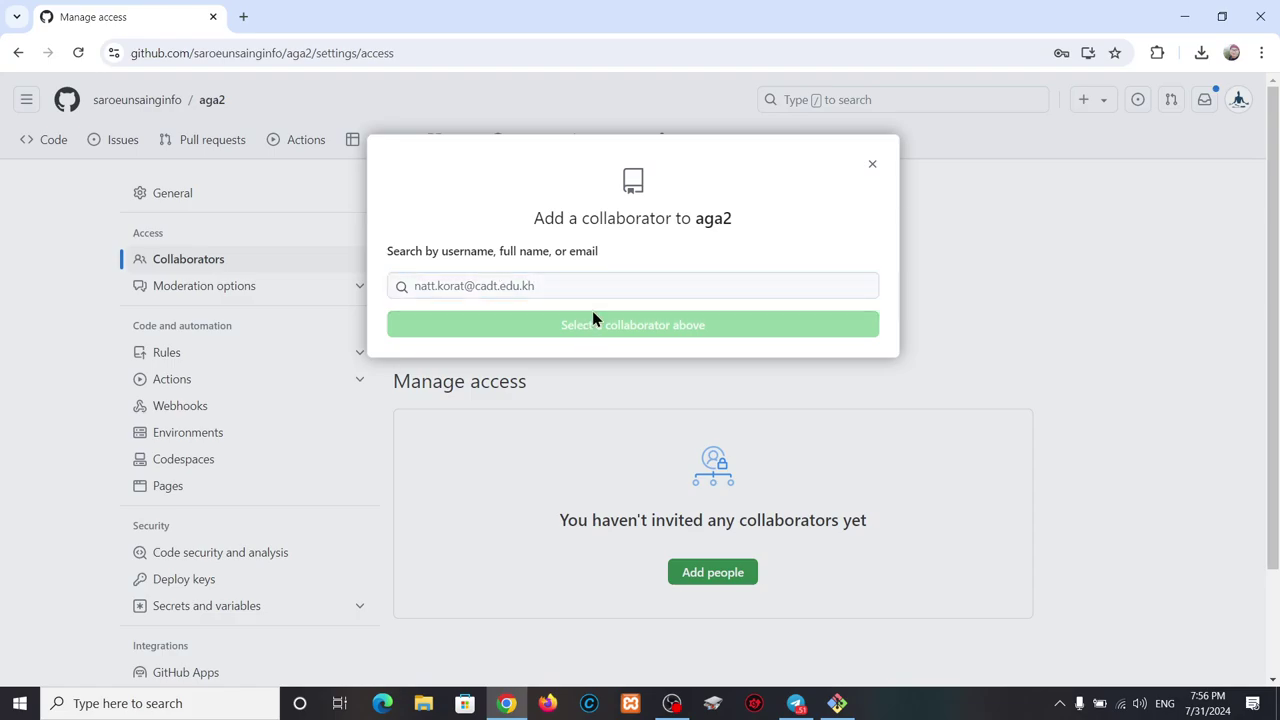
pyautogui.click(602, 285)
pyautogui.press('BackSpace')
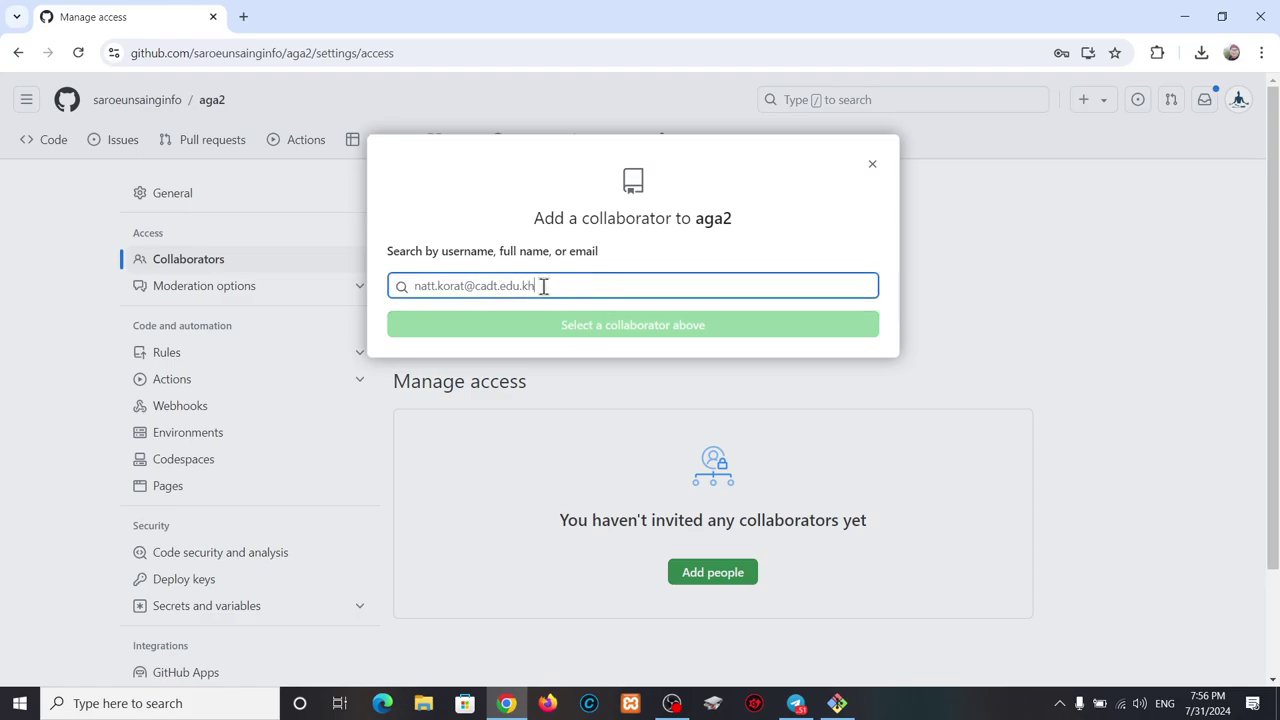
pyautogui.click(870, 165)
# - Search the collaborator's username again and add the matching user to aga2
pyautogui.scroll(-2, 638, 403)
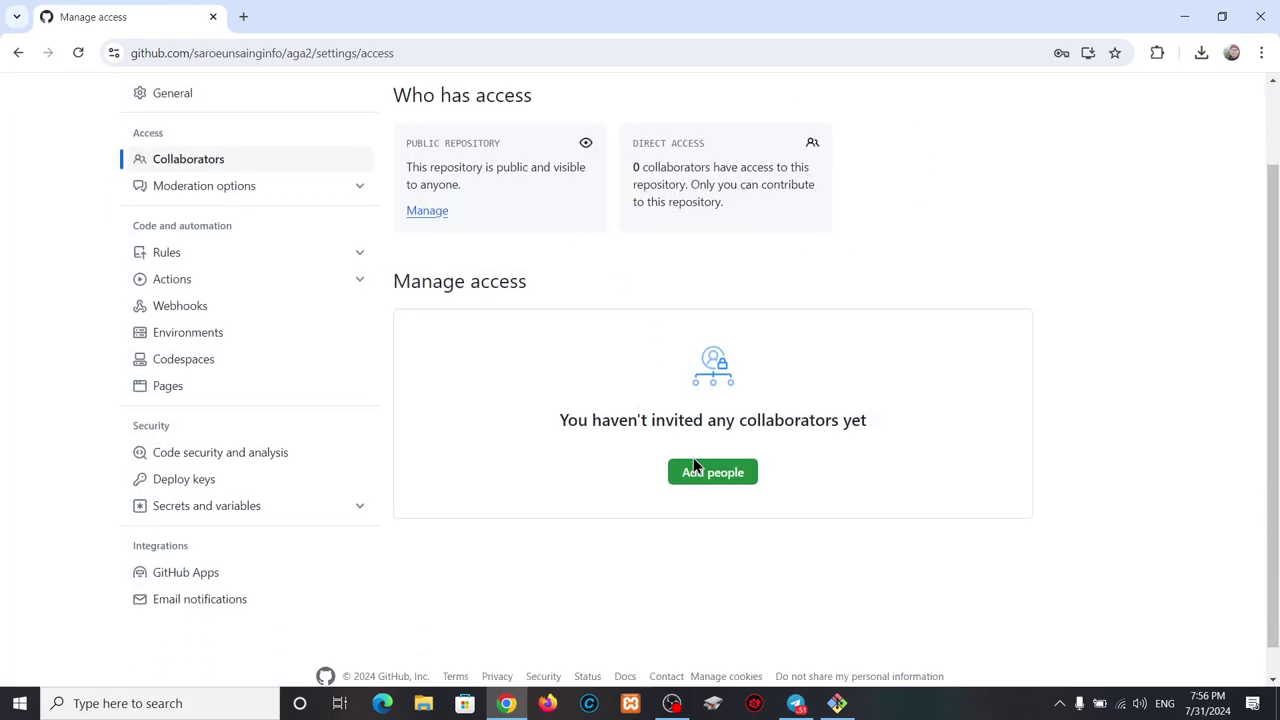
pyautogui.click(699, 474)
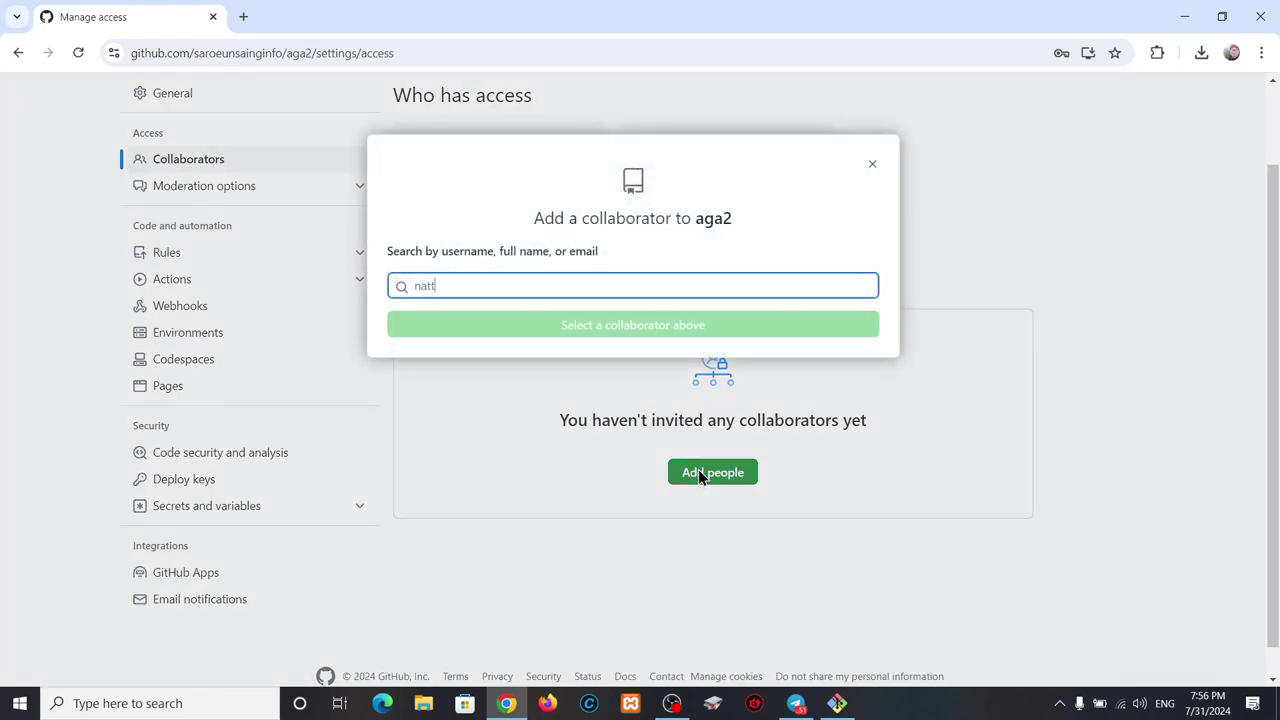
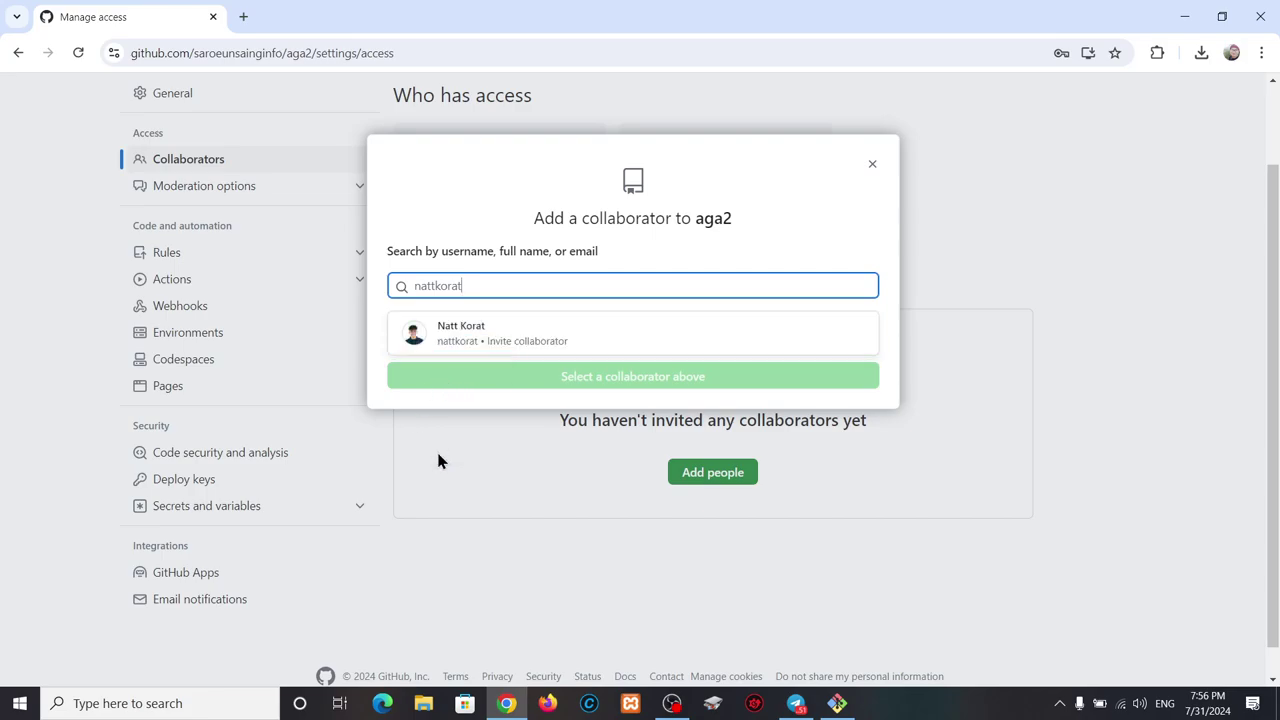
pyautogui.click(468, 338)
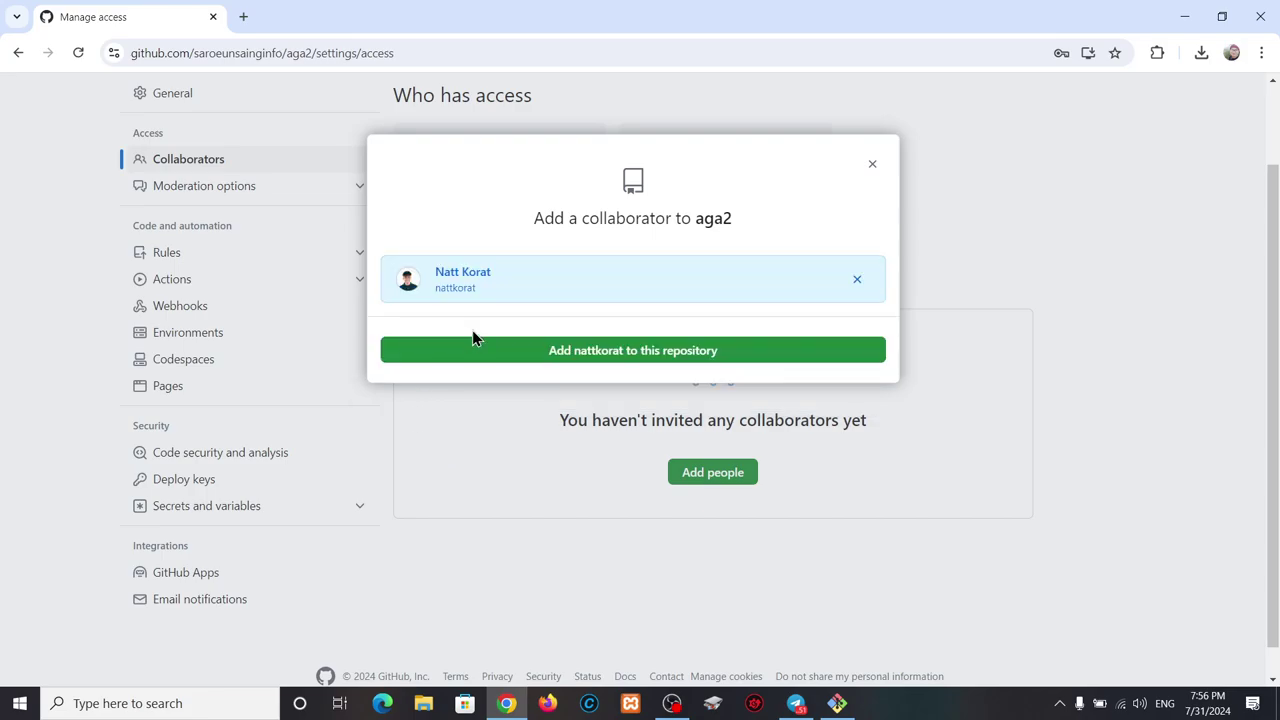
pyautogui.click(604, 358)
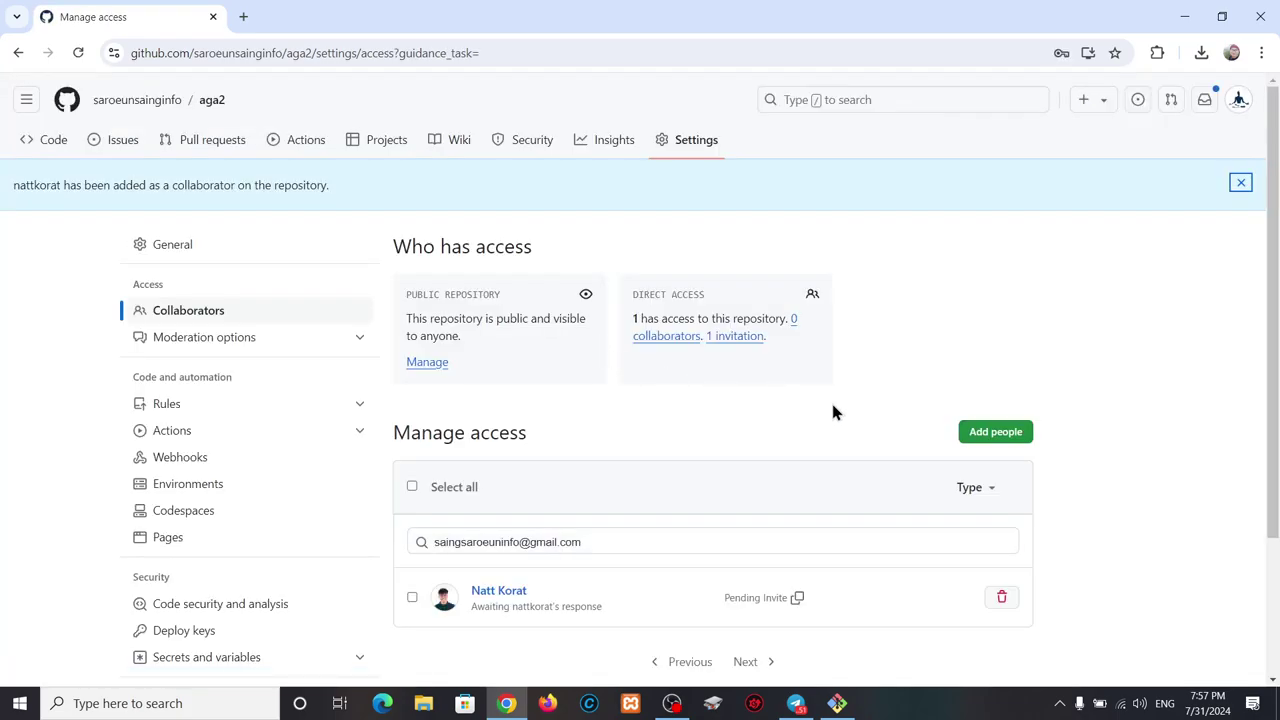
# - Reload aga2's Manage access page so the invitee shows as an accepted collaborator
pyautogui.scroll(-1, 920, 400)
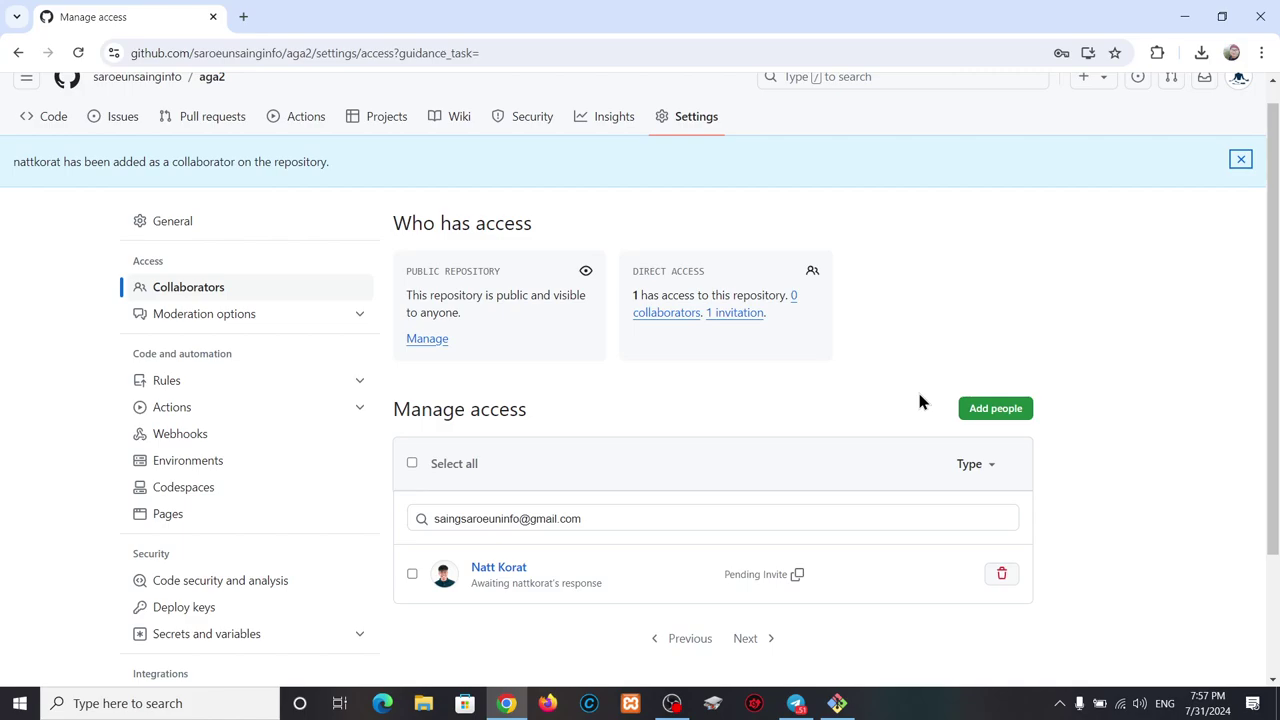
pyautogui.scroll(-2, 875, 400)
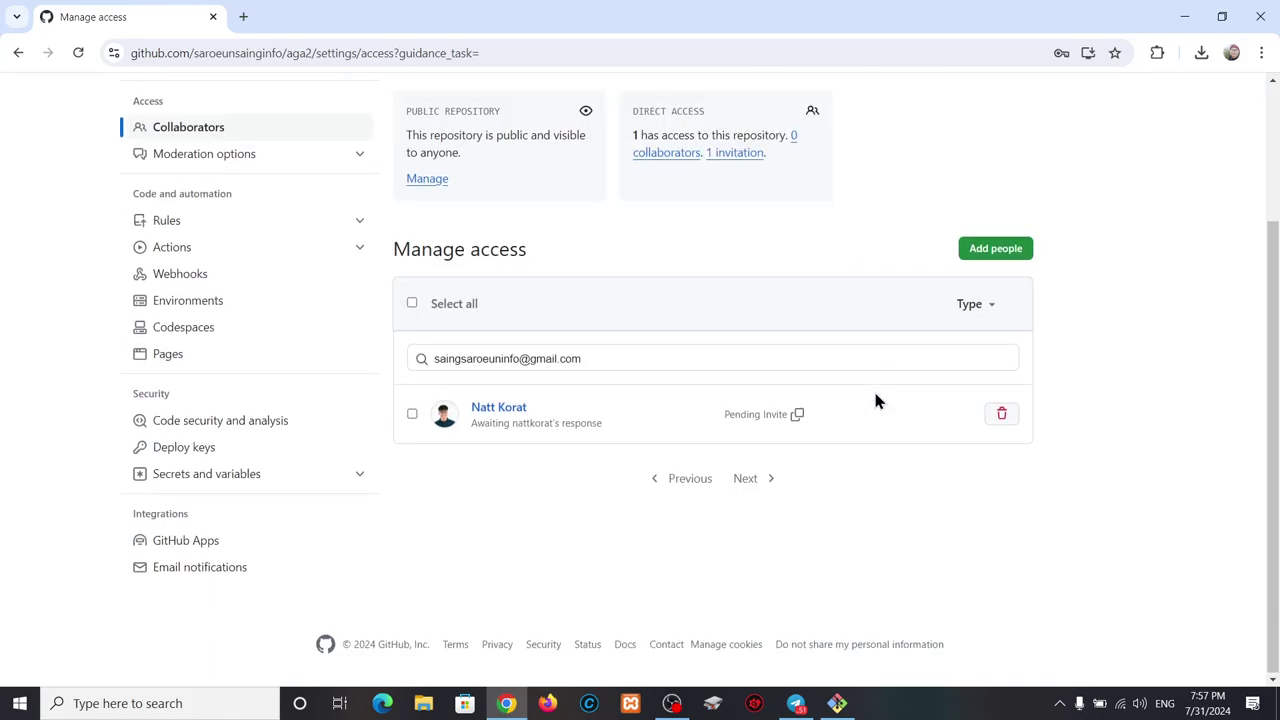
pyautogui.scroll(2, 875, 400)
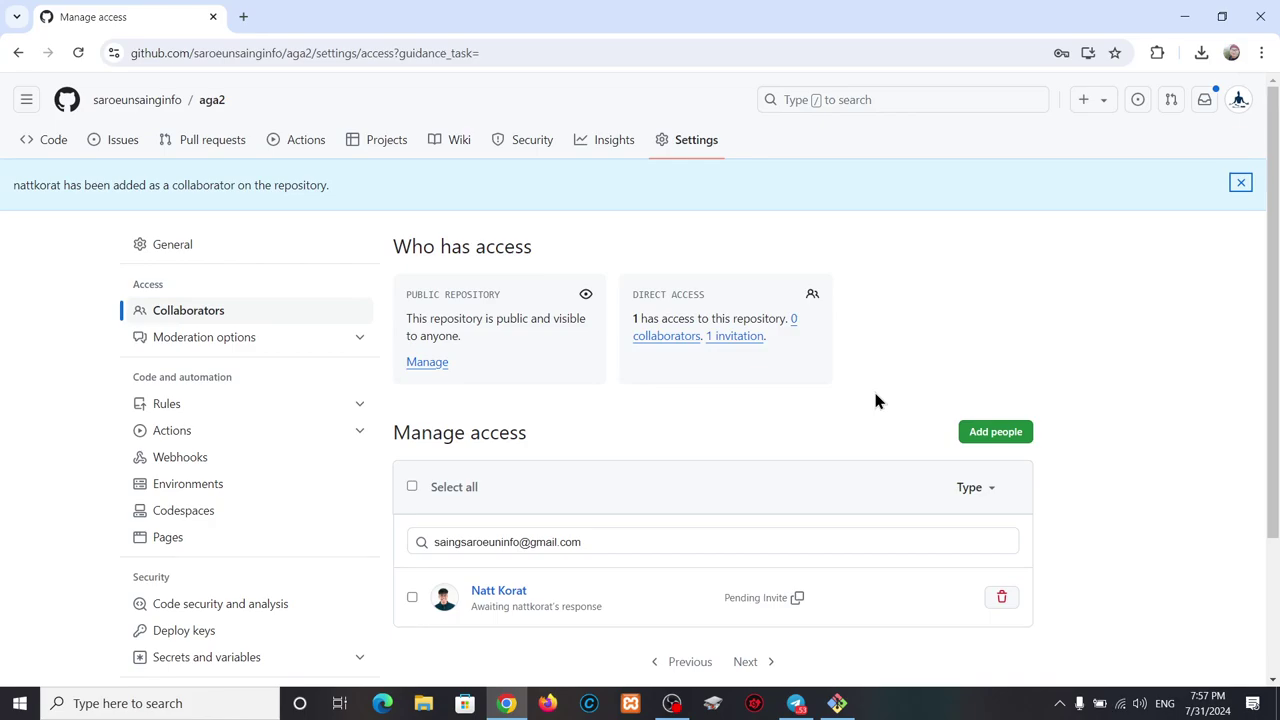
pyautogui.click(80, 54)
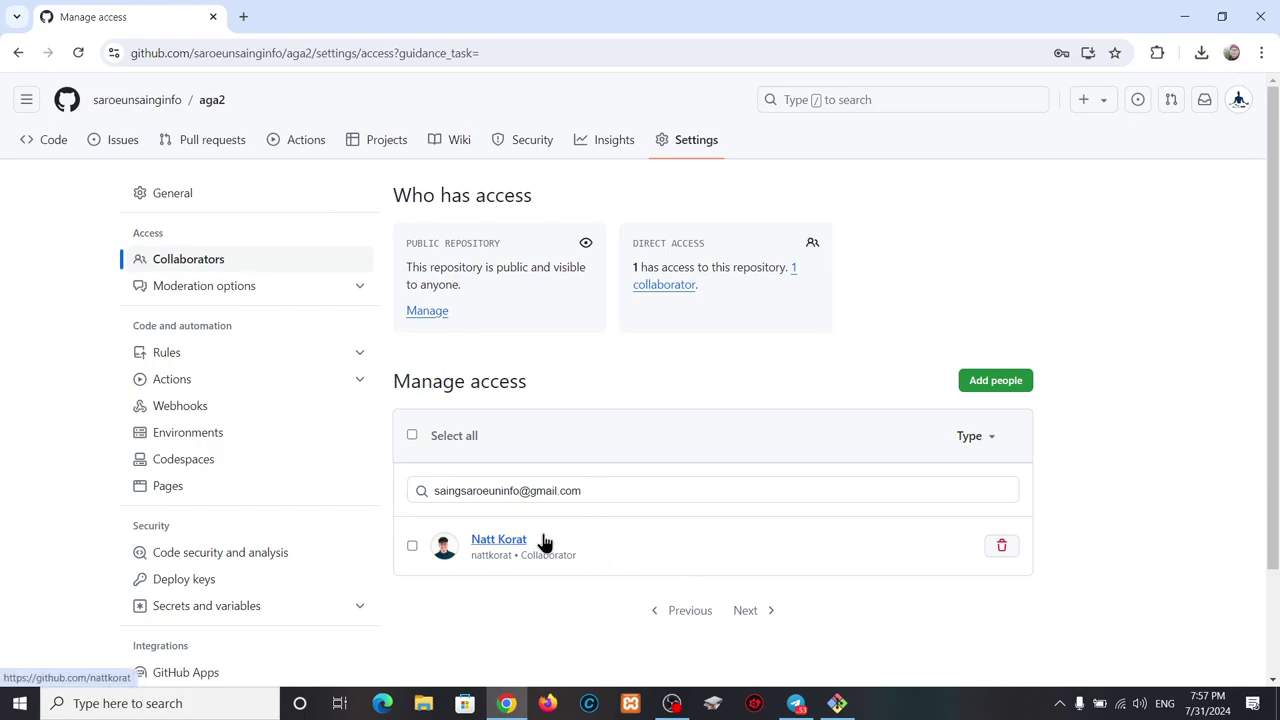
# - Return to aga2's Code page and bring the push-an-existing-repository commands into view
pyautogui.click(56, 150)
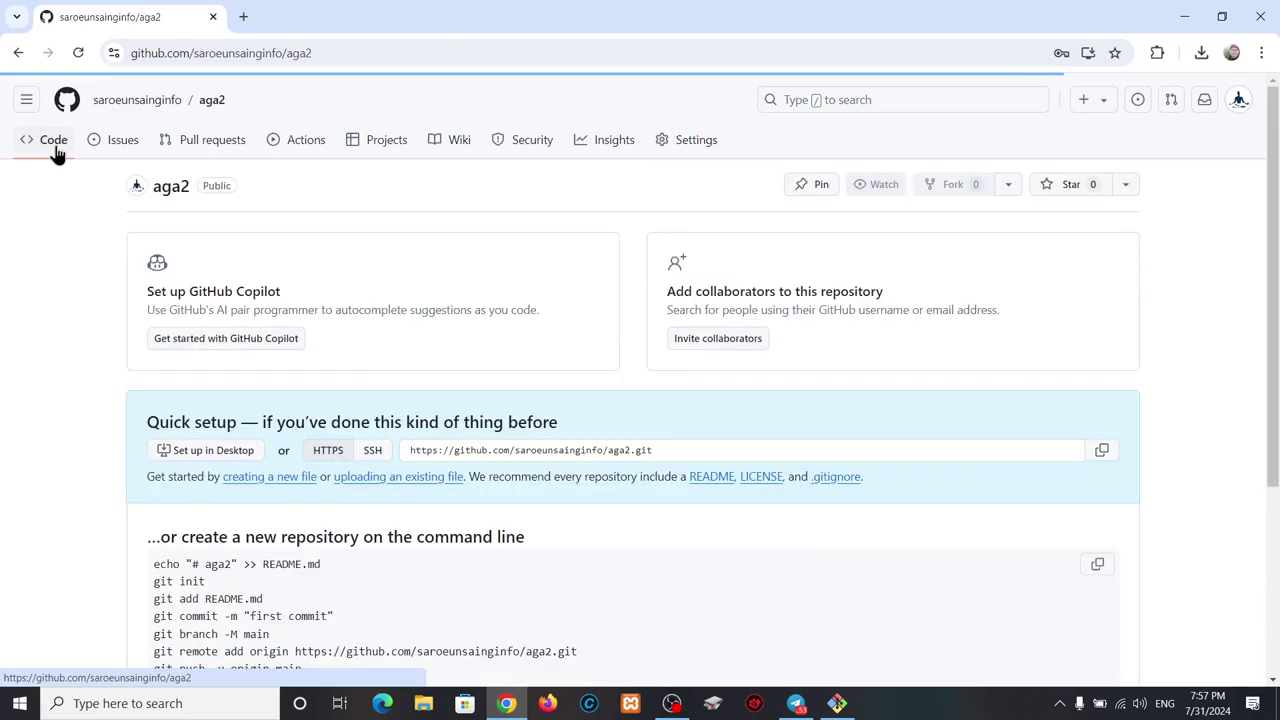
pyautogui.scroll(-2, 183, 567)
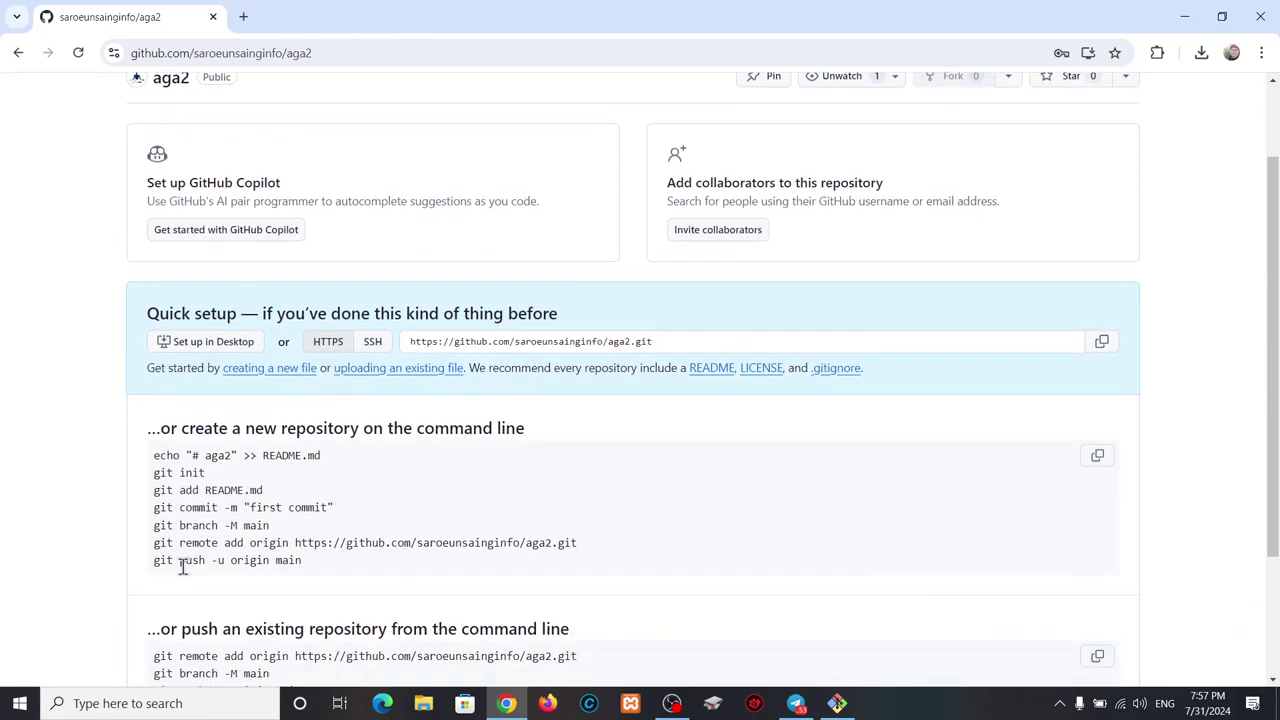
pyautogui.scroll(-1, 183, 567)
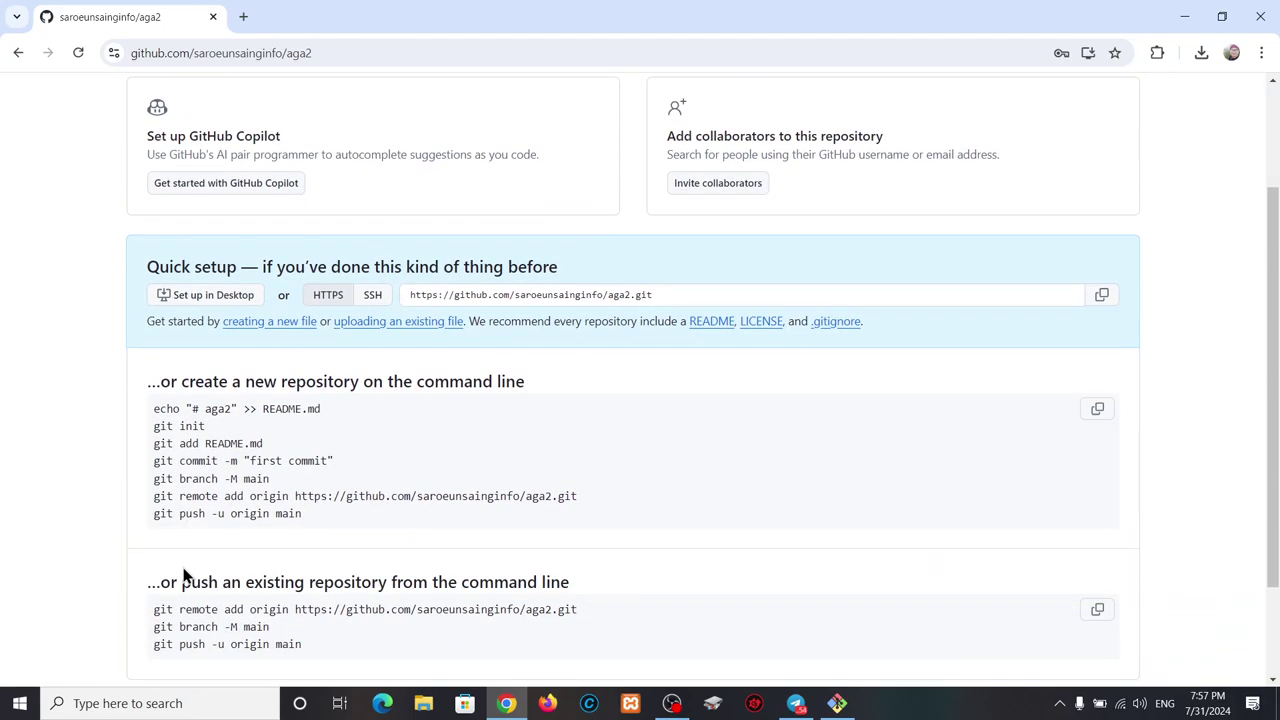
pyautogui.scroll(-1, 183, 573)
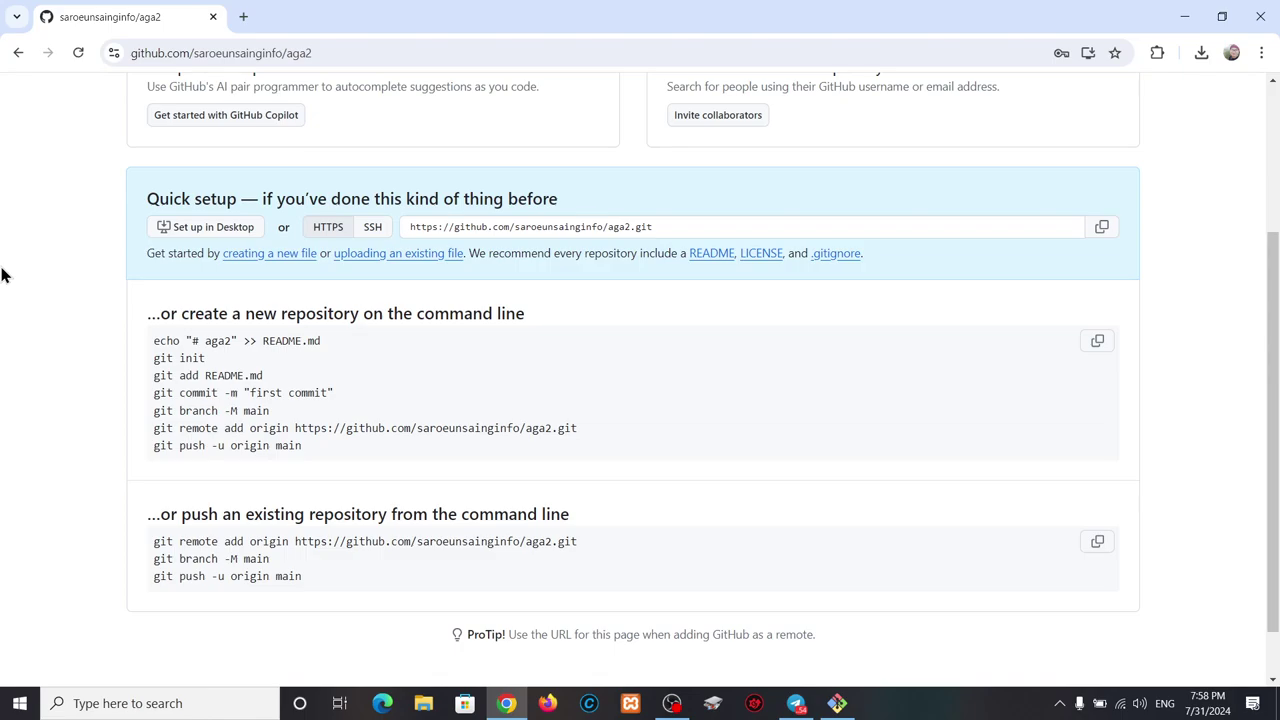
pyautogui.moveTo(671, 707)
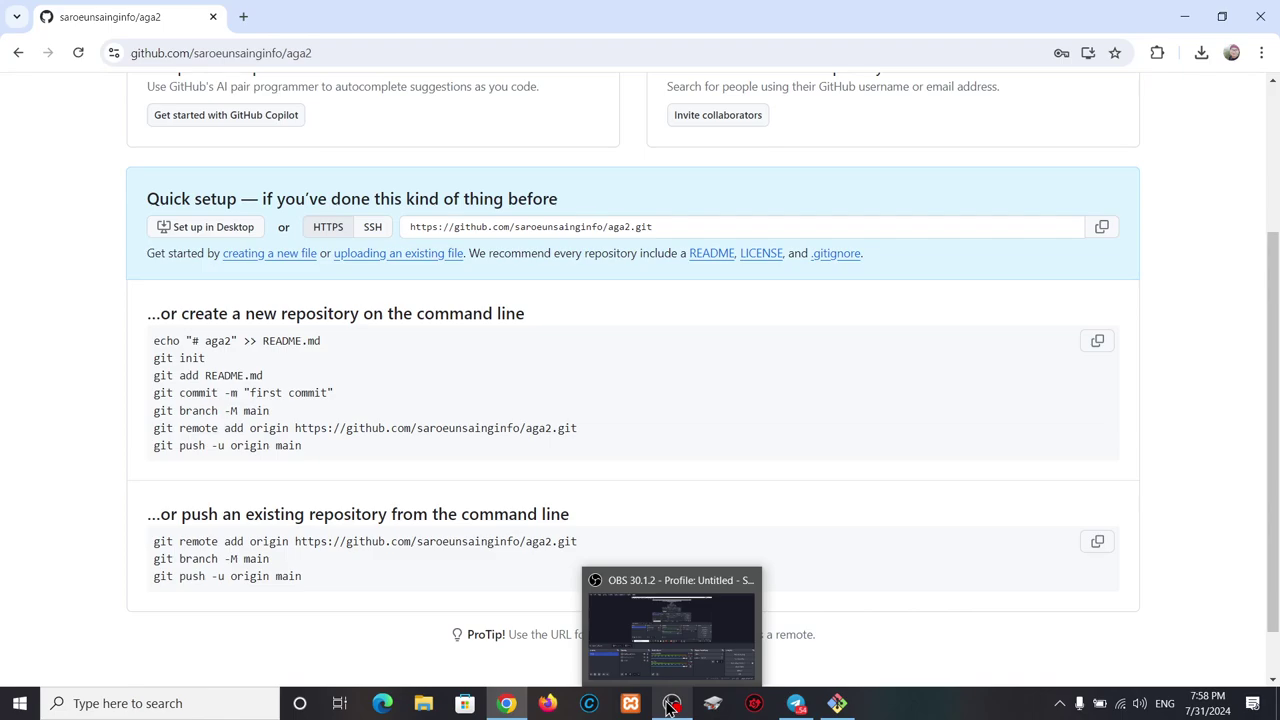
pyautogui.moveTo(679, 657)
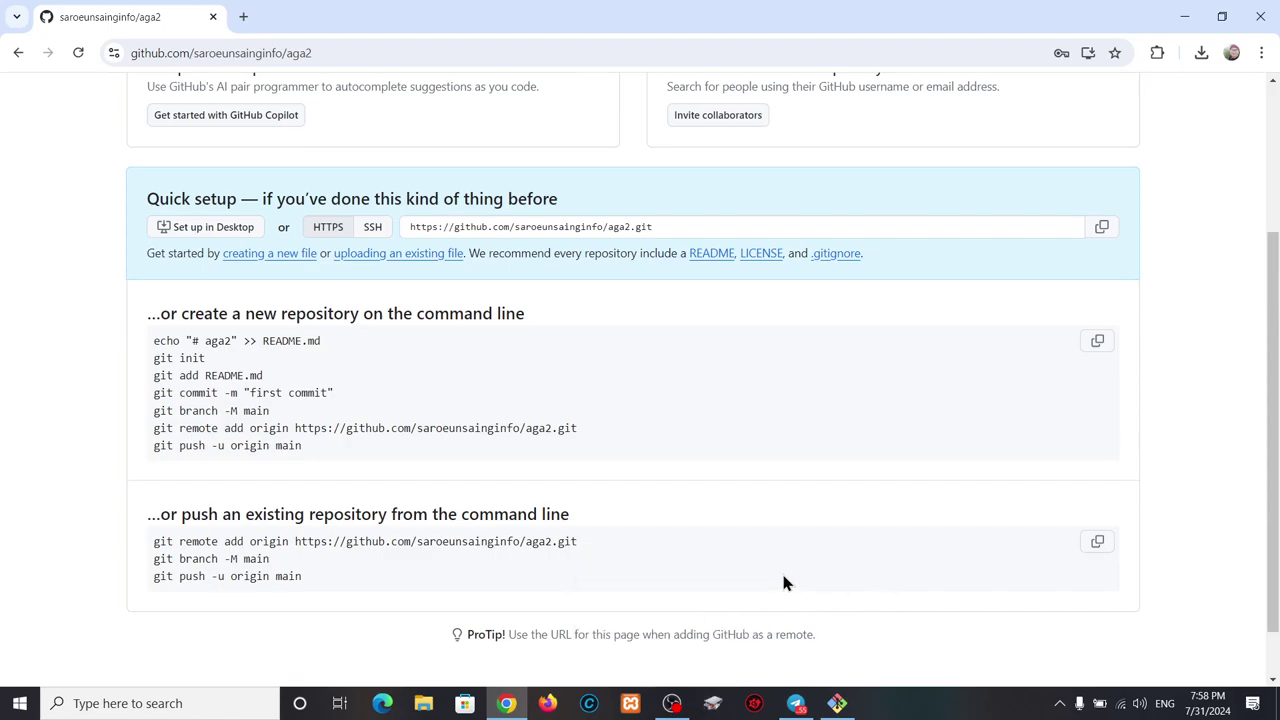
pyautogui.scroll(-1, 784, 582)
pyautogui.scroll(1, 784, 582)
pyautogui.scroll(-1, 784, 582)
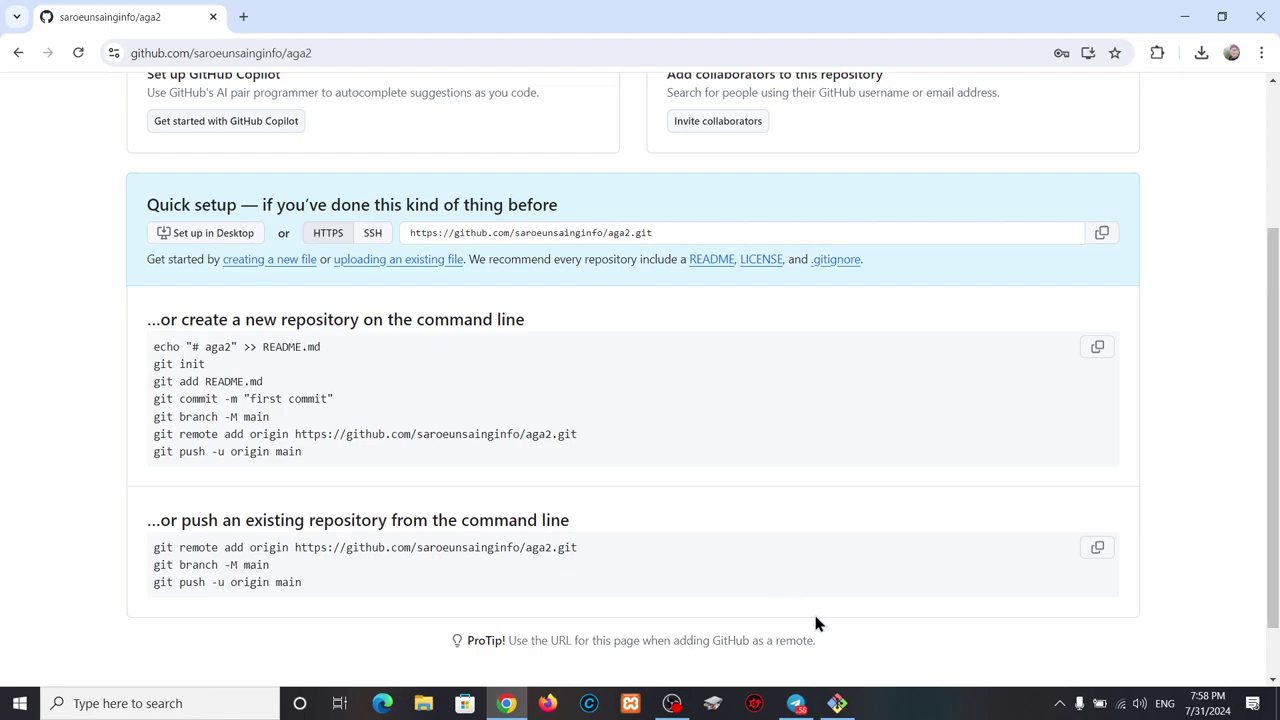
# - Dismiss the search results and minimize the recording window to reveal GitHub
pyautogui.press('super')
pyautogui.write('VS')
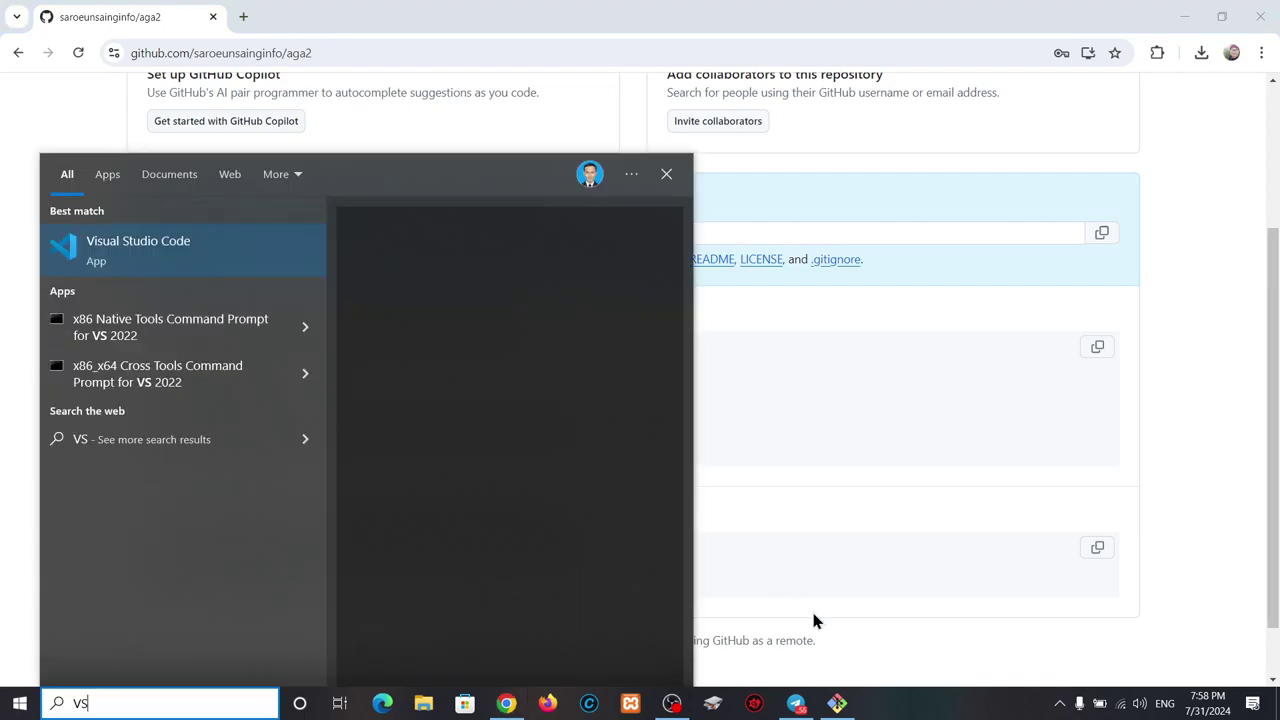
pyautogui.click(667, 176)
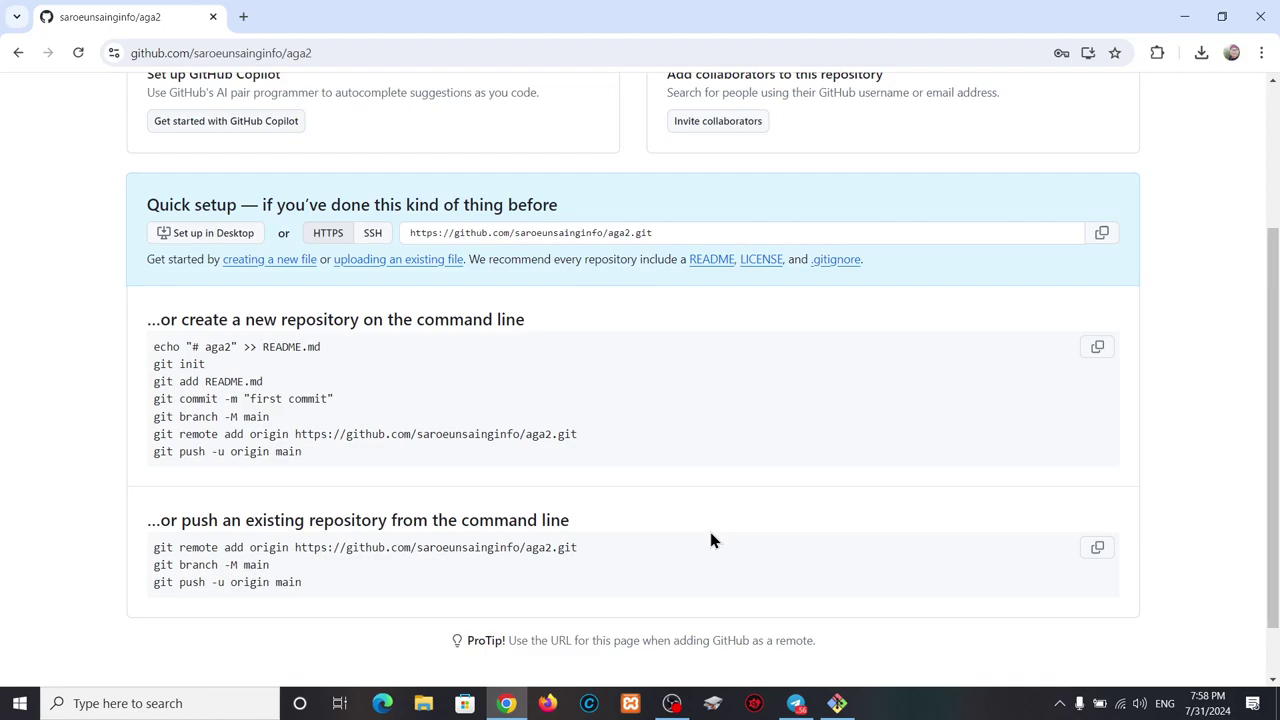
pyautogui.click(678, 707)
pyautogui.click(678, 707)
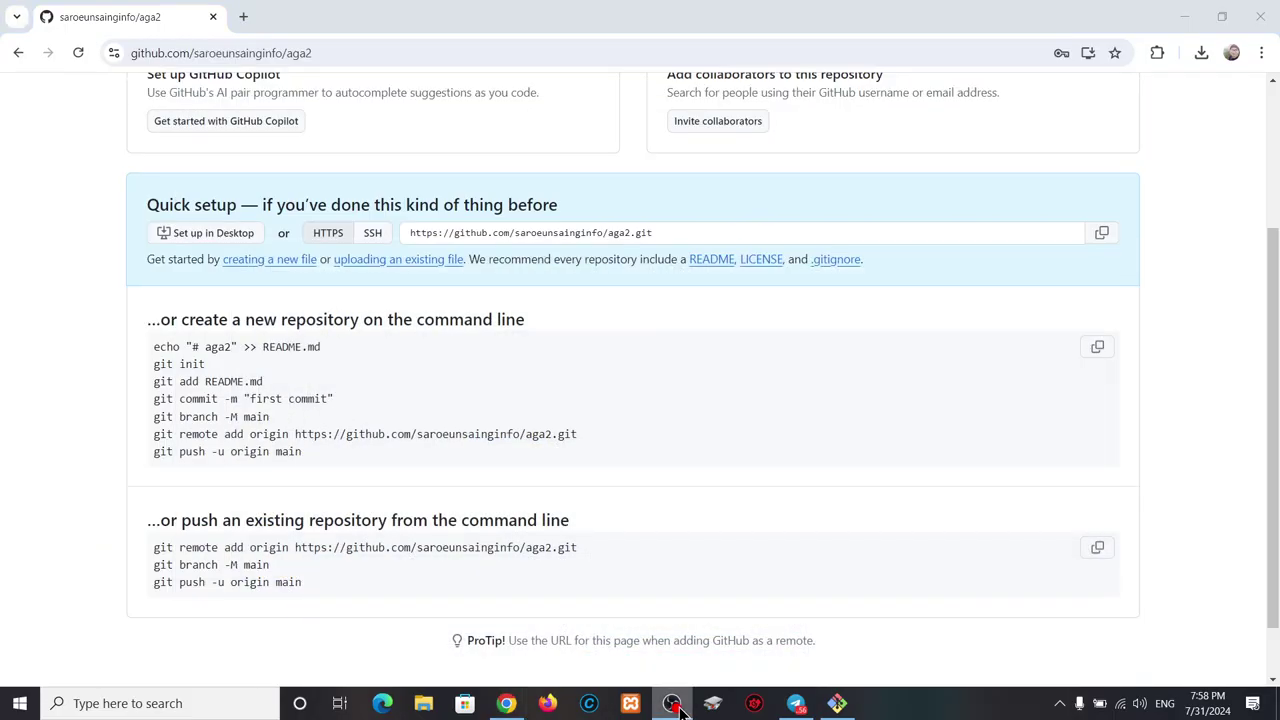
pyautogui.click(678, 707)
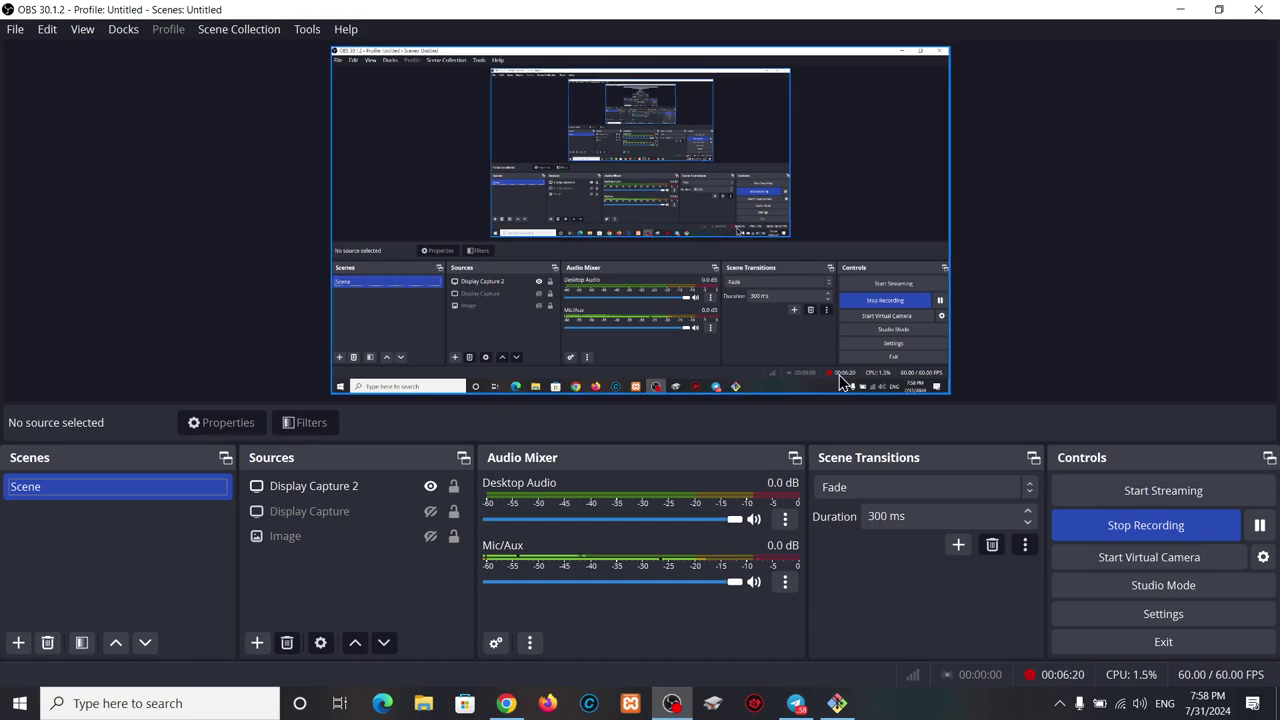
pyautogui.click(1178, 12)
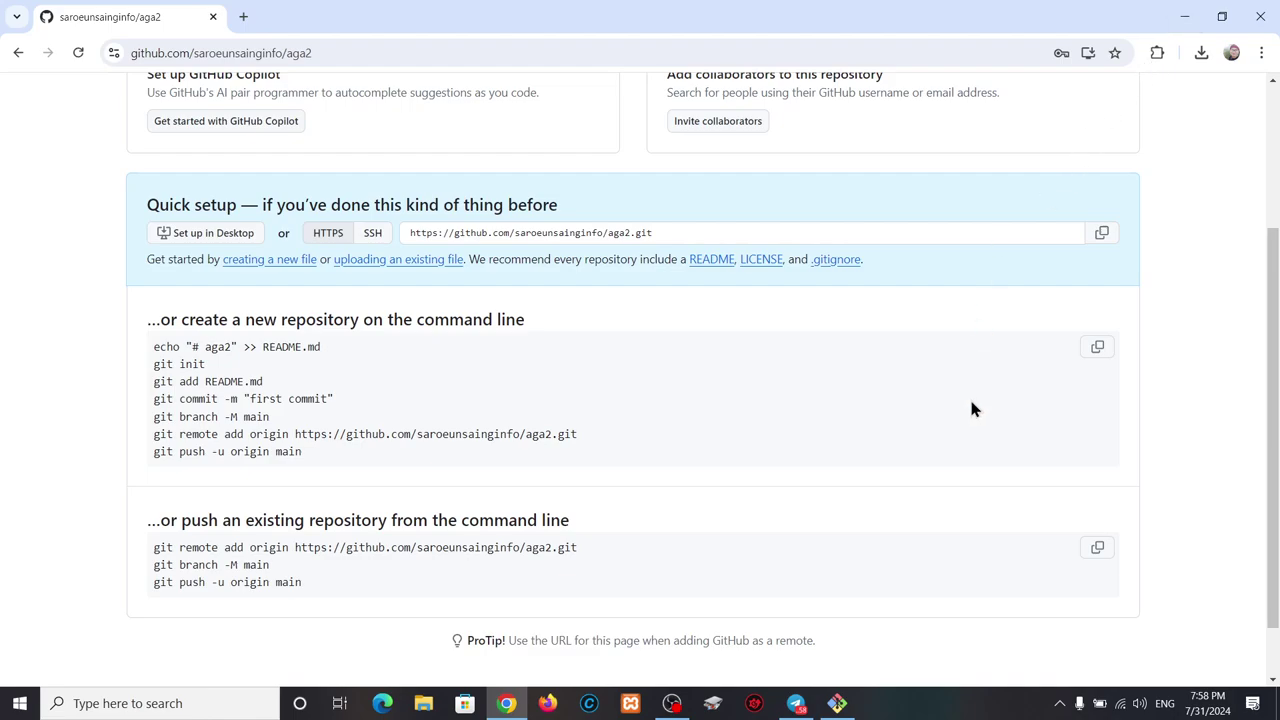
pyautogui.press('super+v')
pyautogui.press('Escape')
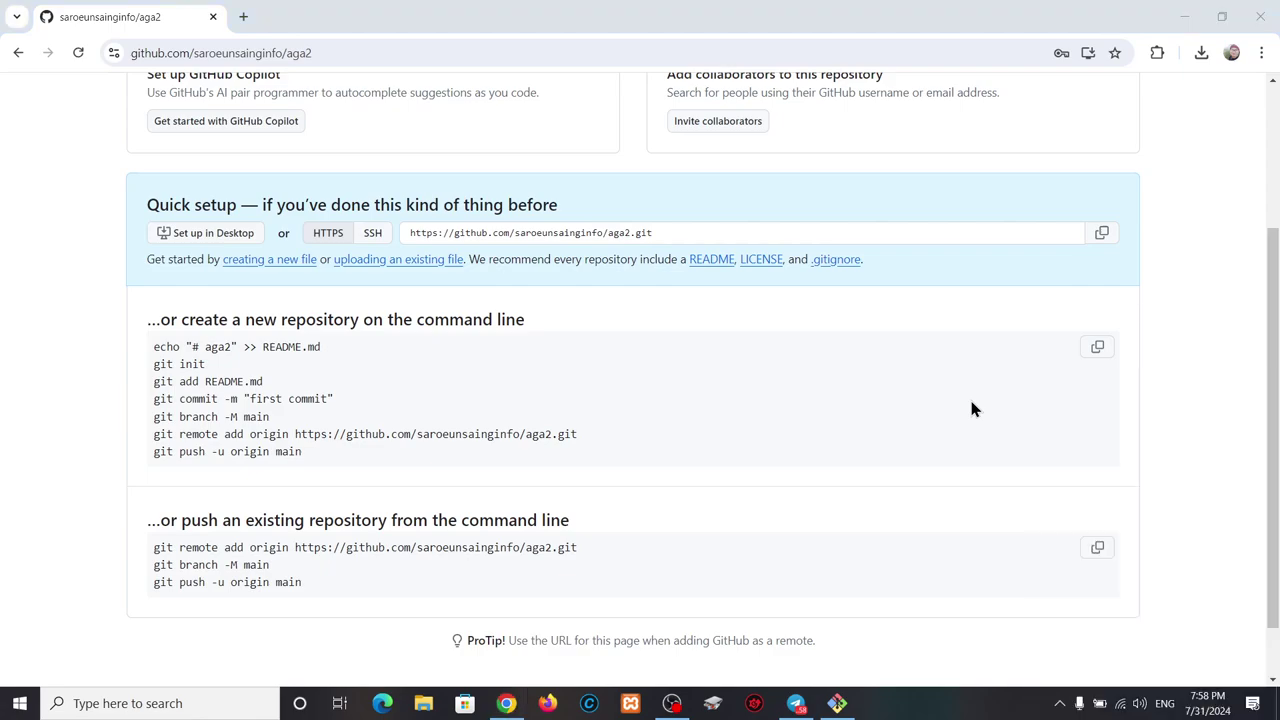
# - Search 'v' in Windows Search and launch Visual Studio Code
pyautogui.press('super')
pyautogui.write('v')
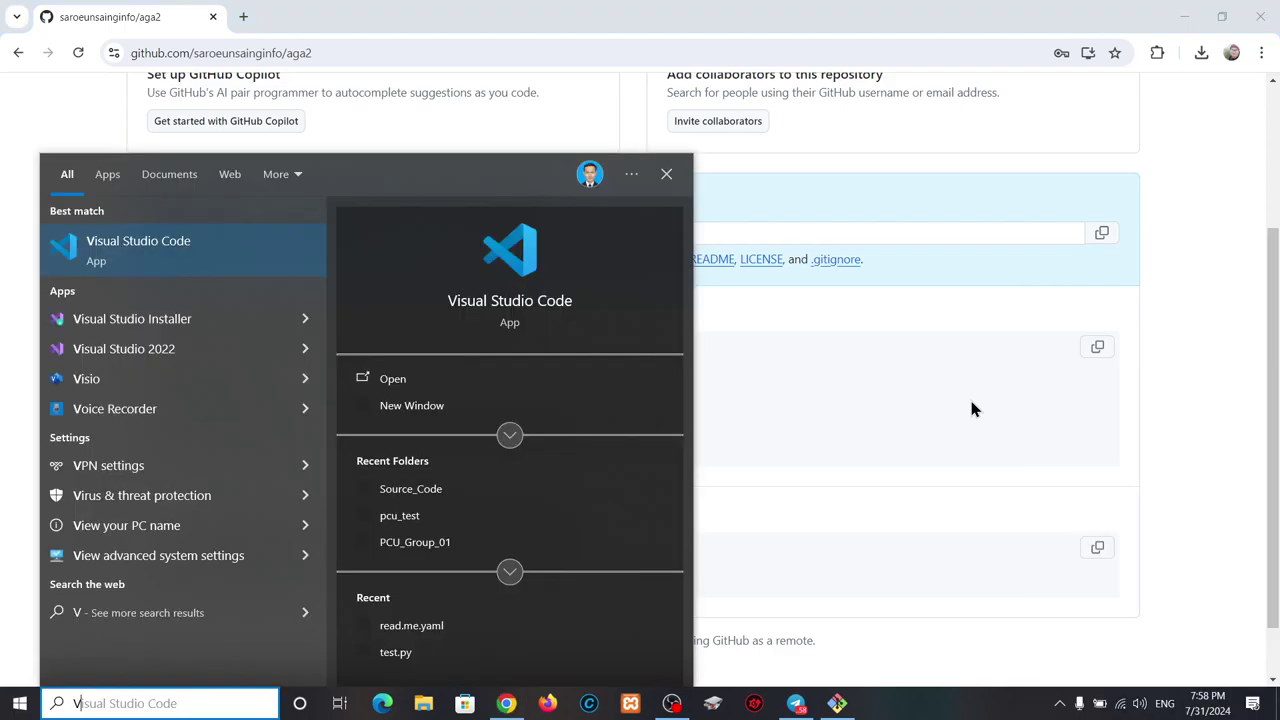
pyautogui.click(157, 252)
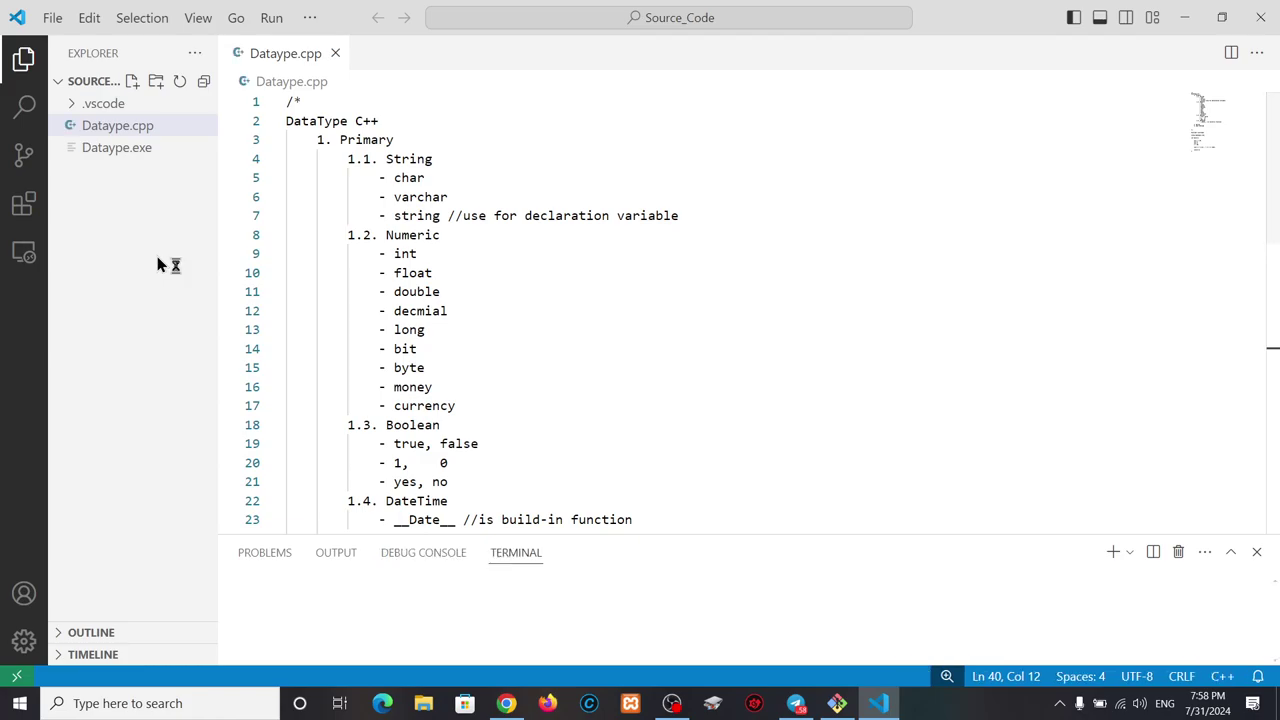
# - Open a new VS Code window, close the old Source_Code window, and maximize the new one
pyautogui.click(53, 17)
pyautogui.click(119, 101)
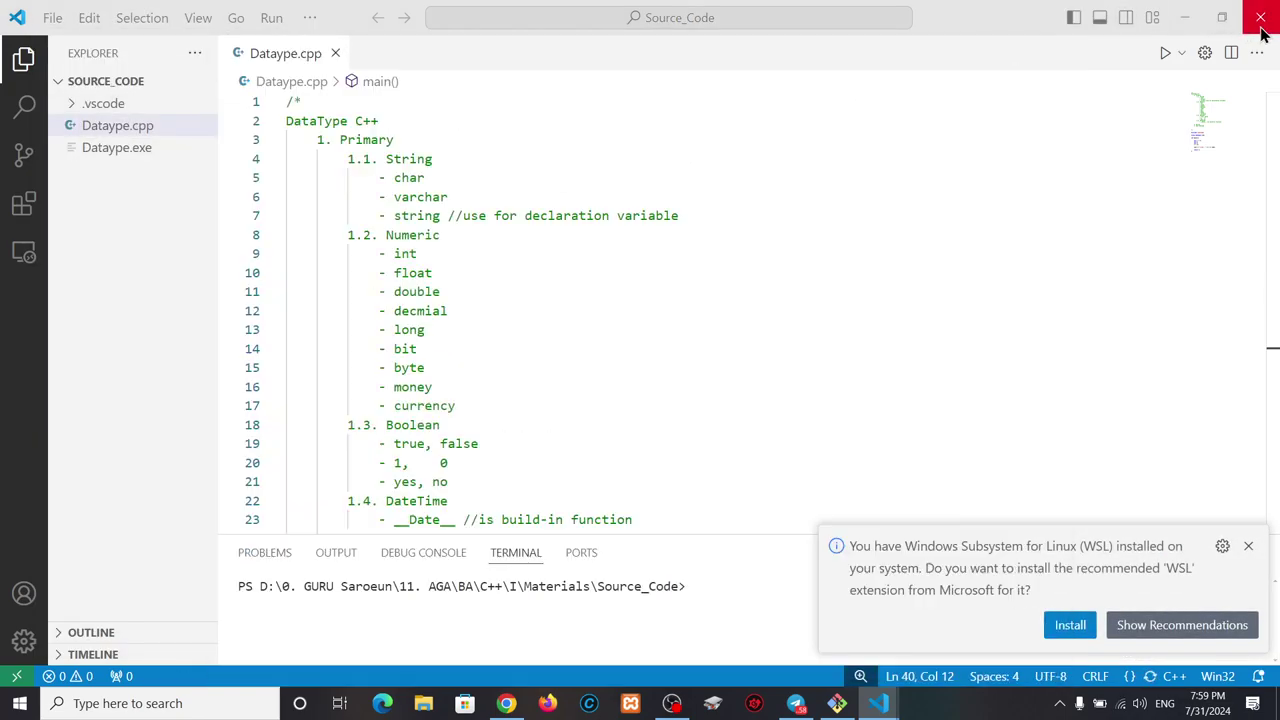
pyautogui.click(1260, 17)
pyautogui.click(1007, 55)
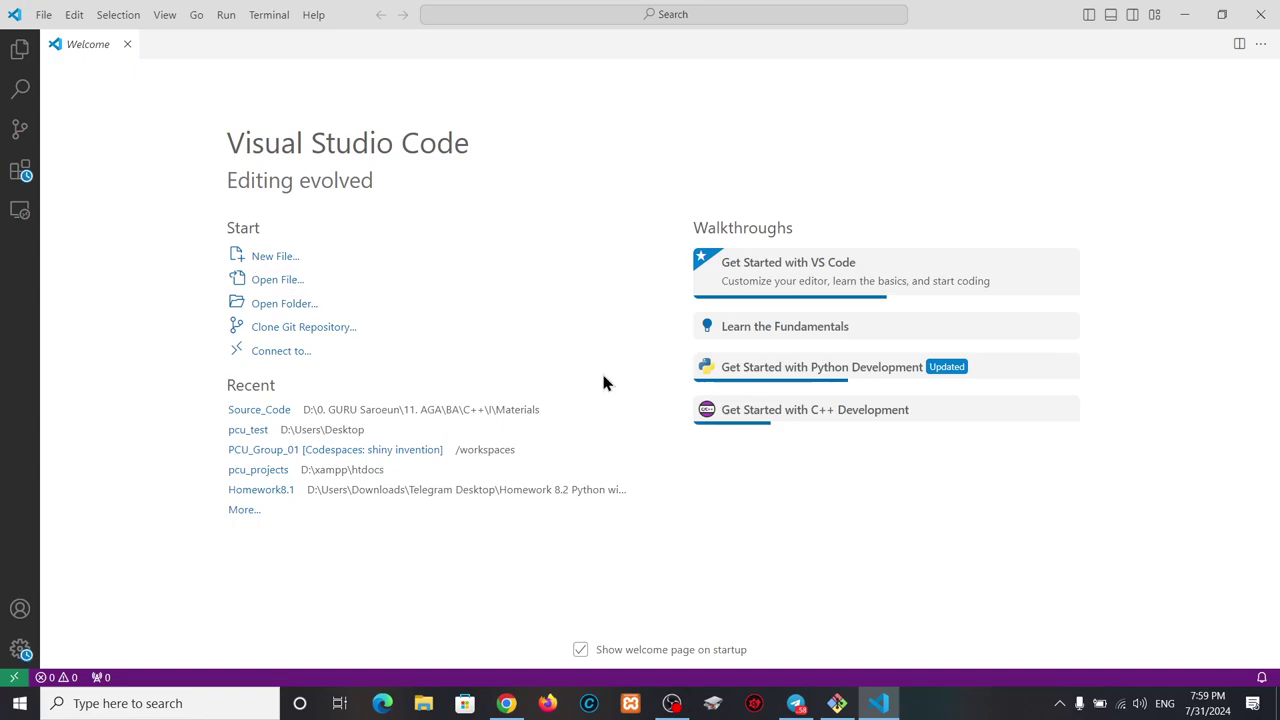
# - Create a new Aga_php folder on DATA (D:), open it, and trust its authors
pyautogui.click(266, 279)
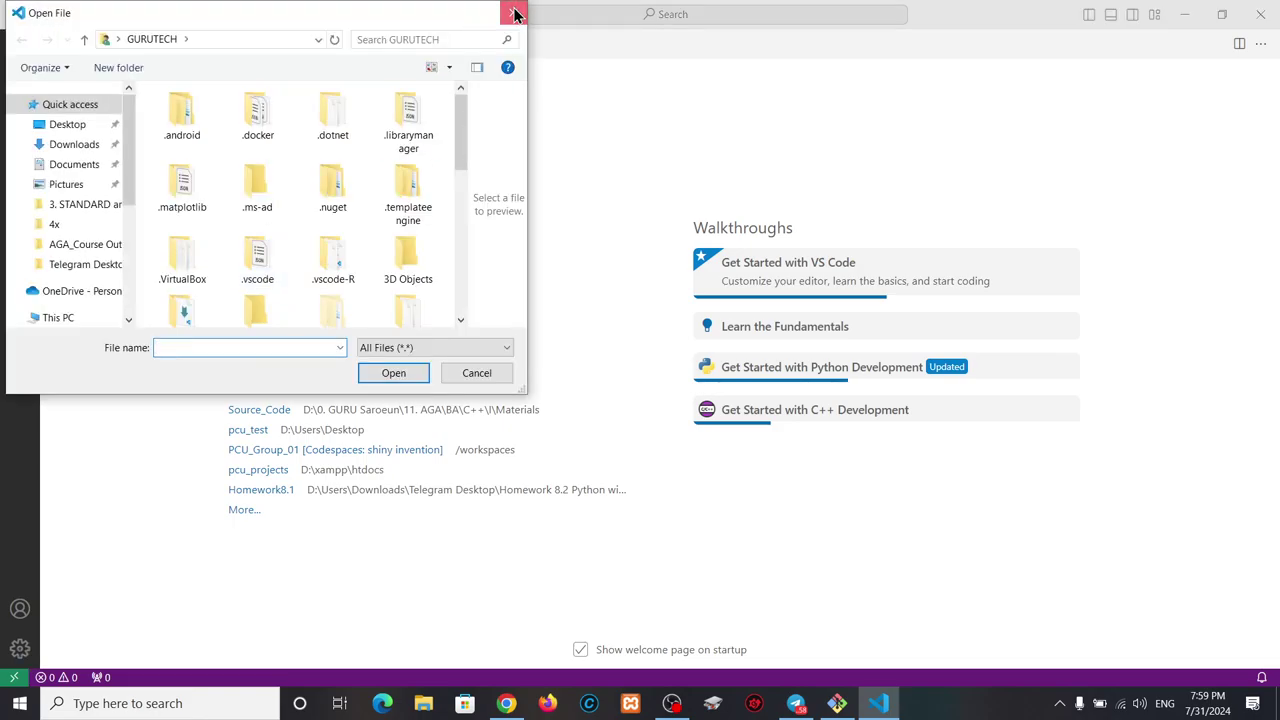
pyautogui.click(515, 14)
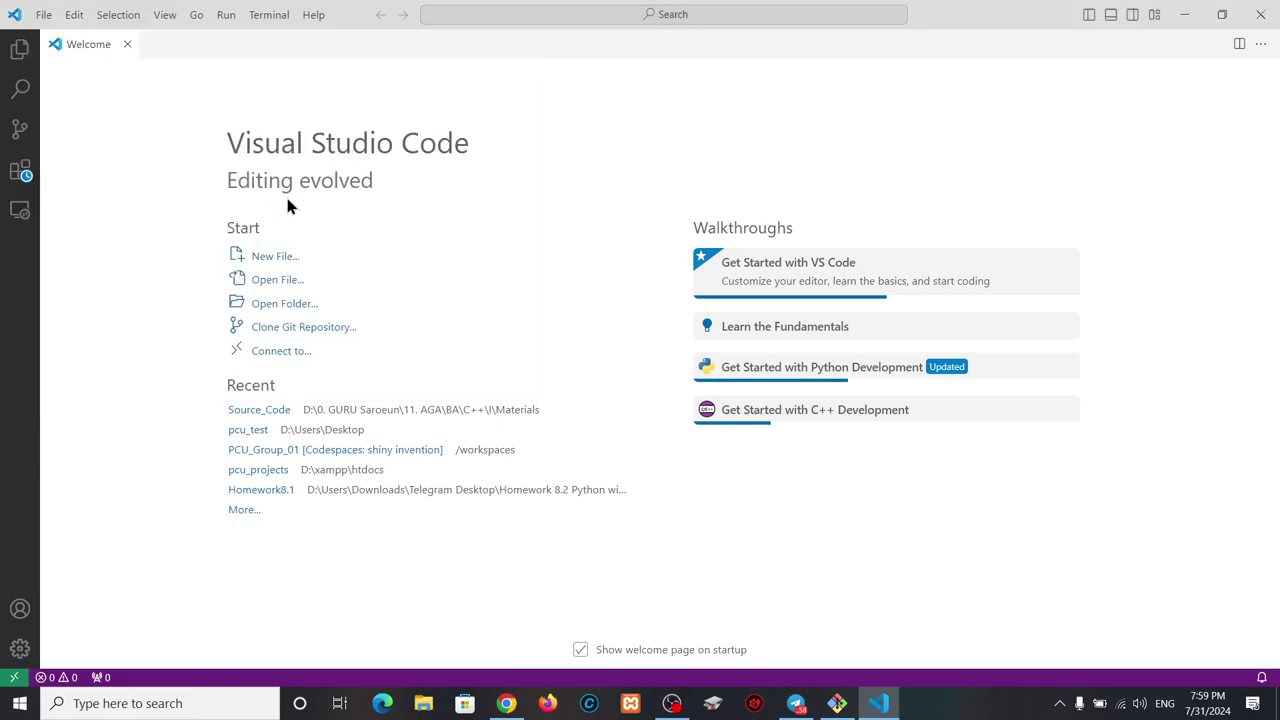
pyautogui.click(264, 305)
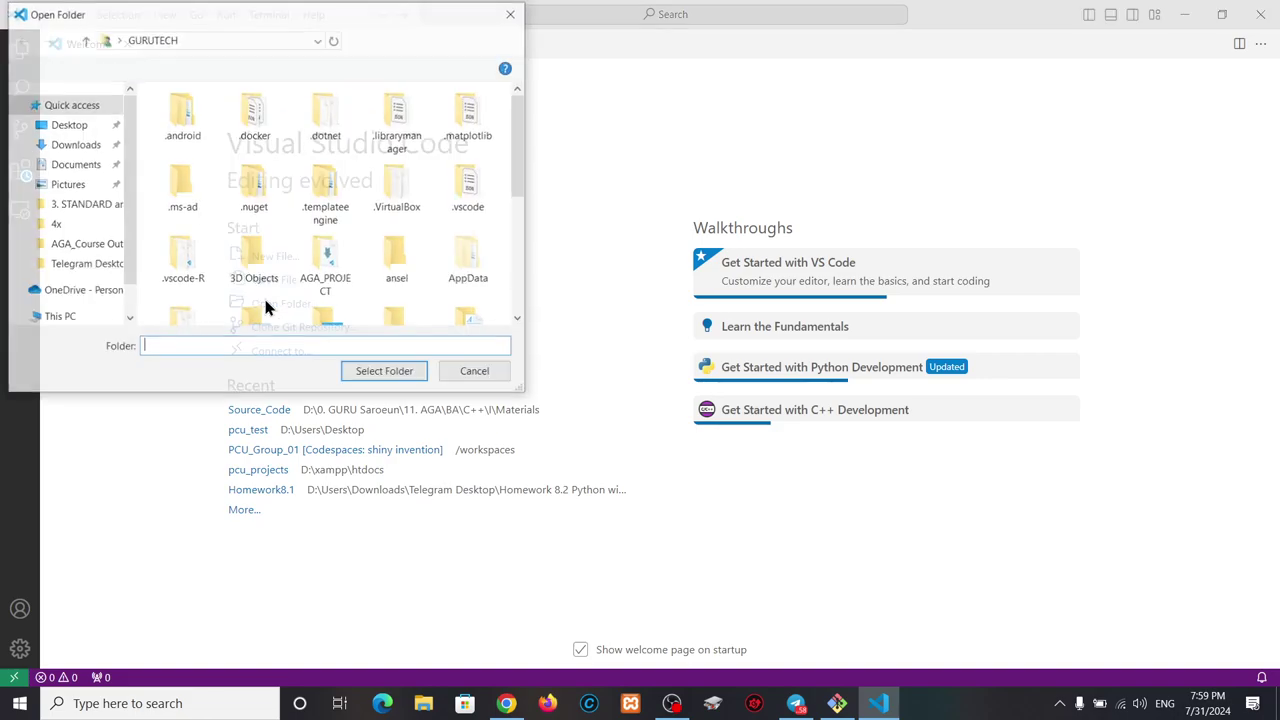
pyautogui.scroll(-3, 77, 280)
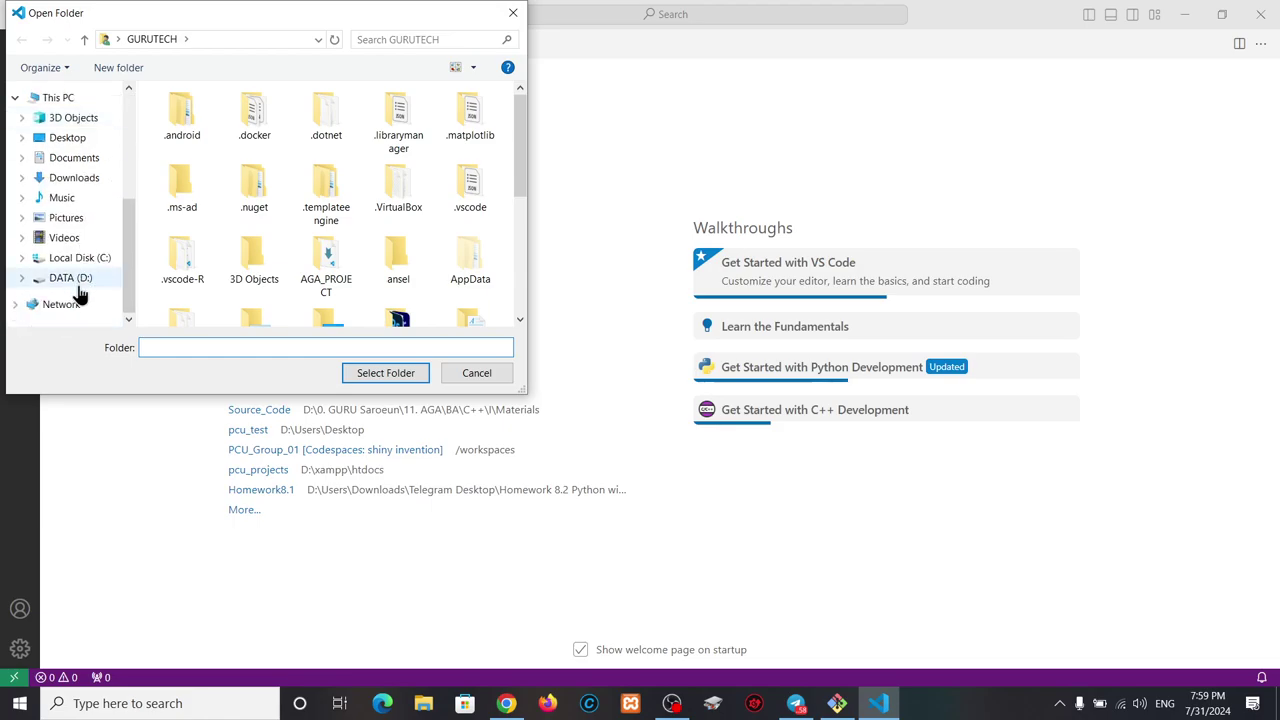
pyautogui.click(79, 284)
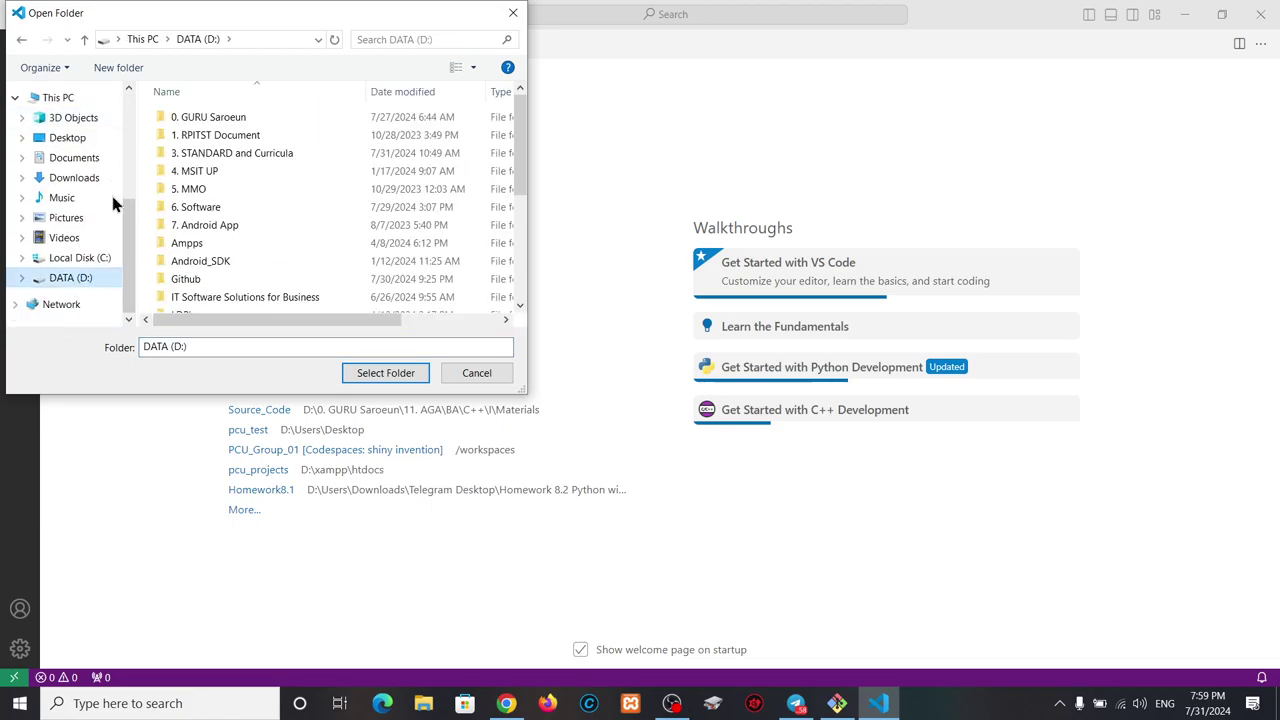
pyautogui.click(122, 66)
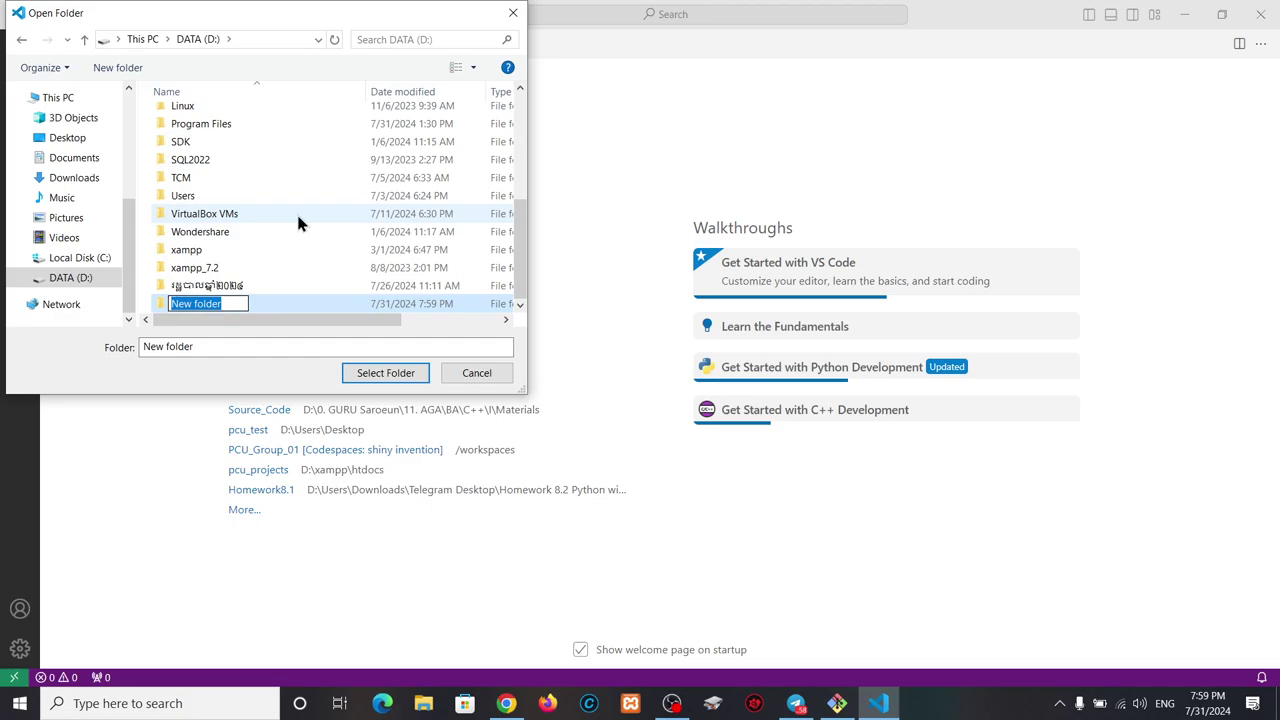
pyautogui.write('TES')
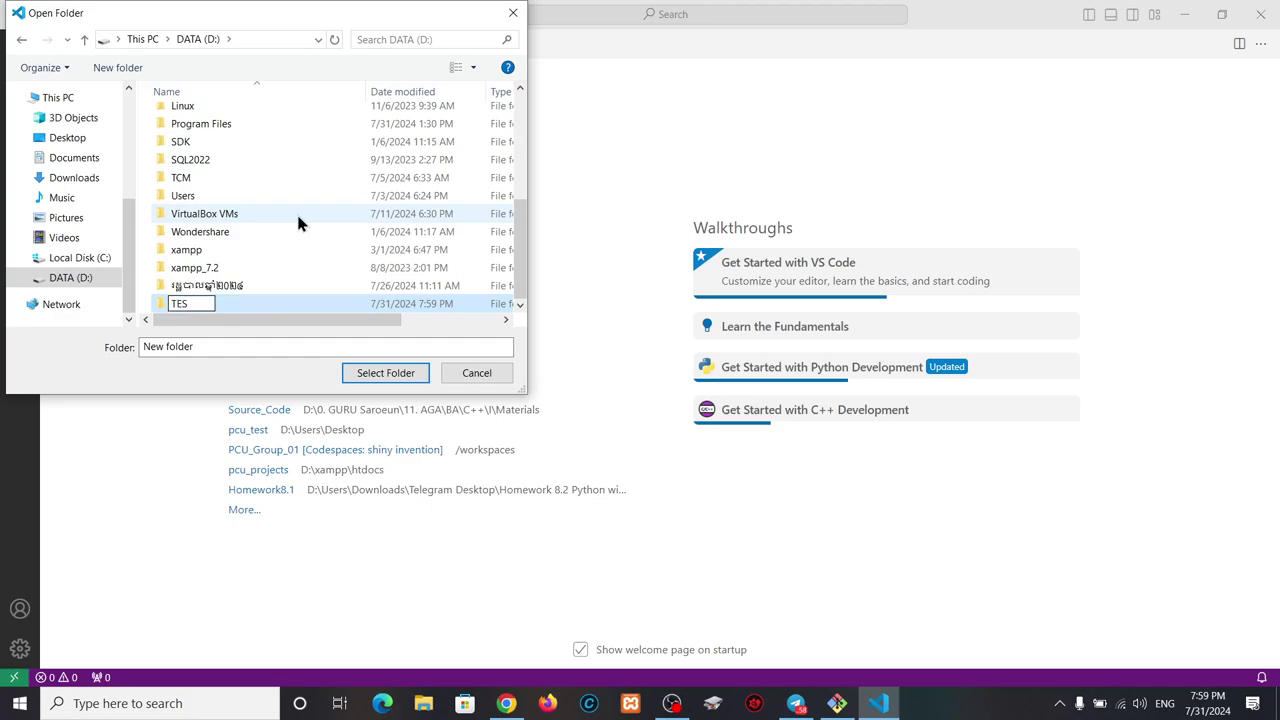
pyautogui.press('BackSpace')
pyautogui.press('BackSpace')
pyautogui.press('BackSpace')
pyautogui.write('A')
pyautogui.write('ga_php')
pyautogui.press('Return')
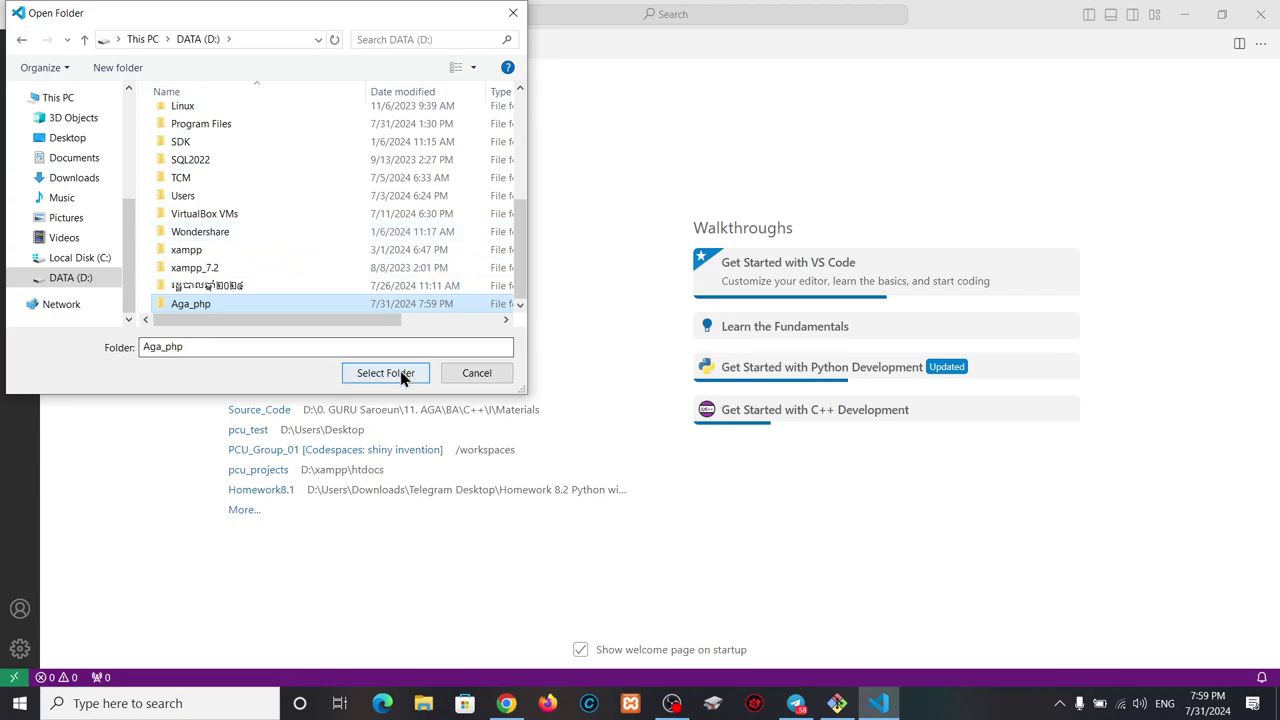
pyautogui.click(400, 372)
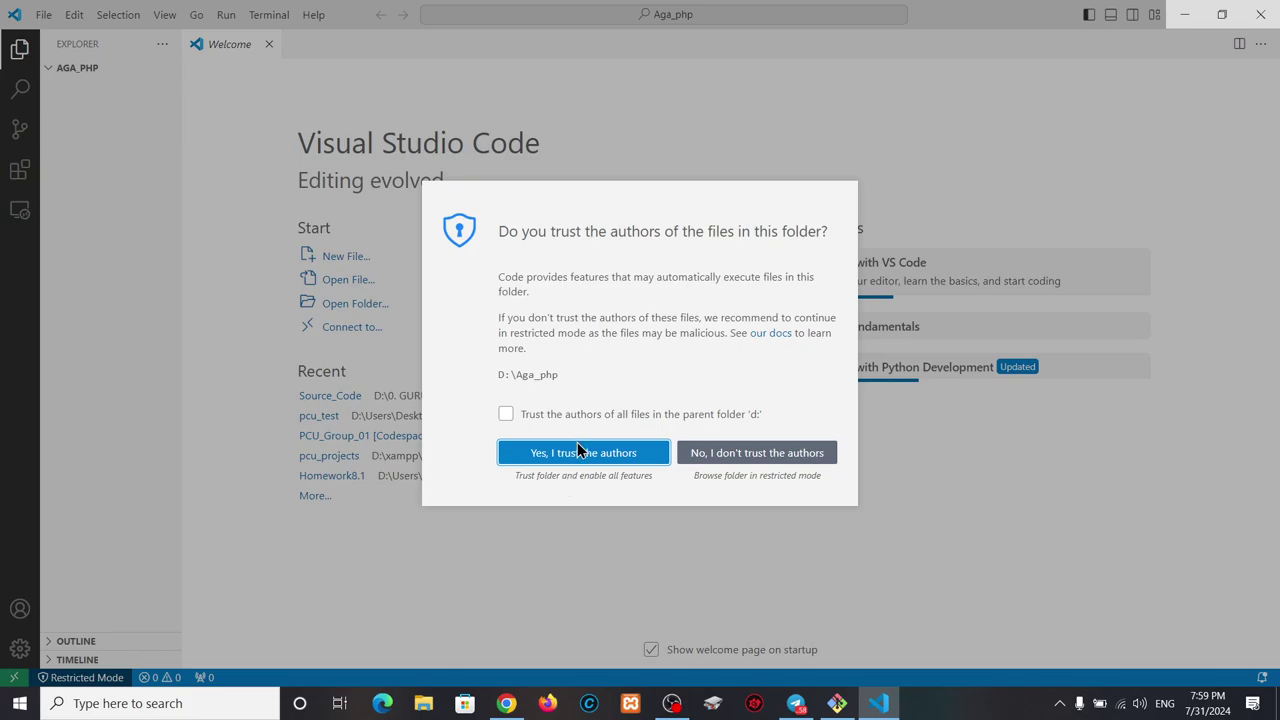
pyautogui.click(577, 452)
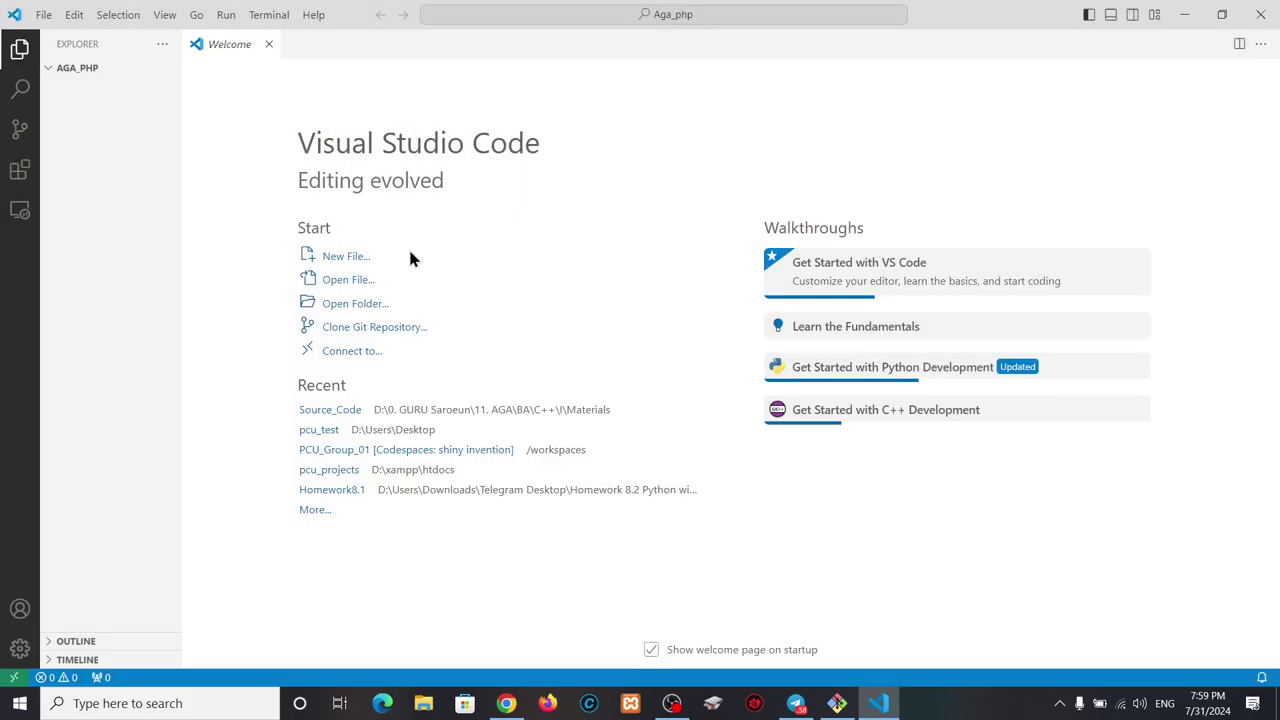
# - Create index.php in Aga_php and insert the html:5 boilerplate
pyautogui.click(110, 68)
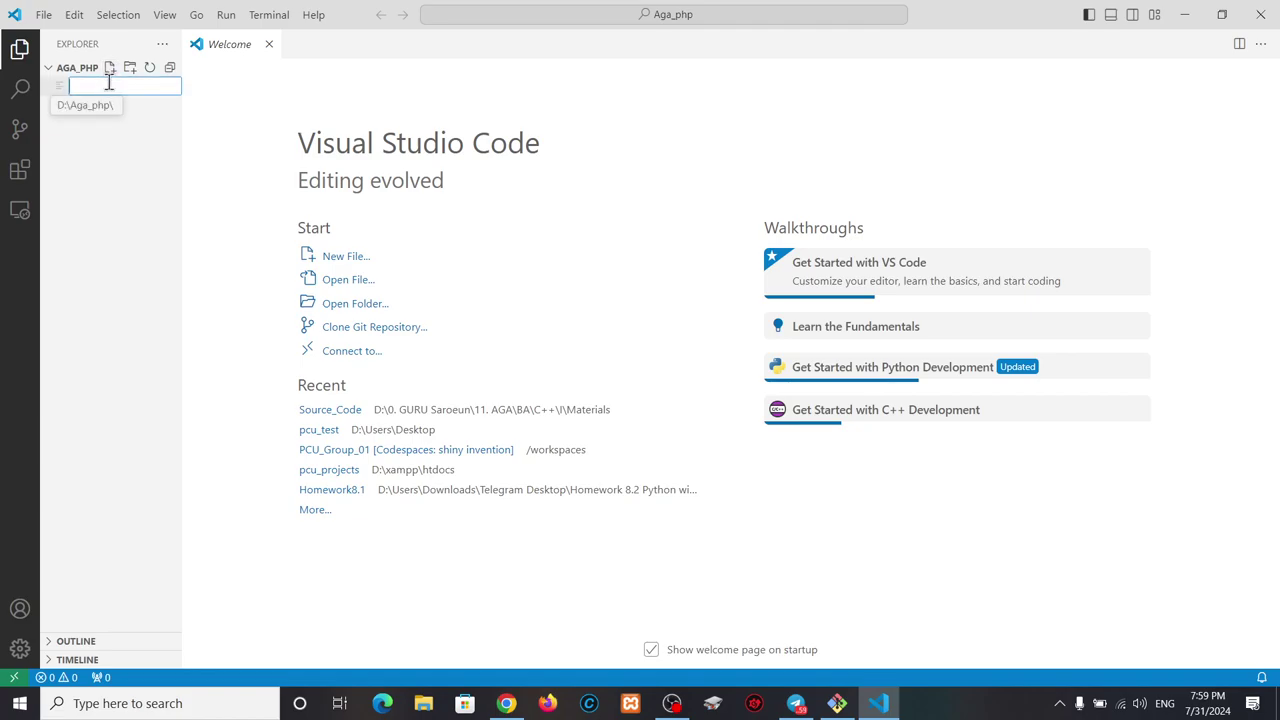
pyautogui.write('index.')
pyautogui.write('php')
pyautogui.press('Return')
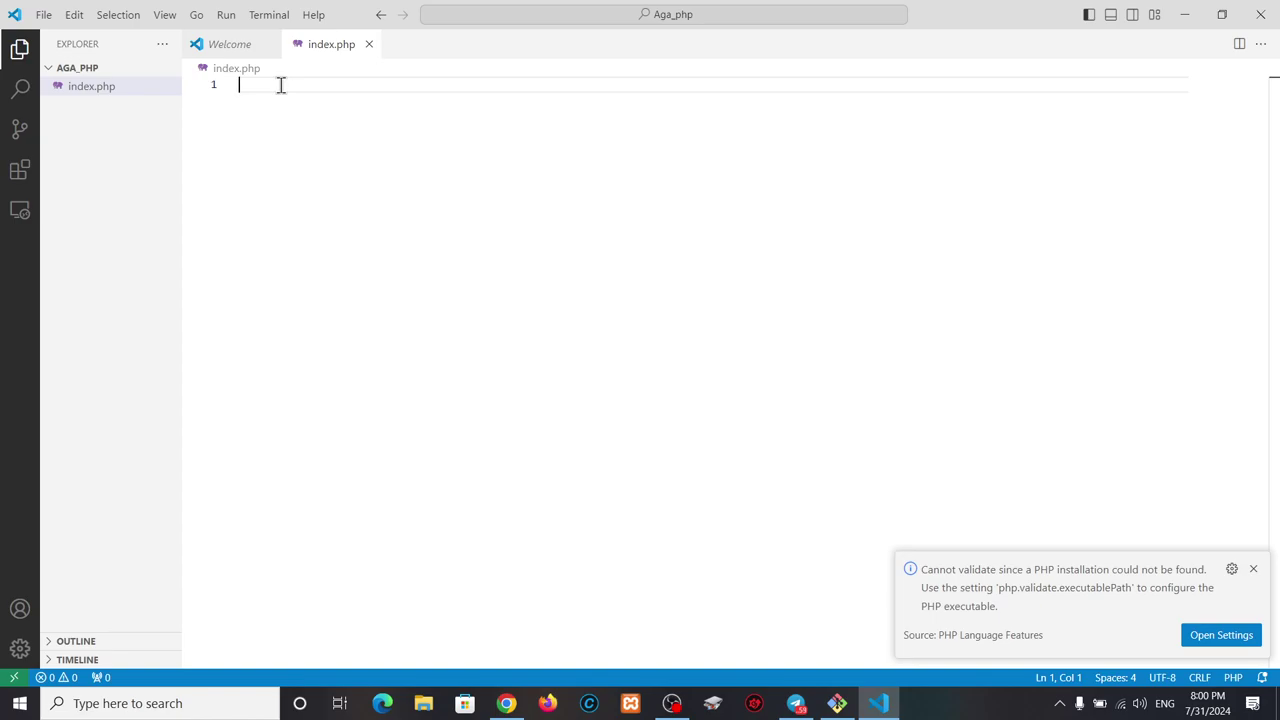
pyautogui.write('ht')
pyautogui.press('Down')
pyautogui.press('Down')
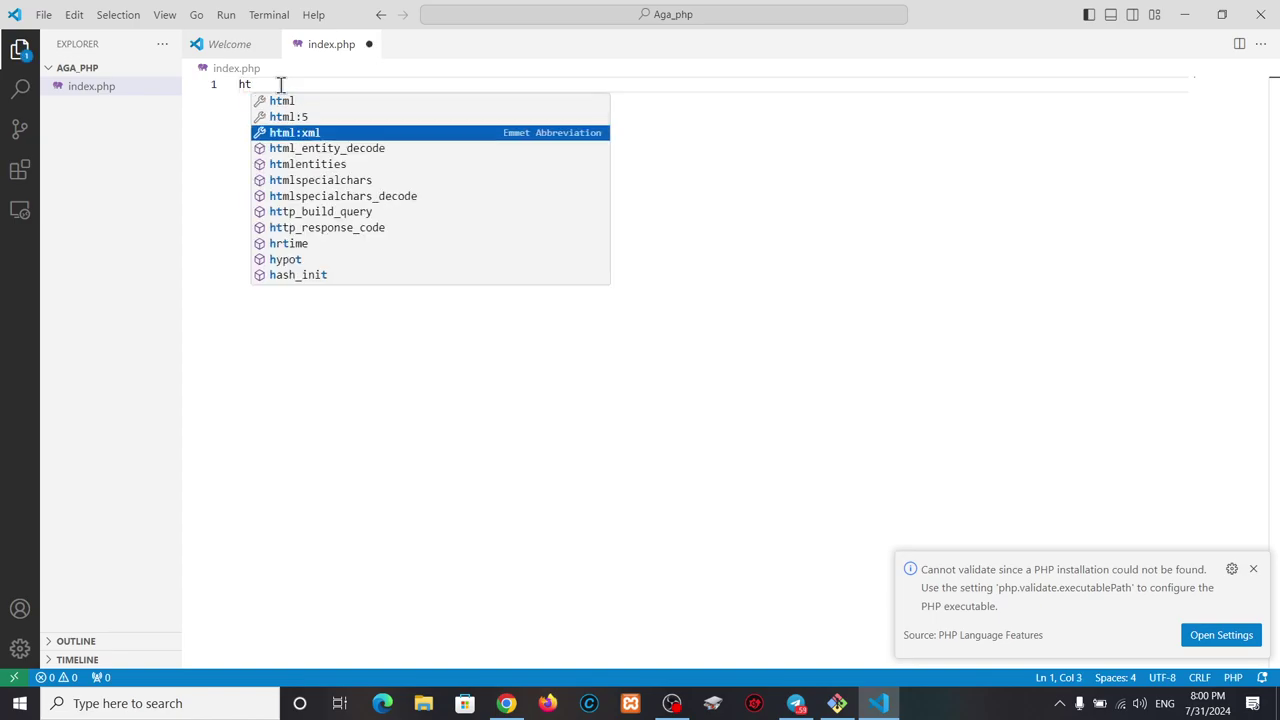
pyautogui.press('Up')
pyautogui.press('Return')
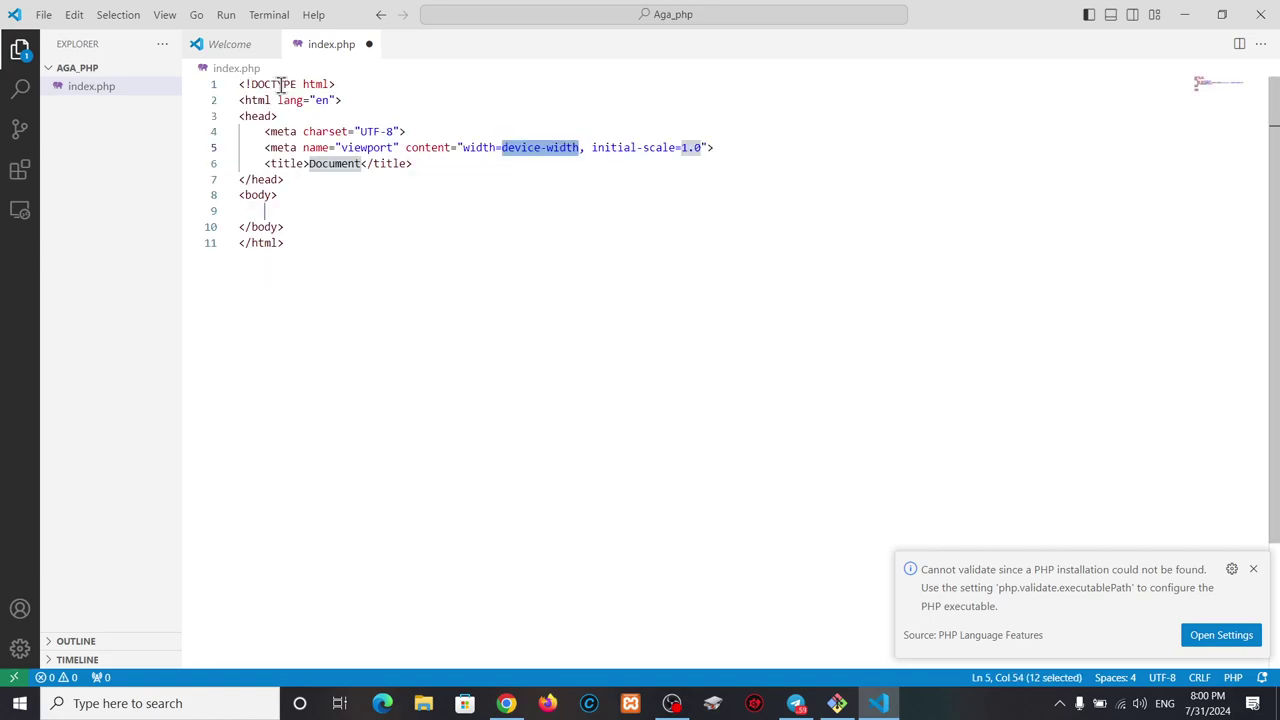
# - Add <h2>Hello World!!</h2> inside the body, save index.php, and open a terminal
pyautogui.click(291, 209)
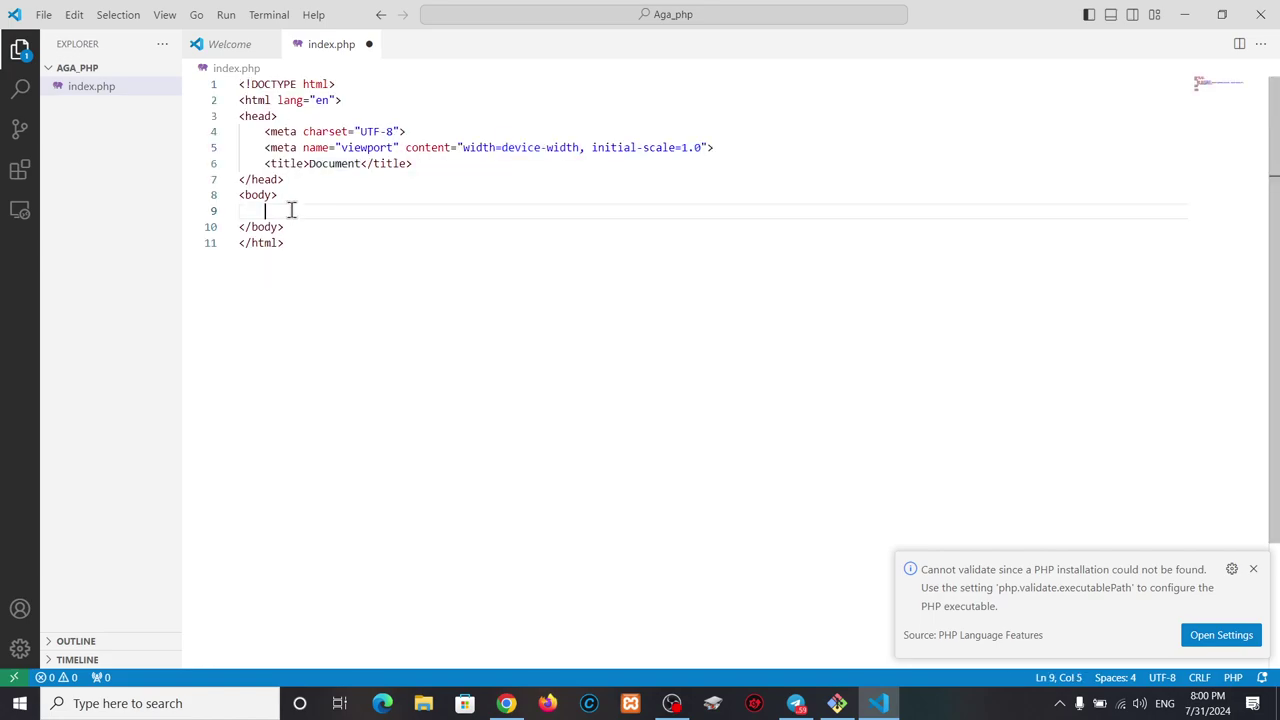
pyautogui.write('<')
pyautogui.write('h2')
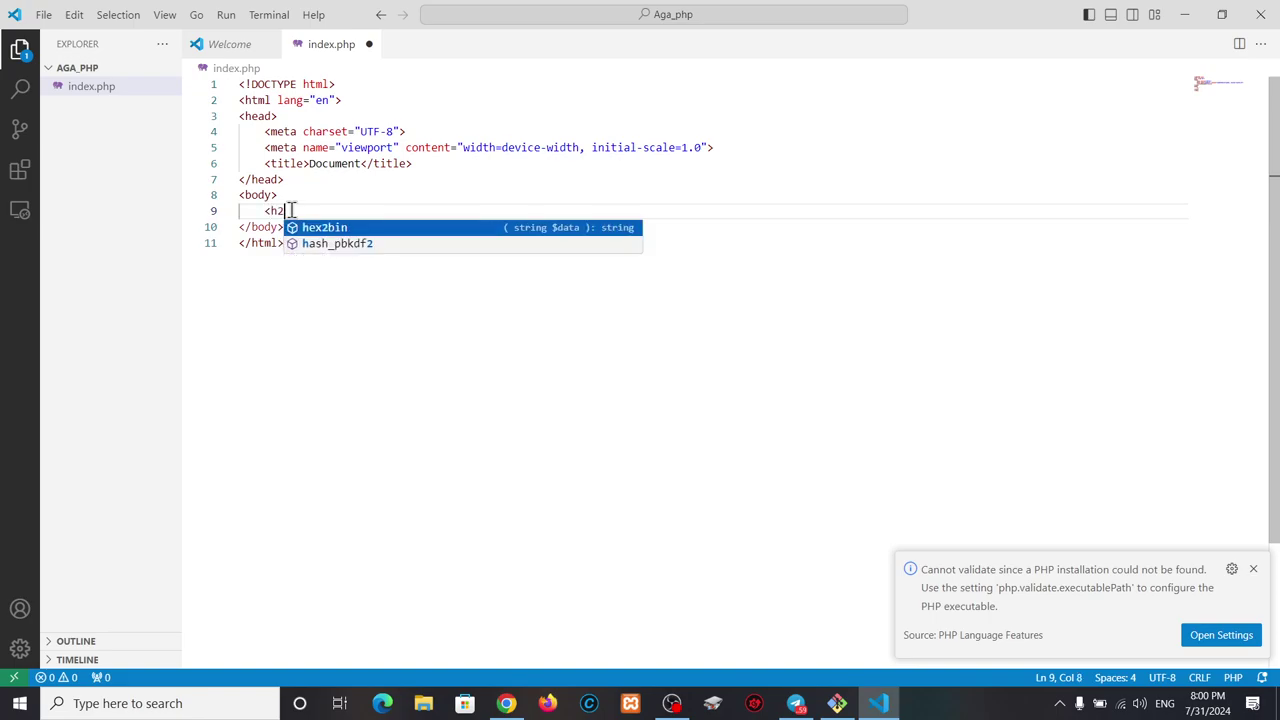
pyautogui.write('?')
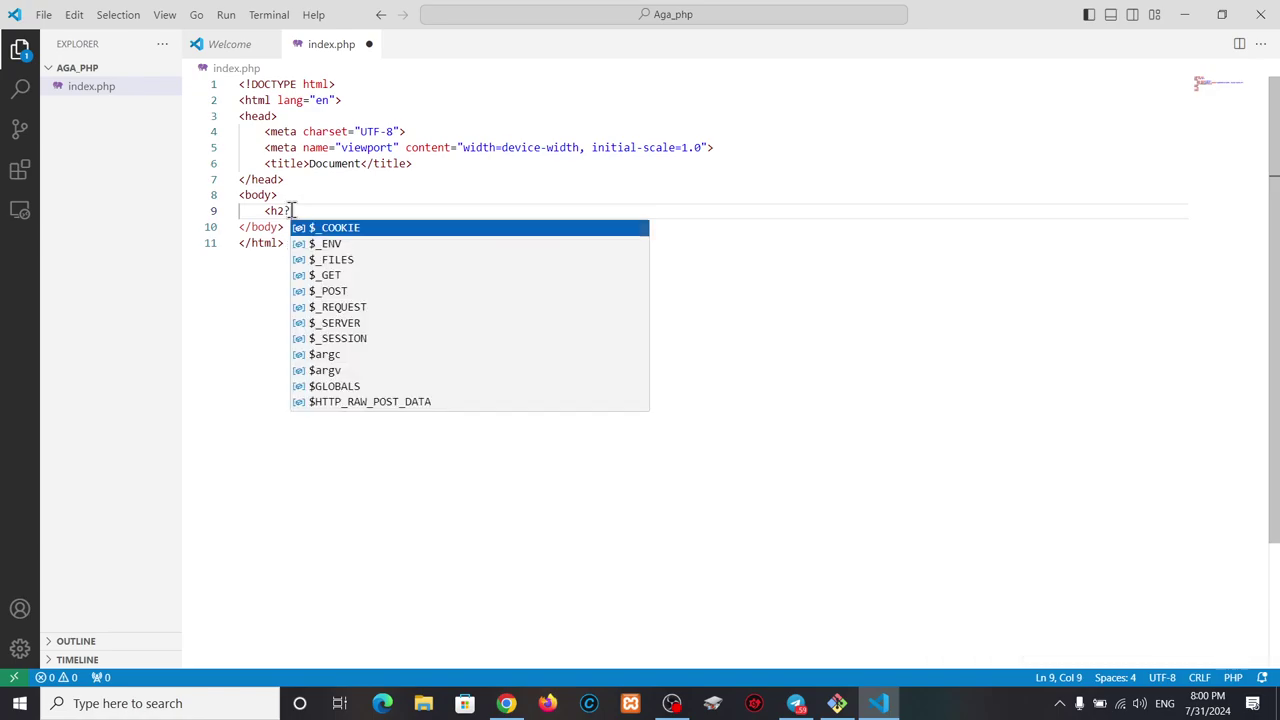
pyautogui.press('BackSpace')
pyautogui.write('>')
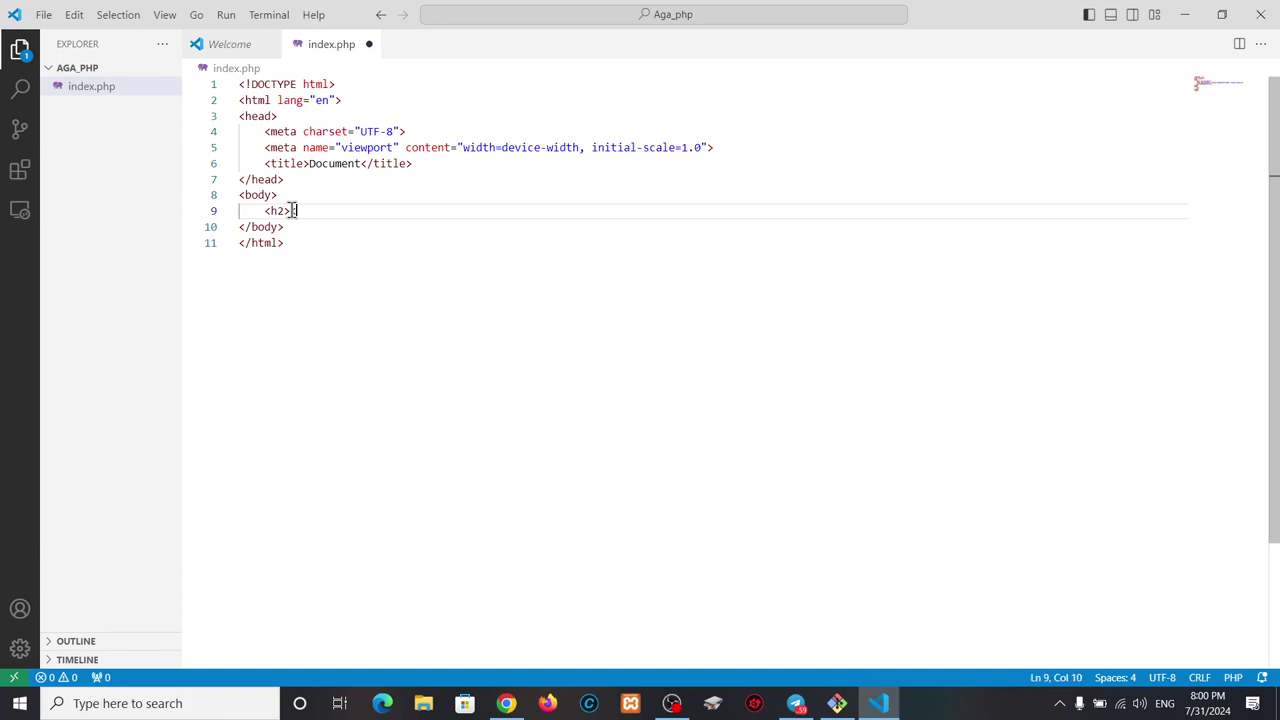
pyautogui.write(' /h2')
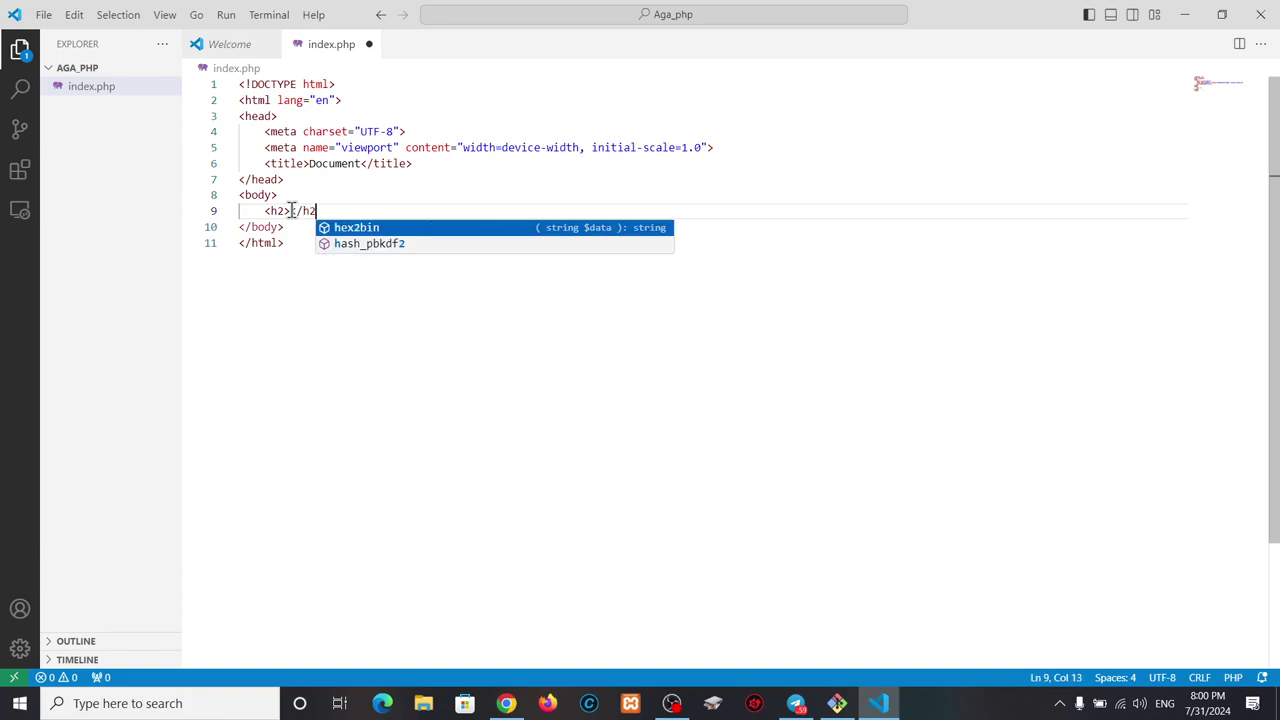
pyautogui.write('>')
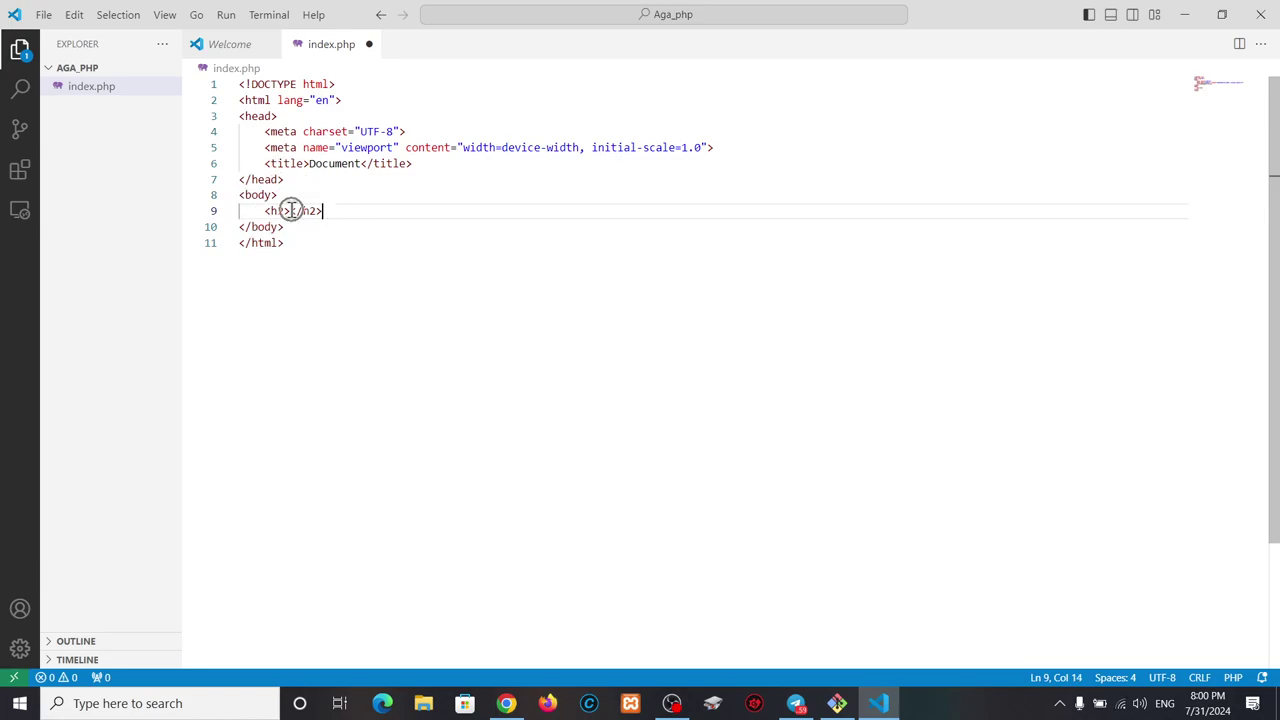
pyautogui.press('Left')
pyautogui.press('Left')
pyautogui.press('Left')
pyautogui.press('Left')
pyautogui.press('Left')
pyautogui.write('He')
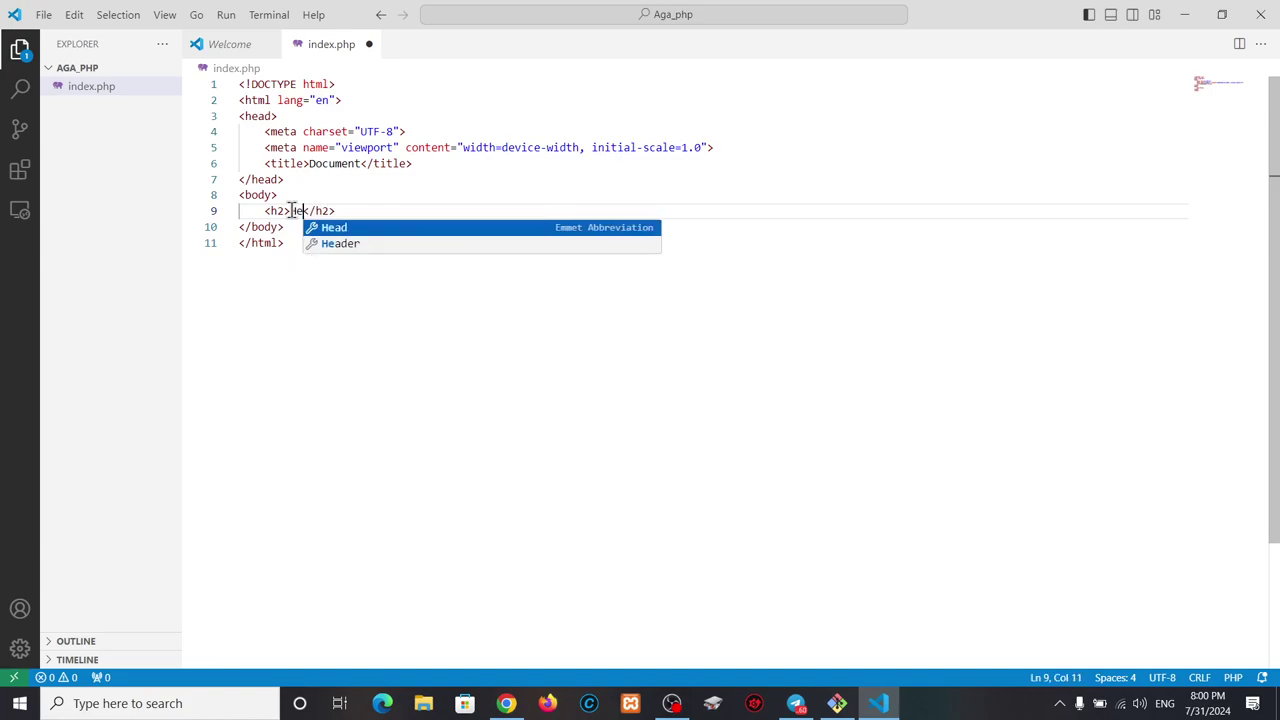
pyautogui.write('llo Worl')
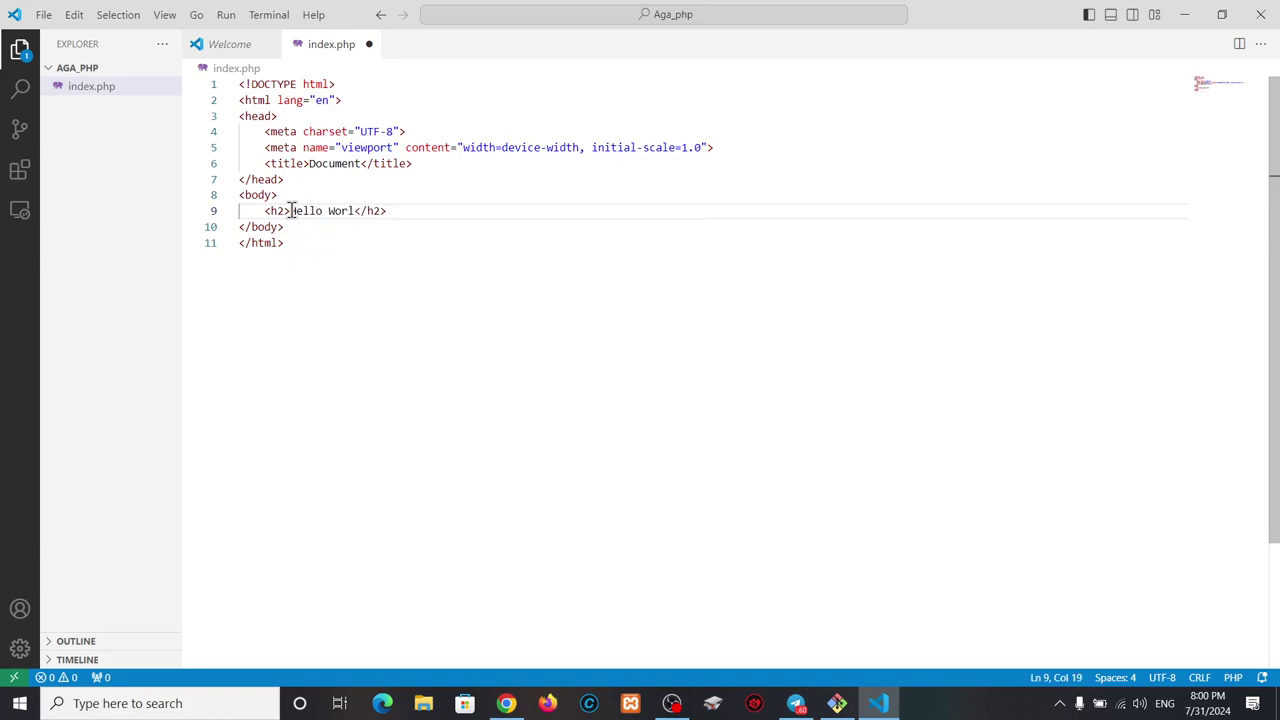
pyautogui.write('d!!')
pyautogui.hotkey('ctrl', 's')
pyautogui.hotkey('ctrl', '`')
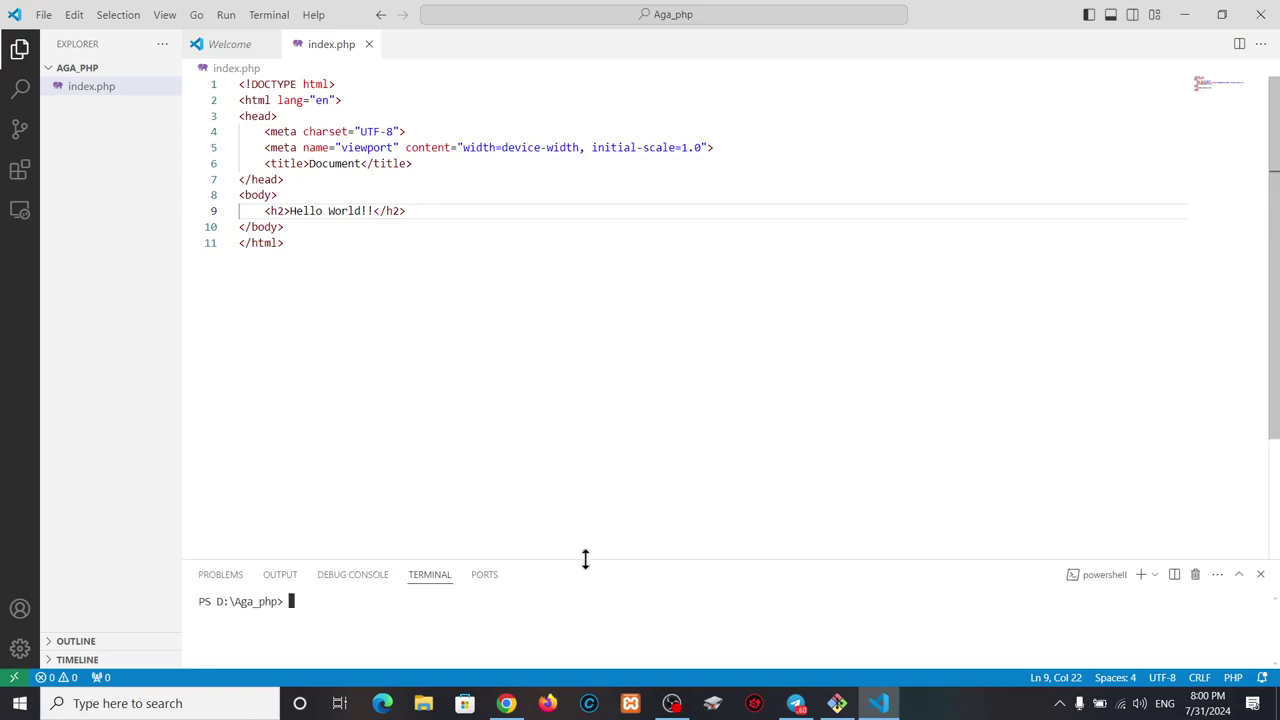
# - Enlarge the terminal panel and zoom in, then show GitHub's aga2 command-line setup steps
pyautogui.moveTo(586, 558); pyautogui.dragTo(608, 336)
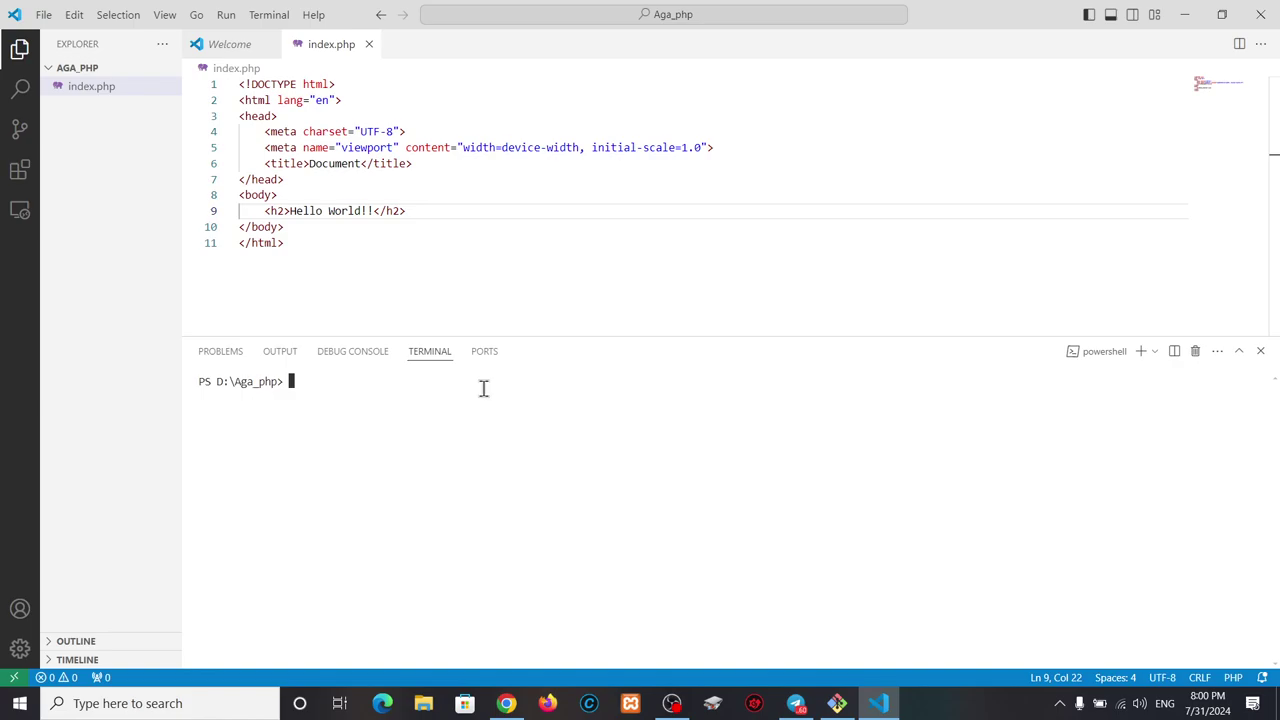
pyautogui.hotkey('ctrl', '=')
pyautogui.hotkey('ctrl', '=')
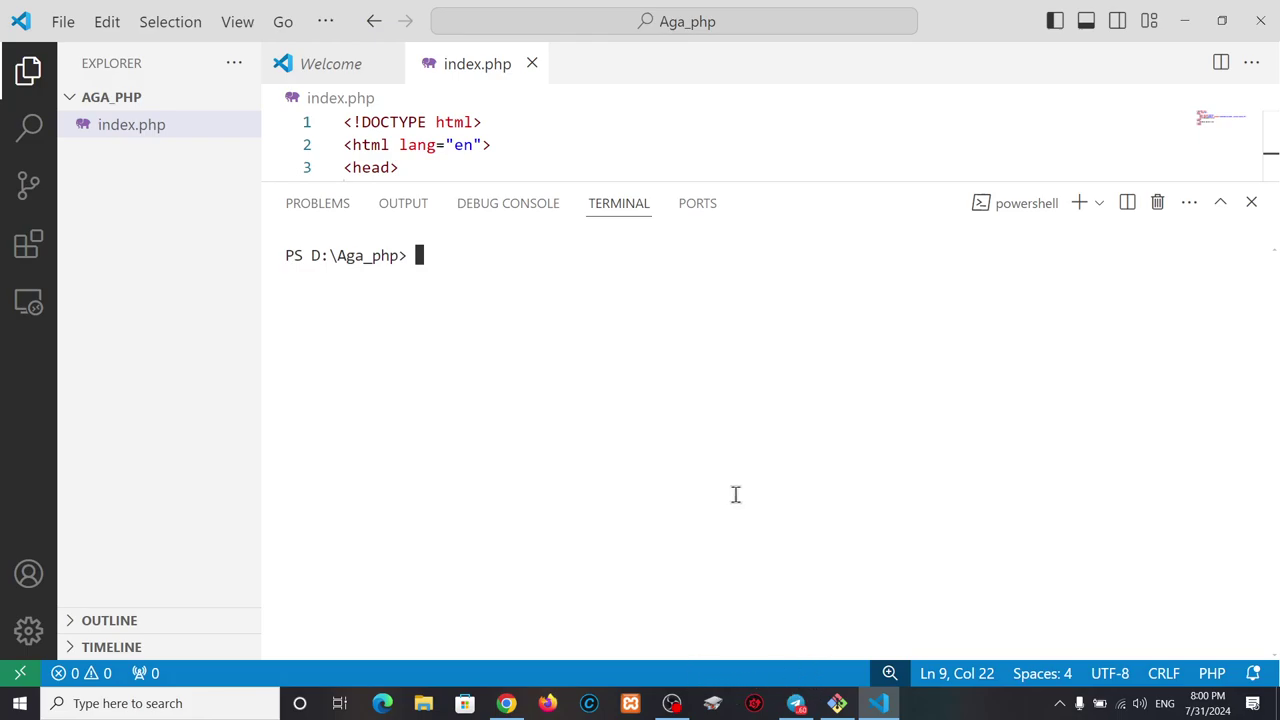
pyautogui.hotkey('alt', 'Tab')
pyautogui.hotkey('alt', 'Tab')
pyautogui.hotkey('alt', 'Tab')
pyautogui.hotkey('alt', 'shift', 'Tab')
pyautogui.hotkey('alt', 'shift', 'Tab')
pyautogui.hotkey('alt', 'shift', 'Tab')
pyautogui.hotkey('alt', 'Tab')
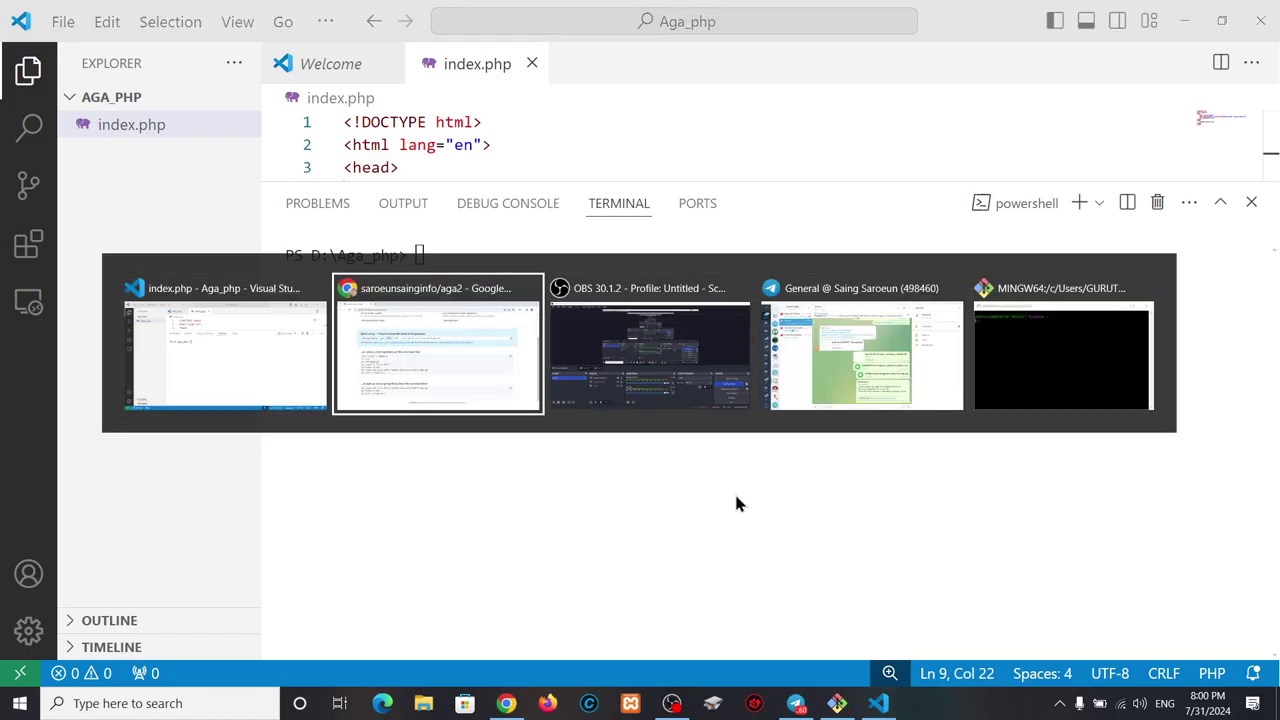
pyautogui.scroll(-2, 267, 405)
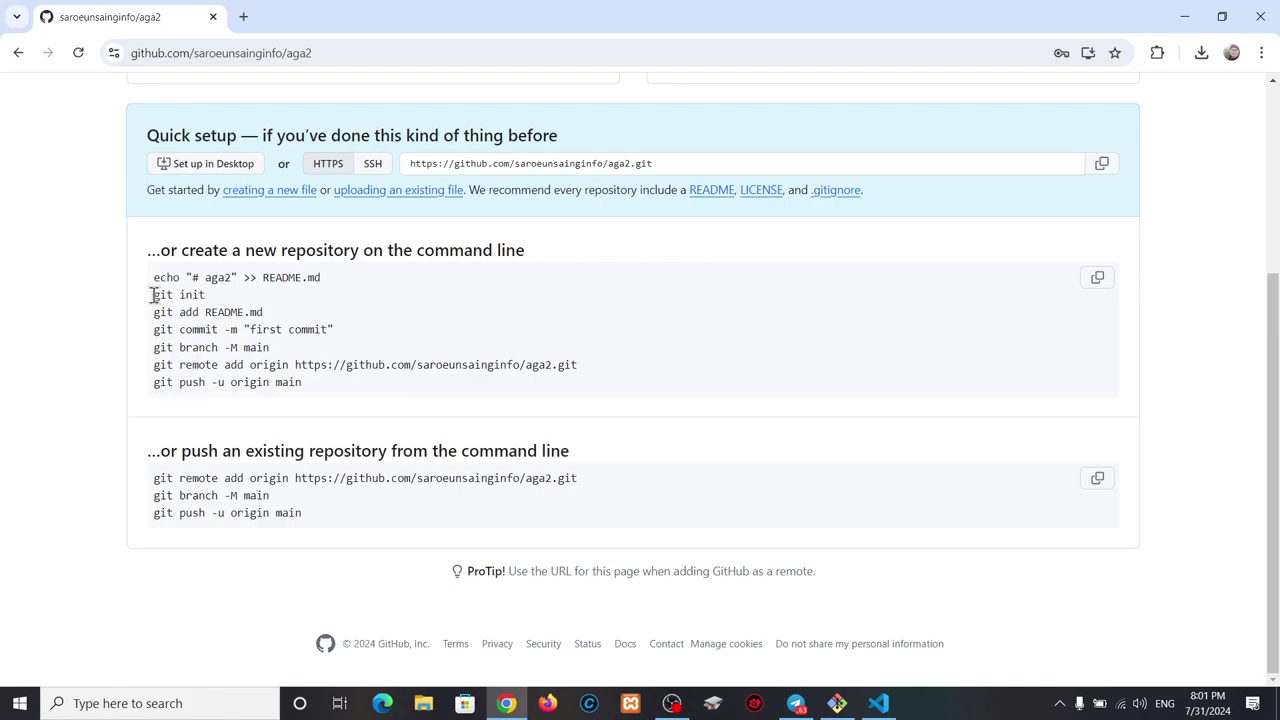
# - Copy the 'git init' command from GitHub and return to VS Code
pyautogui.moveTo(155, 294); pyautogui.dragTo(206, 297)
pyautogui.hotkey('ctrl', 'c')
pyautogui.click(885, 703)
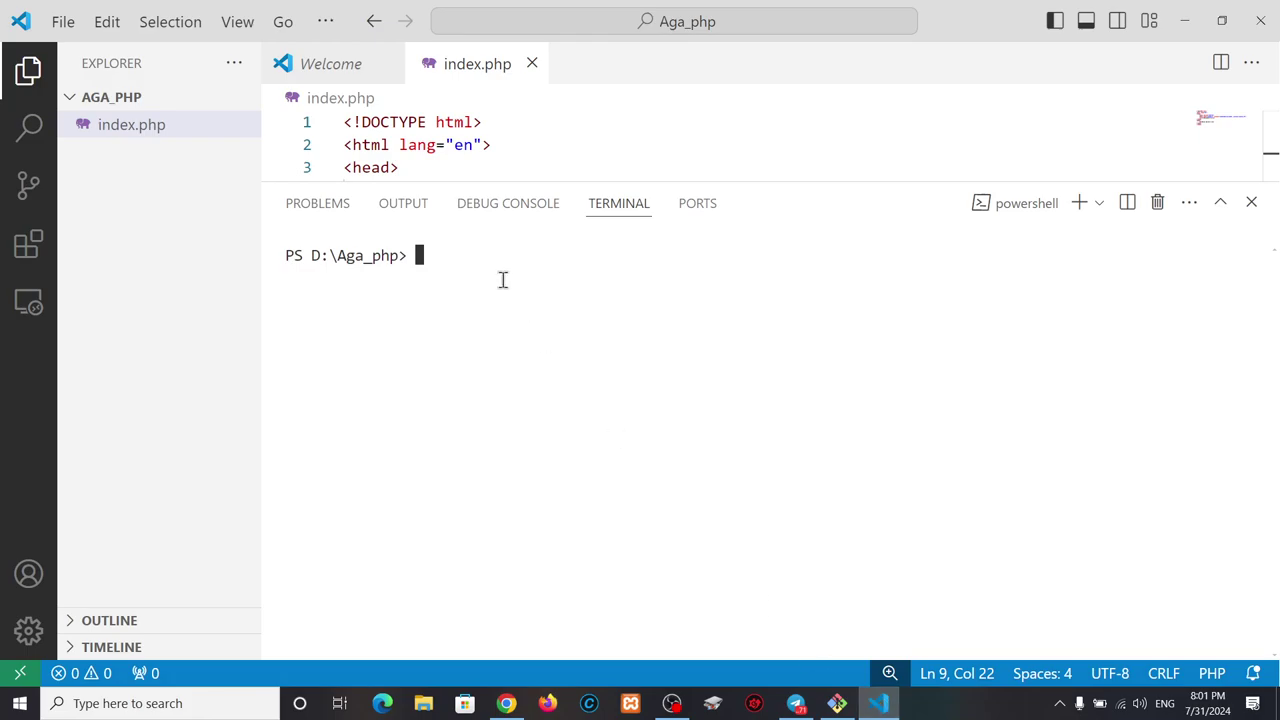
# - Run git init in the D:\Aga_php terminal and refresh the AGA_PHP Explorer folder
pyautogui.hotkey('ctrl', 'v')
pyautogui.press('Return')
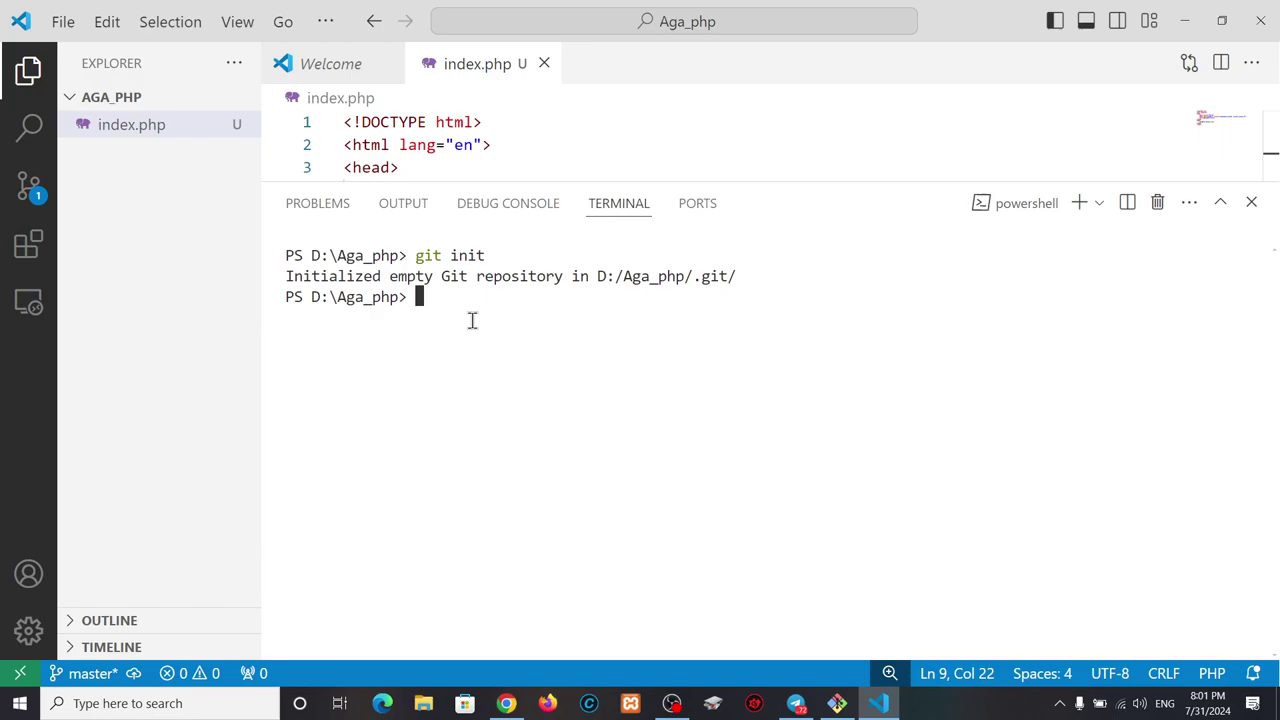
pyautogui.click(87, 103)
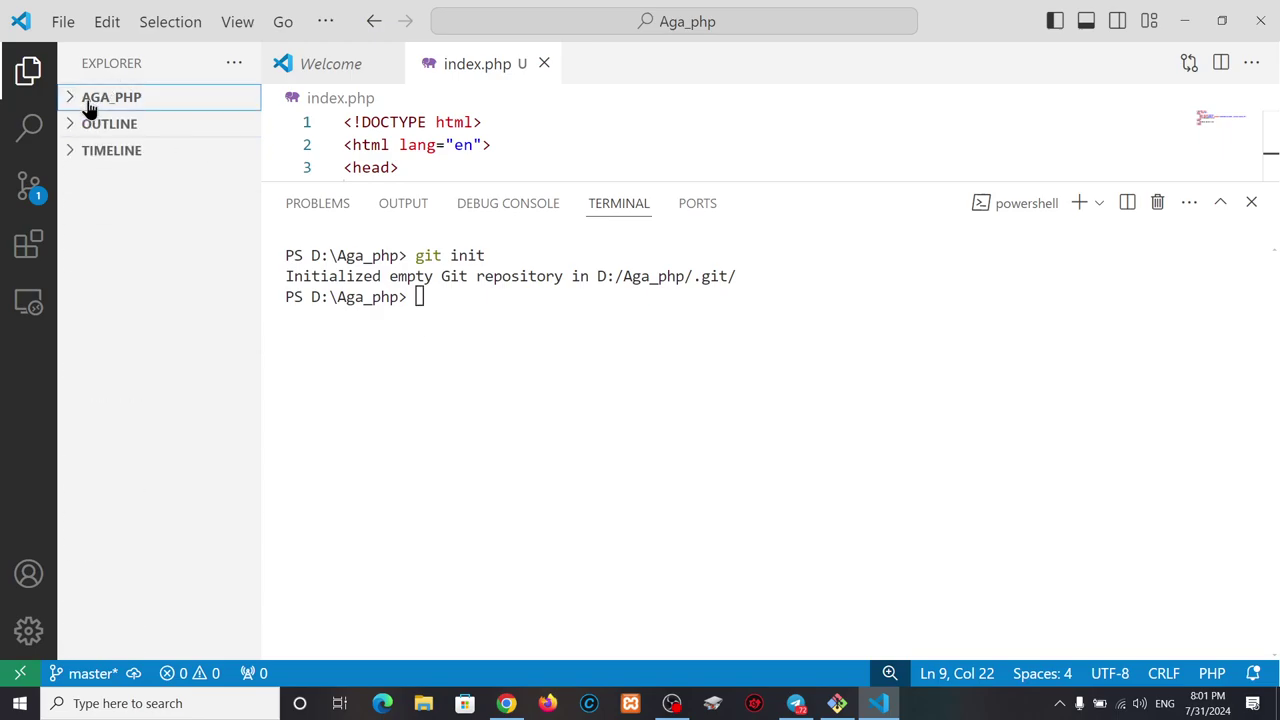
pyautogui.click(87, 103)
# - Browse File Explorer to D:\Aga_php\.git to inspect the new repository files
pyautogui.press('super+e')
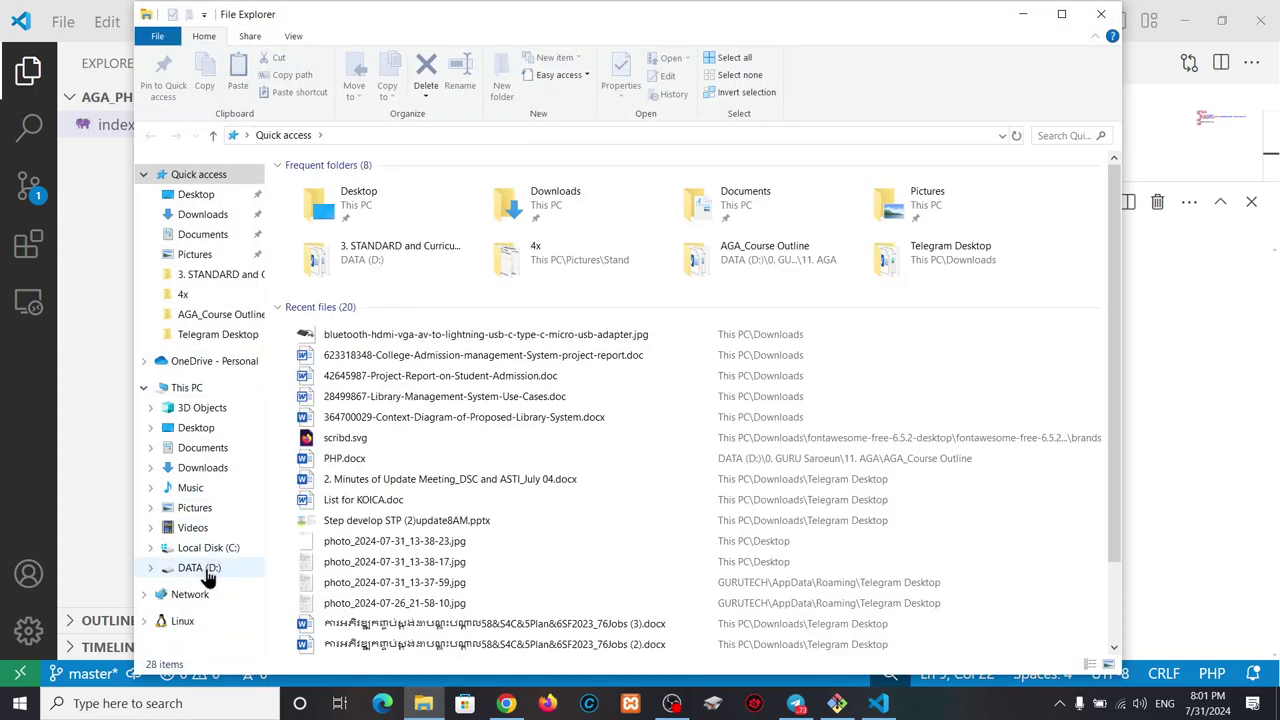
pyautogui.click(205, 572)
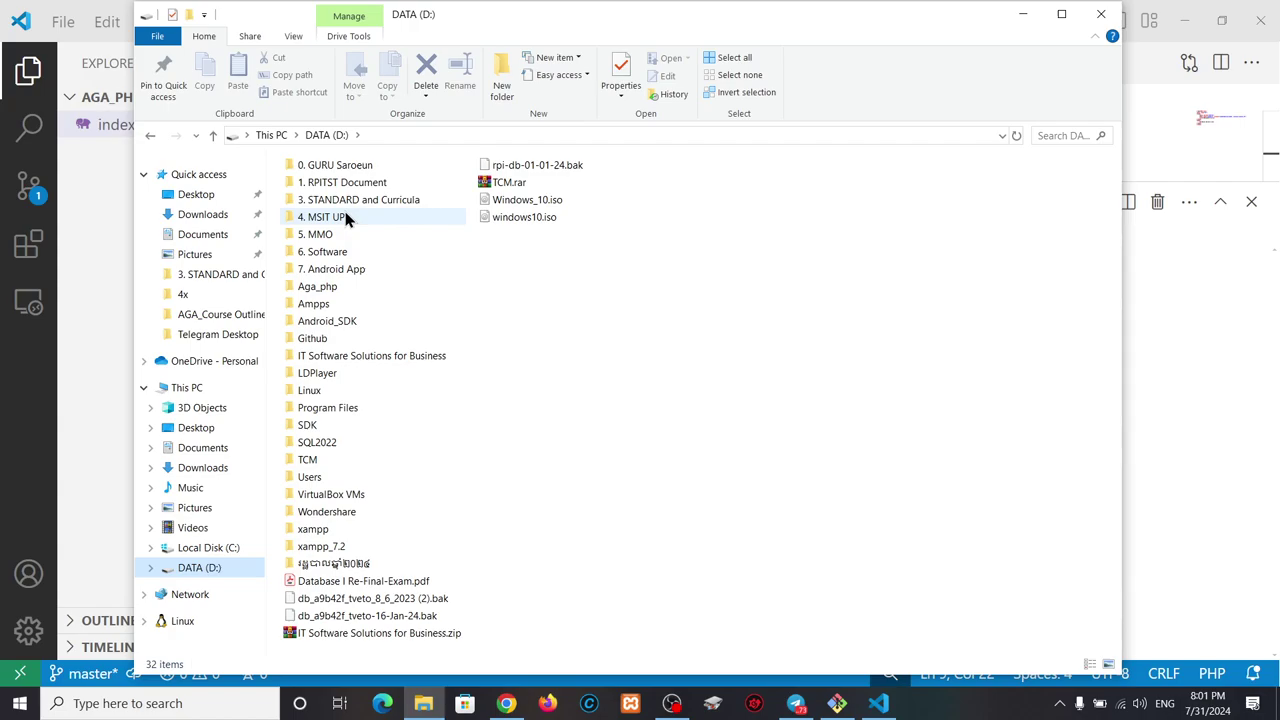
pyautogui.doubleClick(350, 288)
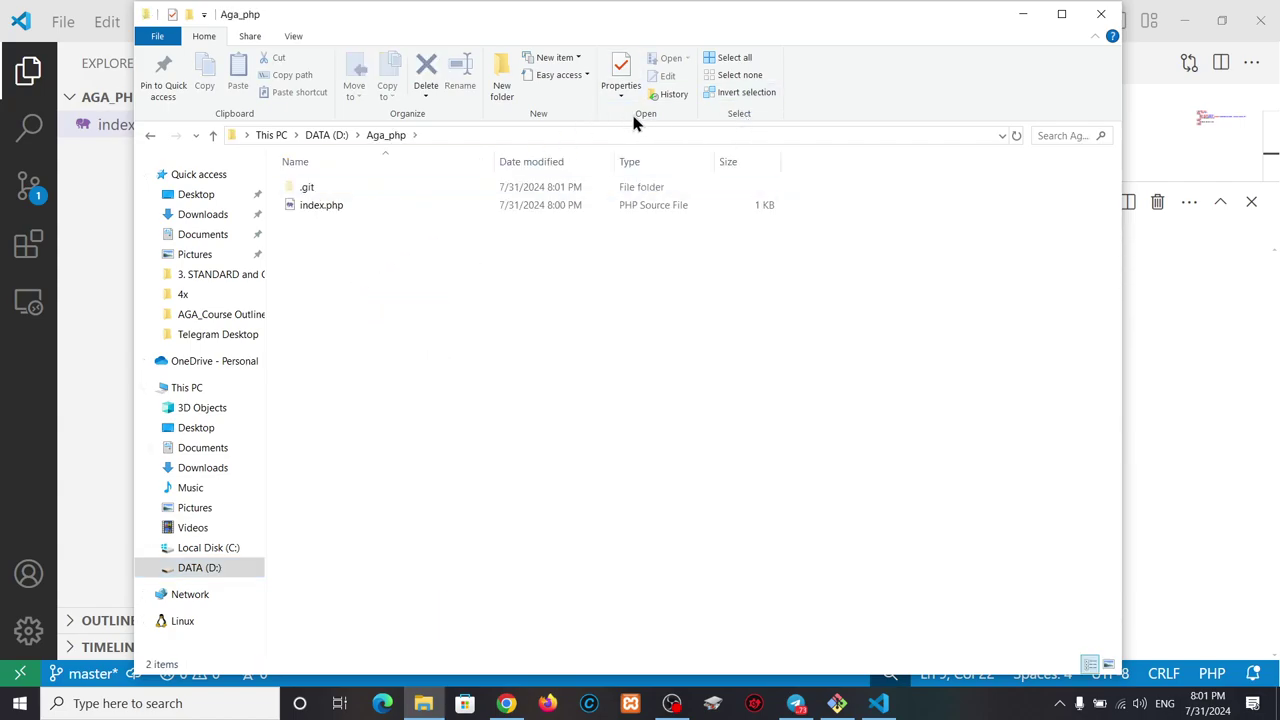
pyautogui.click(385, 194)
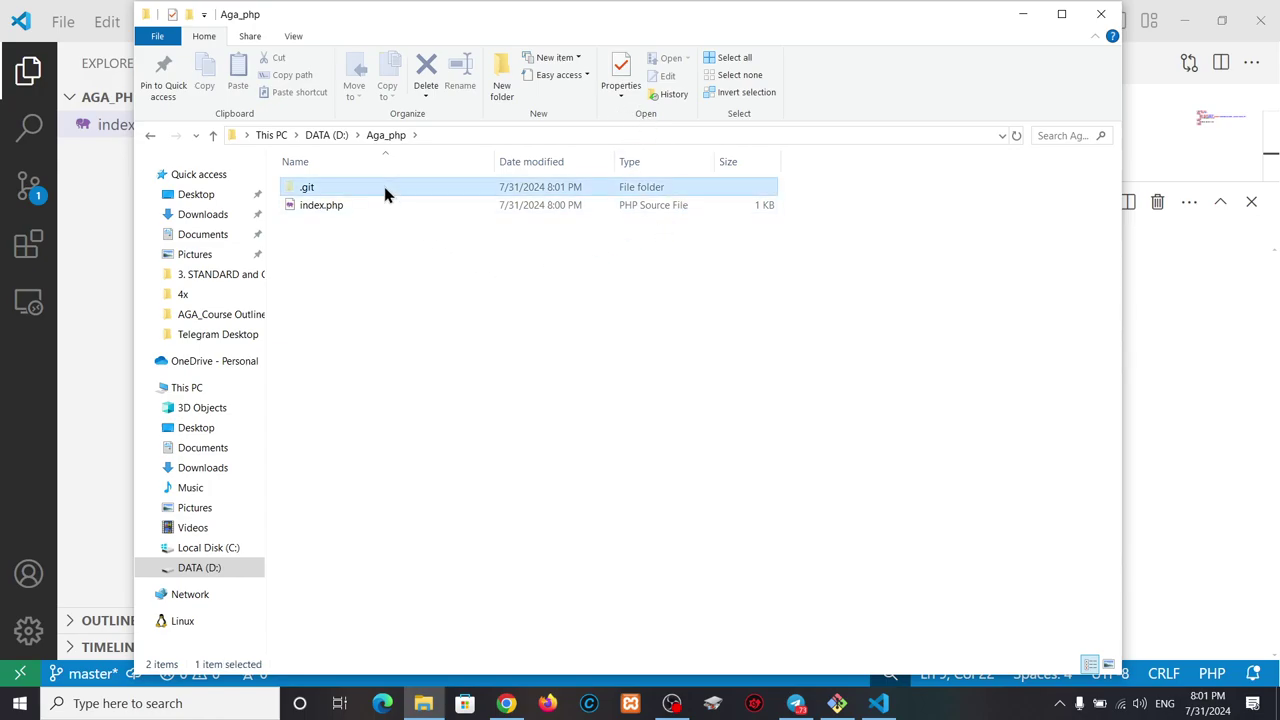
pyautogui.doubleClick(385, 191)
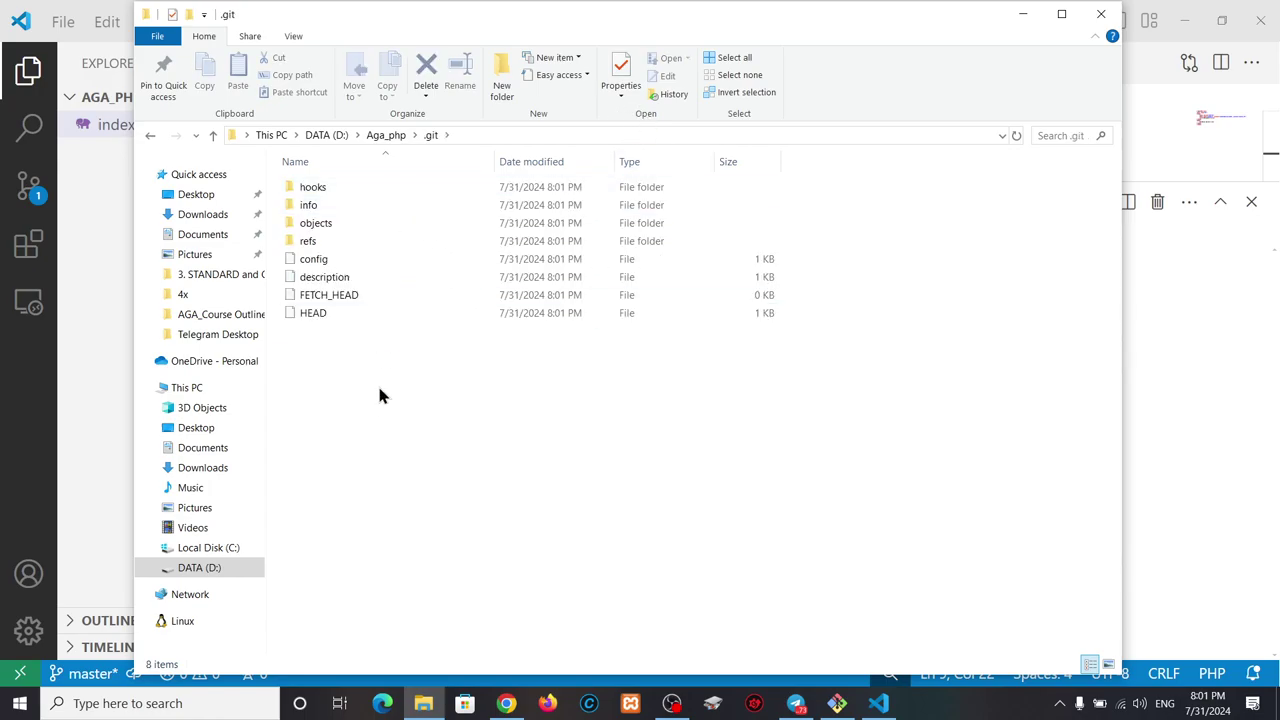
# - Close File Explorer and copy 'git add README.md' from GitHub's aga2 setup page
pyautogui.click(1104, 14)
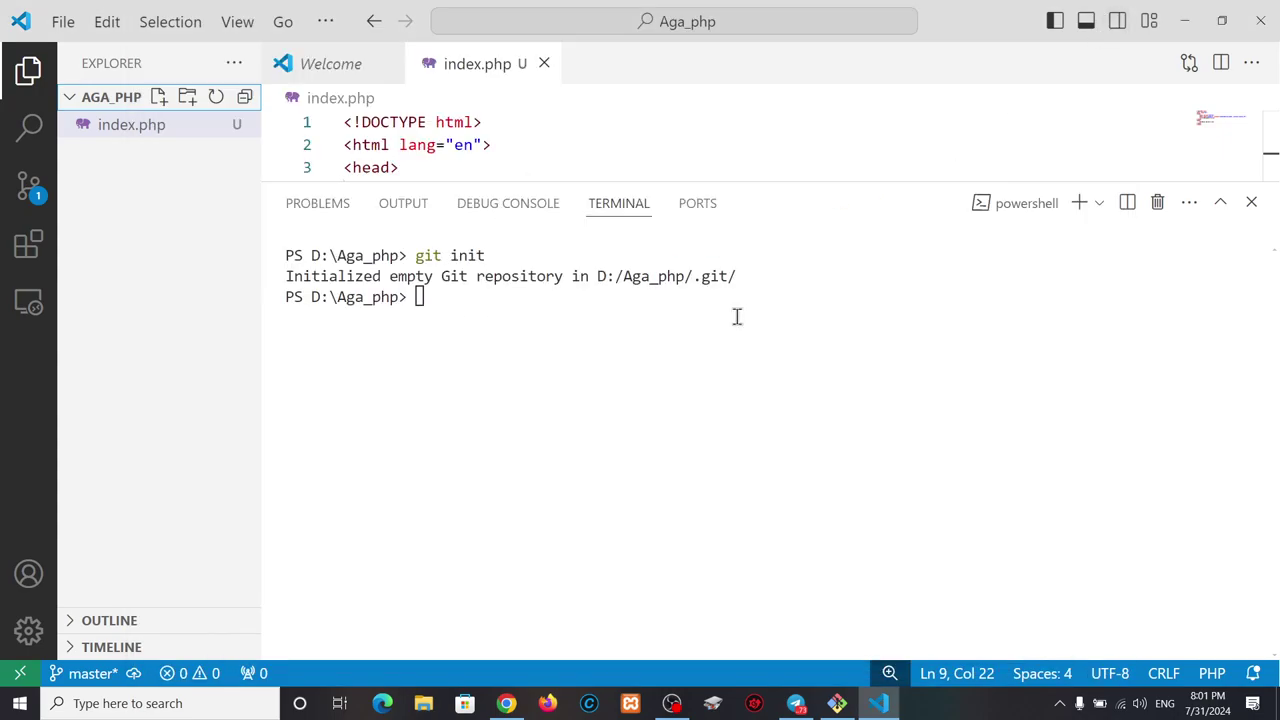
pyautogui.hotkey('alt', 'Tab')
pyautogui.hotkey('alt', 'Tab')
pyautogui.hotkey('alt', 'Tab')
pyautogui.hotkey('alt', 'Tab')
pyautogui.hotkey('alt', 'Tab')
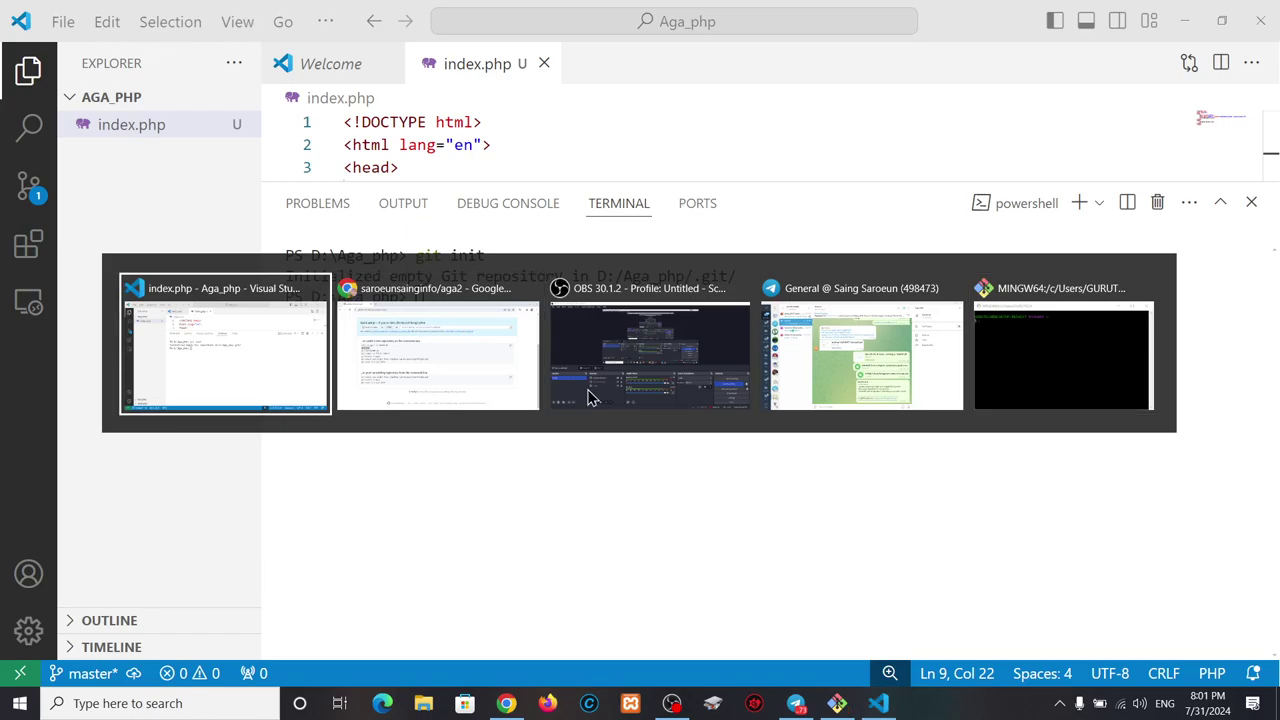
pyautogui.hotkey('alt', 'Tab')
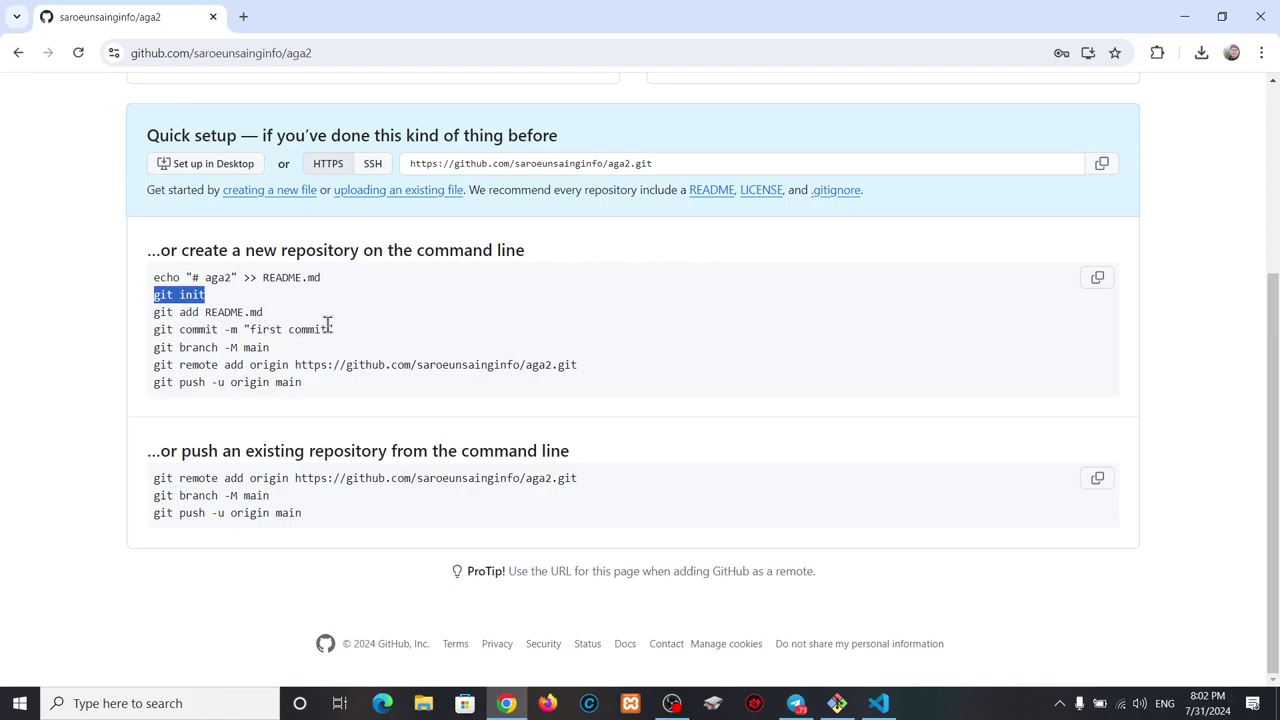
pyautogui.click(198, 311)
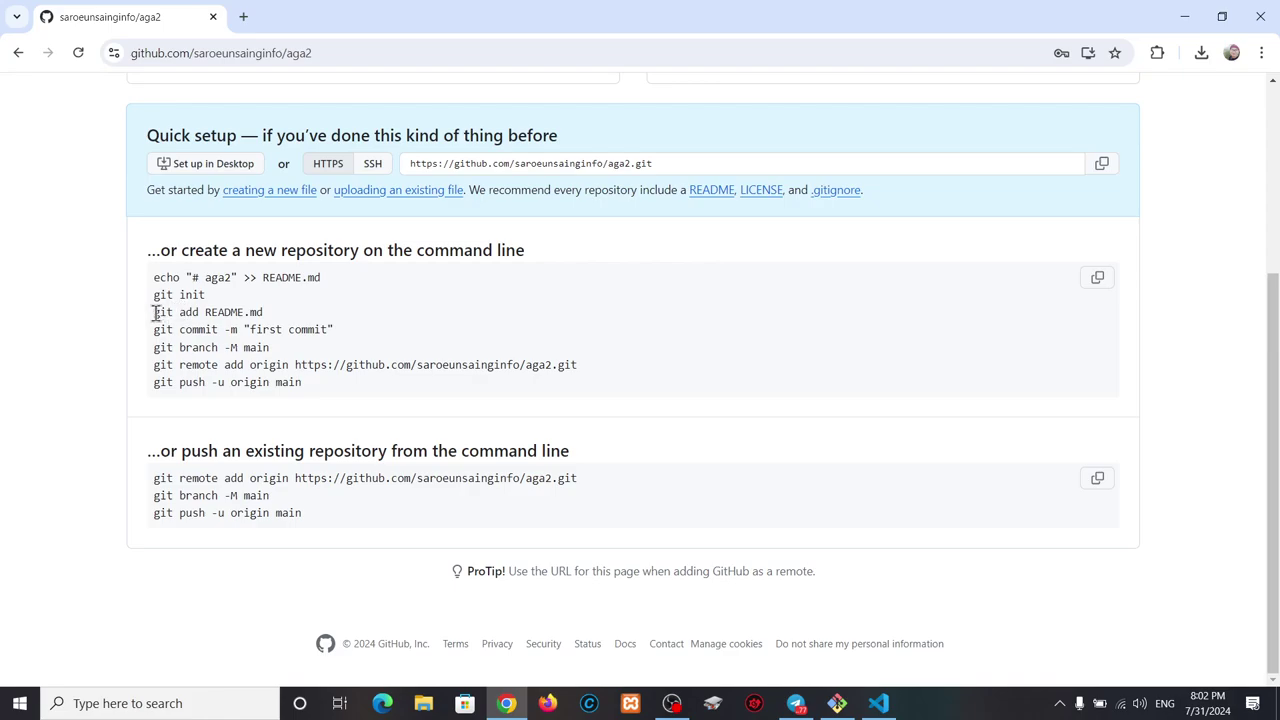
pyautogui.moveTo(156, 313); pyautogui.dragTo(266, 314)
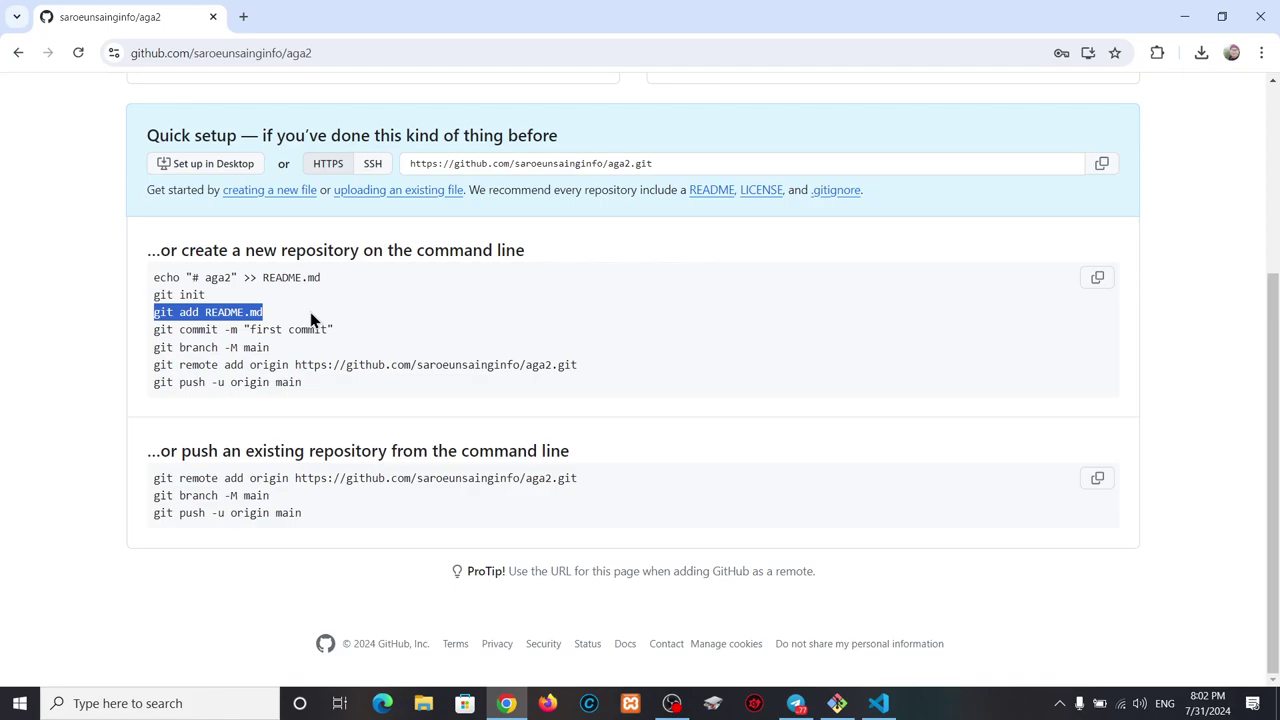
pyautogui.hotkey('alt', 'Tab')
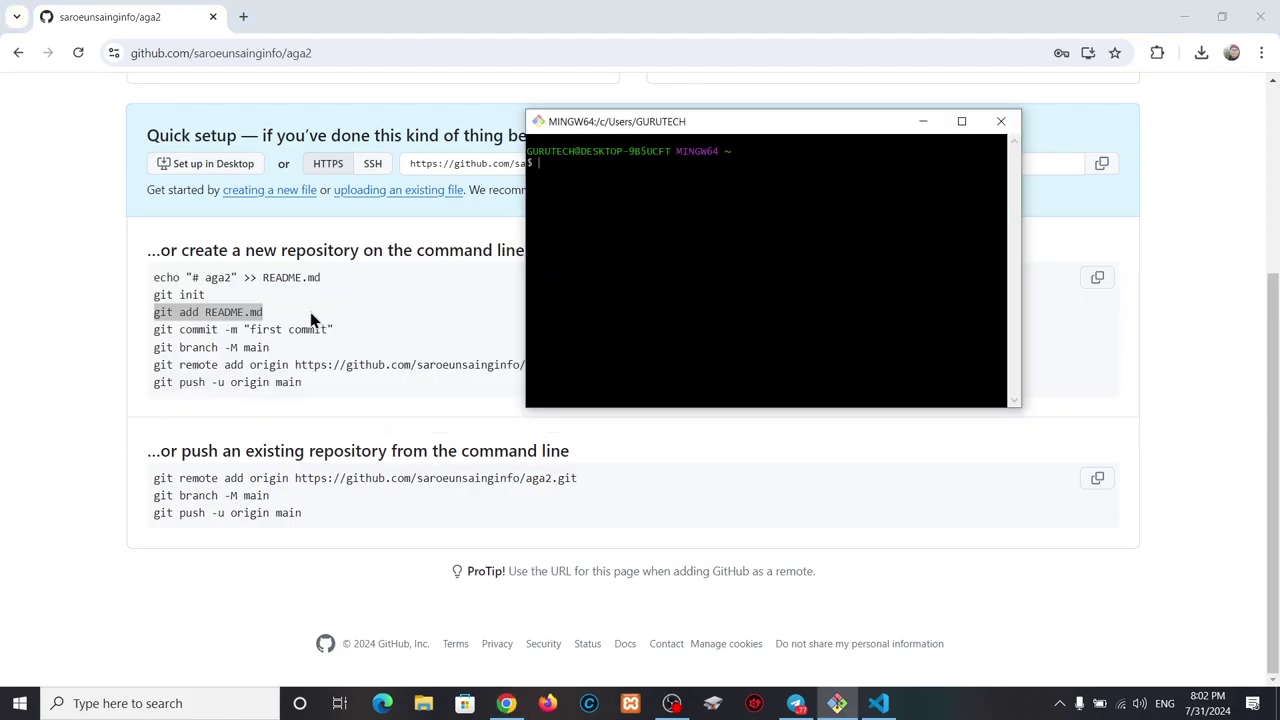
# - Run git add README.md in the Aga_php terminal; it fails since README.md doesn't exist
pyautogui.click(897, 713)
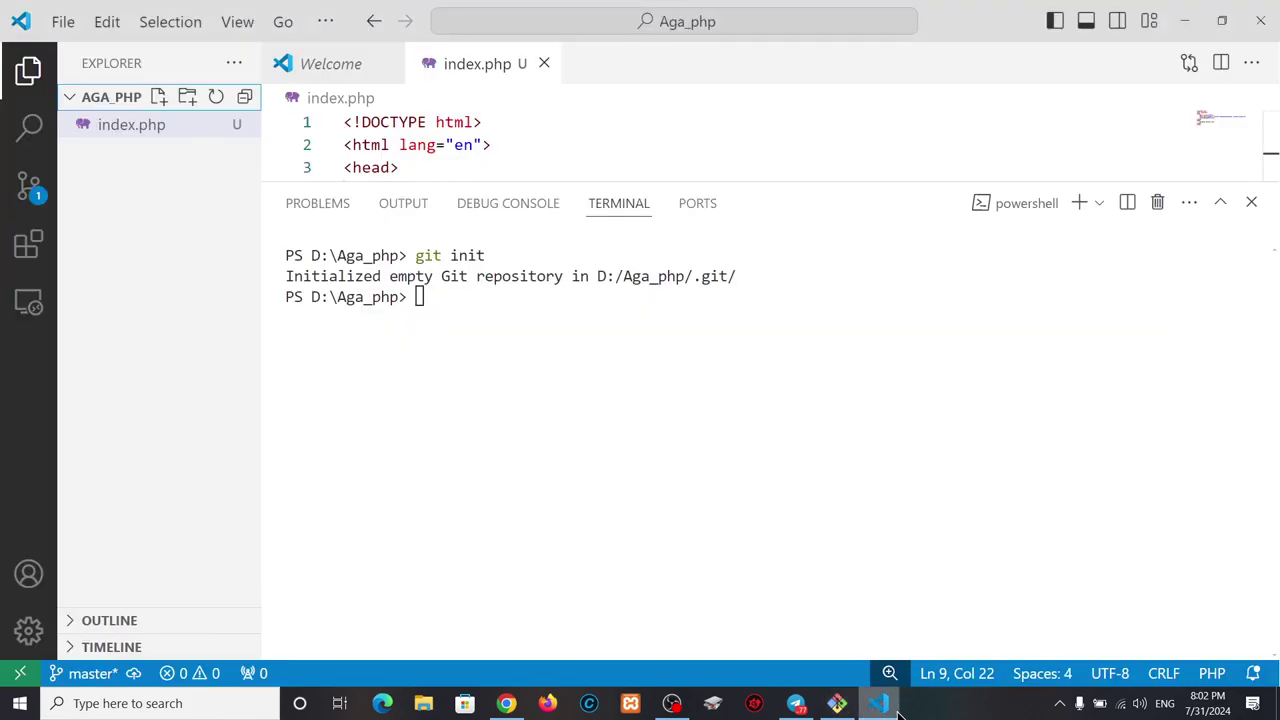
pyautogui.write('git add README.md')
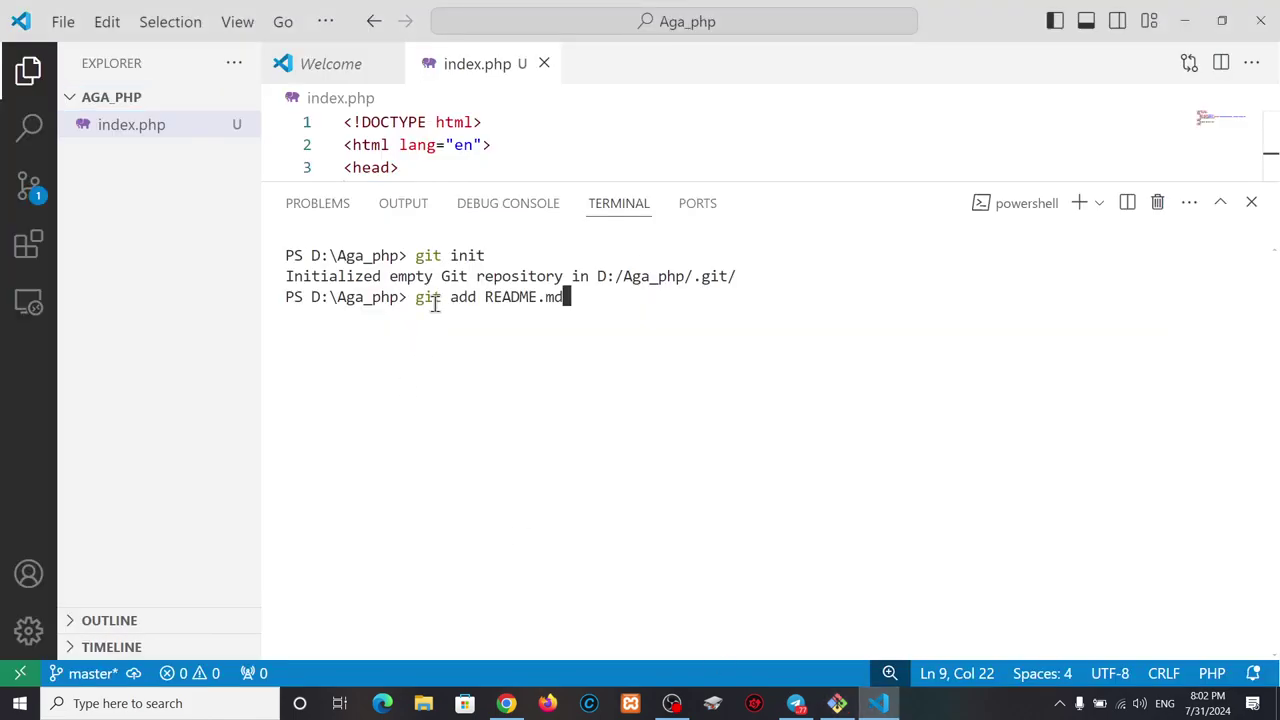
pyautogui.press('Return')
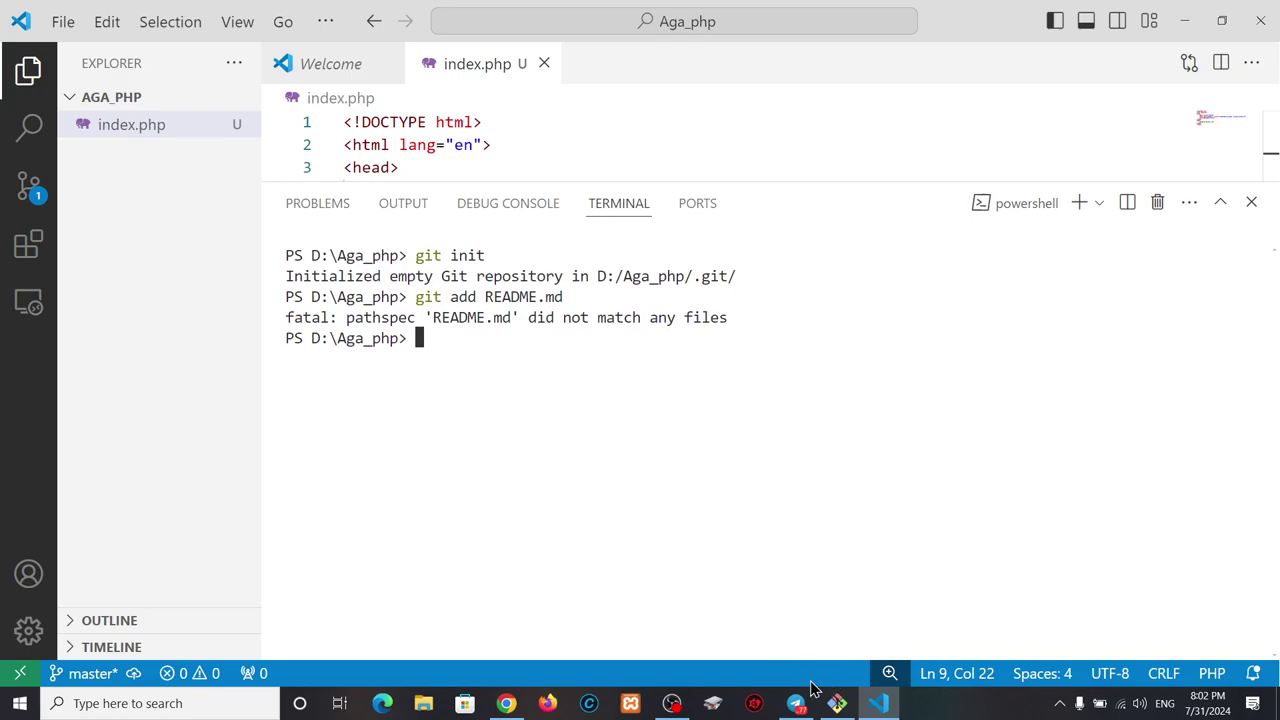
pyautogui.click(510, 704)
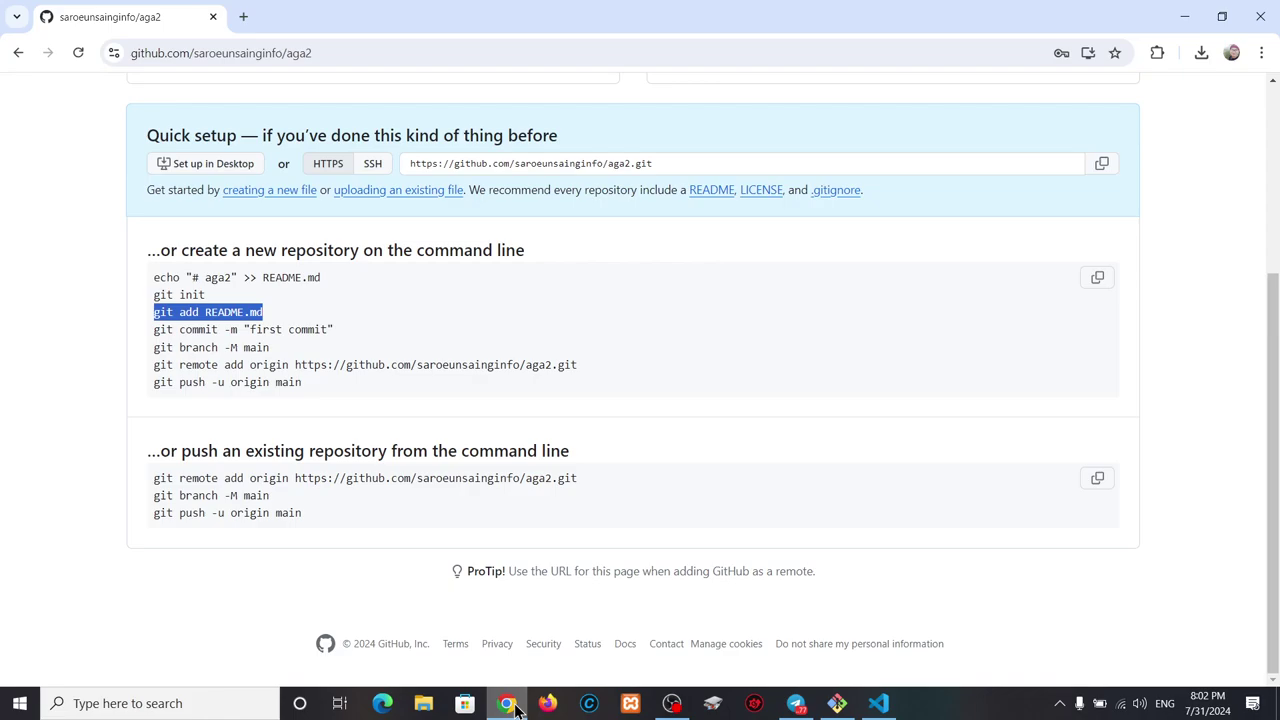
# - Run git status, then git add . to stage index.php
pyautogui.click(155, 333)
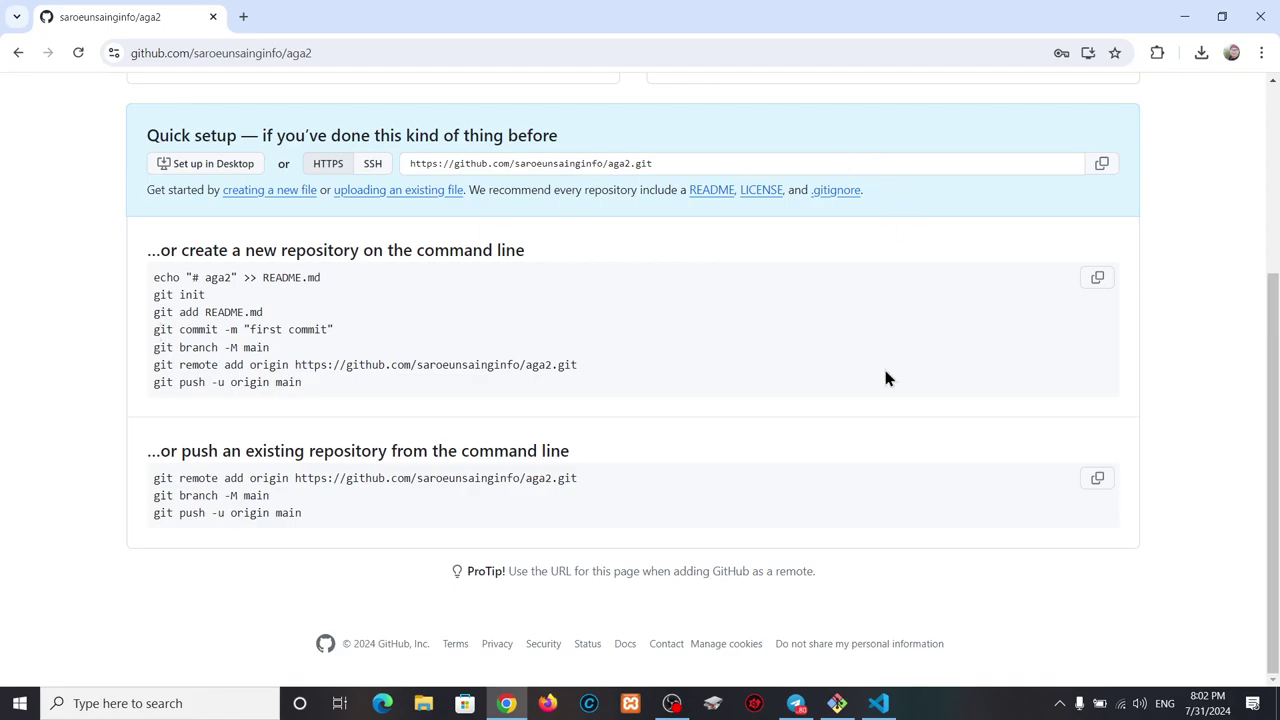
pyautogui.click(878, 704)
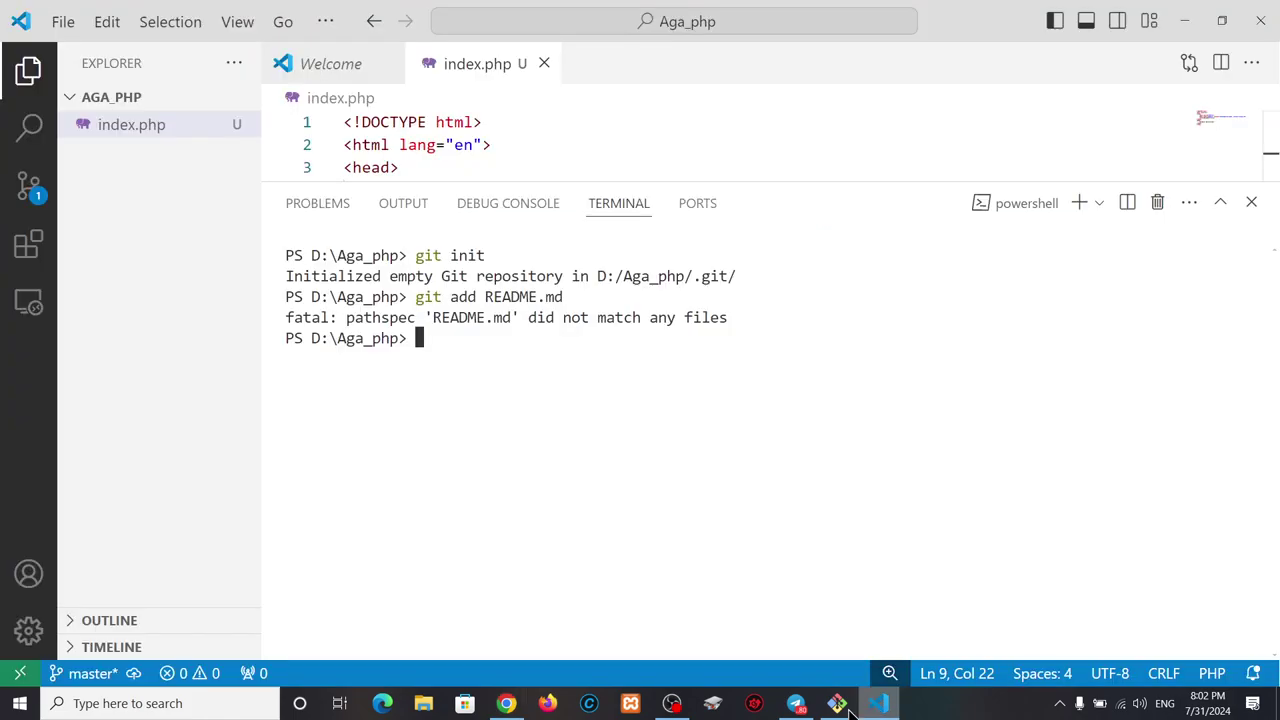
pyautogui.write('gi')
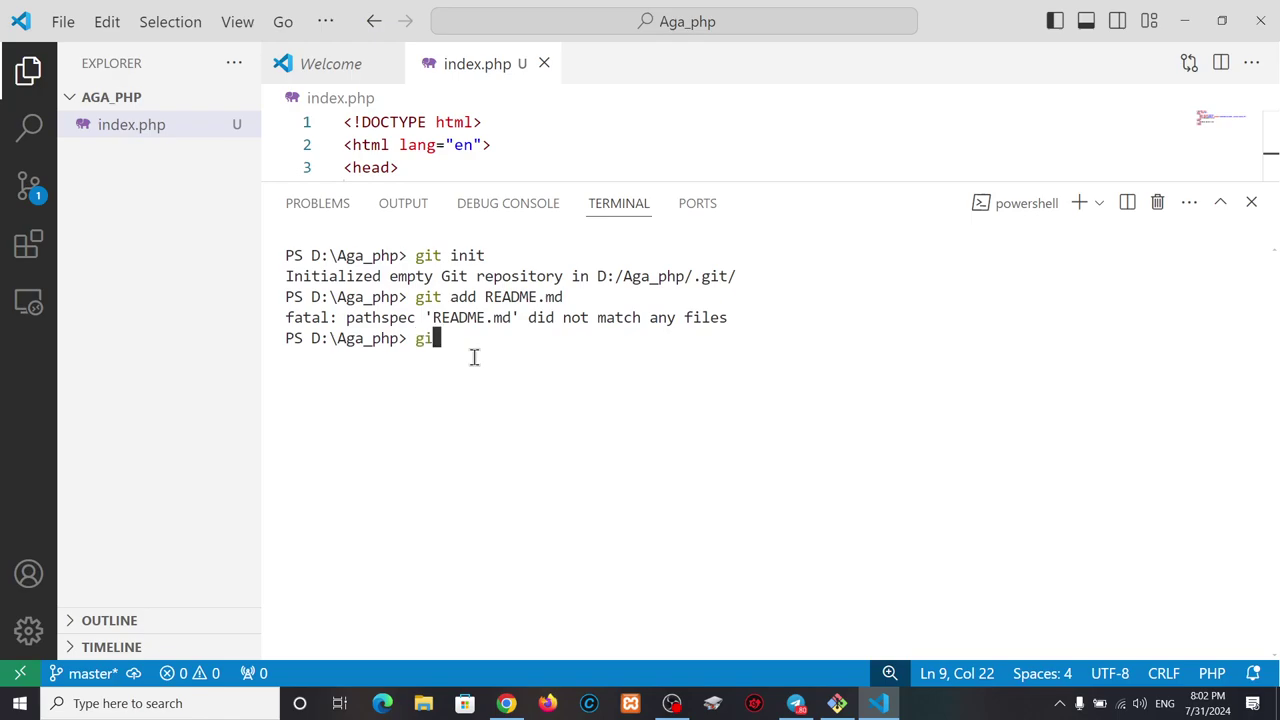
pyautogui.write('t st')
pyautogui.write('atus')
pyautogui.press('Return')
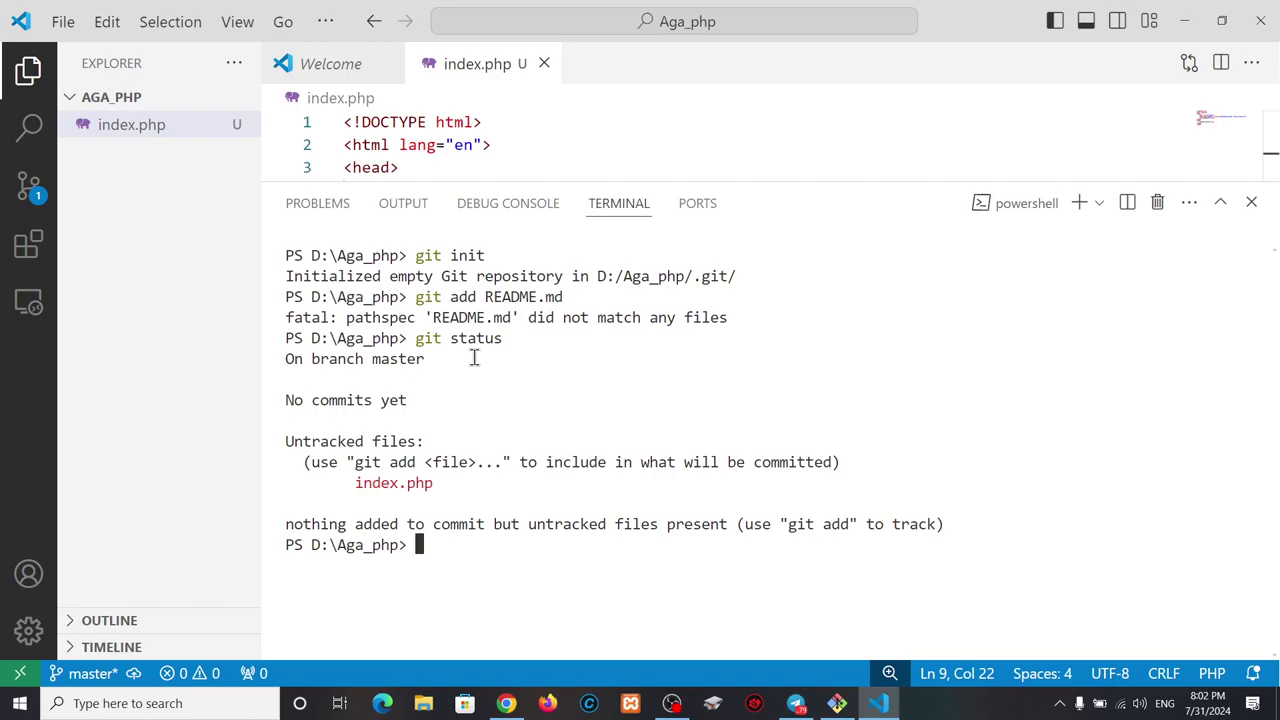
pyautogui.write('git add ')
pyautogui.write('.')
pyautogui.press('Return')
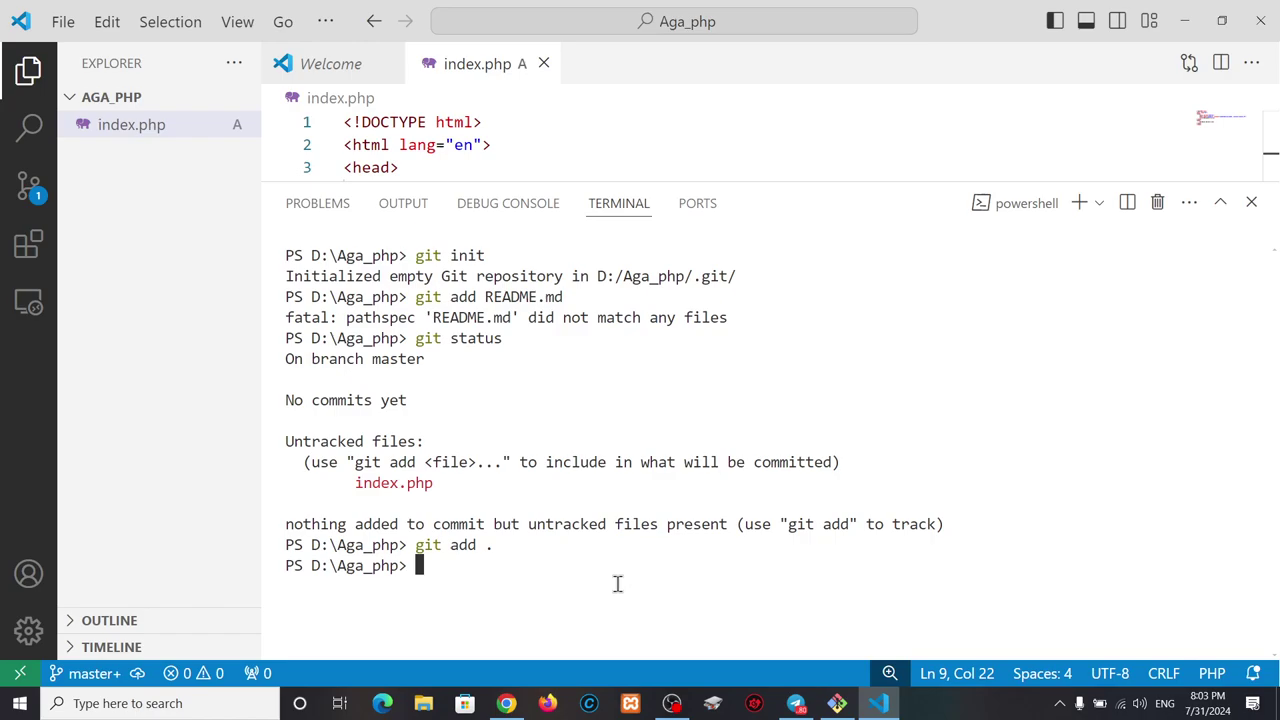
# - Run git commit -m "first commit", creating root commit 95f5ab9 with index.php
pyautogui.write('gi')
pyautogui.write('t comm')
pyautogui.write('it')
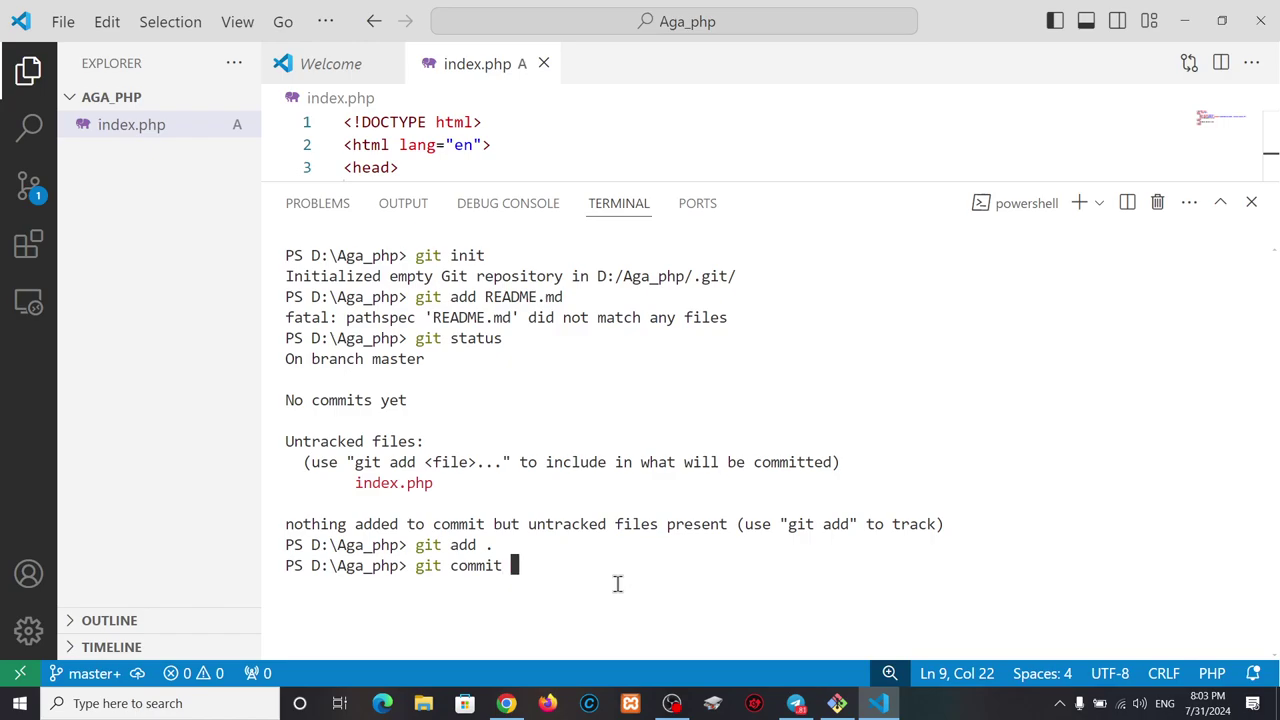
pyautogui.write(' -m')
pyautogui.write(' ""')
pyautogui.press('Left')
pyautogui.write('first co')
pyautogui.write('mmit"')
pyautogui.press('Return')
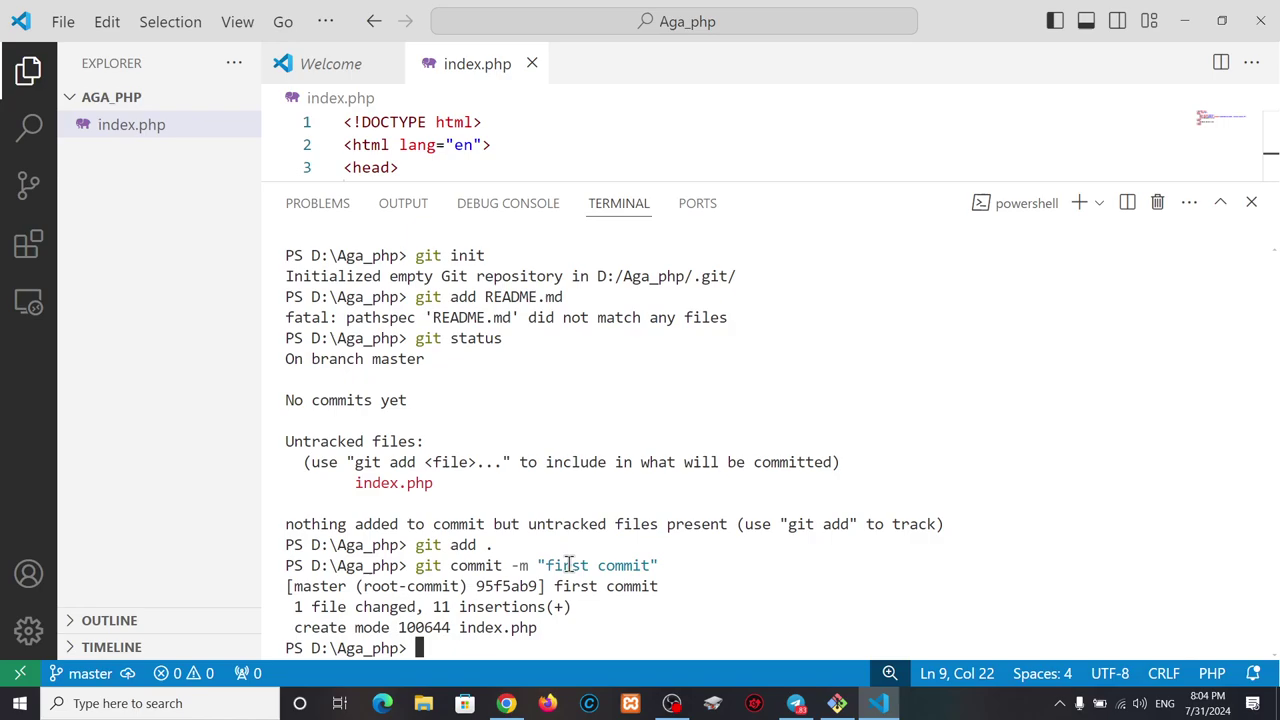
pyautogui.moveTo(546, 563); pyautogui.dragTo(650, 566)
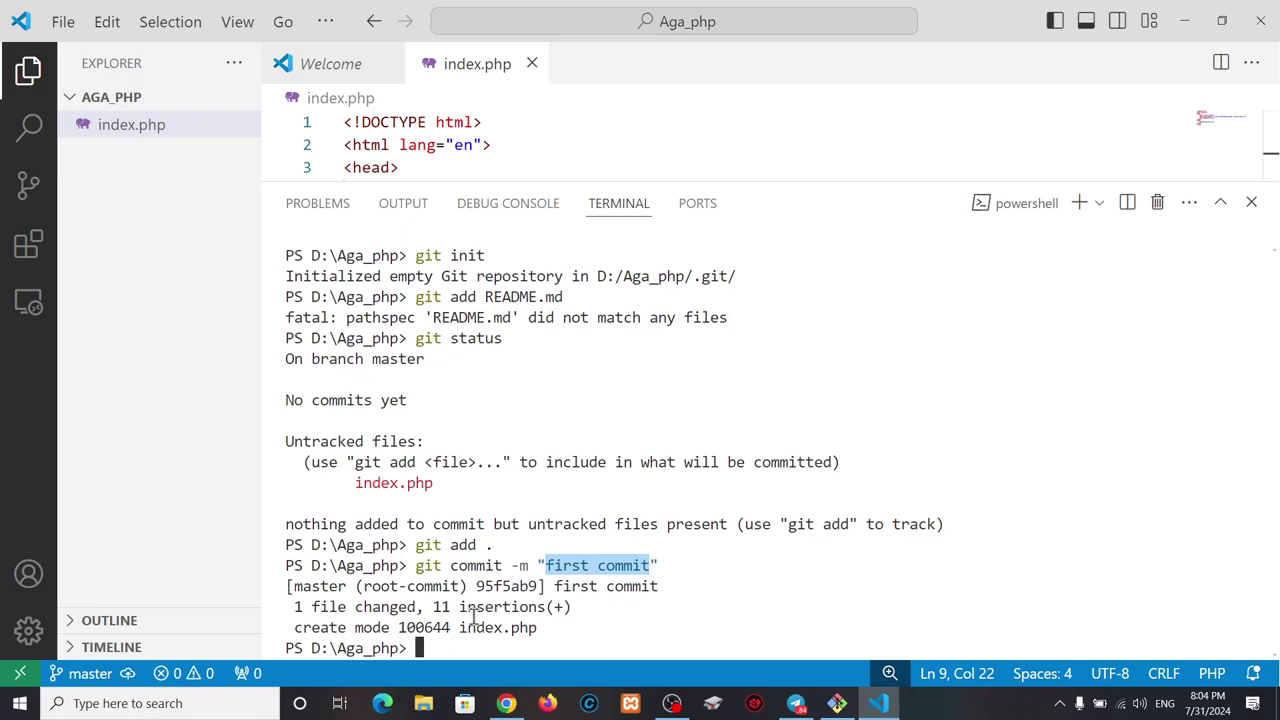
# - Reload the aga2 repository page in Chrome
pyautogui.click(508, 706)
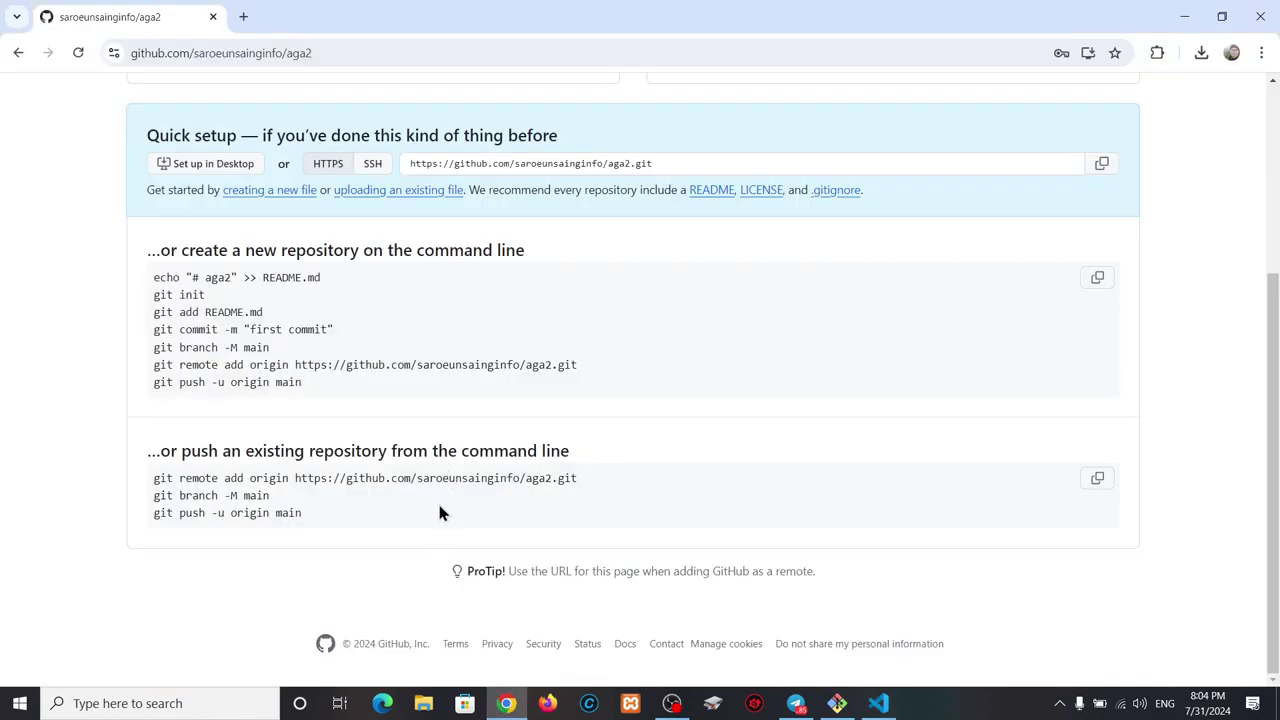
pyautogui.scroll(2, 438, 523)
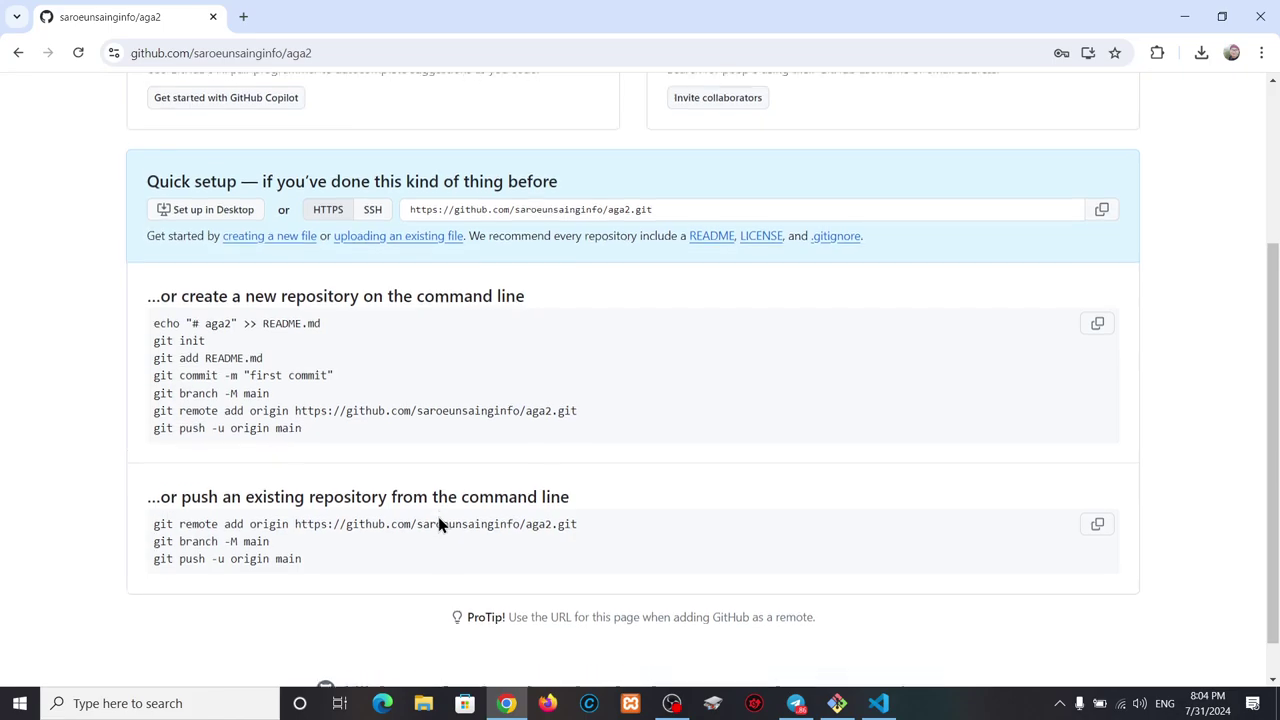
pyautogui.scroll(1, 438, 523)
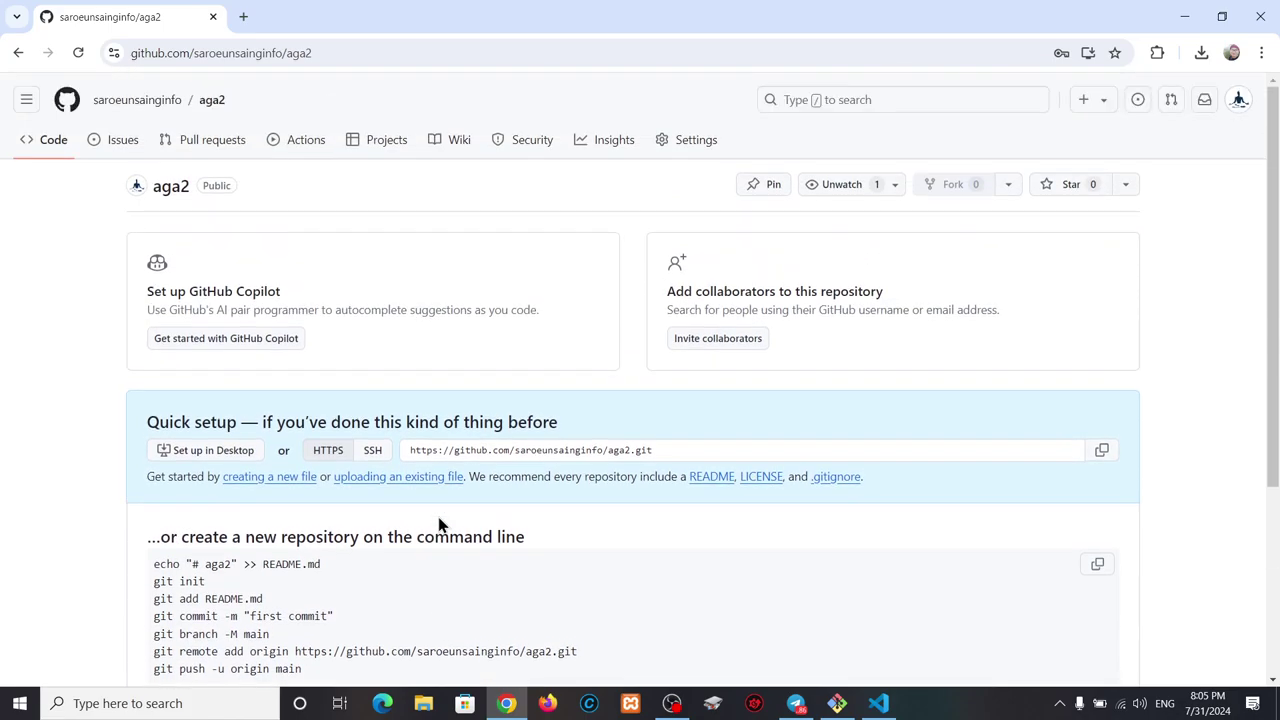
pyautogui.click(78, 53)
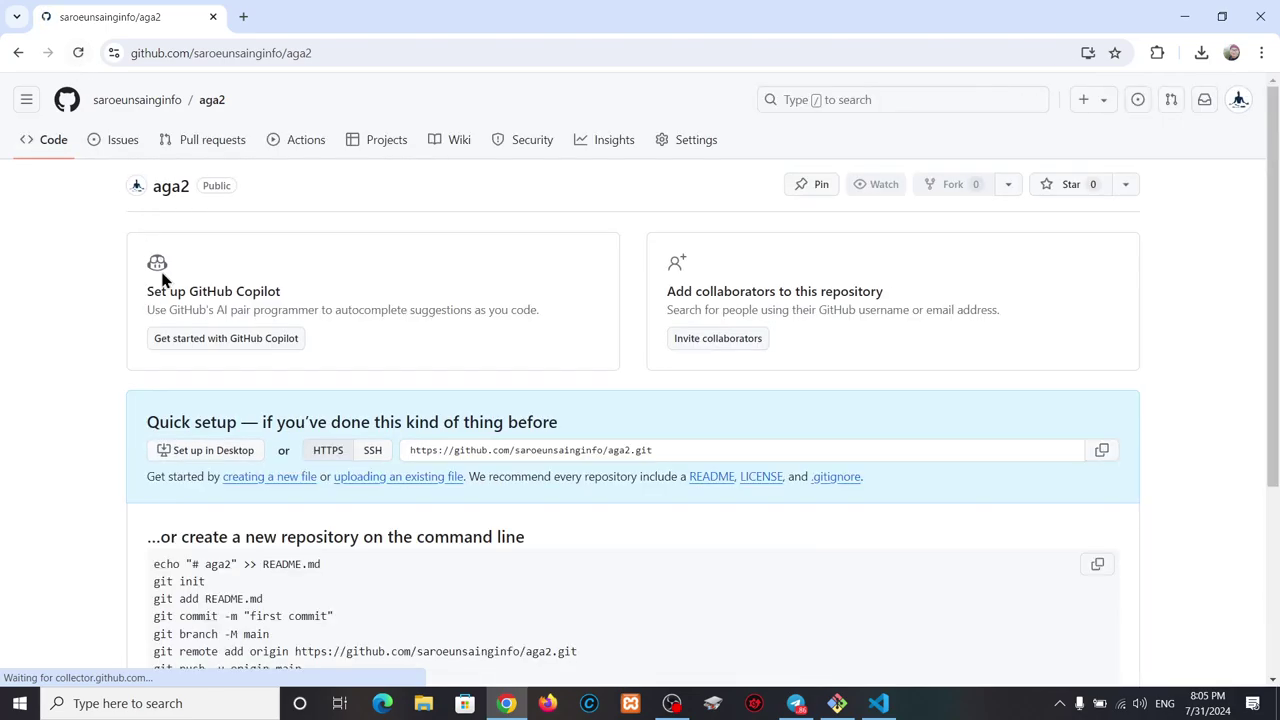
# - Copy the 'git branch -M main' command from the quick-setup instructions and return to VS Code
pyautogui.scroll(-1, 375, 530)
pyautogui.scroll(-2, 375, 530)
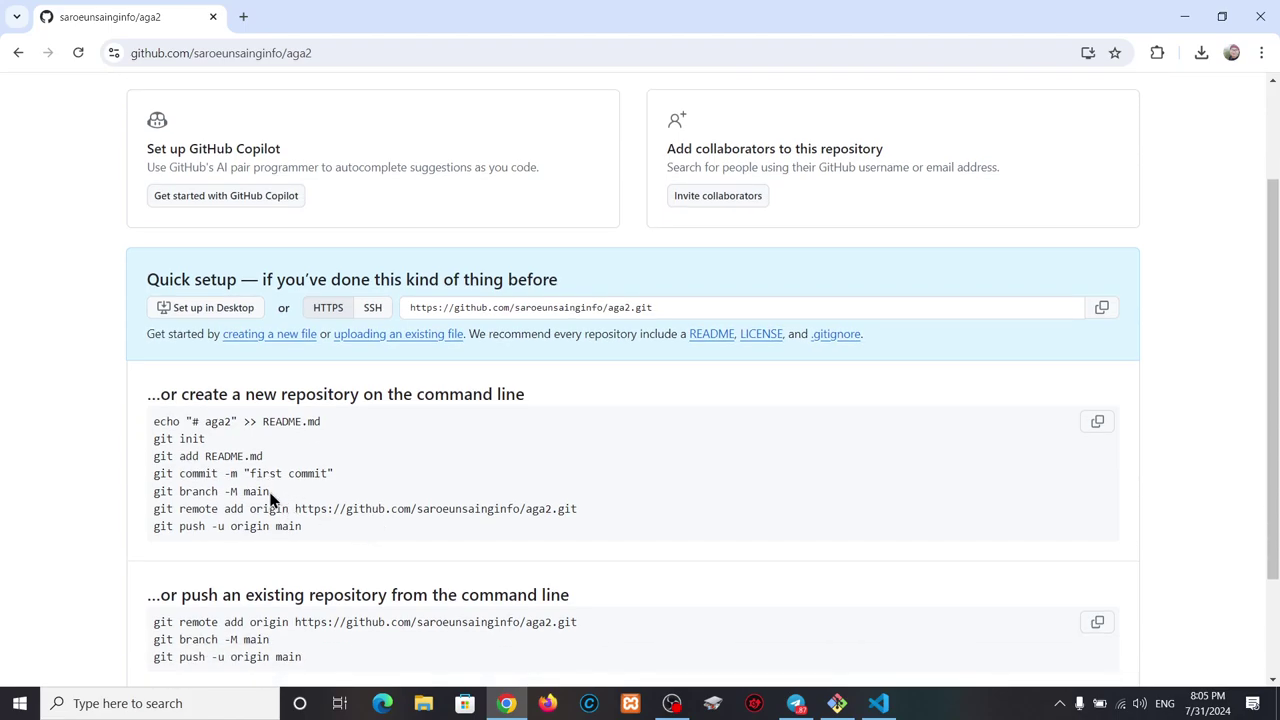
pyautogui.moveTo(270, 491); pyautogui.dragTo(156, 491)
pyautogui.hotkey('ctrl', 'c')
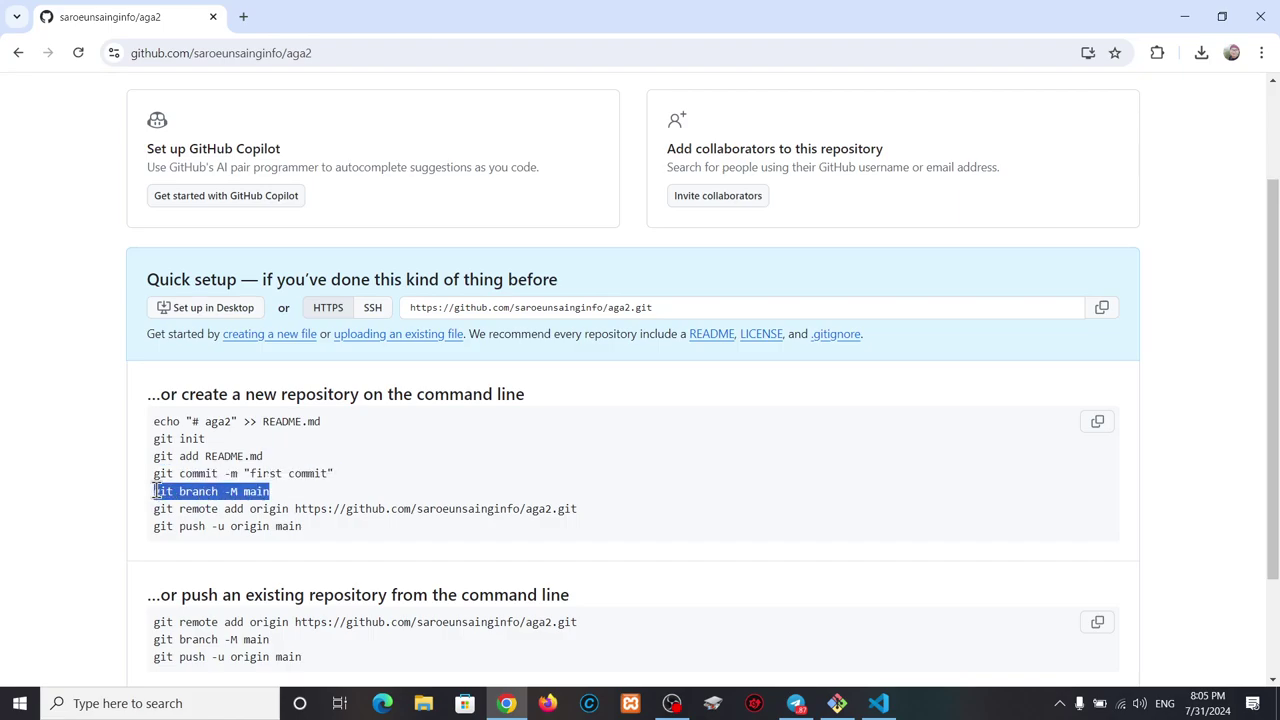
pyautogui.hotkey('alt', 'Tab')
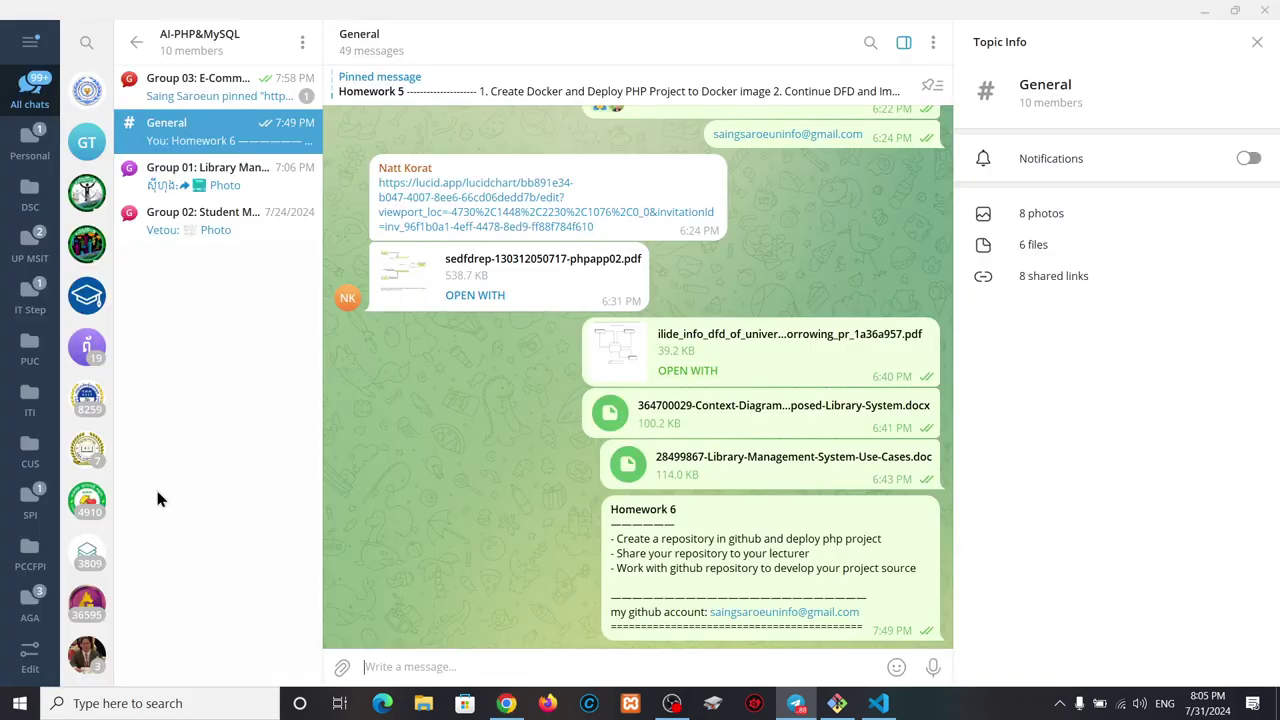
pyautogui.hotkey('alt', 'Tab')
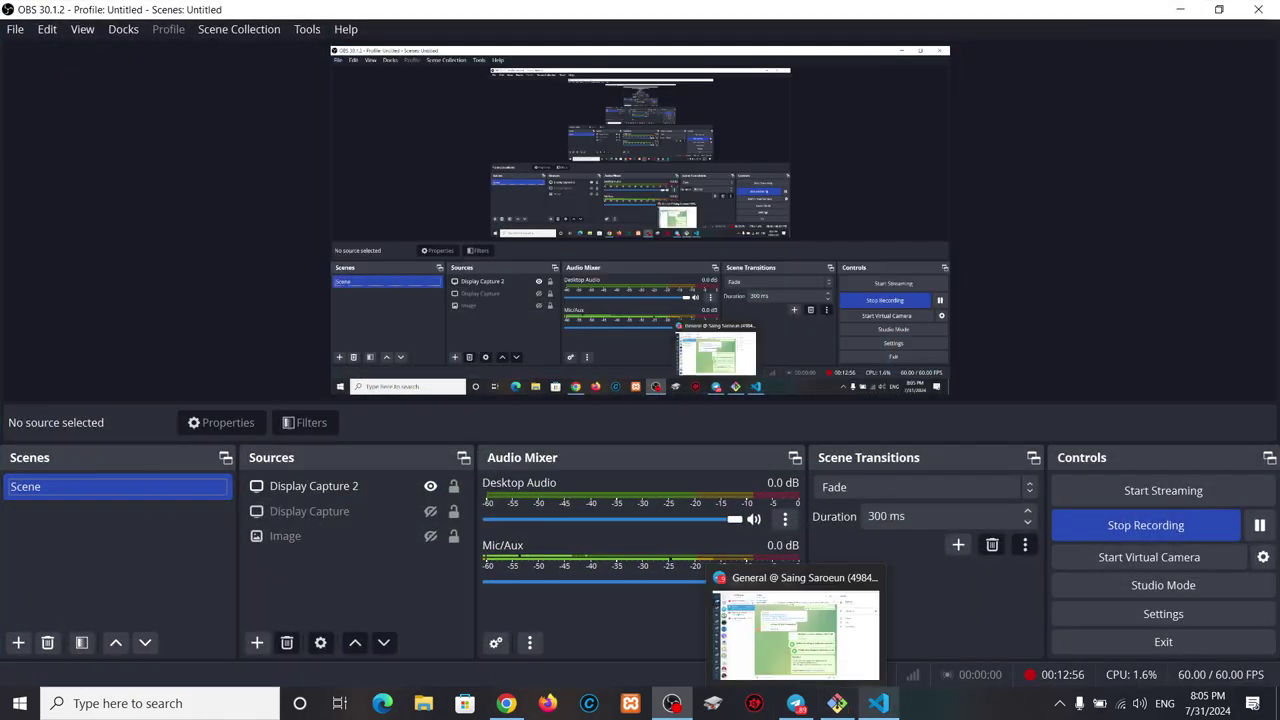
pyautogui.click(878, 703)
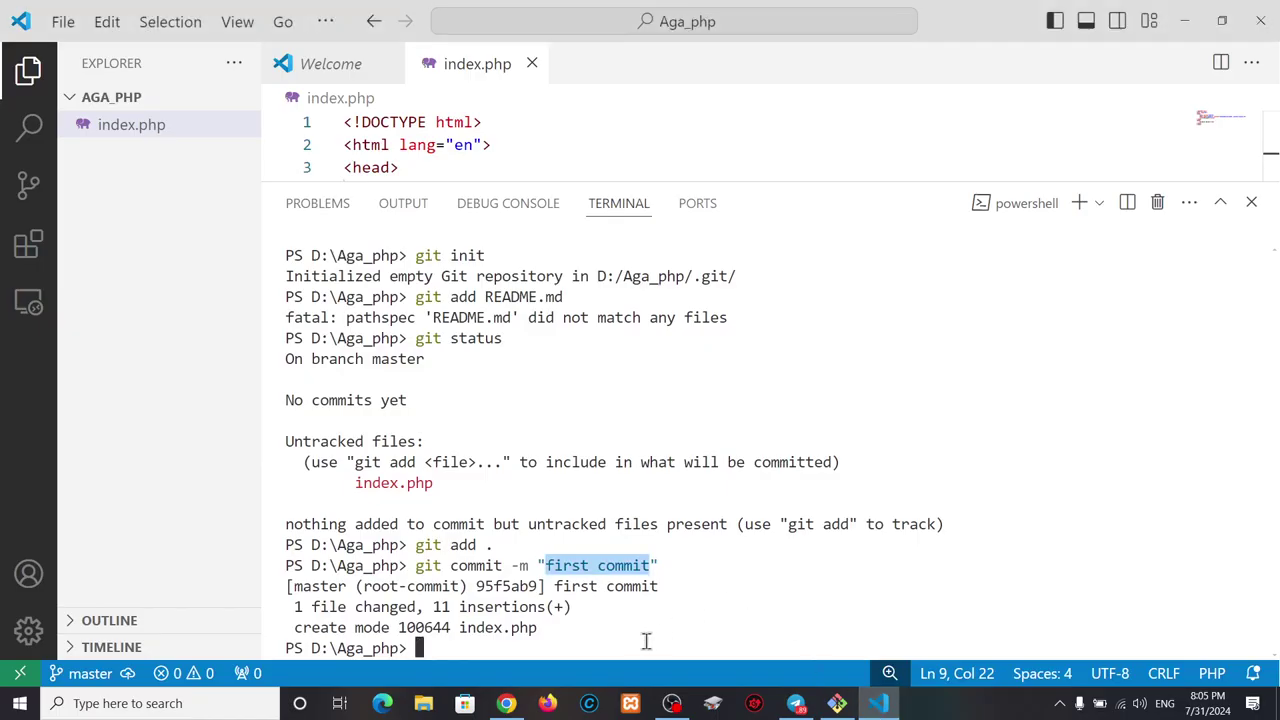
# - Paste and run 'git branch -M main' in the terminal to rename master to main
pyautogui.click(421, 648)
pyautogui.hotkey('ctrl', 'v')
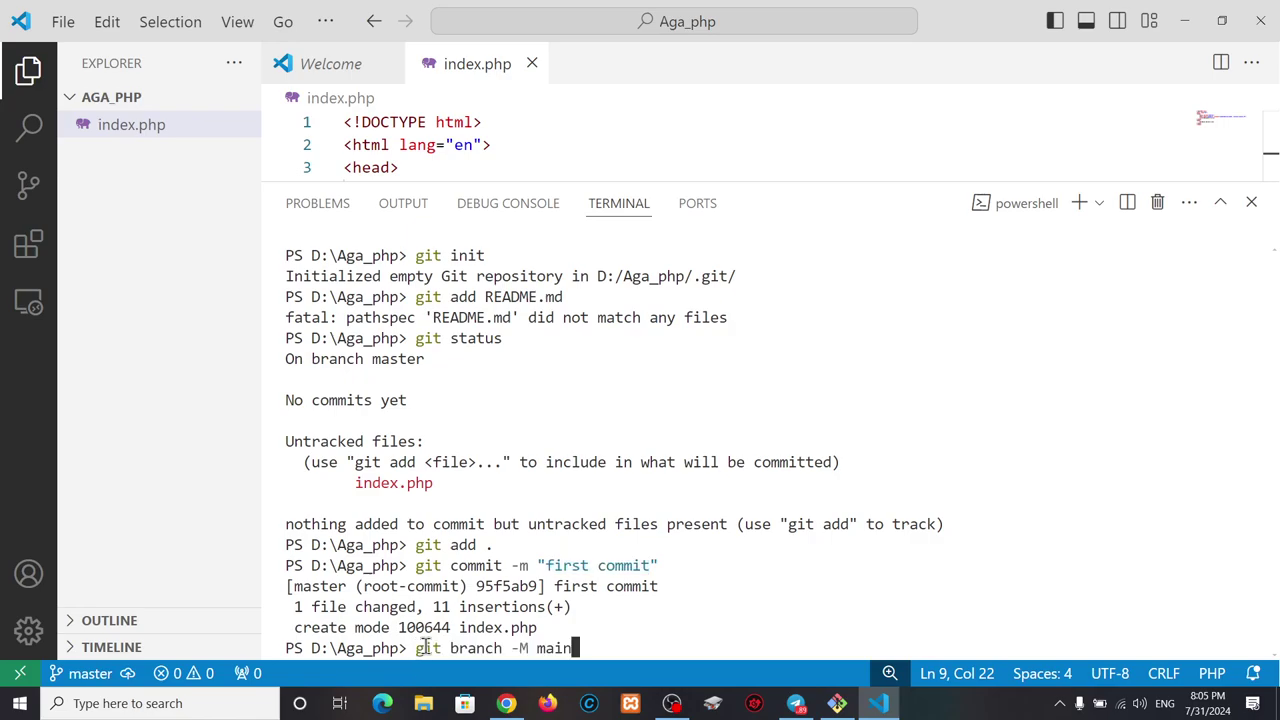
pyautogui.press('Return')
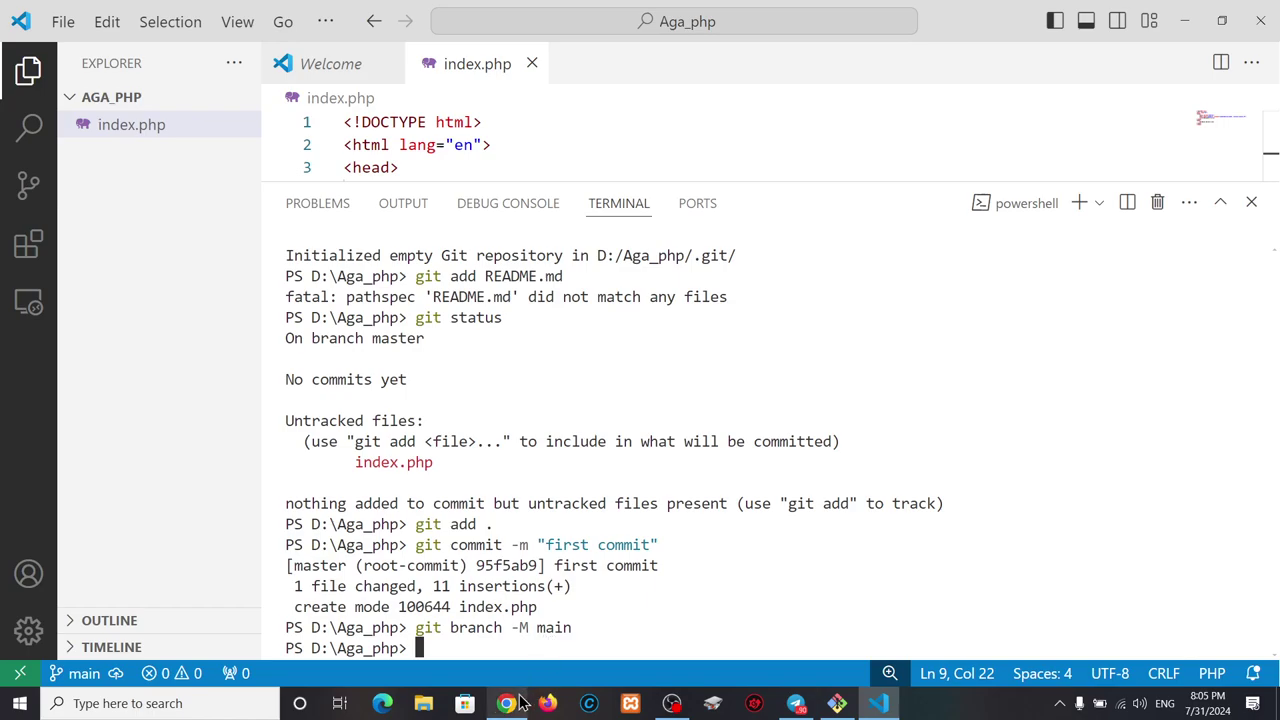
pyautogui.moveTo(519, 703)
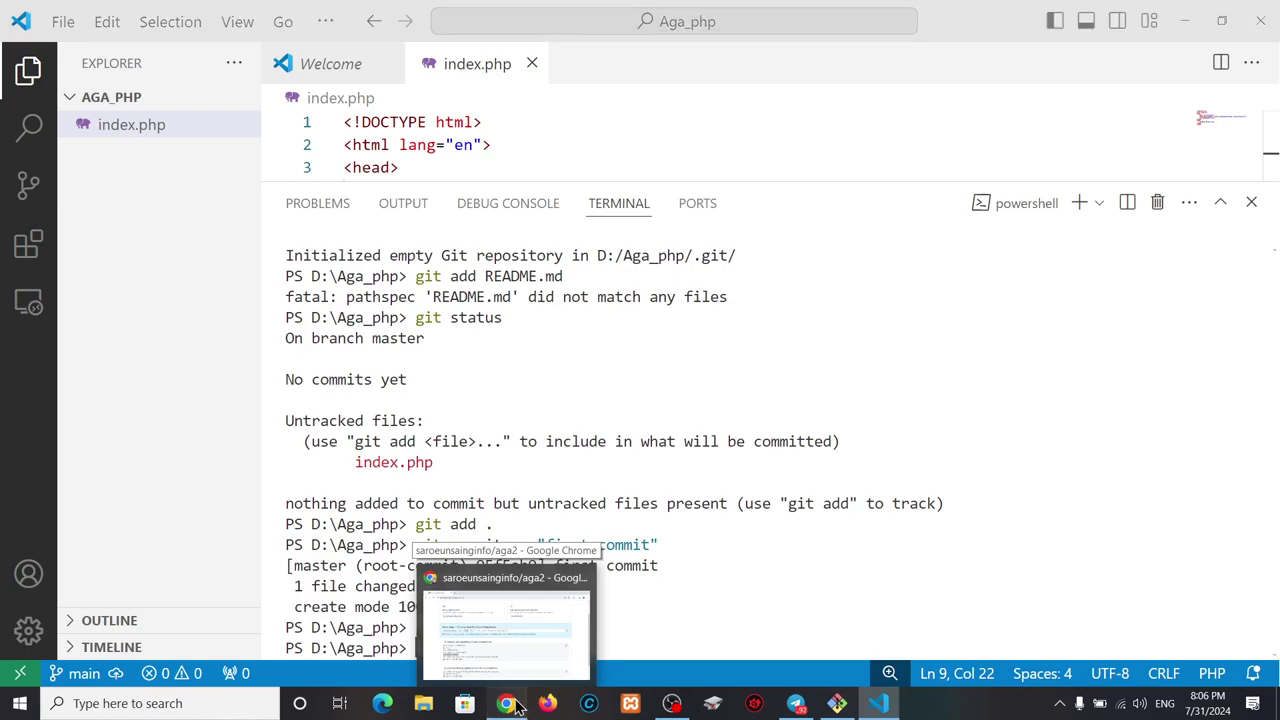
# - Copy the 'git remote add origin' line for aga2 from GitHub's quick-setup instructions
pyautogui.click(519, 703)
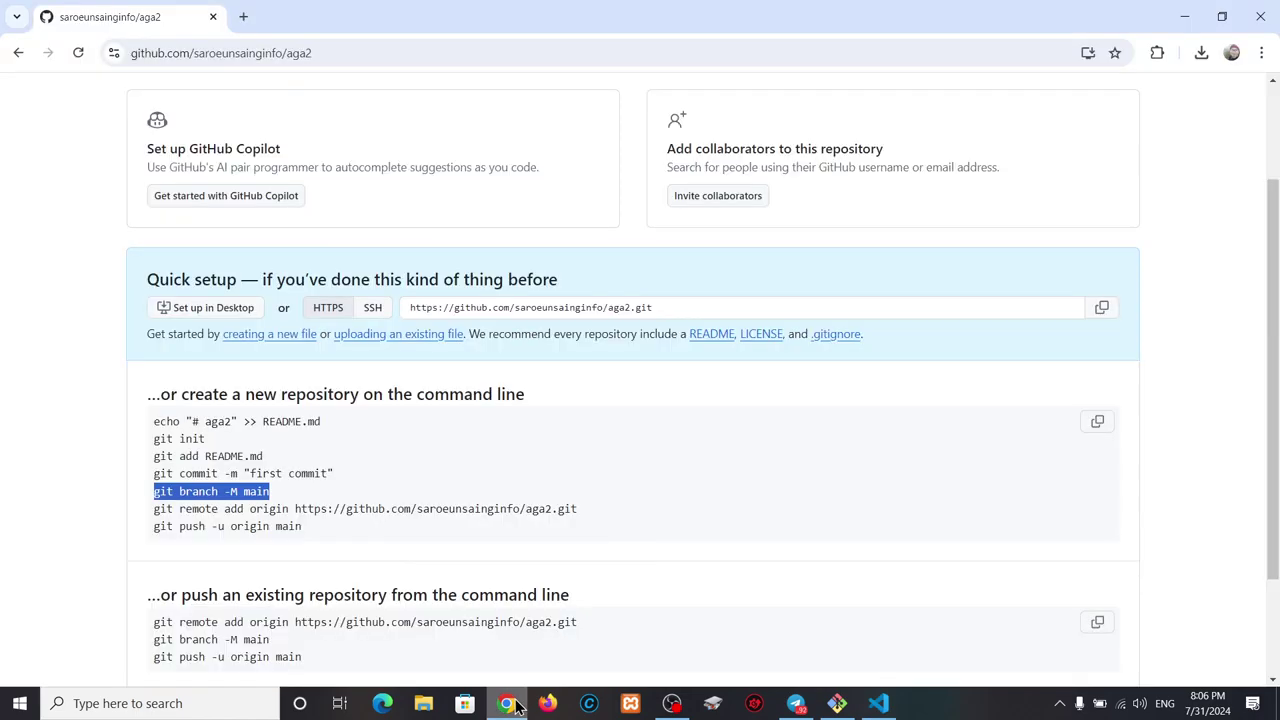
pyautogui.click(304, 526)
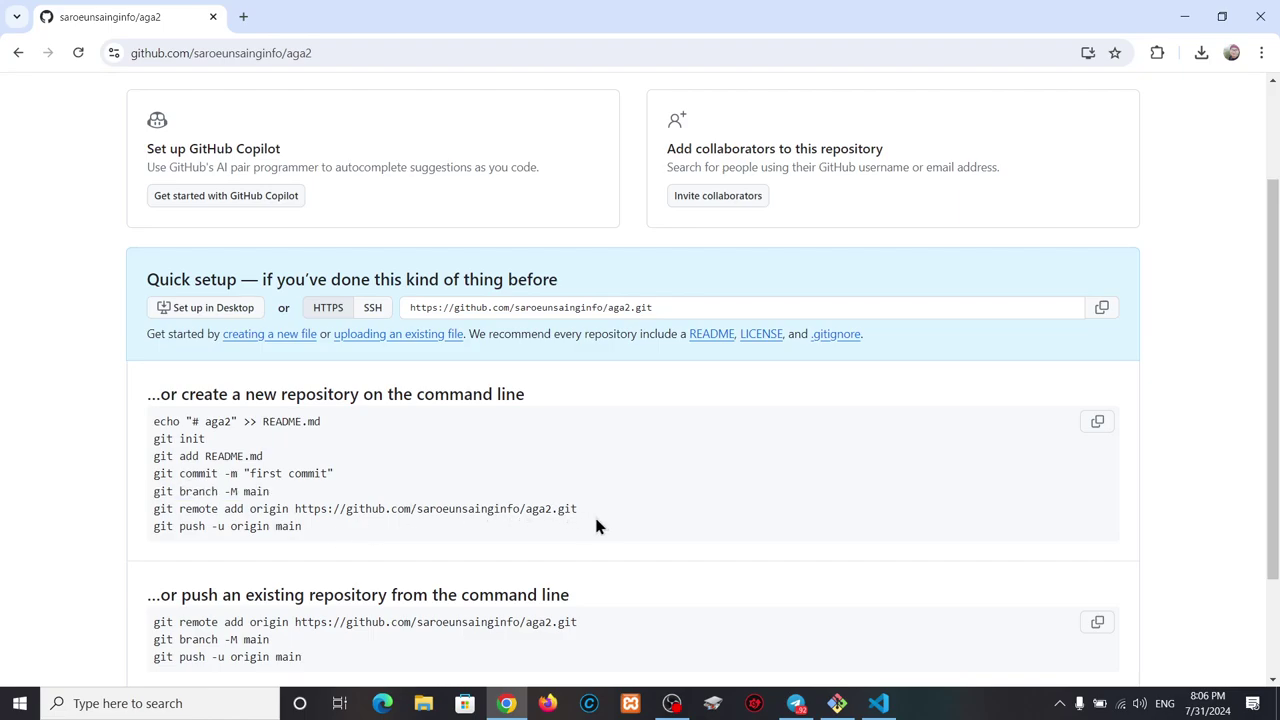
pyautogui.moveTo(577, 508); pyautogui.dragTo(155, 515)
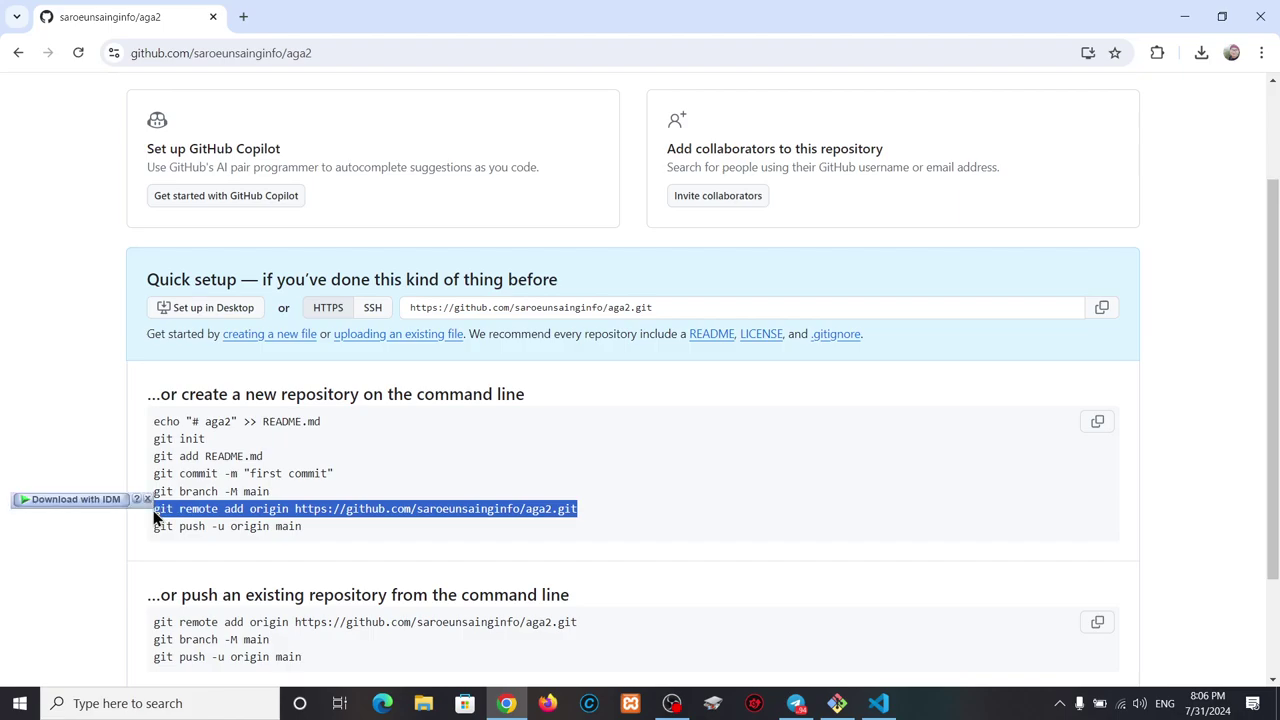
pyautogui.moveTo(880, 708)
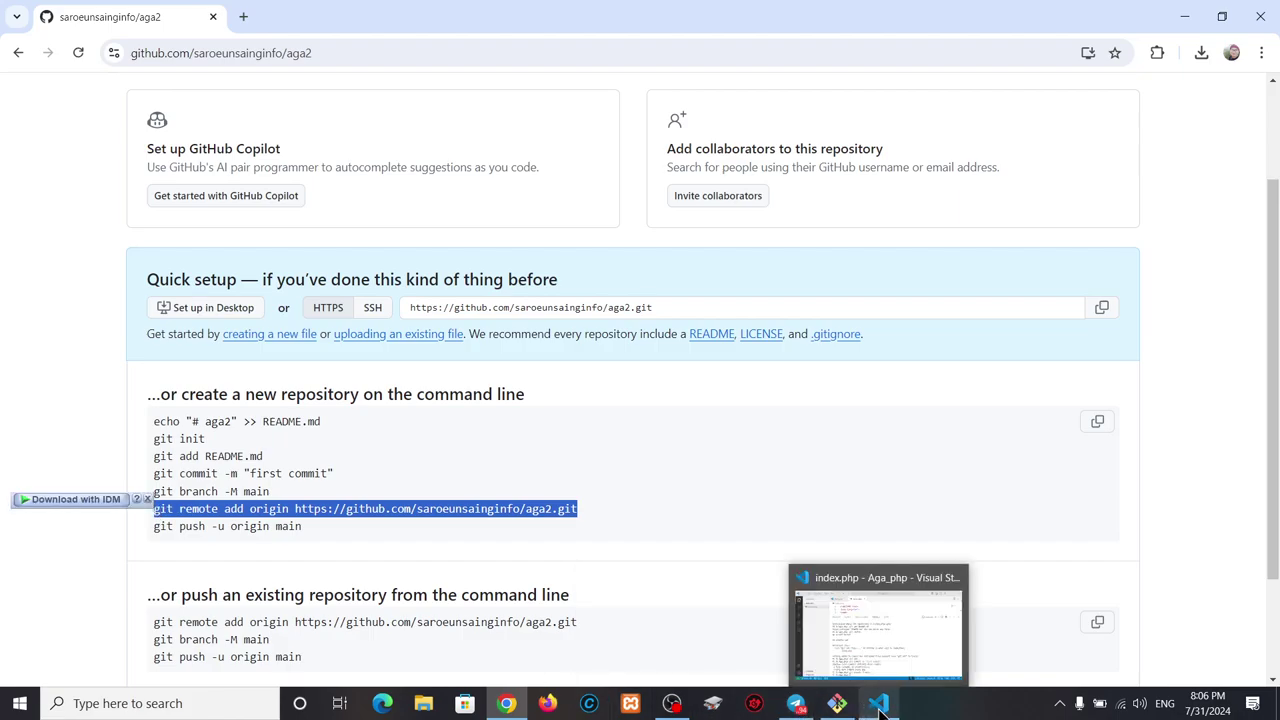
pyautogui.click(879, 705)
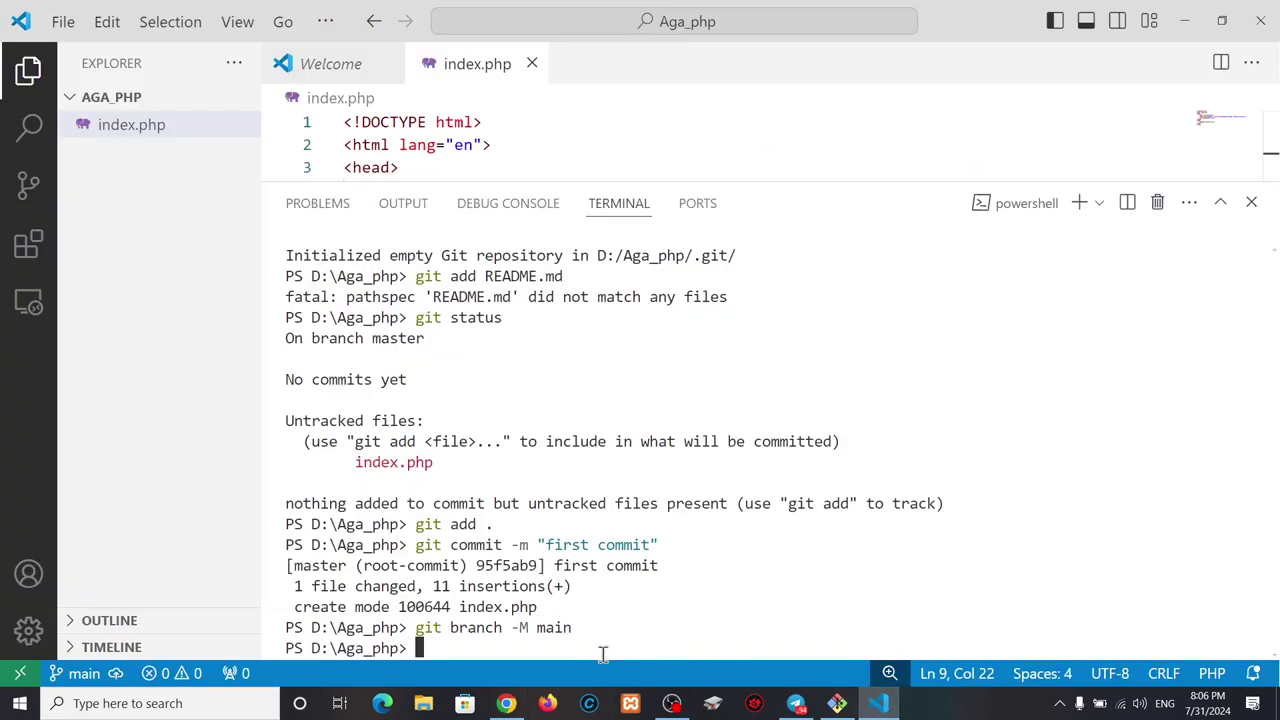
# - Run git remote add origin with the aga2.git HTTPS URL in the VS Code terminal
pyautogui.write('git remote add origin https://github.com/saroeunsainginfo/aga2.git')
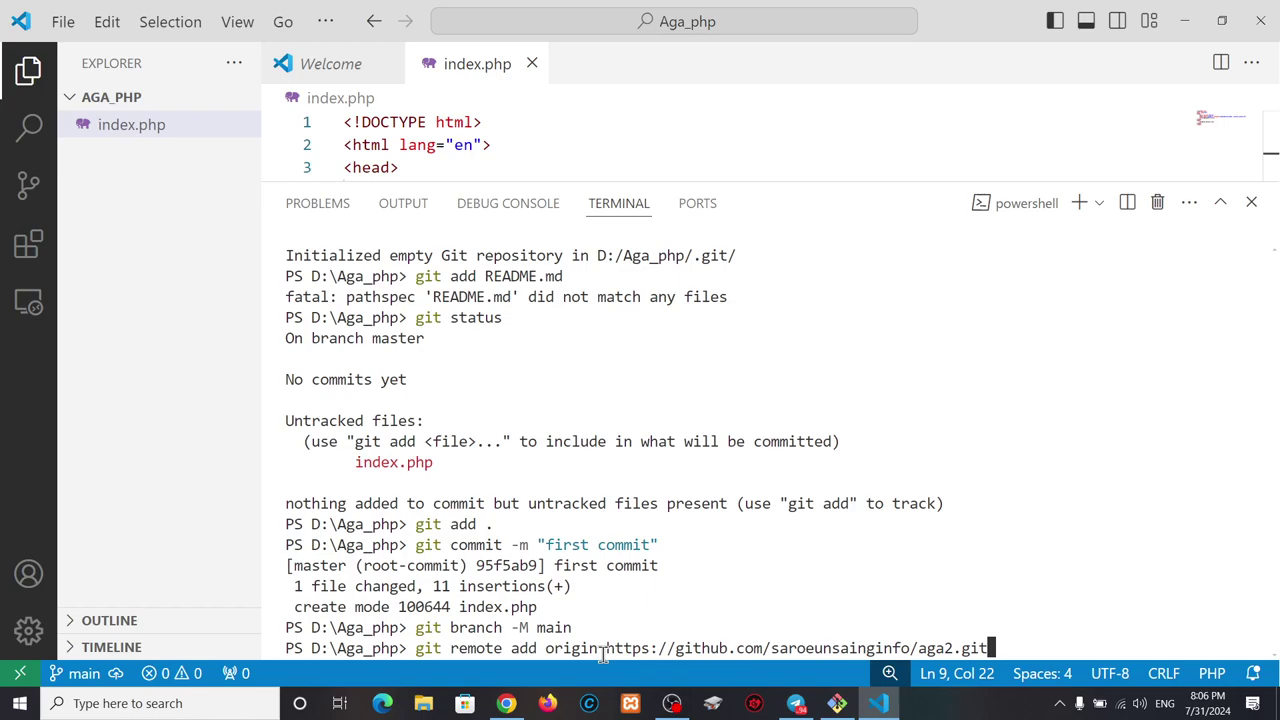
pyautogui.press('Return')
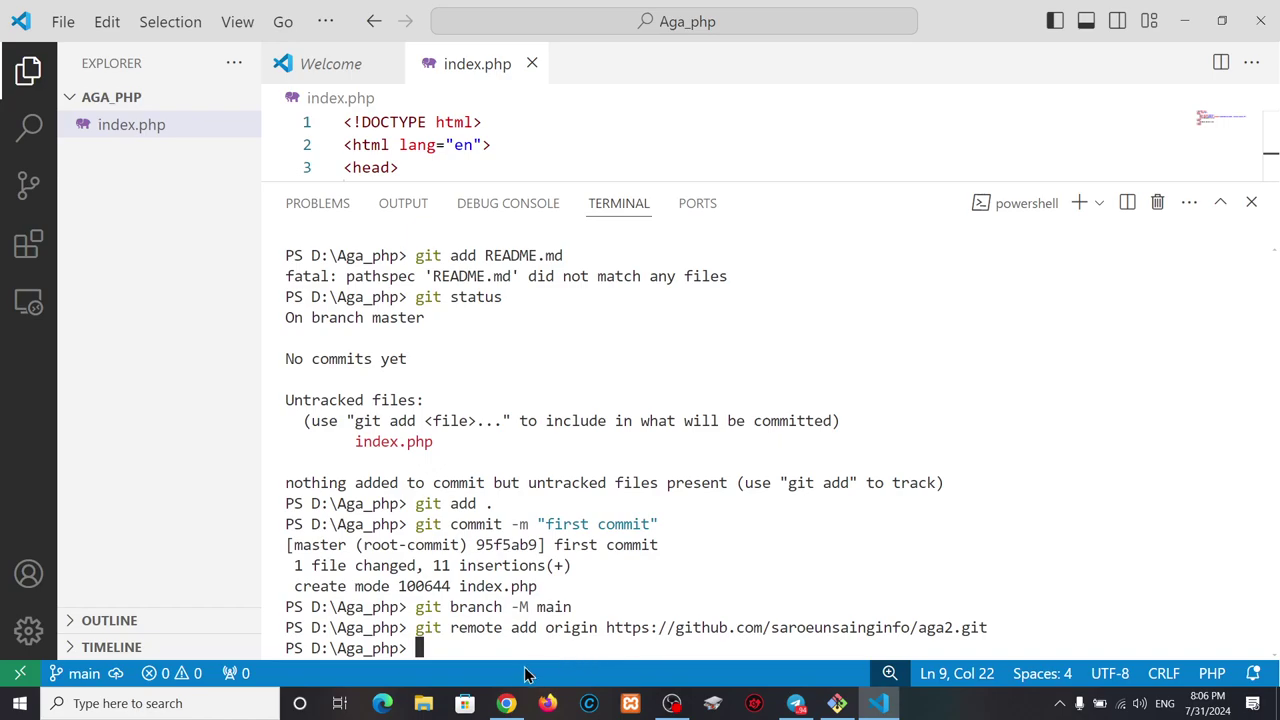
pyautogui.click(507, 703)
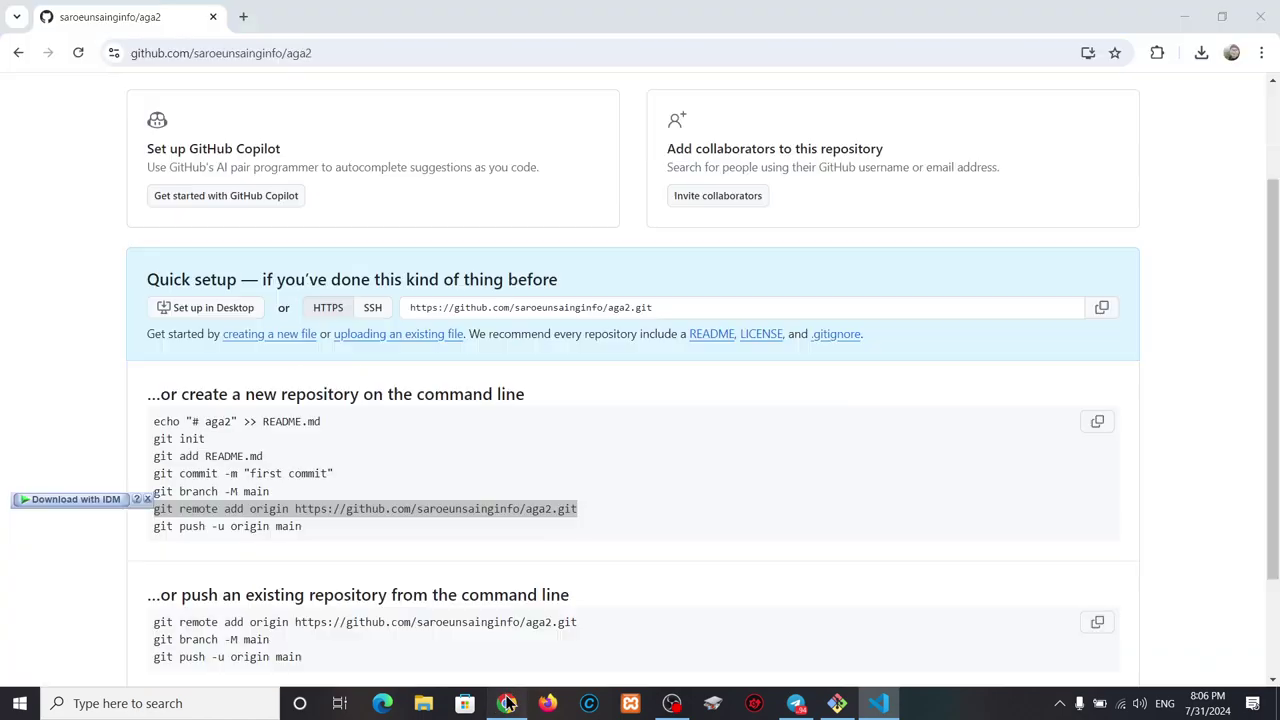
pyautogui.click(311, 546)
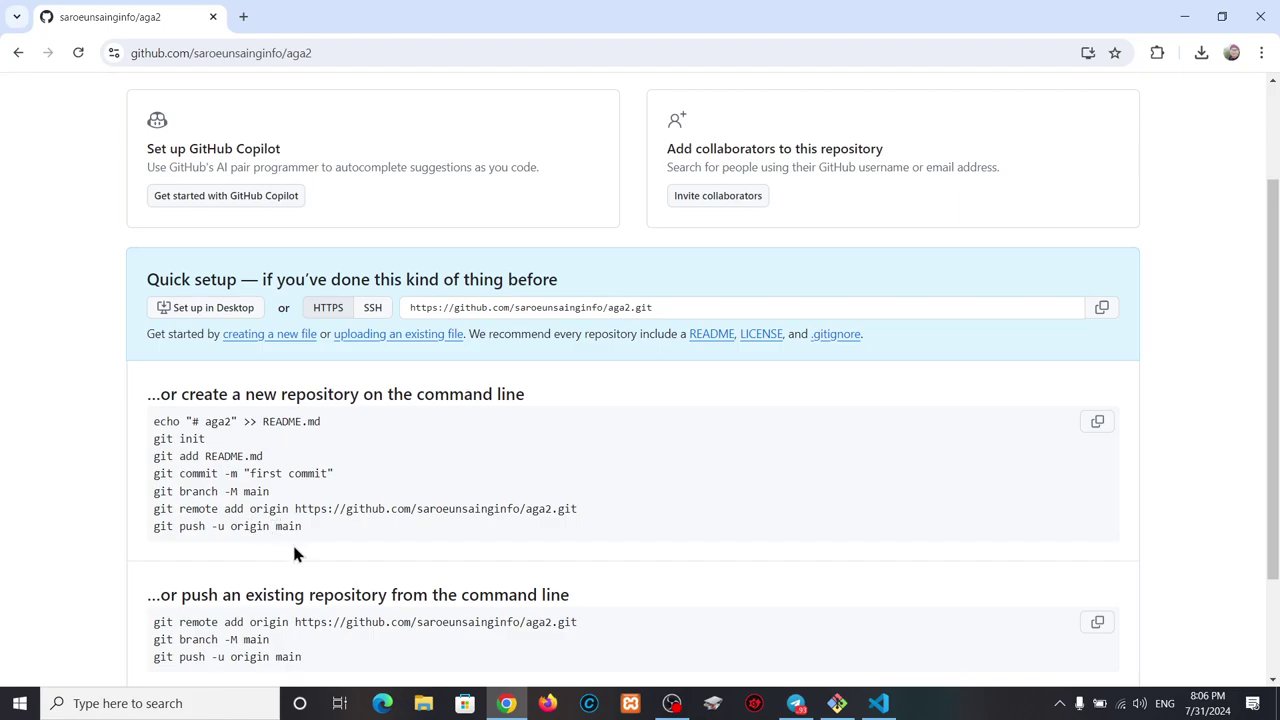
pyautogui.click(878, 704)
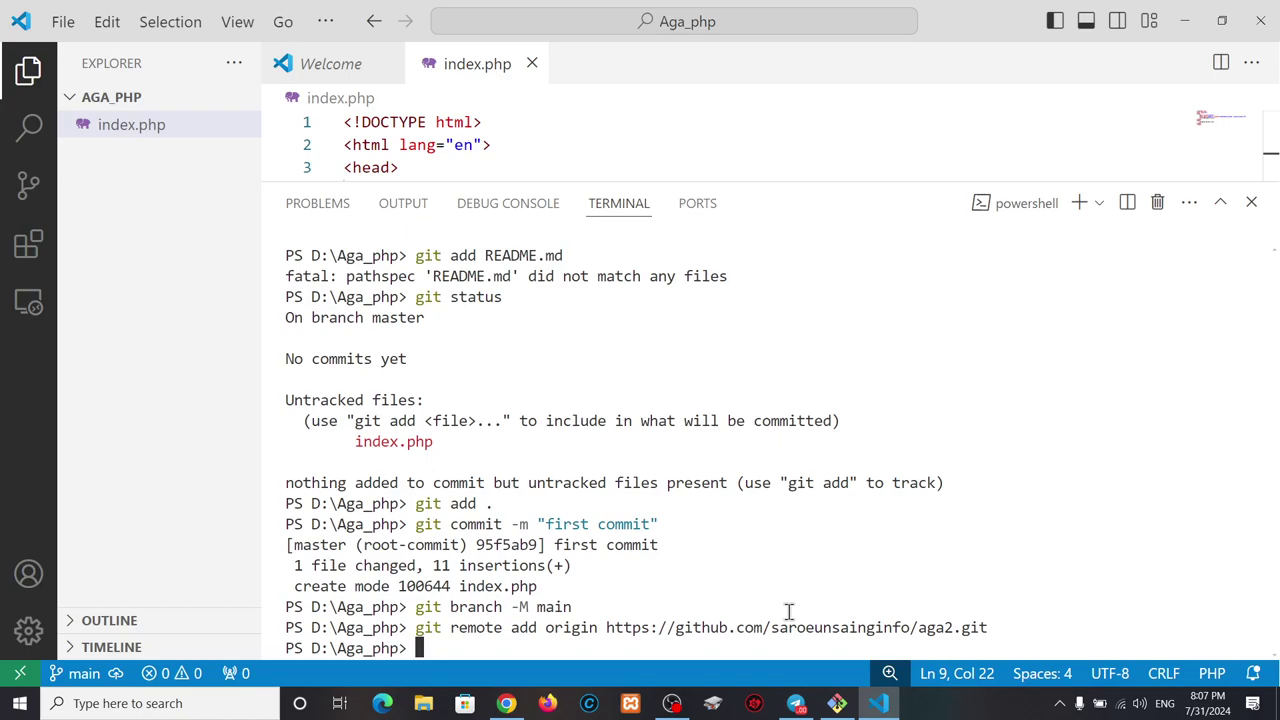
# - Copy 'git push -u origin main' from GitHub and run it in the VS Code terminal
pyautogui.click(506, 703)
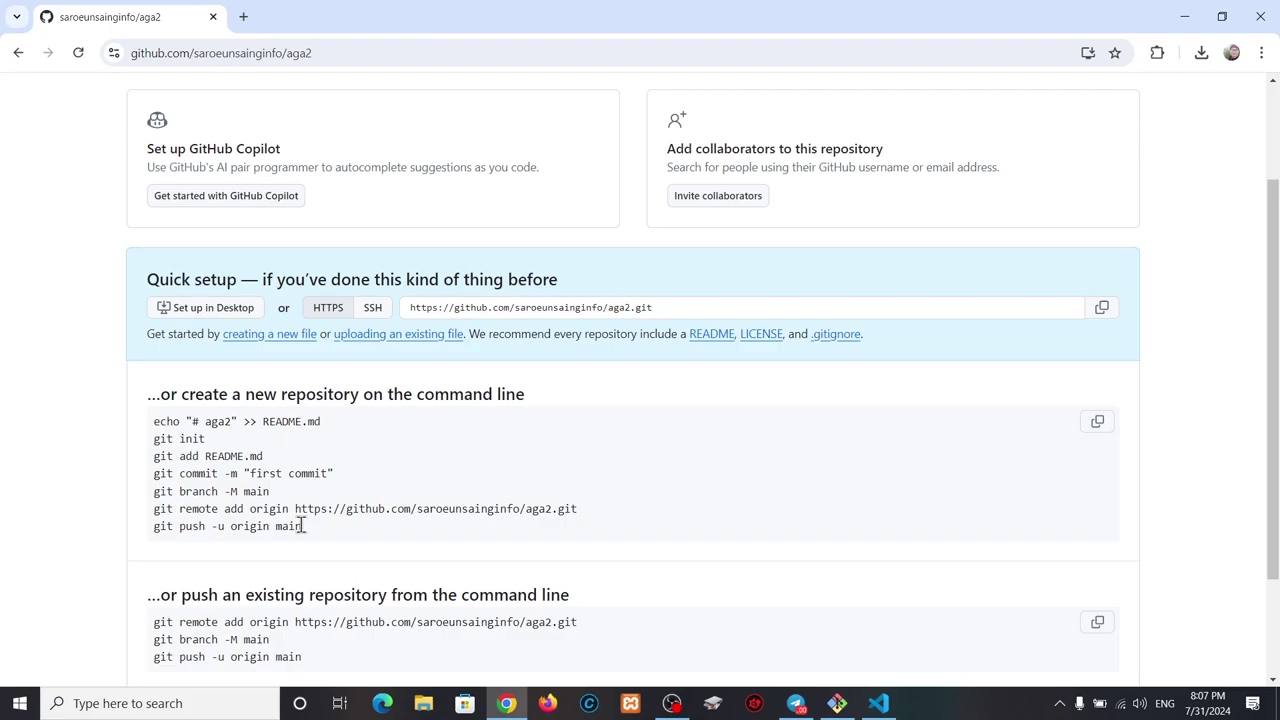
pyautogui.moveTo(303, 526); pyautogui.dragTo(153, 531)
pyautogui.hotkey('ctrl', 'c')
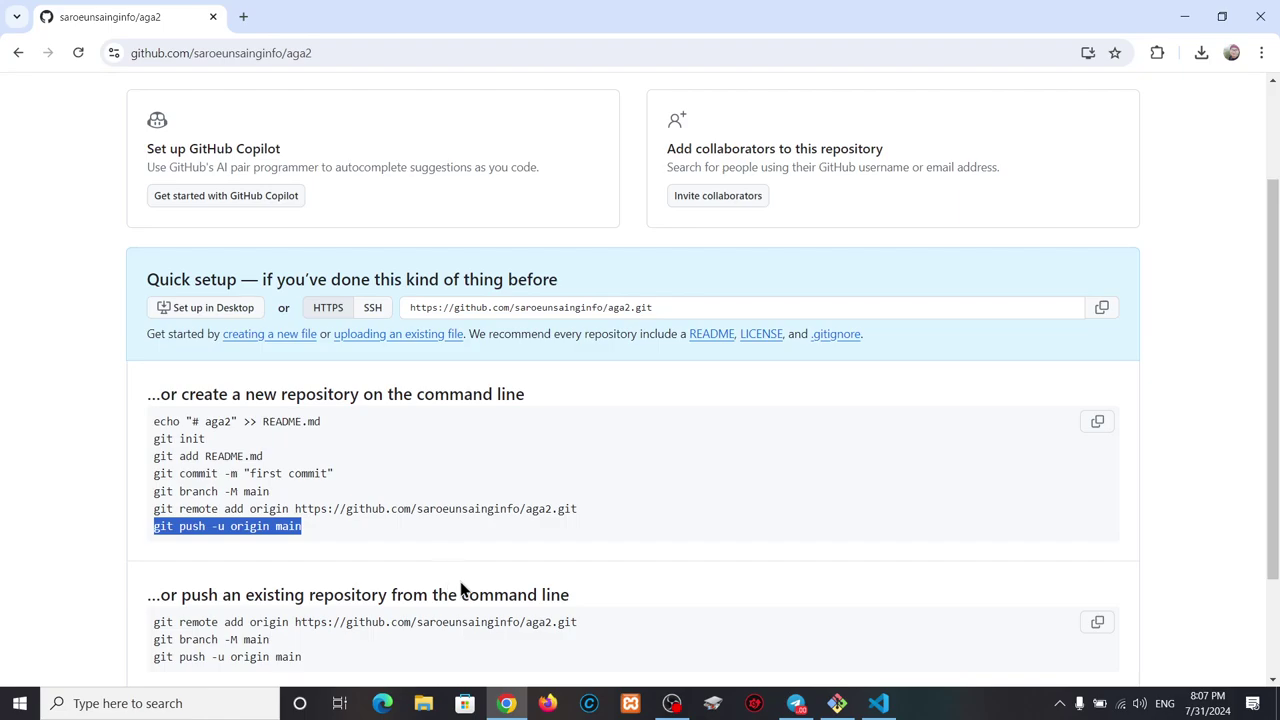
pyautogui.click(878, 703)
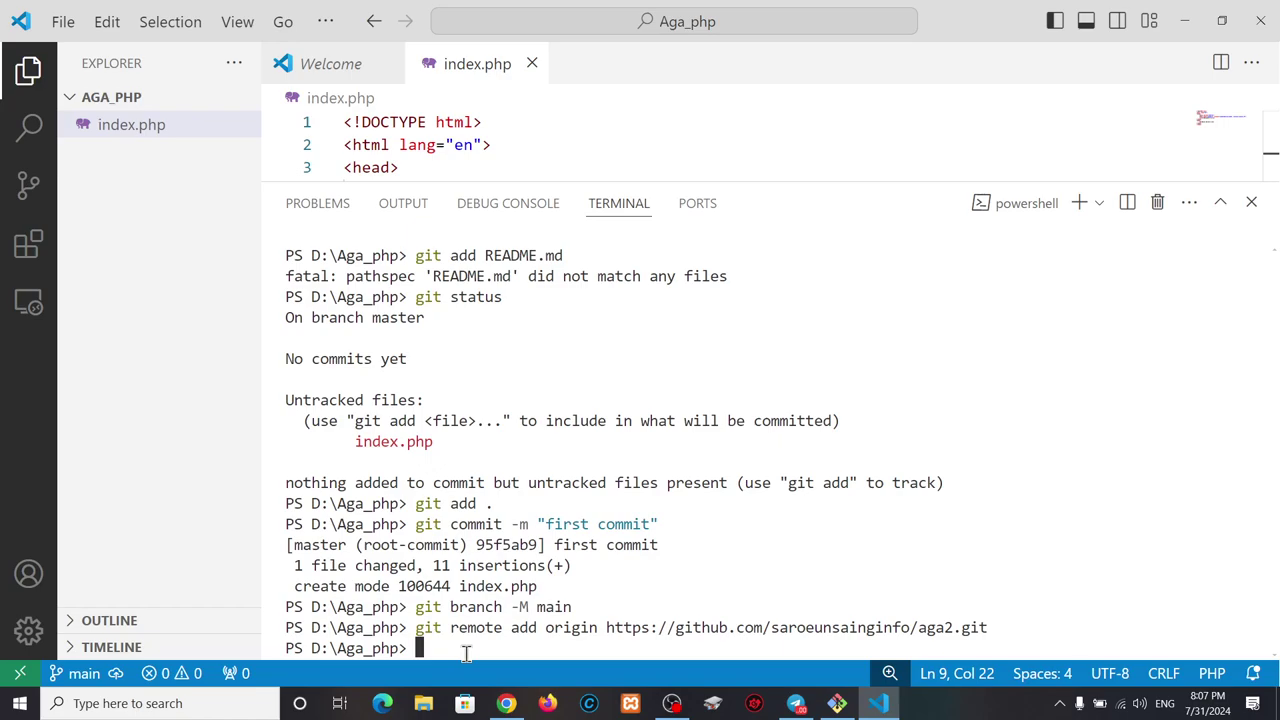
pyautogui.hotkey('ctrl', 'v')
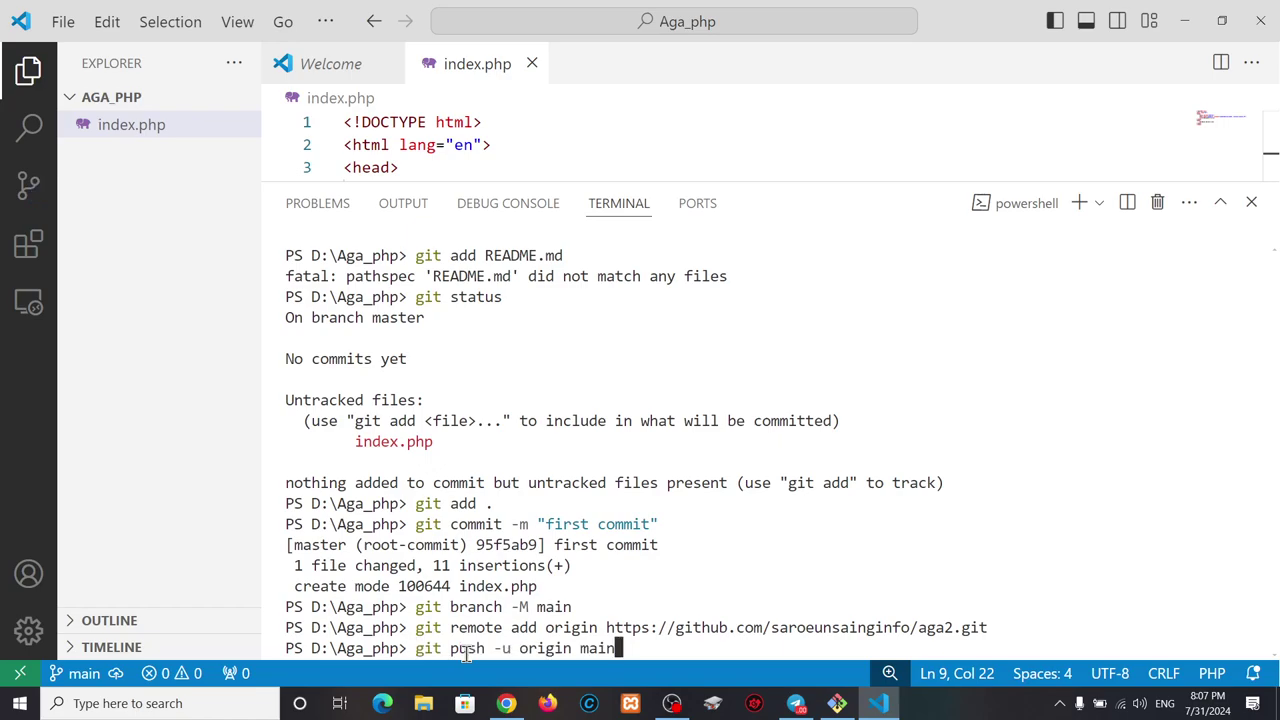
pyautogui.press('Return')
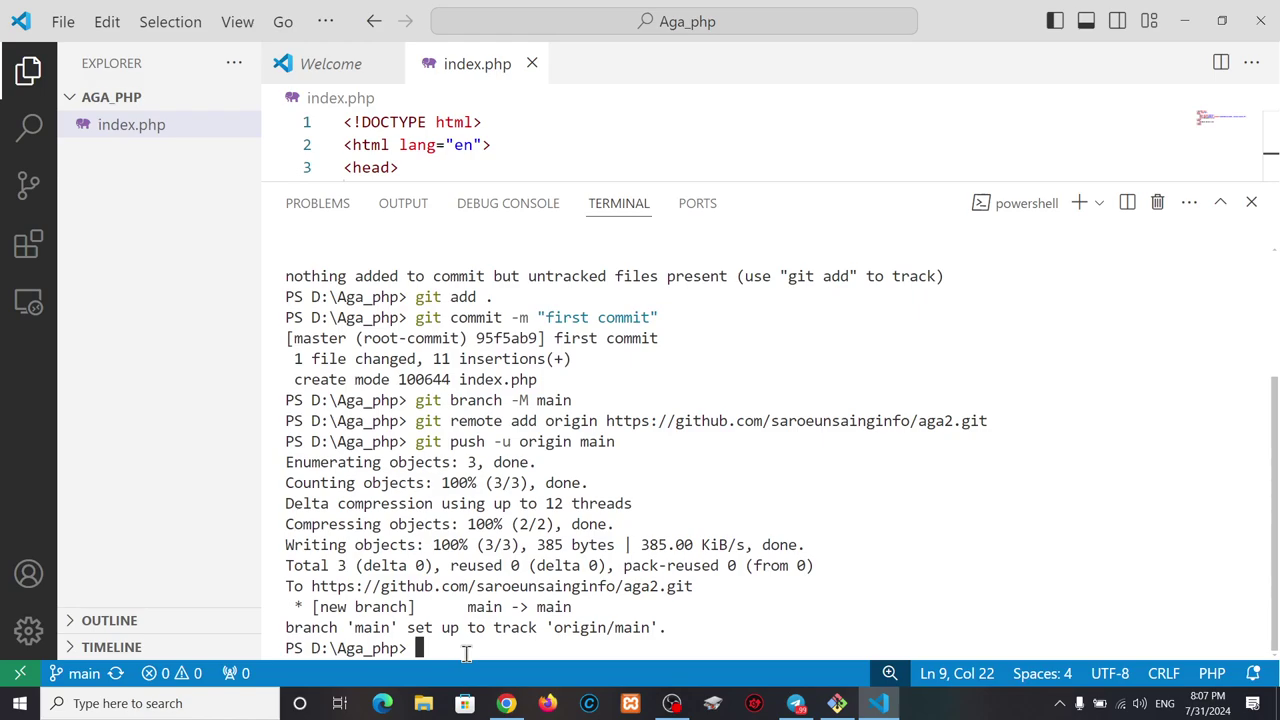
# - Reload the aga2 repository page, view the pushed index.php, and return to VS Code
pyautogui.click(506, 703)
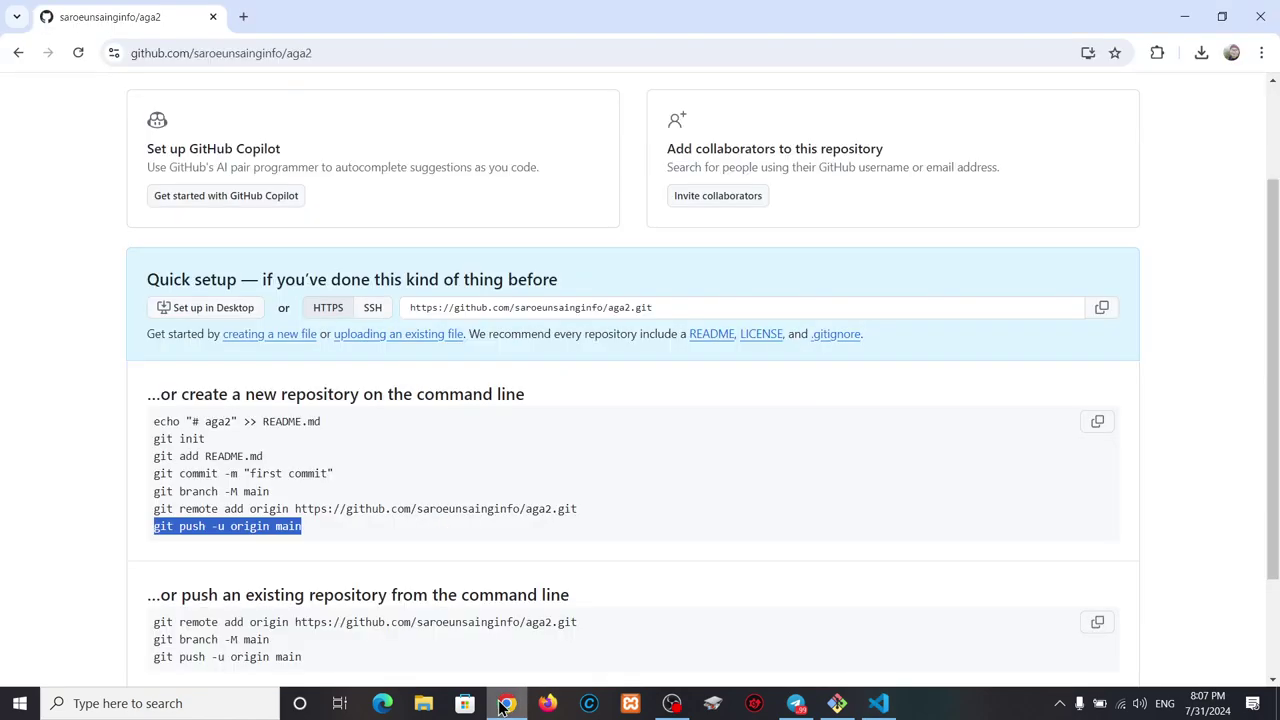
pyautogui.click(78, 53)
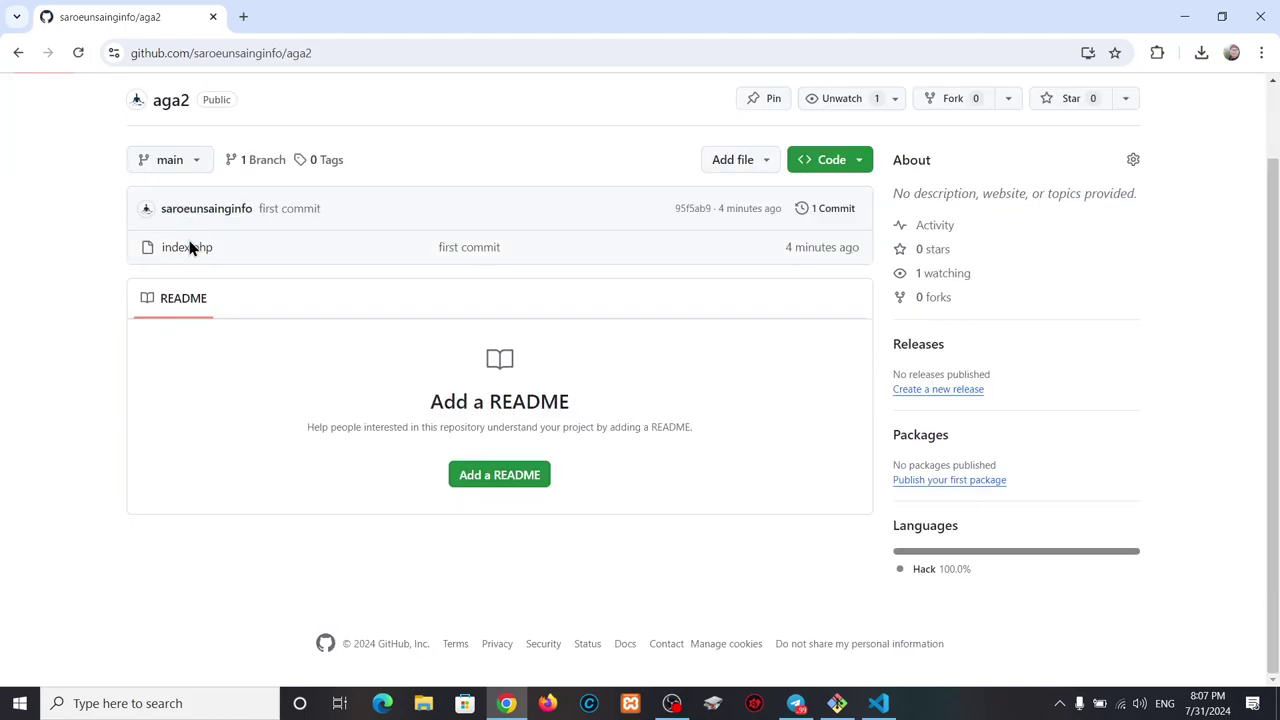
pyautogui.click(193, 257)
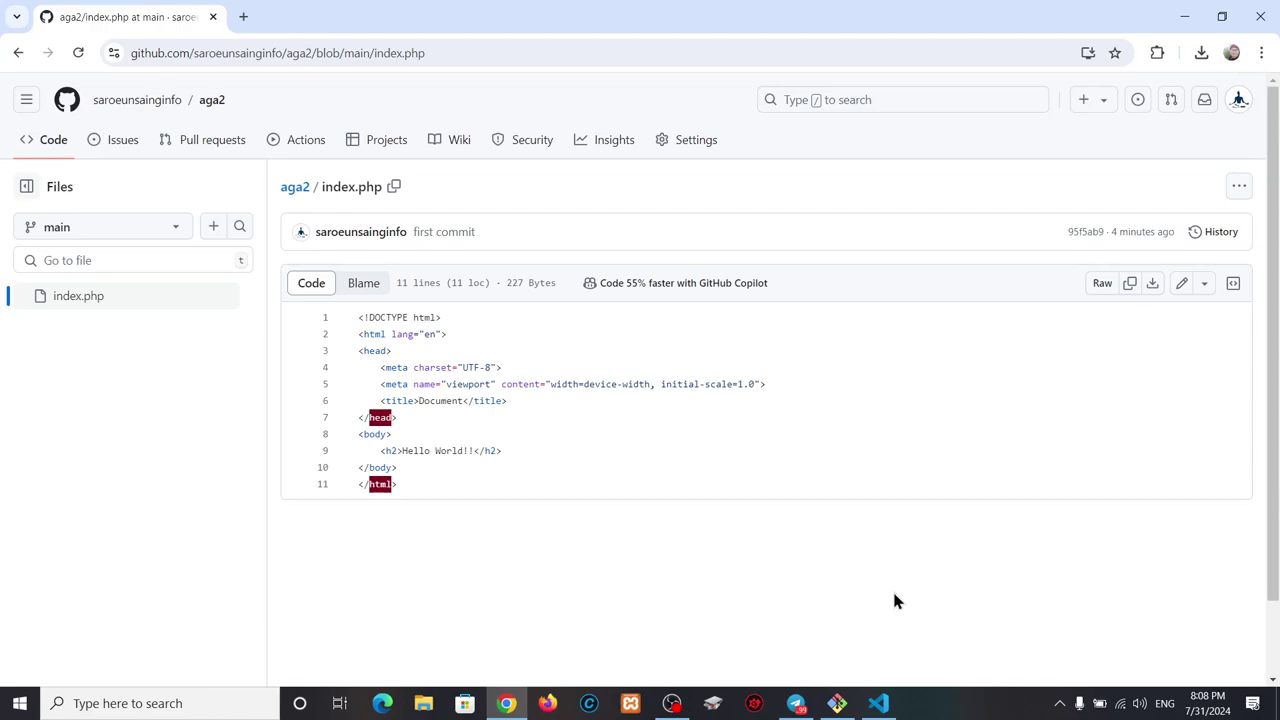
pyautogui.click(878, 703)
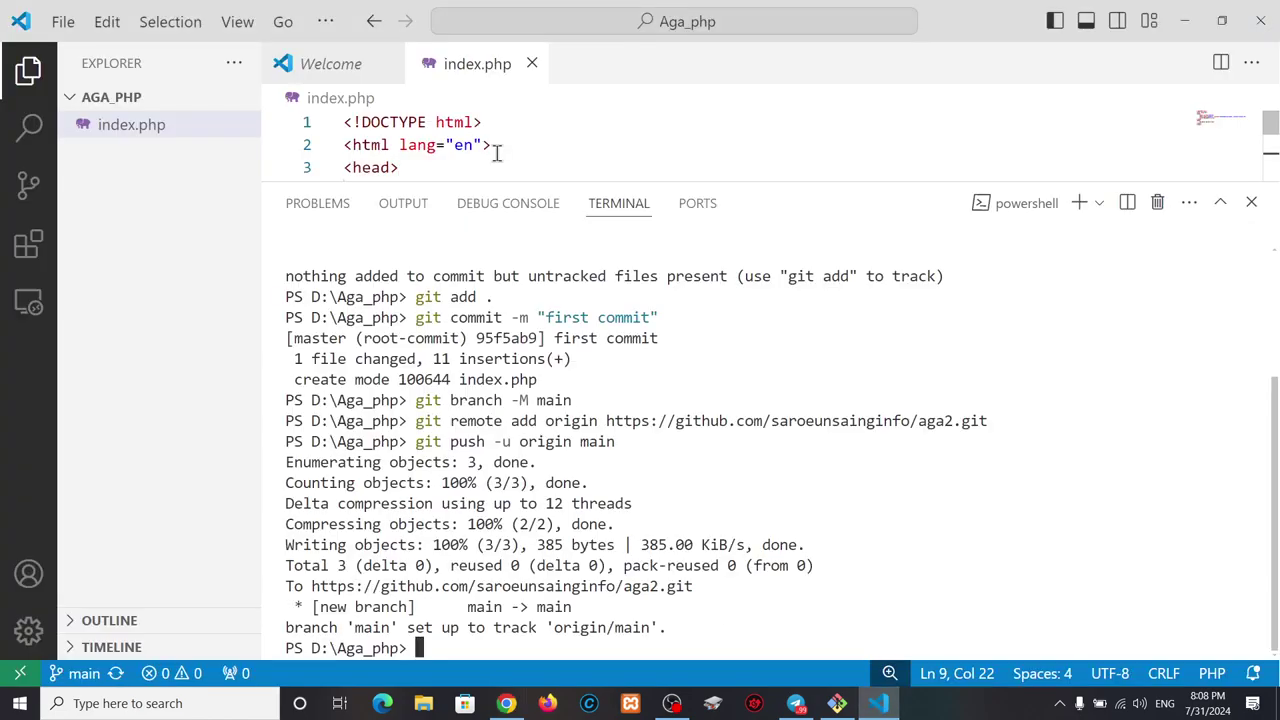
# - Close the index.php editor and start a new folder in the Aga_php Explorer
pyautogui.click(531, 63)
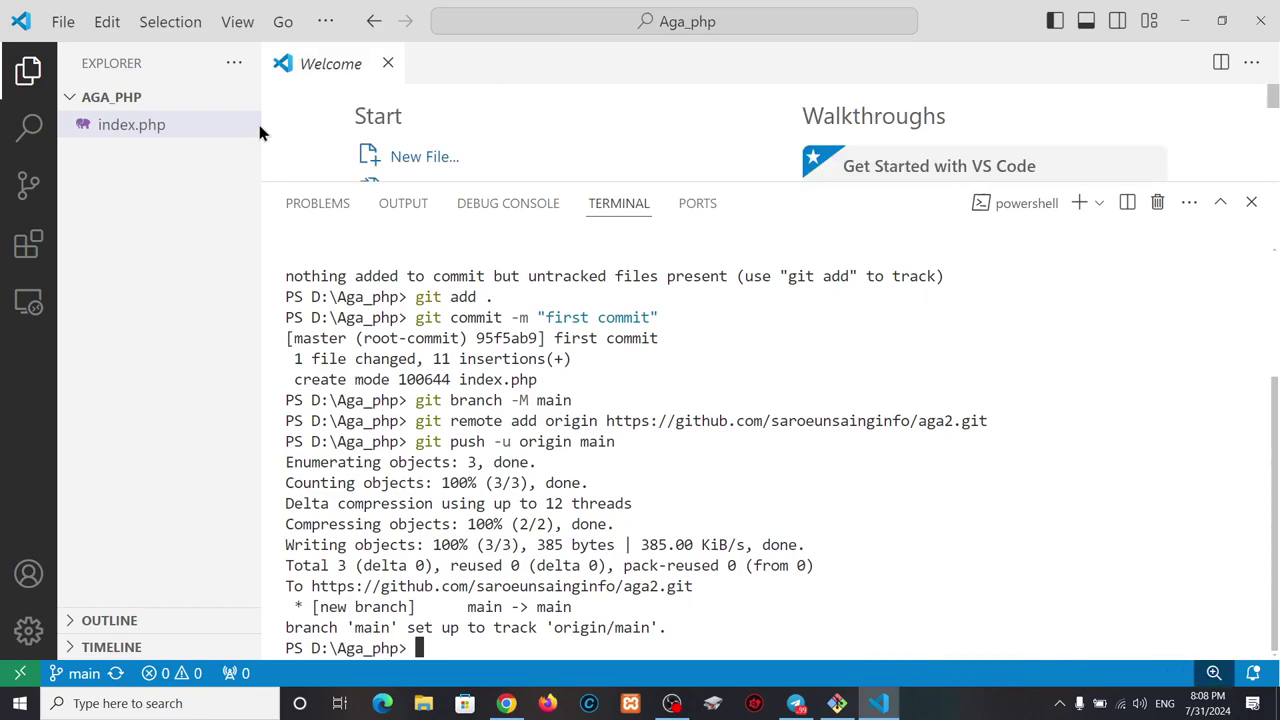
pyautogui.click(186, 181)
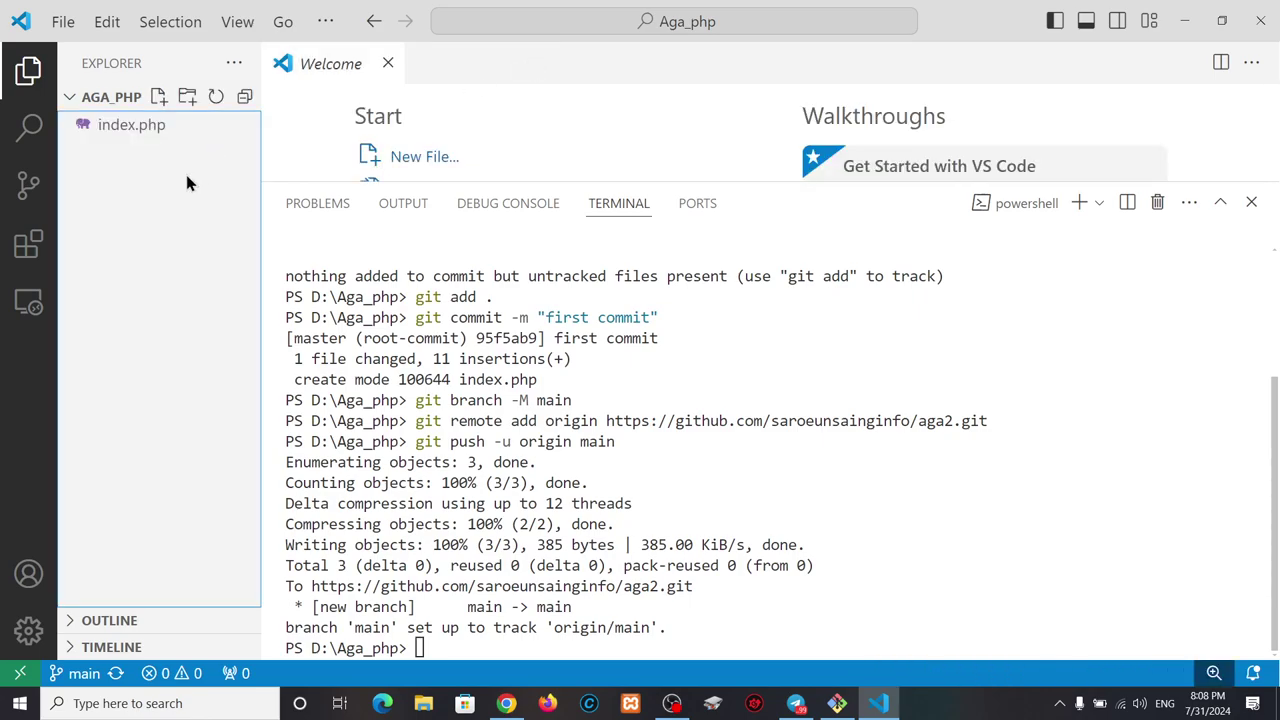
pyautogui.click(186, 97)
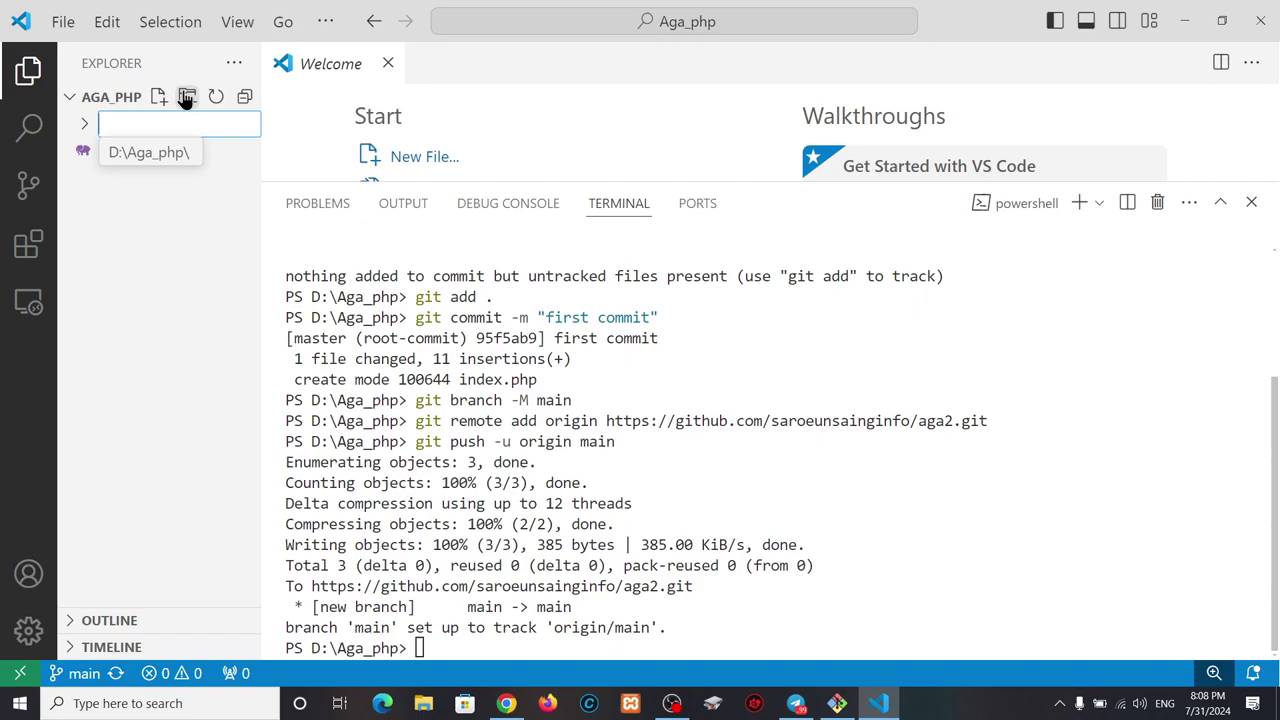
pyautogui.click(151, 247)
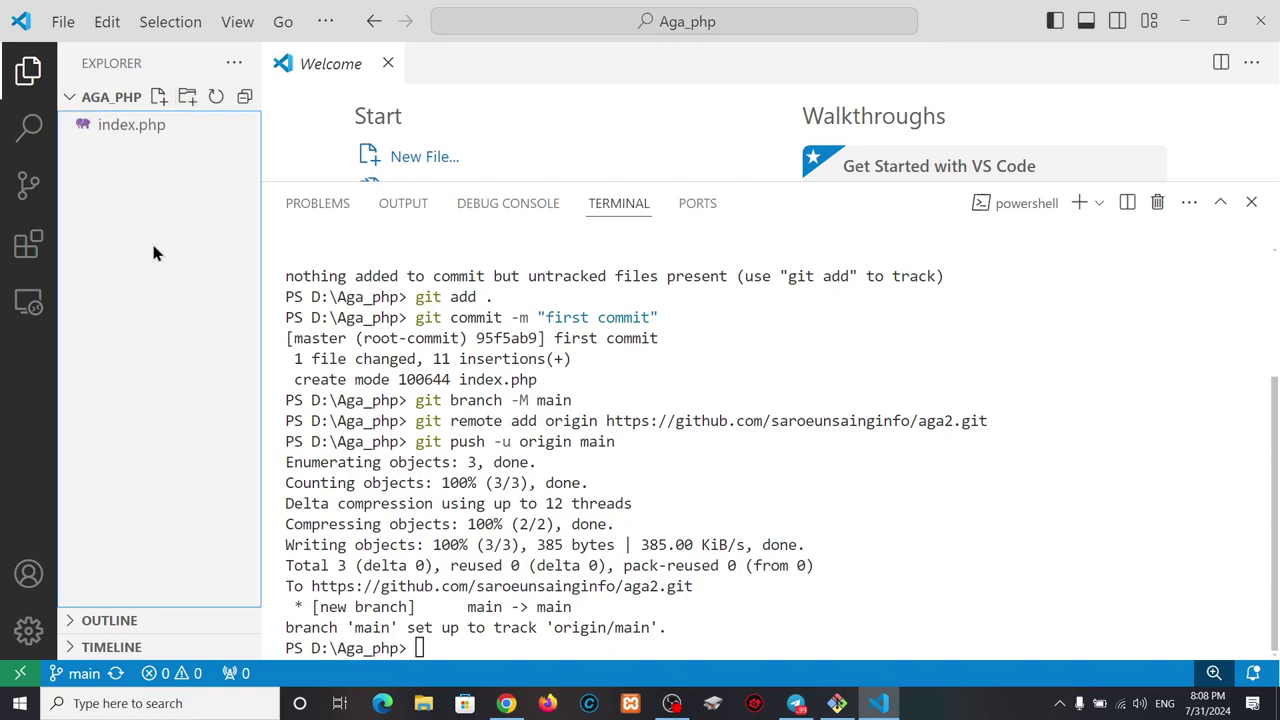
pyautogui.click(188, 98)
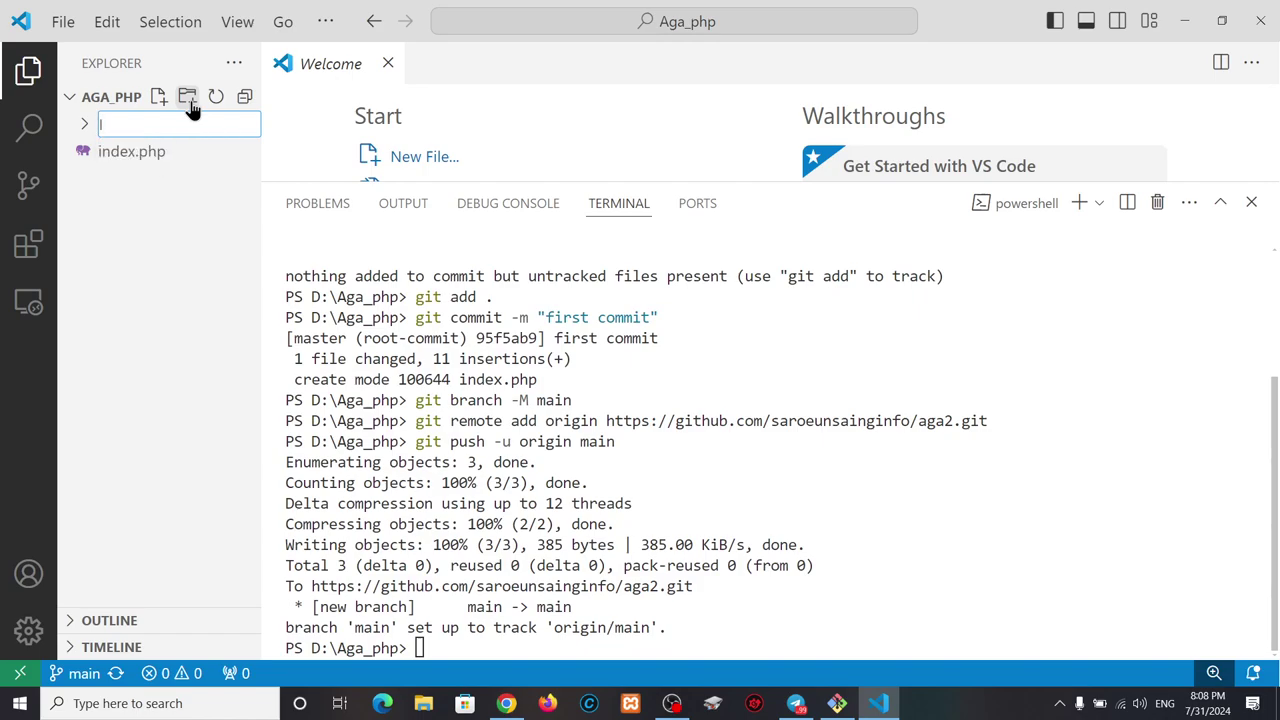
pyautogui.click(172, 287)
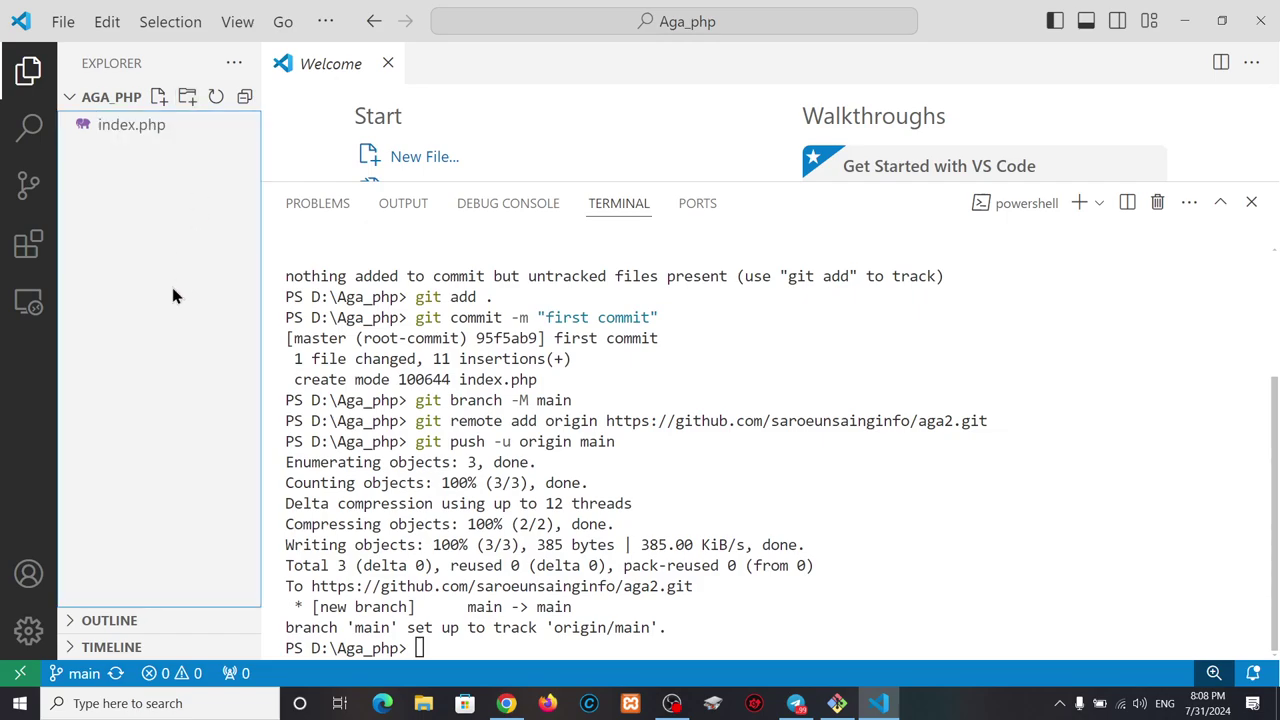
pyautogui.click(191, 99)
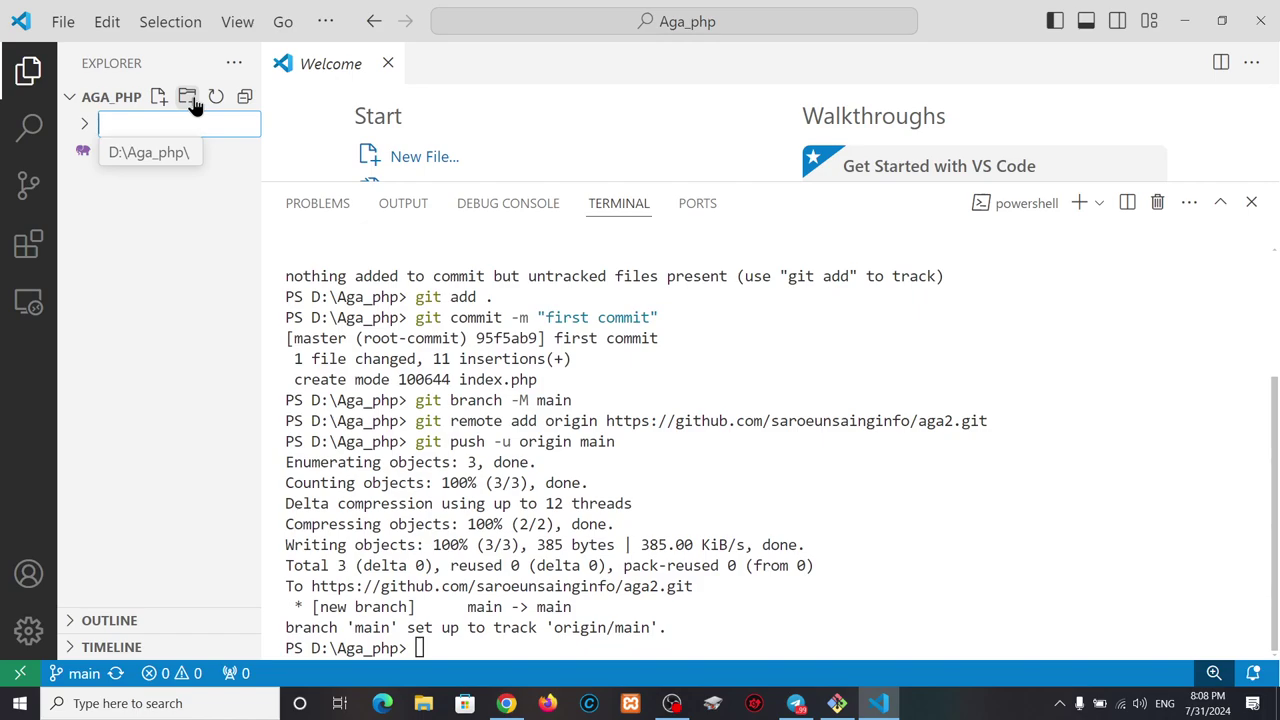
# - Name the new folder 'Css', then rename it to lowercase 'css'
pyautogui.write('Css')
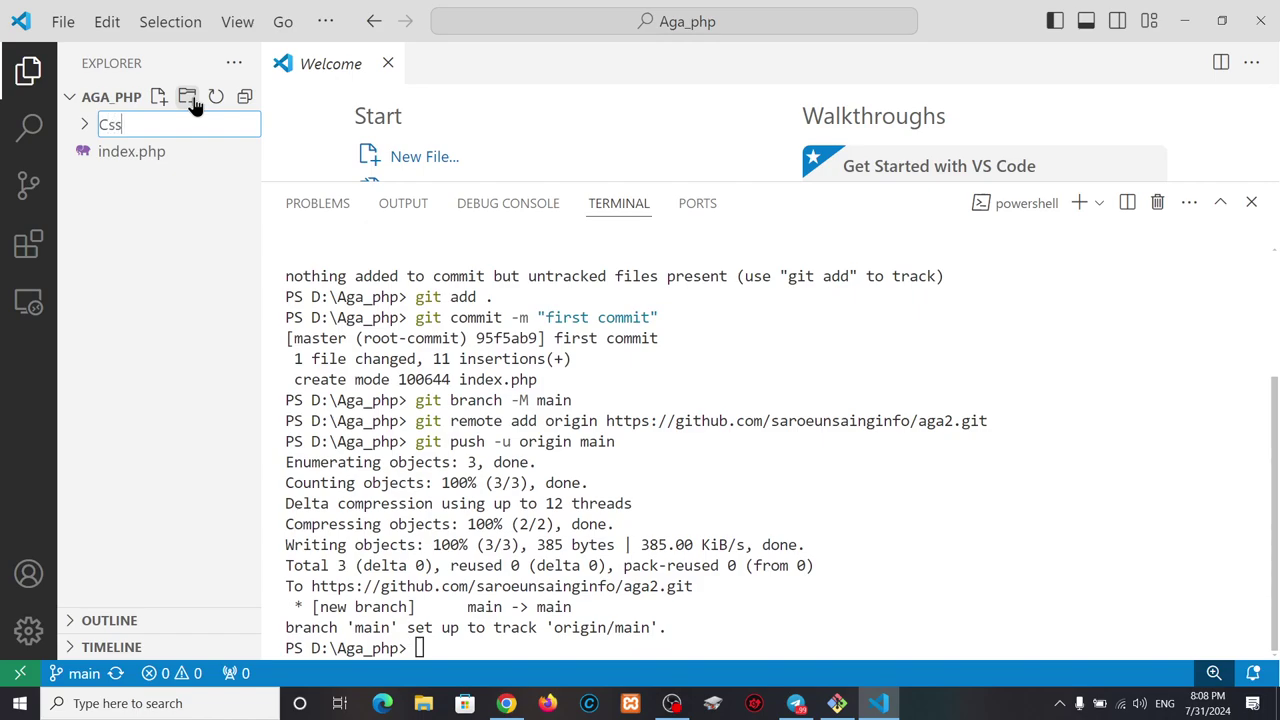
pyautogui.press('Return')
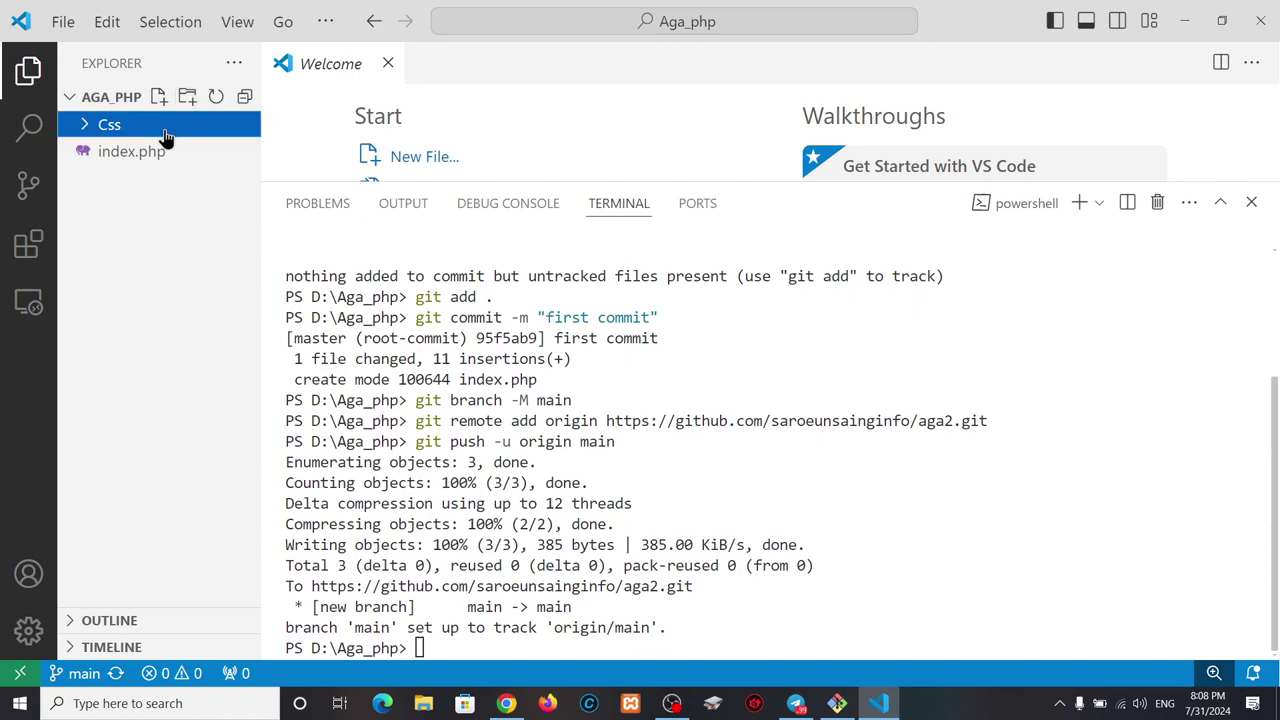
pyautogui.press('F2')
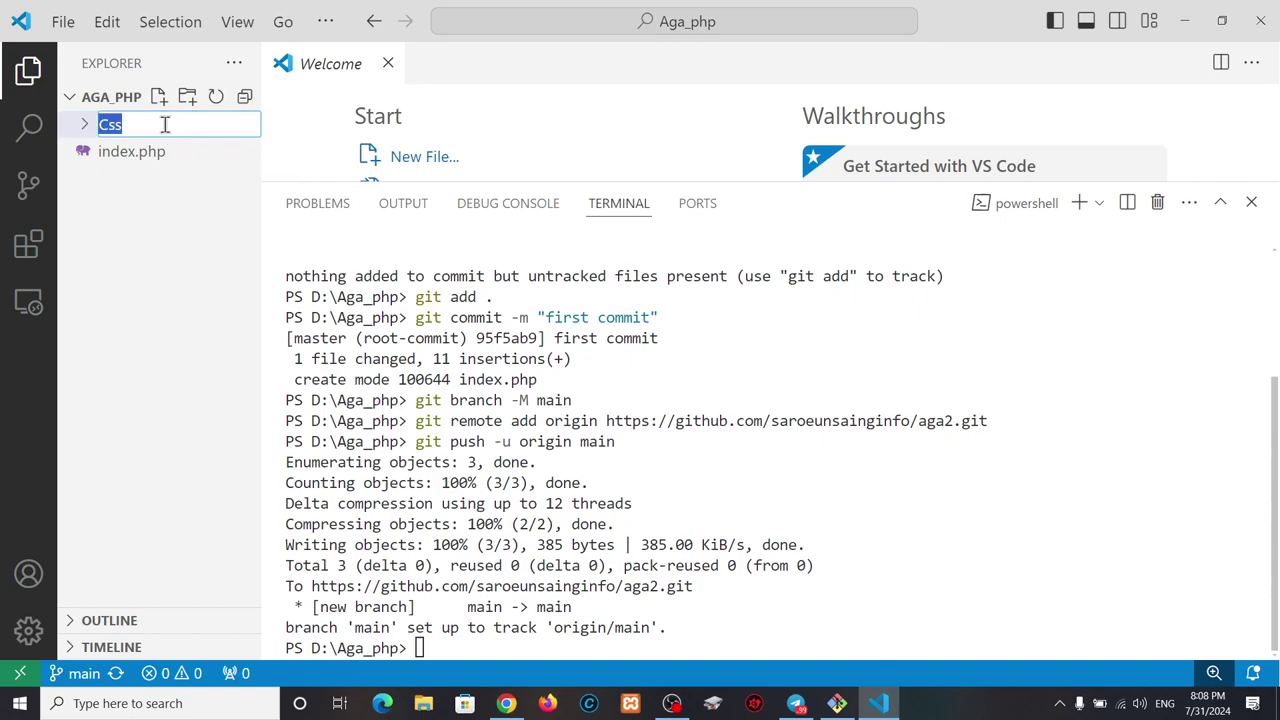
pyautogui.write('css')
pyautogui.press('Return')
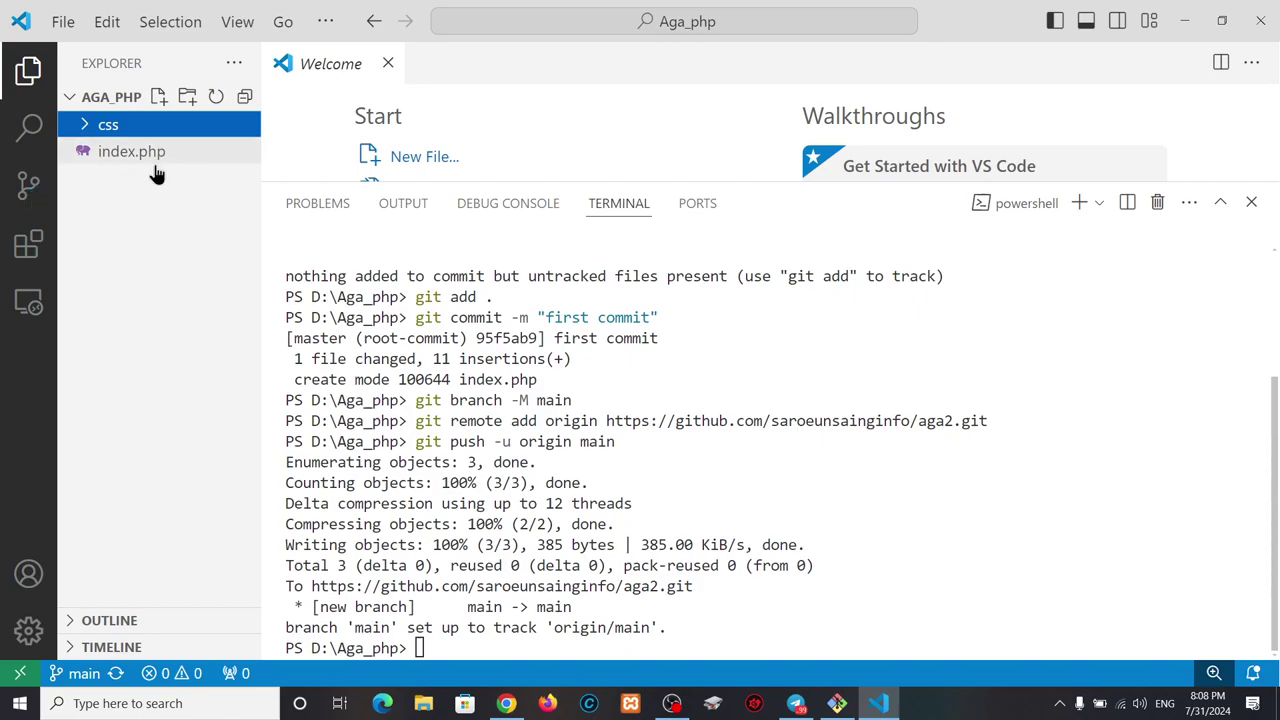
# - Create a new file 'styls.css' in the css folder and close its editor
pyautogui.click(159, 100)
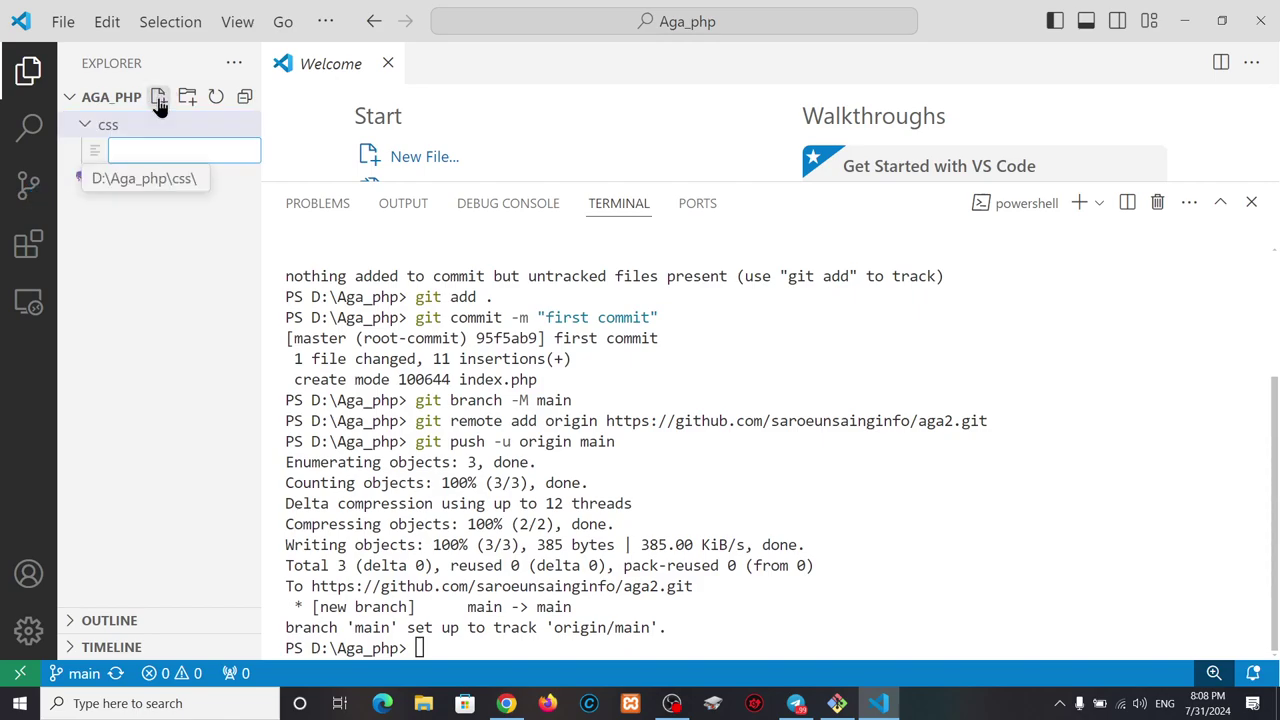
pyautogui.write('sy')
pyautogui.write('t')
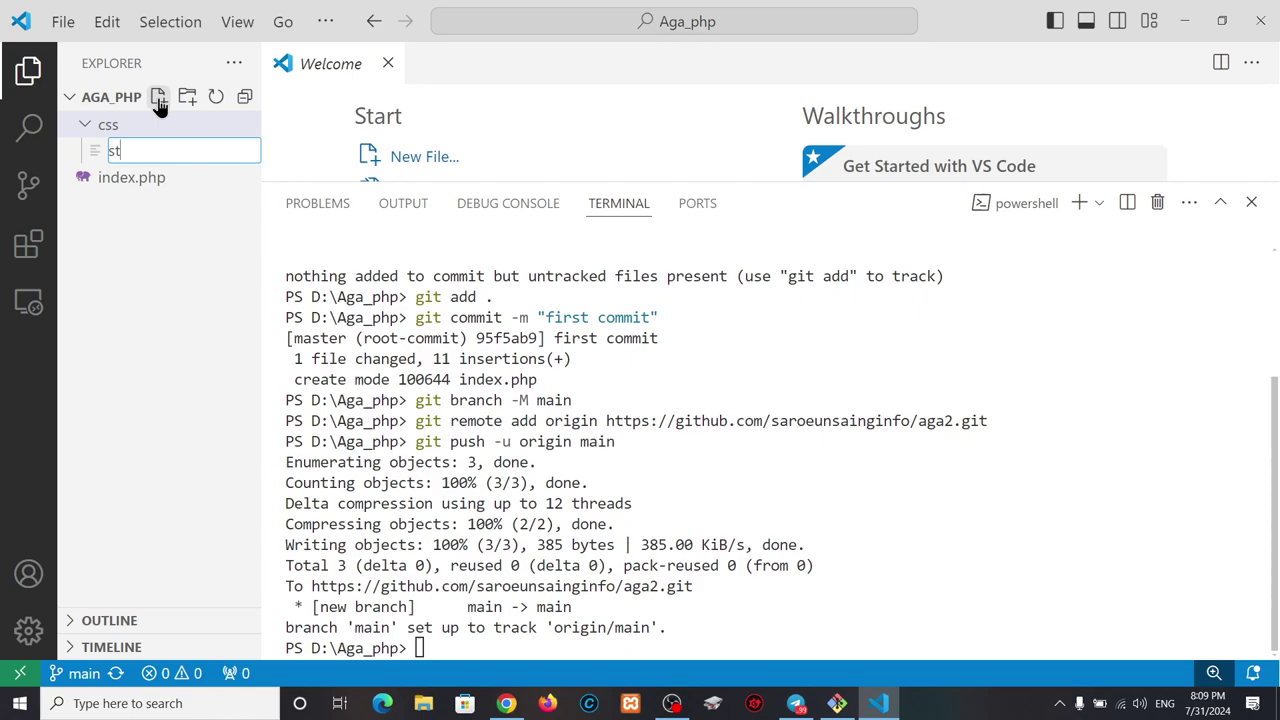
pyautogui.write('yls.')
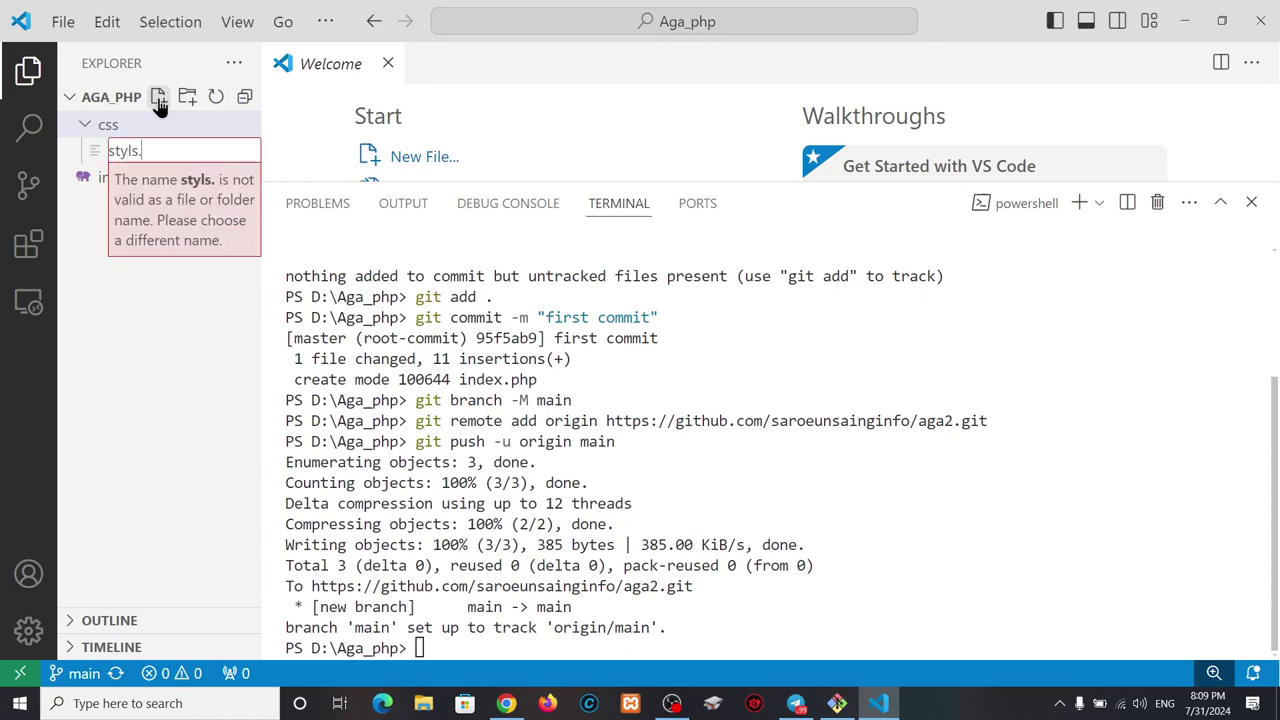
pyautogui.write('css')
pyautogui.press('Return')
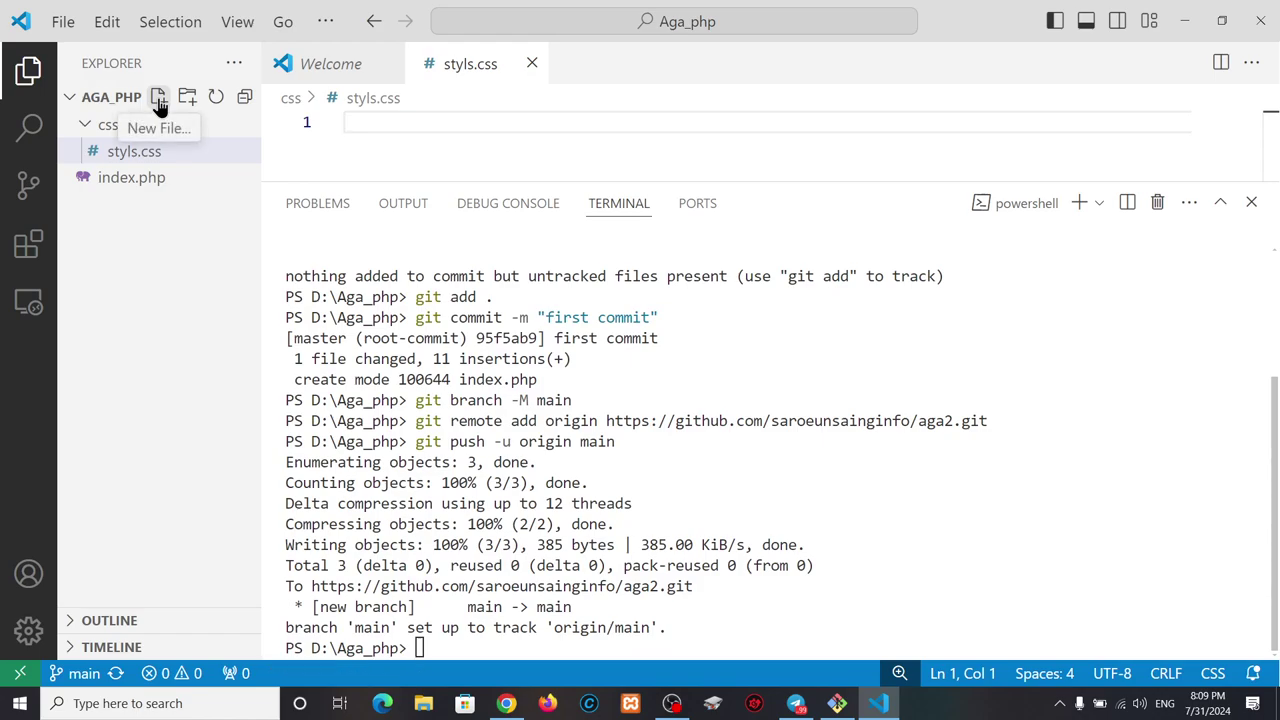
pyautogui.click(532, 63)
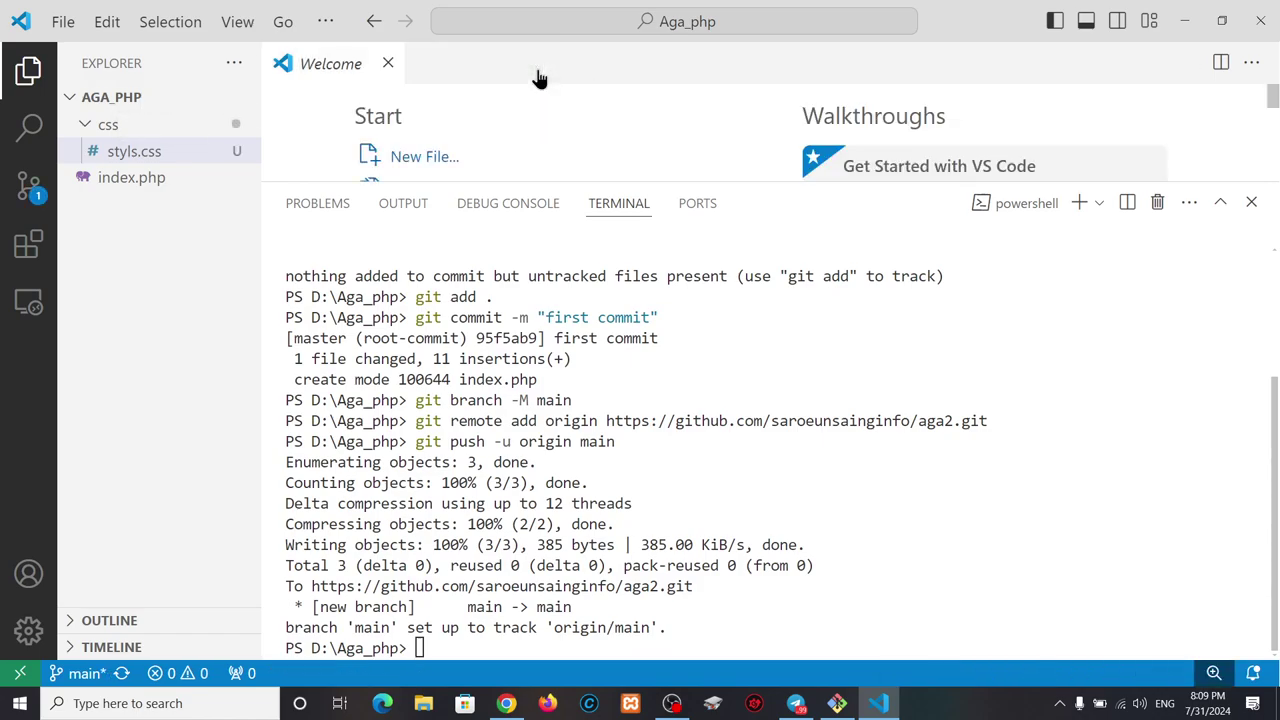
# - Rename styls.css to style.css and close its editor
pyautogui.click(155, 153)
pyautogui.press('F2')
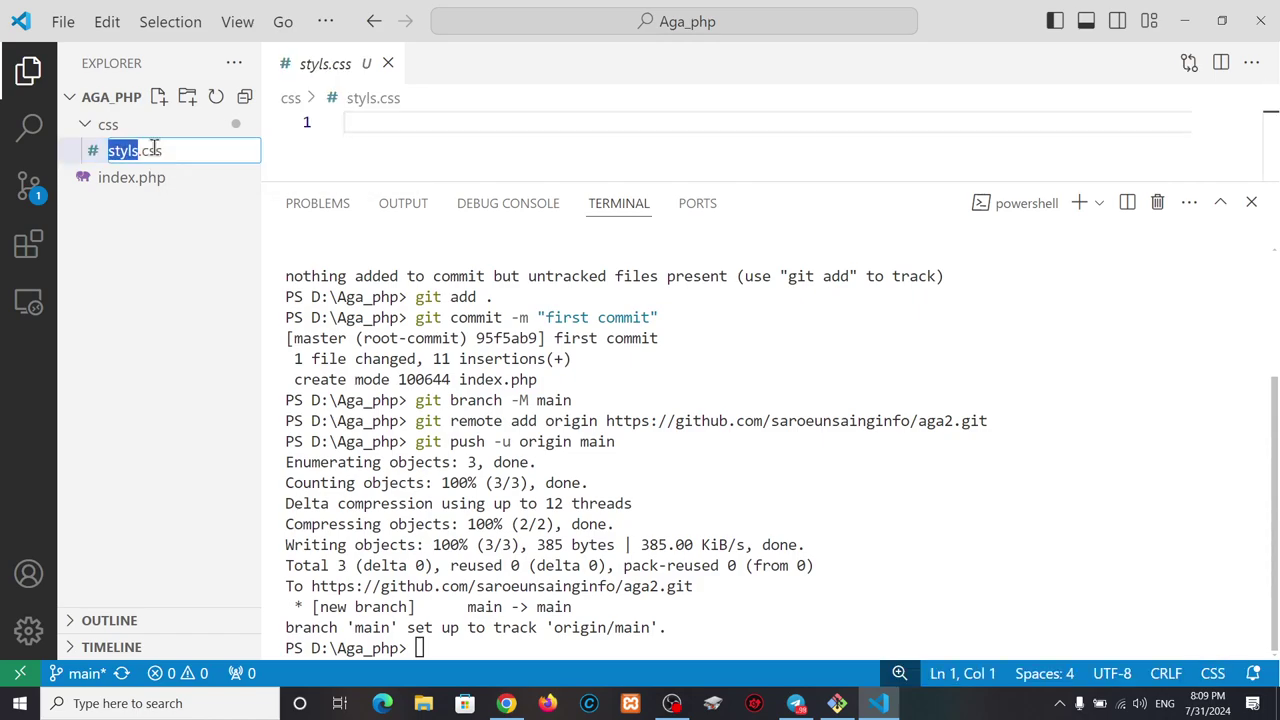
pyautogui.click(138, 150)
pyautogui.press('BackSpace')
pyautogui.write('e')
pyautogui.press('Return')
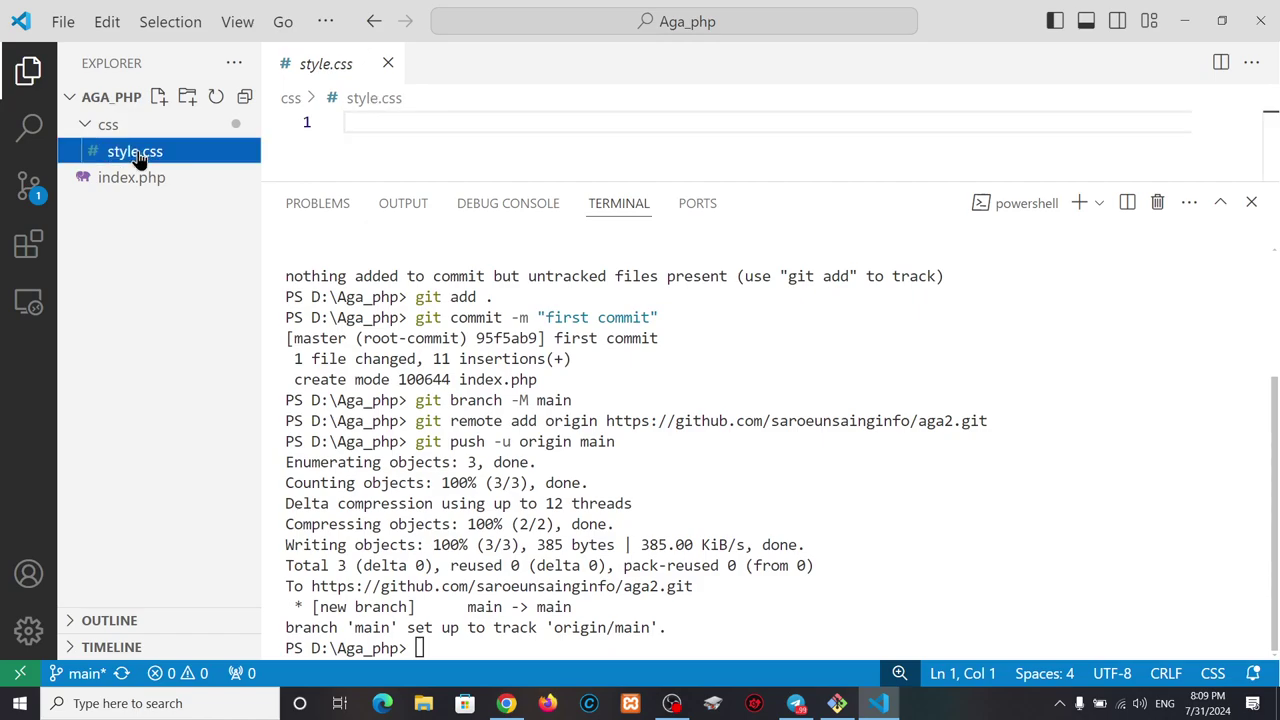
pyautogui.click(146, 245)
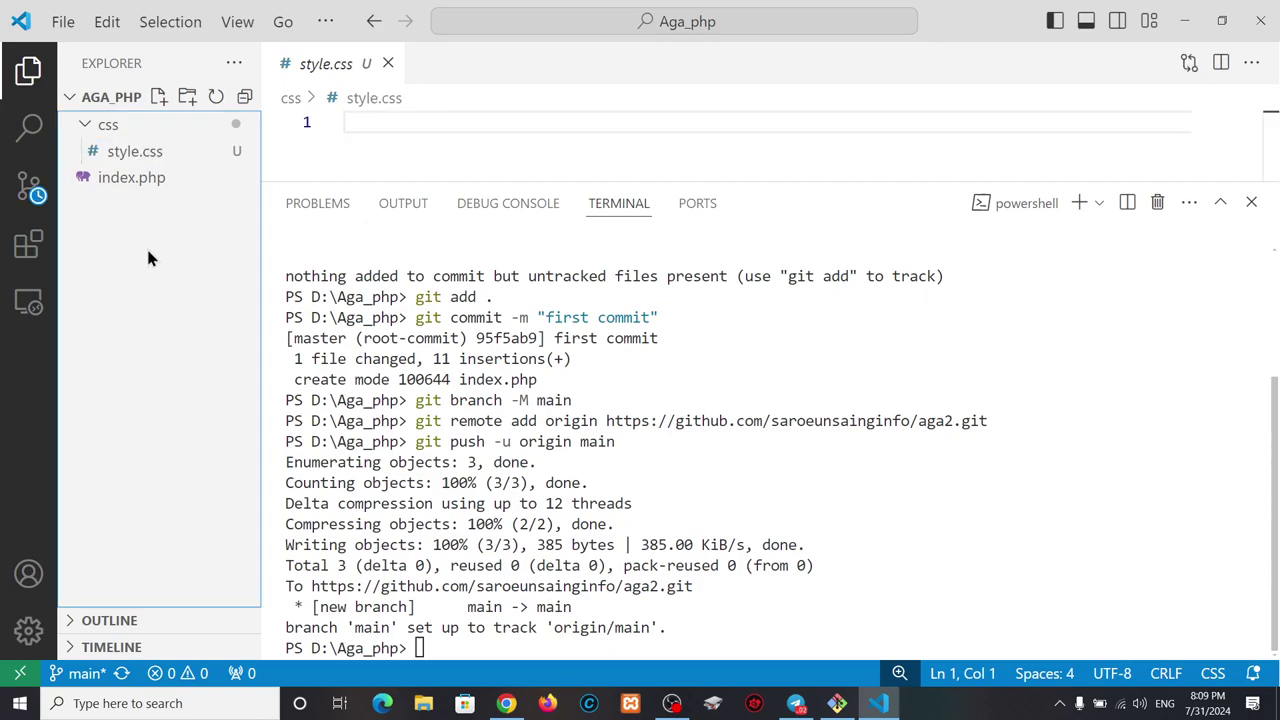
pyautogui.click(388, 63)
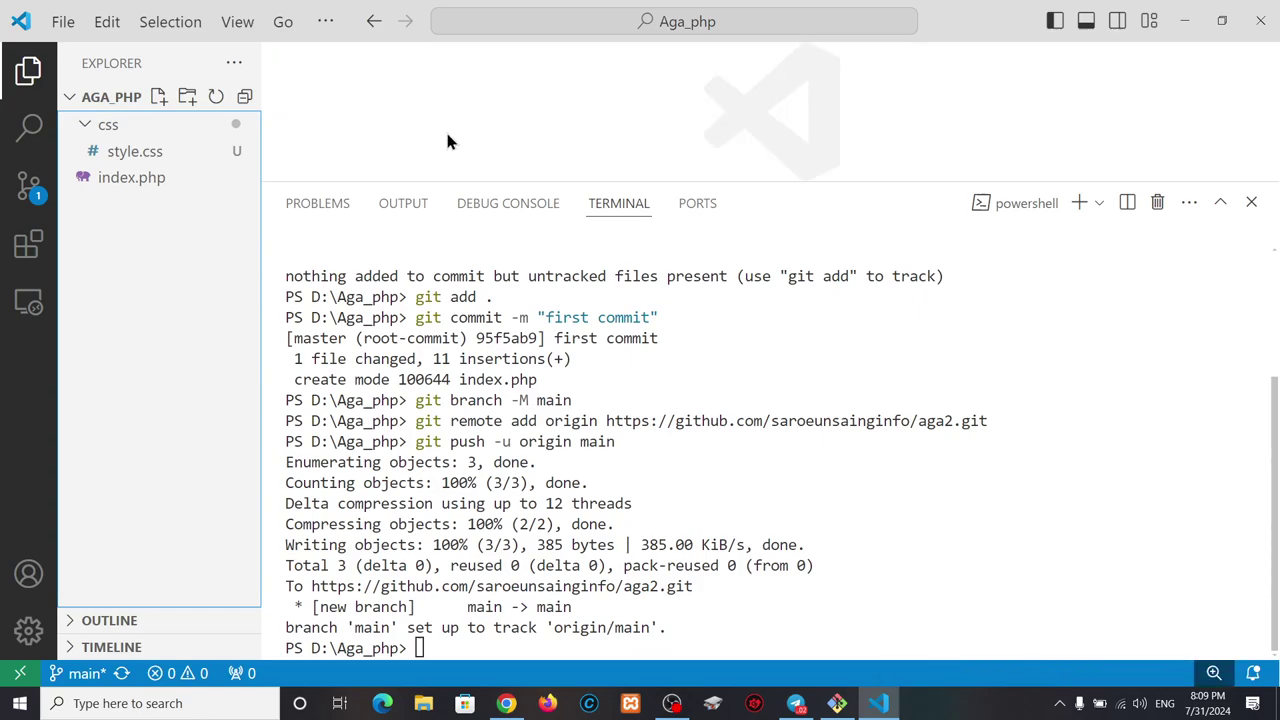
# - Run git status in the terminal, then begin typing a git add command
pyautogui.click(439, 649)
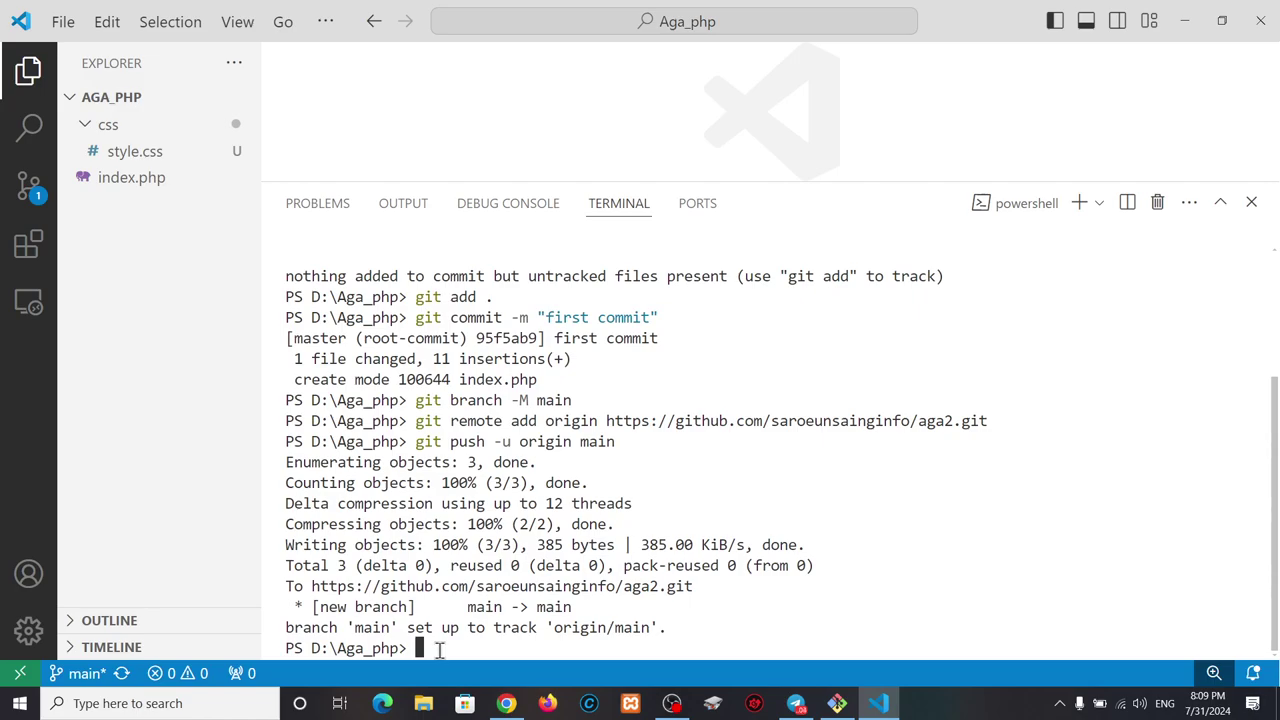
pyautogui.write('git ')
pyautogui.write('s')
pyautogui.write('tatus')
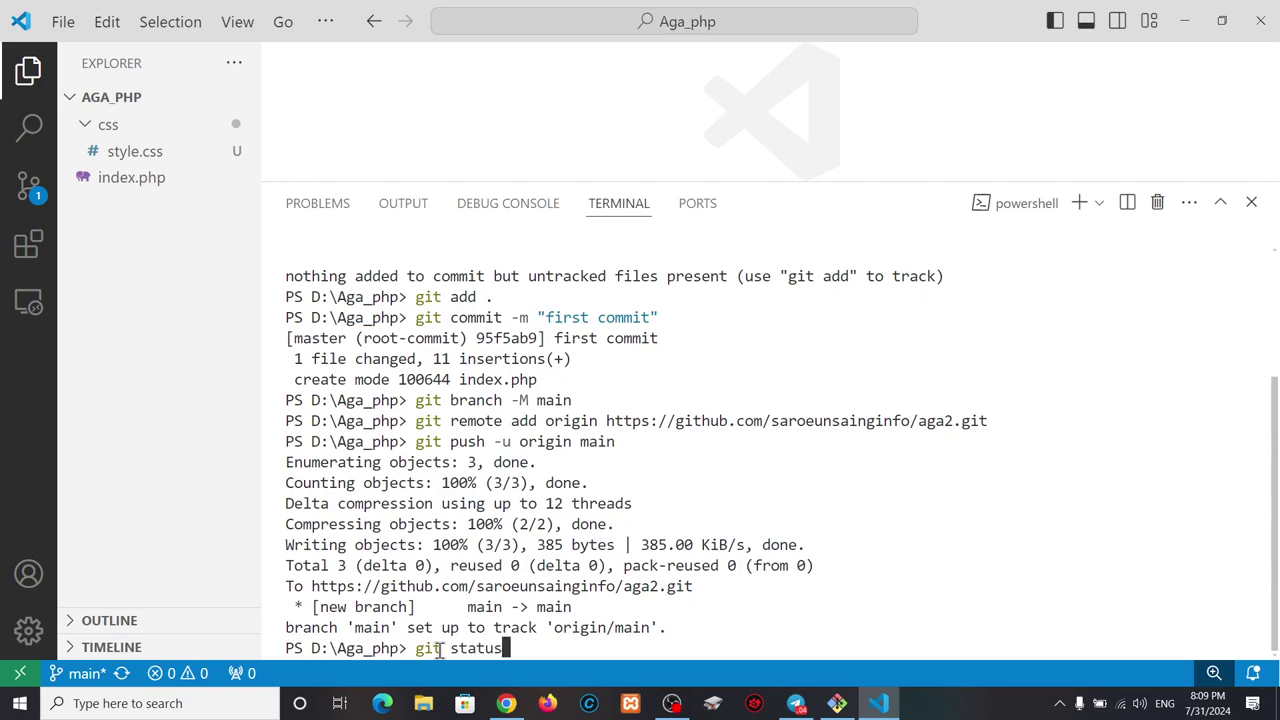
pyautogui.press('Return')
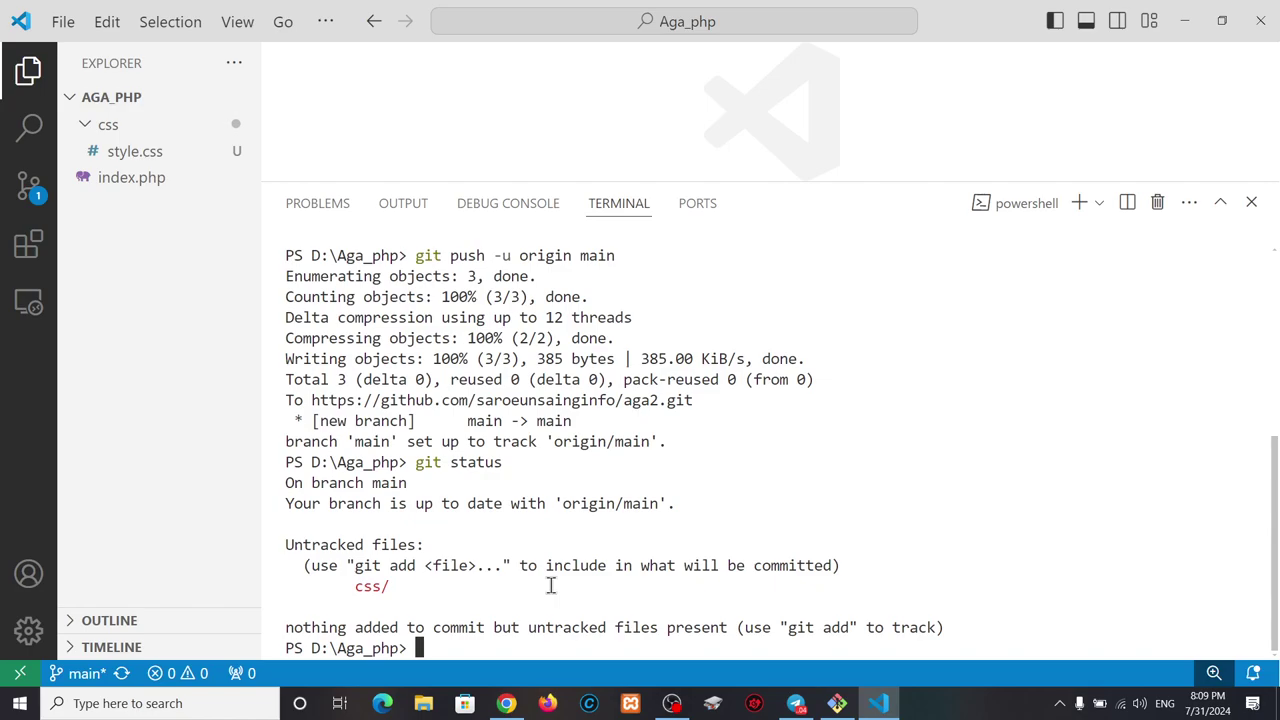
pyautogui.write('git ad')
pyautogui.write('d')
pyautogui.press('BackSpace')
pyautogui.press('BackSpace')
pyautogui.press('BackSpace')
pyautogui.press('BackSpace')
pyautogui.press('BackSpace')
pyautogui.press('BackSpace')
pyautogui.write('git')
pyautogui.write('add')
# - Run git add ., git commit -m "add css", and git push in the terminal
pyautogui.write('.')
pyautogui.press('Return')
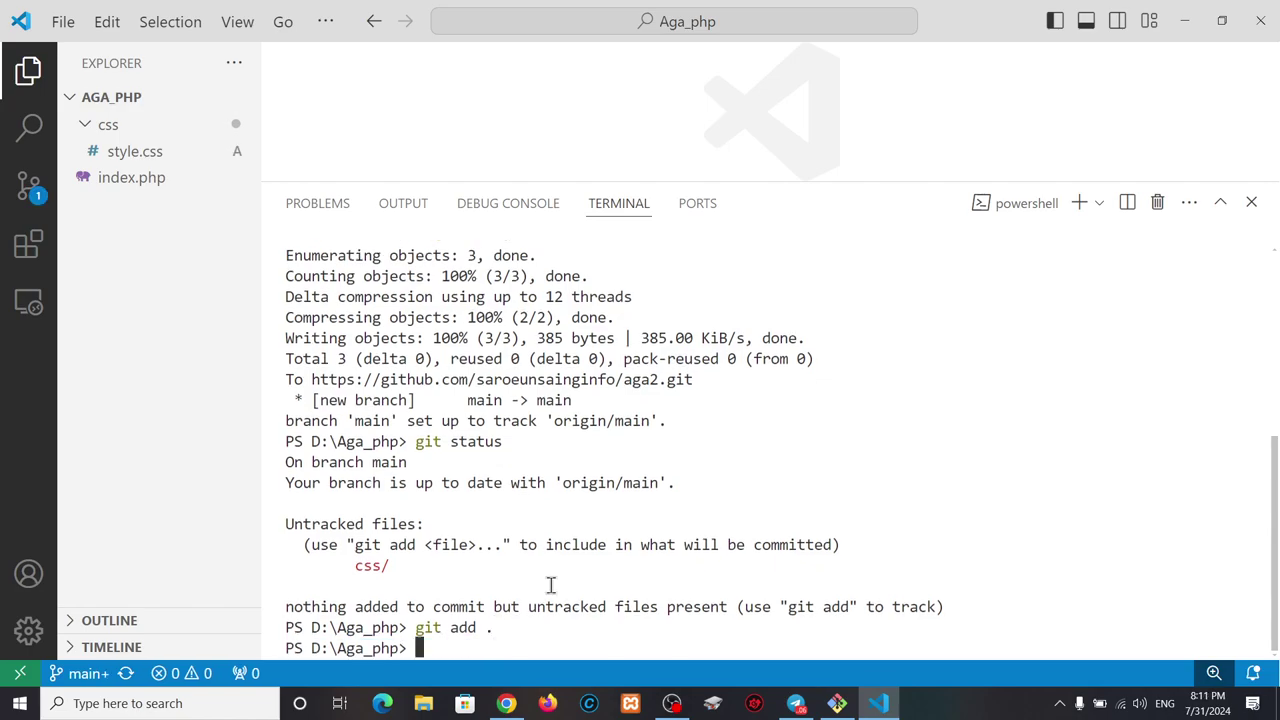
pyautogui.write('git')
pyautogui.write(' commit')
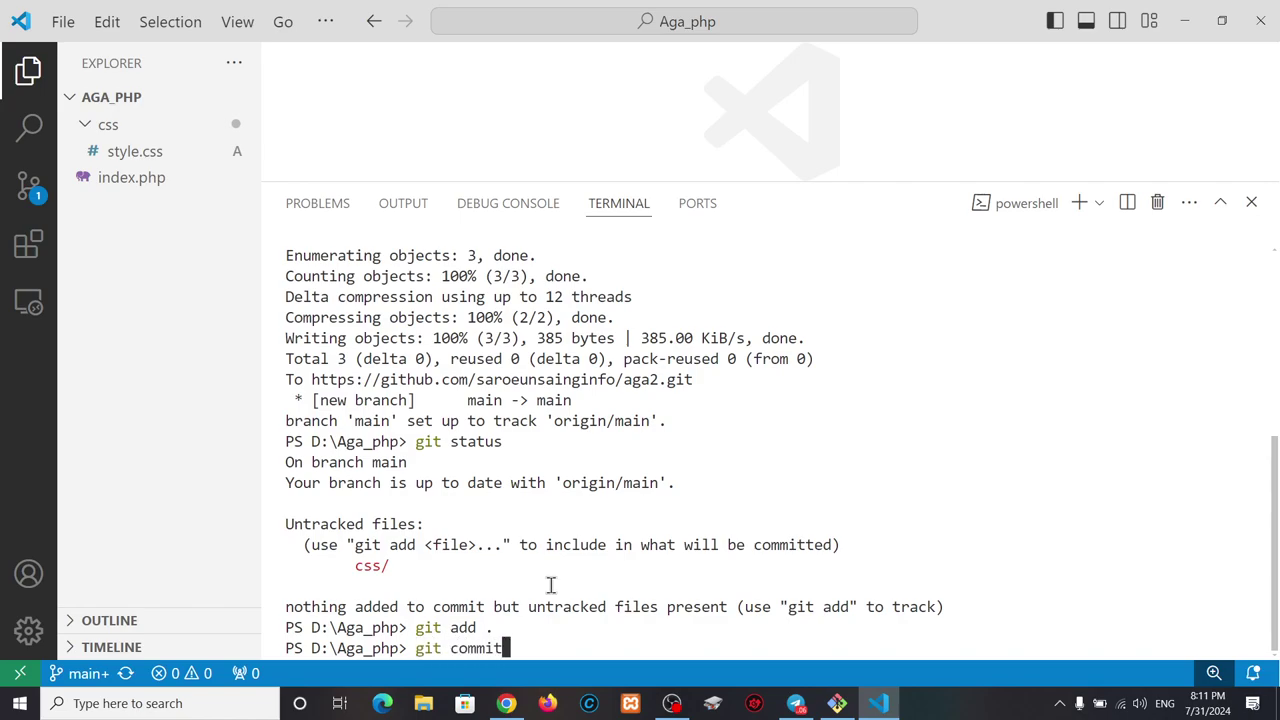
pyautogui.write(' -m ')
pyautogui.write('""')
pyautogui.press('Left')
pyautogui.write('add css ')
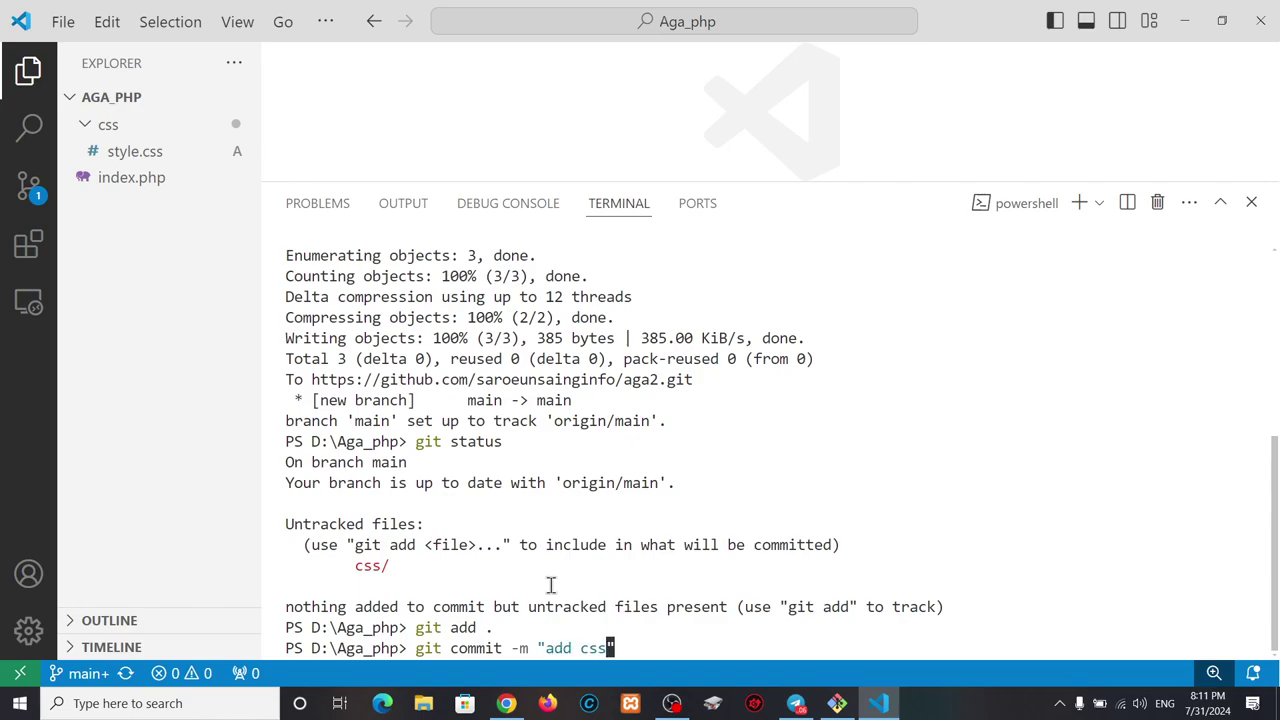
pyautogui.write('f')
pyautogui.write('o')
pyautogui.press('BackSpace')
pyautogui.press('BackSpace')
pyautogui.press('BackSpace')
pyautogui.press('End')
pyautogui.press('Return')
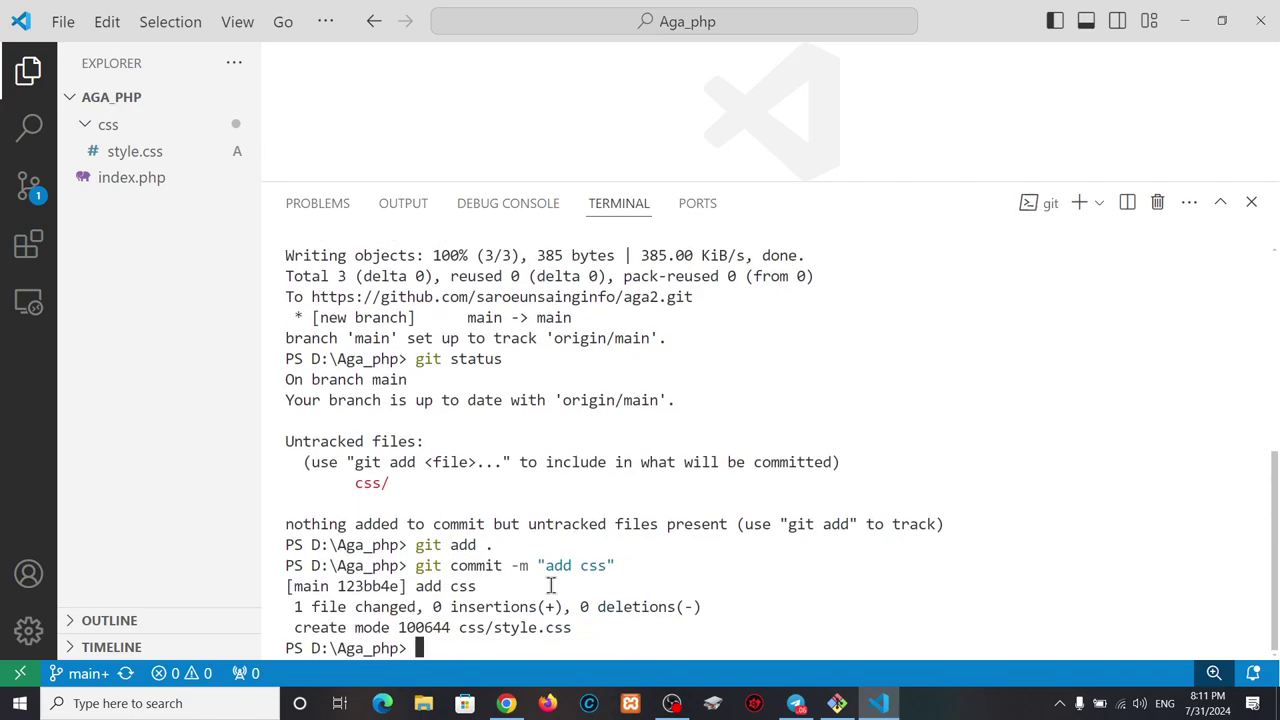
pyautogui.write('git ')
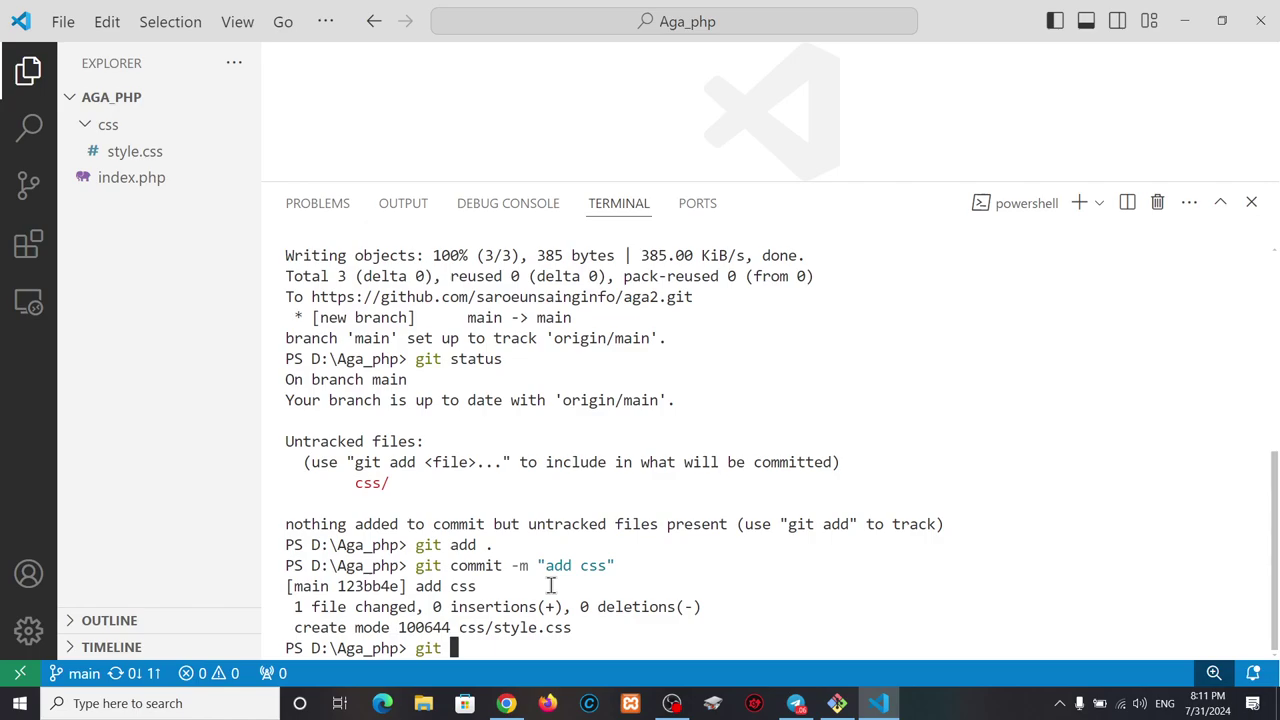
pyautogui.write('push')
pyautogui.press('Return')
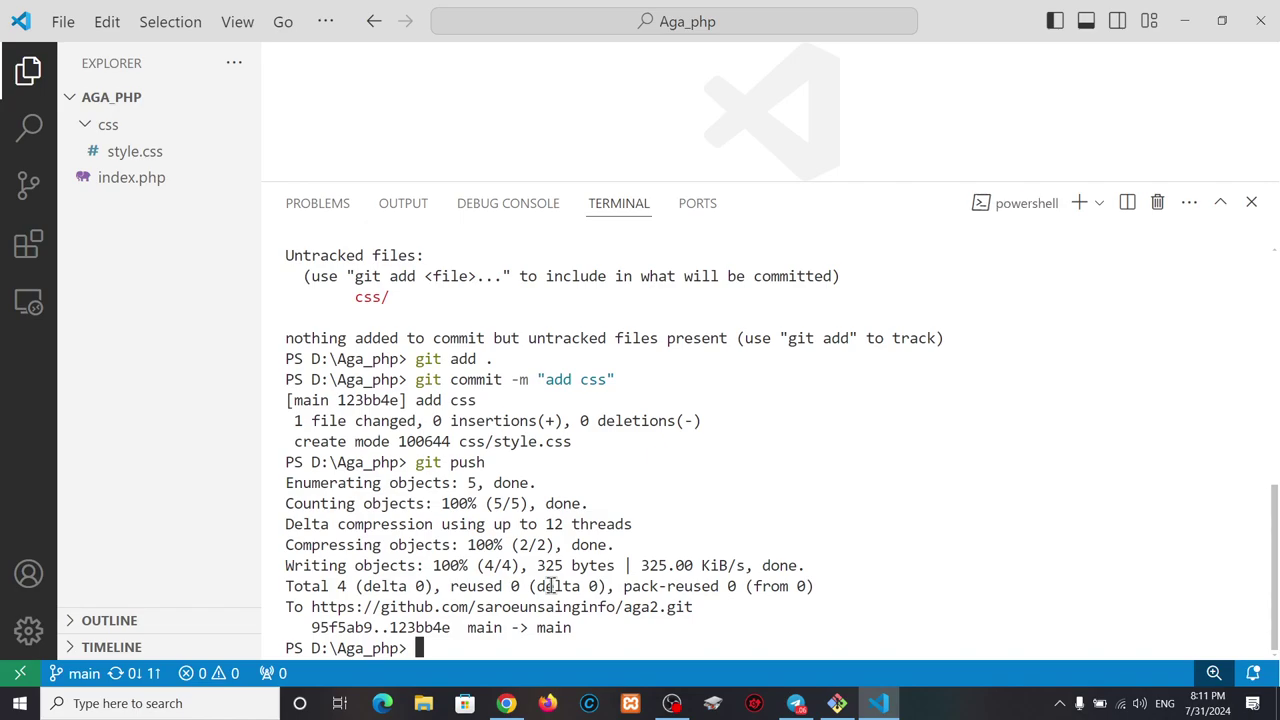
# - Reload the aga2 repository page and open css/style.css from the file tree
pyautogui.click(509, 704)
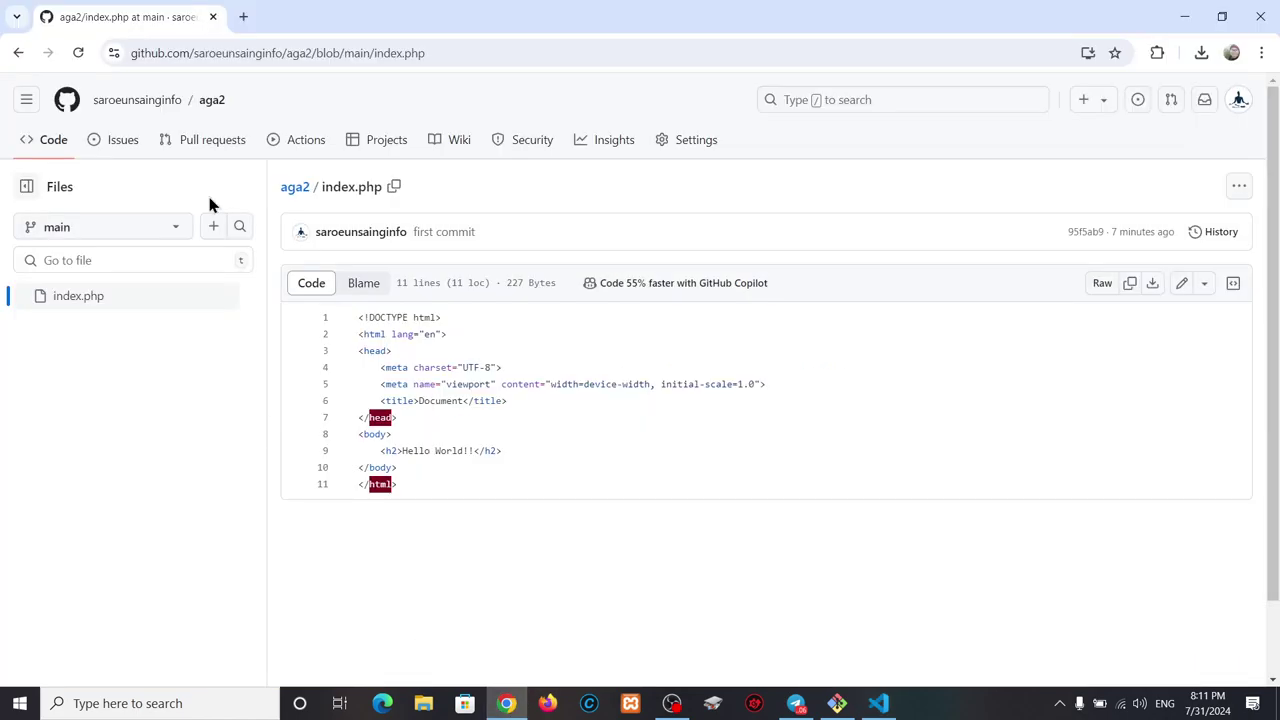
pyautogui.click(79, 53)
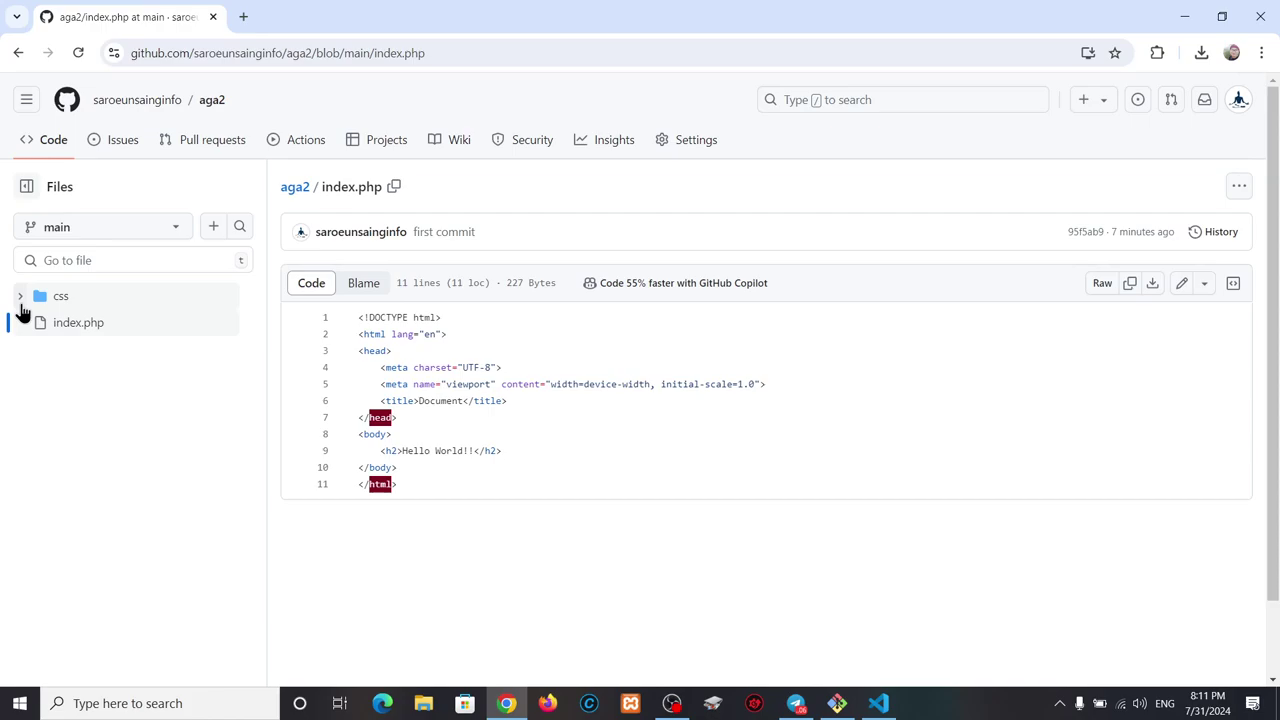
pyautogui.click(20, 302)
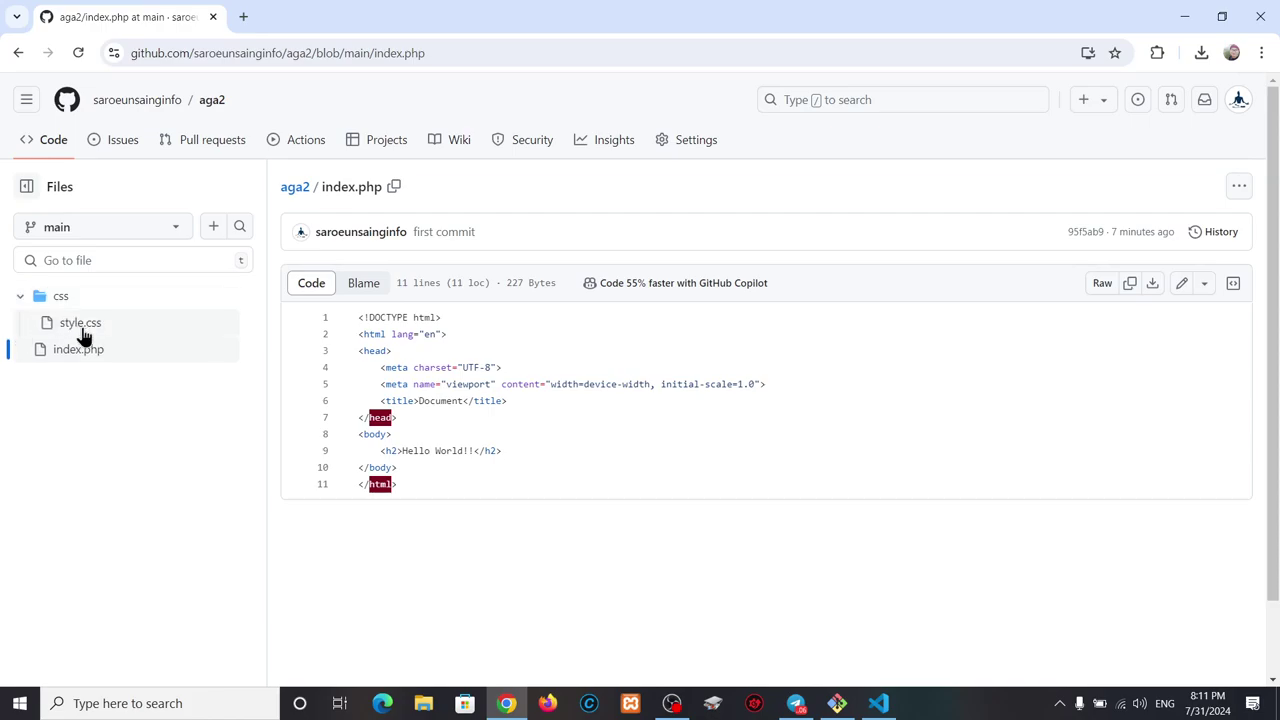
pyautogui.click(84, 337)
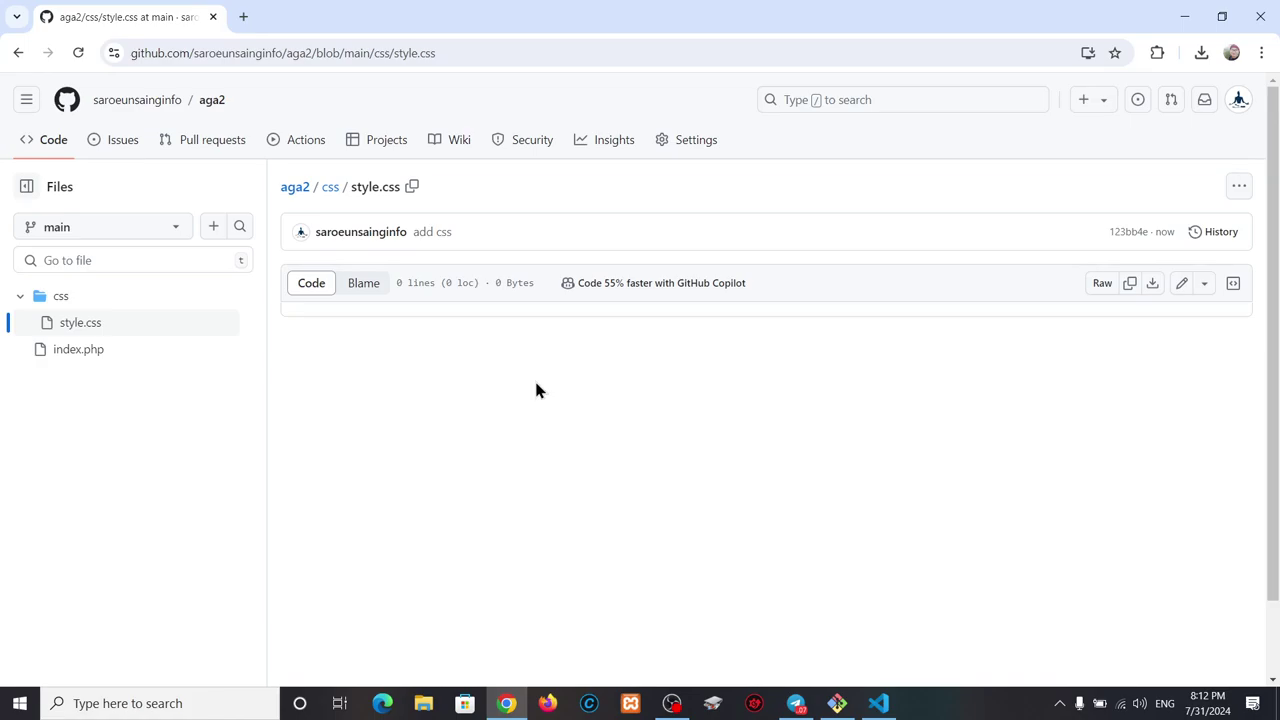
# - Open the aga2 repository's Branches settings, which show no protection rules, then switch to OBS
pyautogui.click(680, 143)
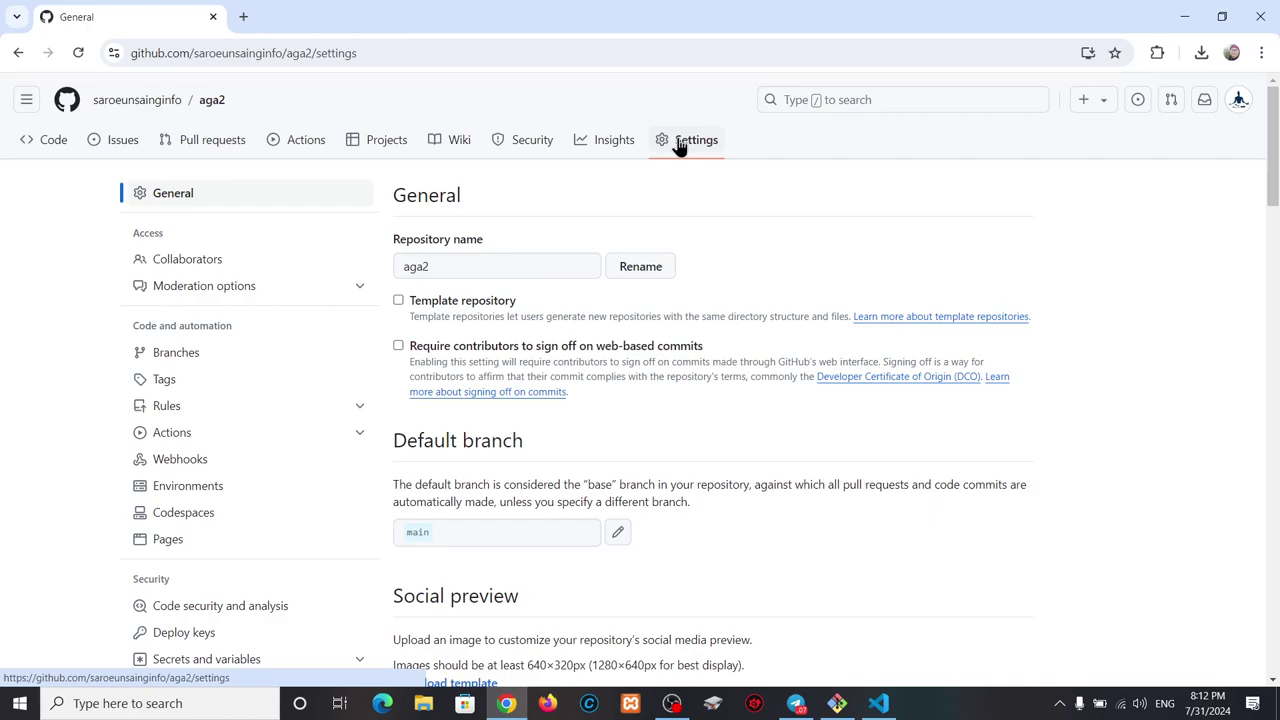
pyautogui.click(192, 354)
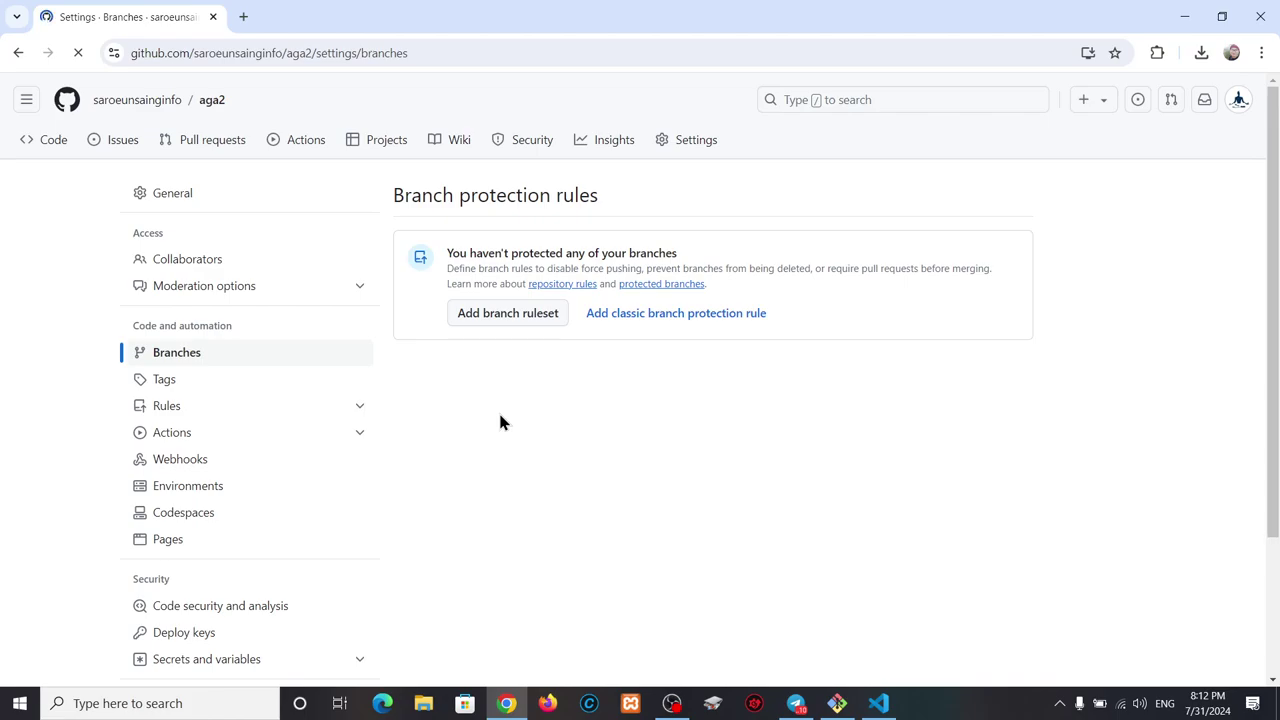
pyautogui.click(674, 703)
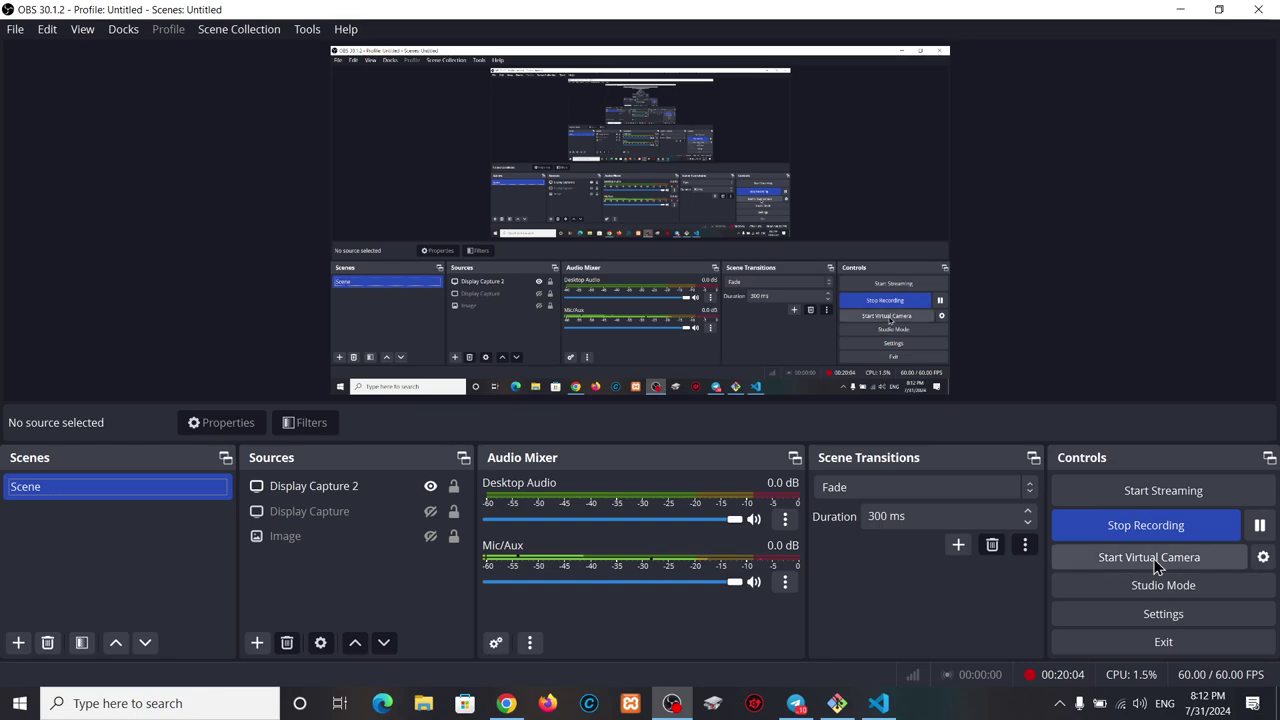
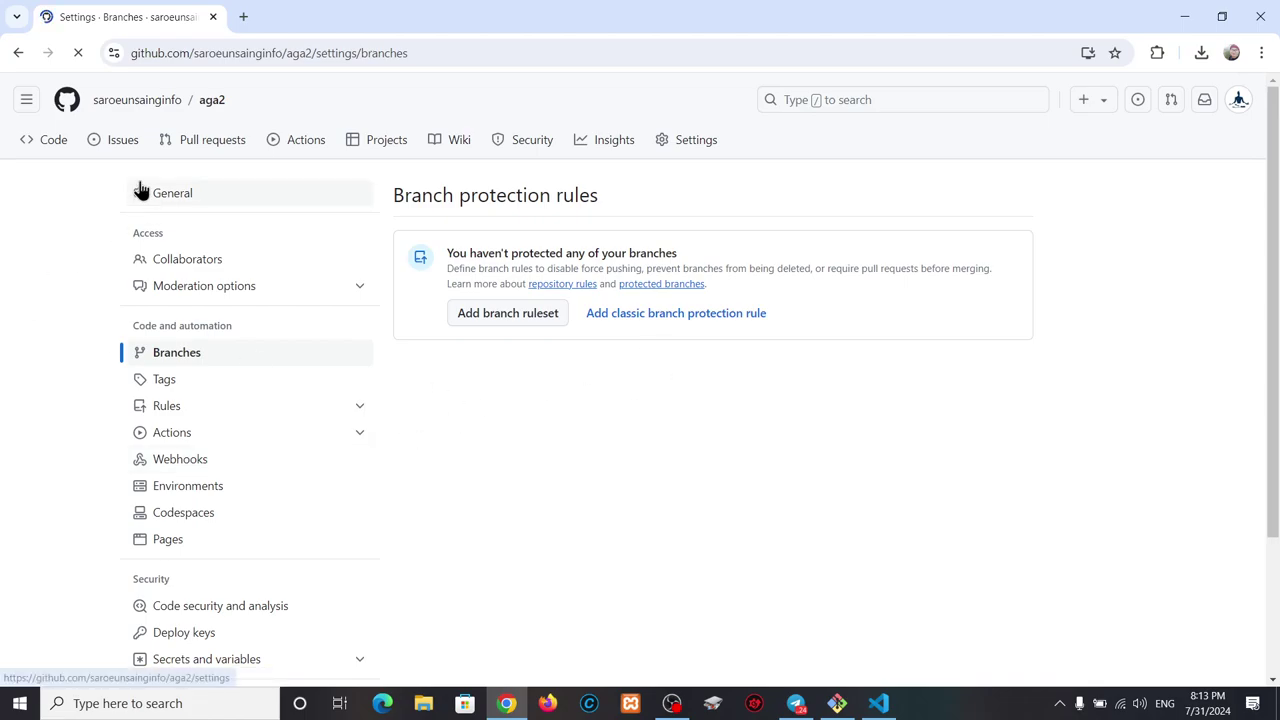
# - Return to the aga2 repository's Code page and open its branches and tags list
pyautogui.click(55, 145)
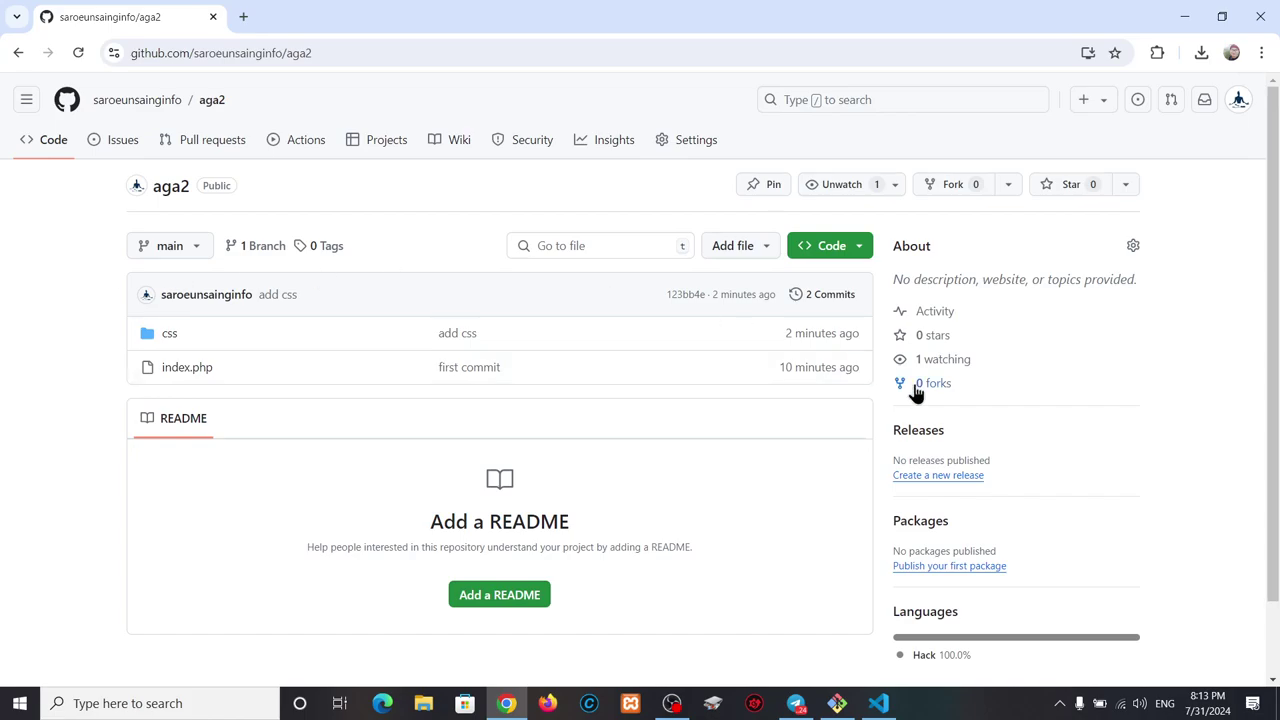
pyautogui.scroll(-1, 985, 497)
pyautogui.scroll(1, 985, 497)
pyautogui.click(188, 258)
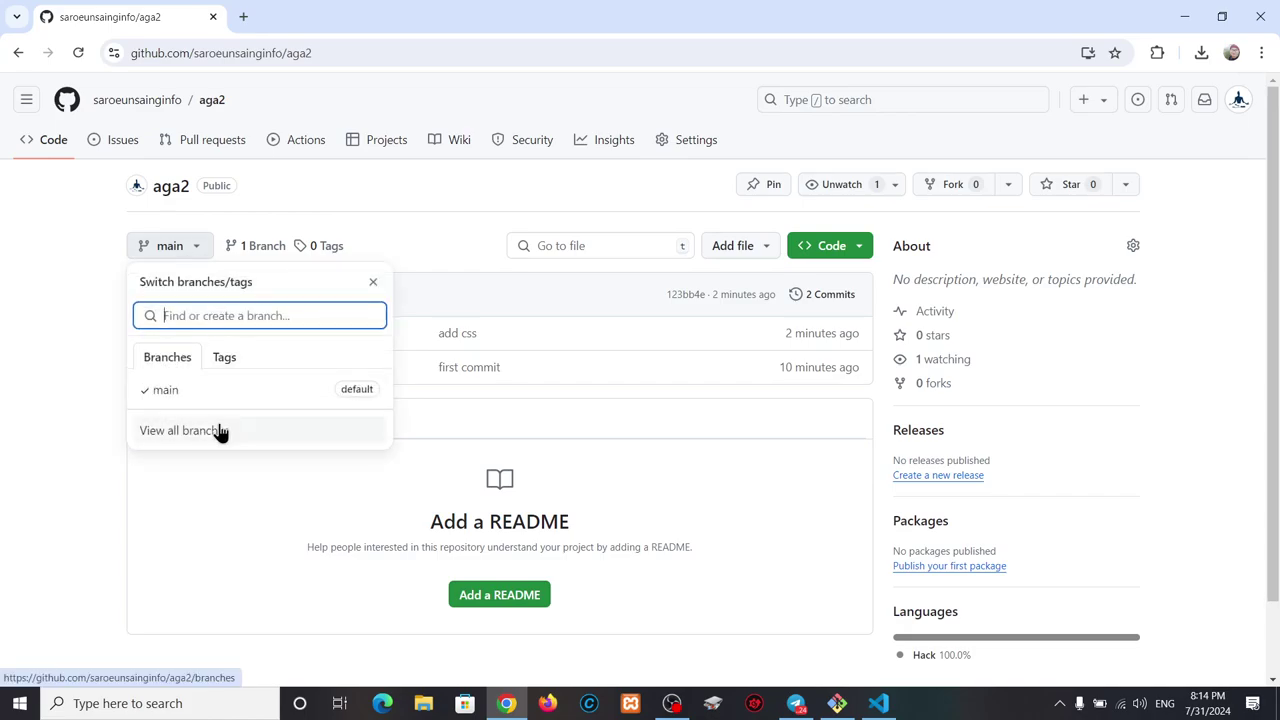
# - View all aga2 branches (only main), go back to the Code page, and bring up Task View
pyautogui.click(180, 431)
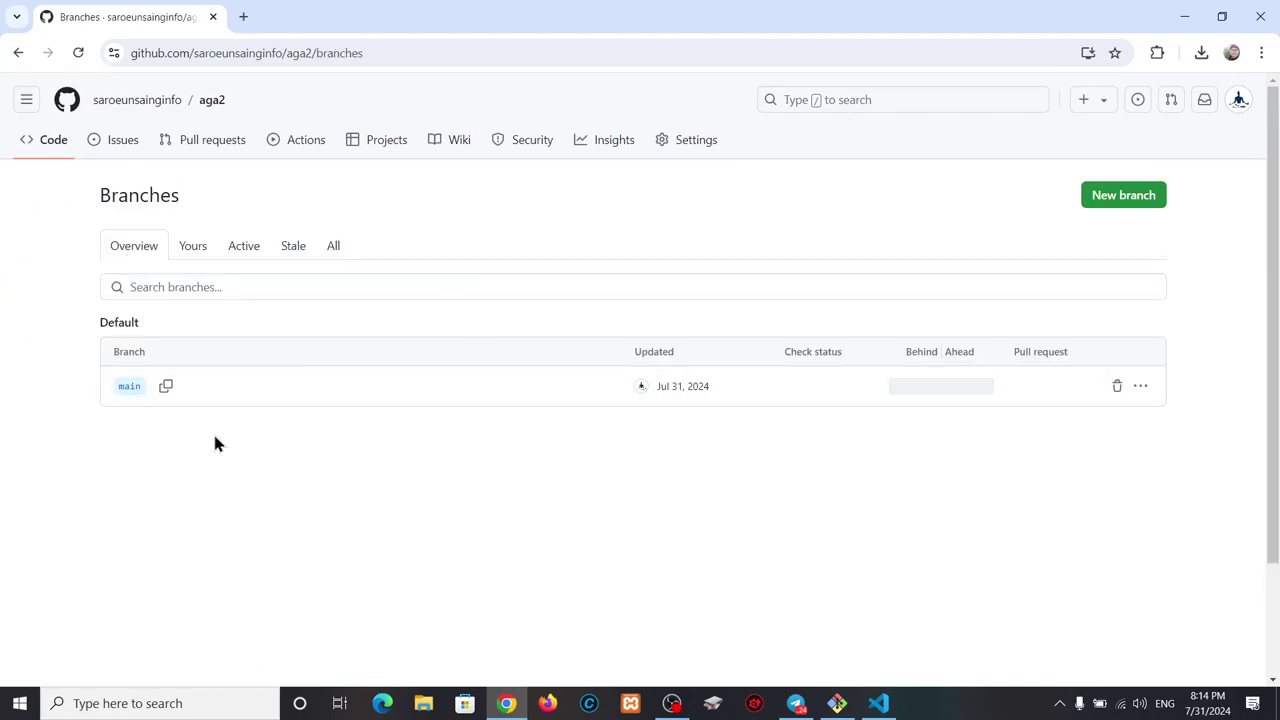
pyautogui.click(1133, 197)
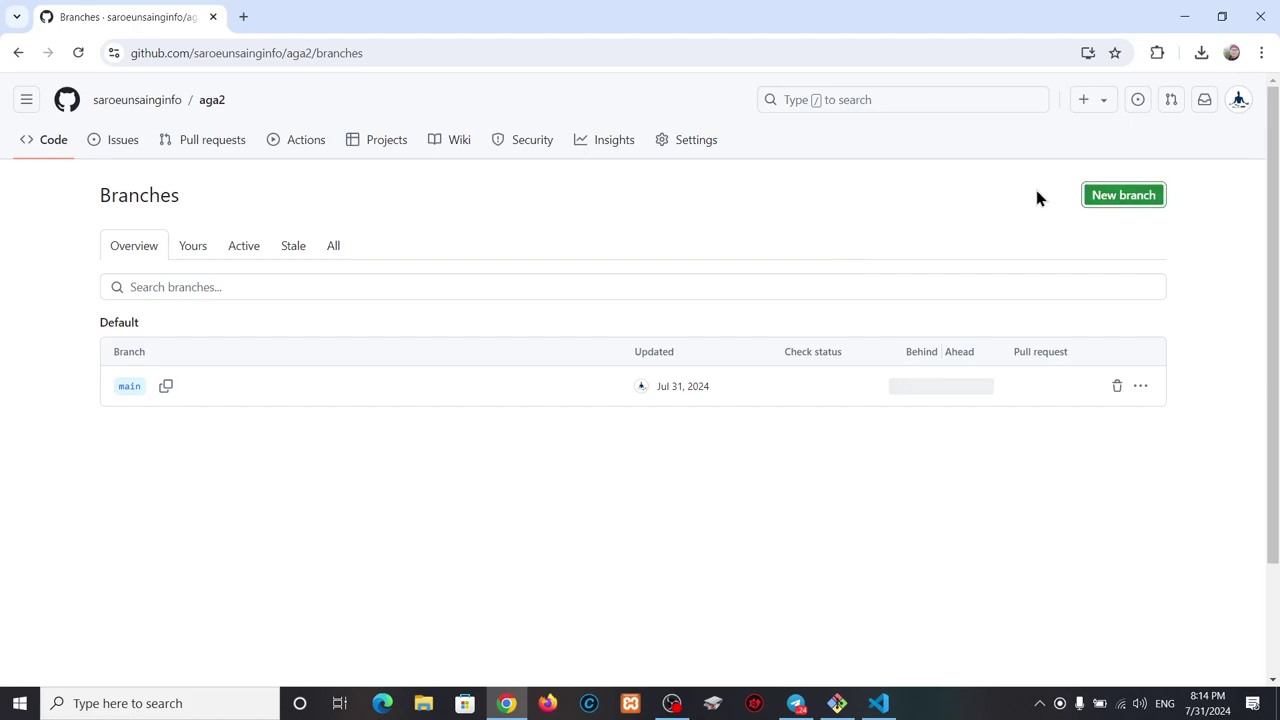
pyautogui.click(1117, 204)
pyautogui.scroll(-3, 447, 582)
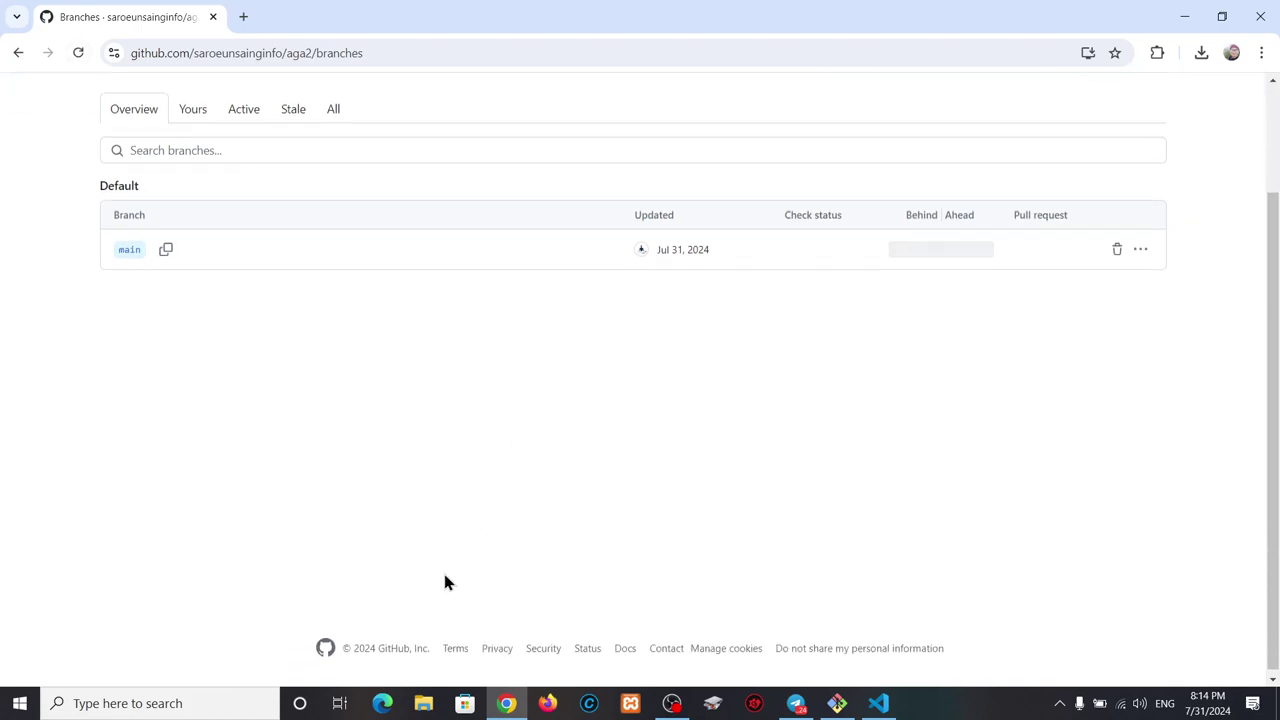
pyautogui.scroll(3, 447, 582)
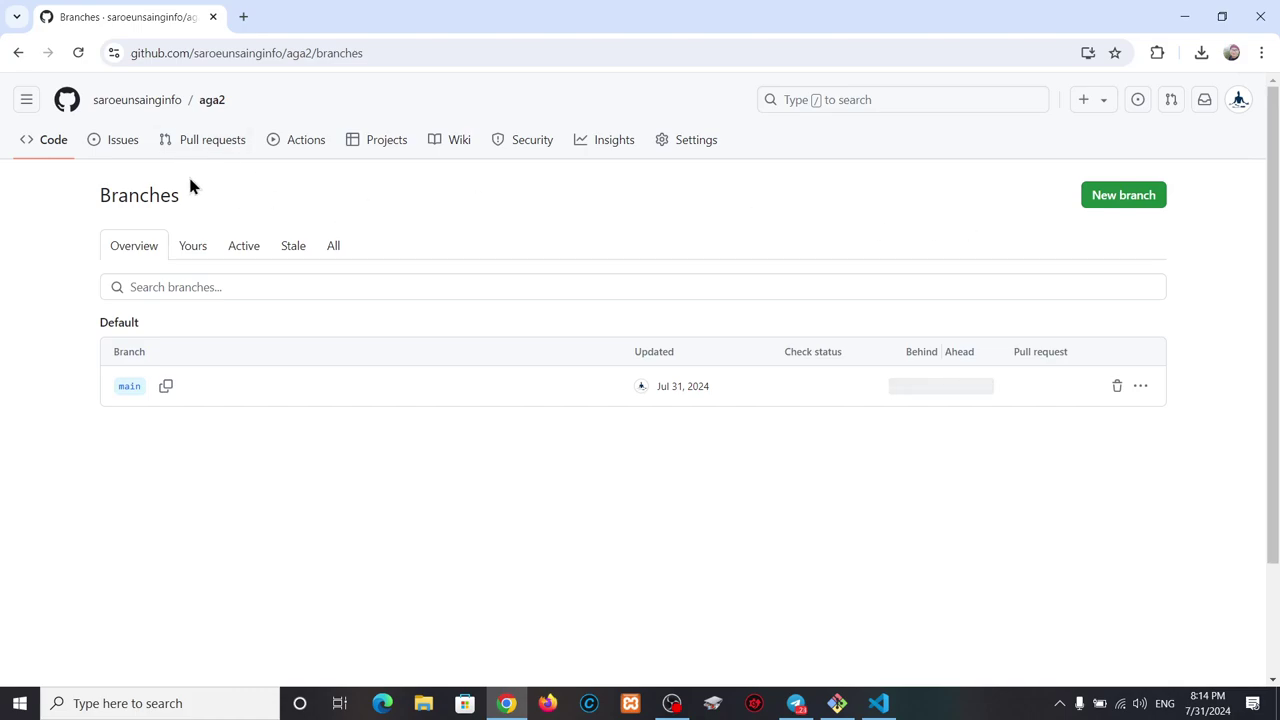
pyautogui.click(53, 143)
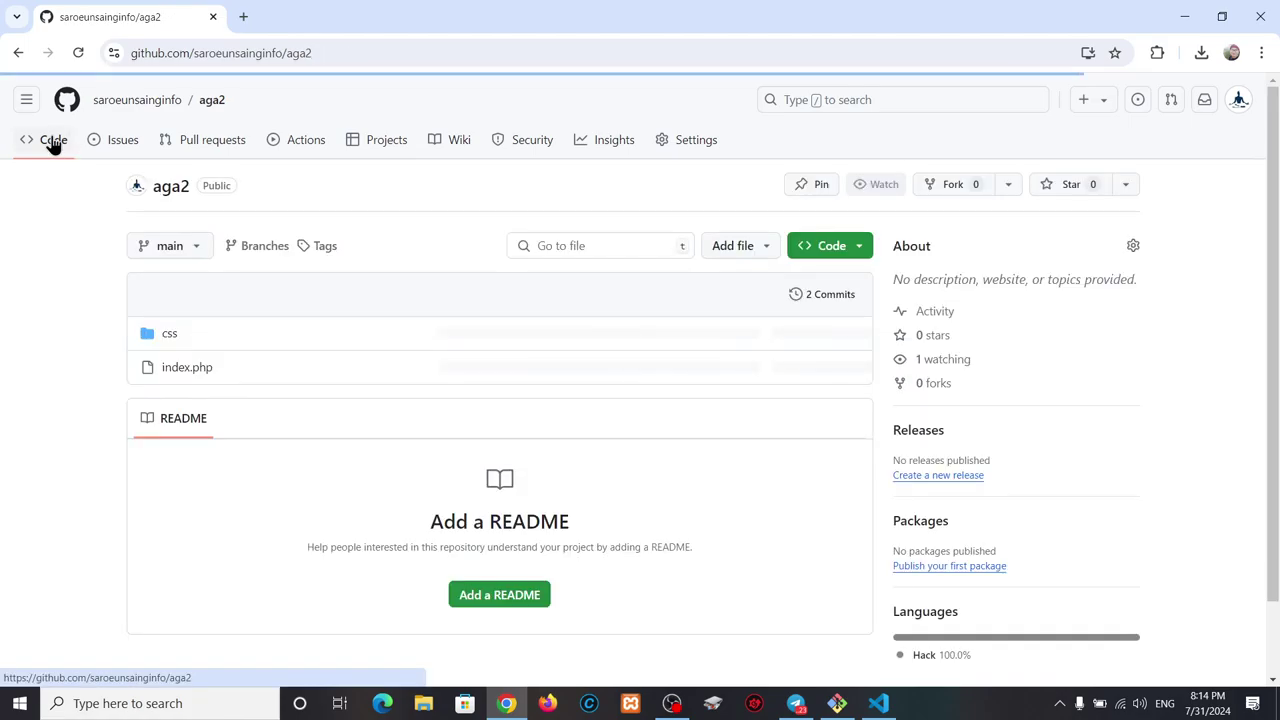
pyautogui.press('super+Tab')
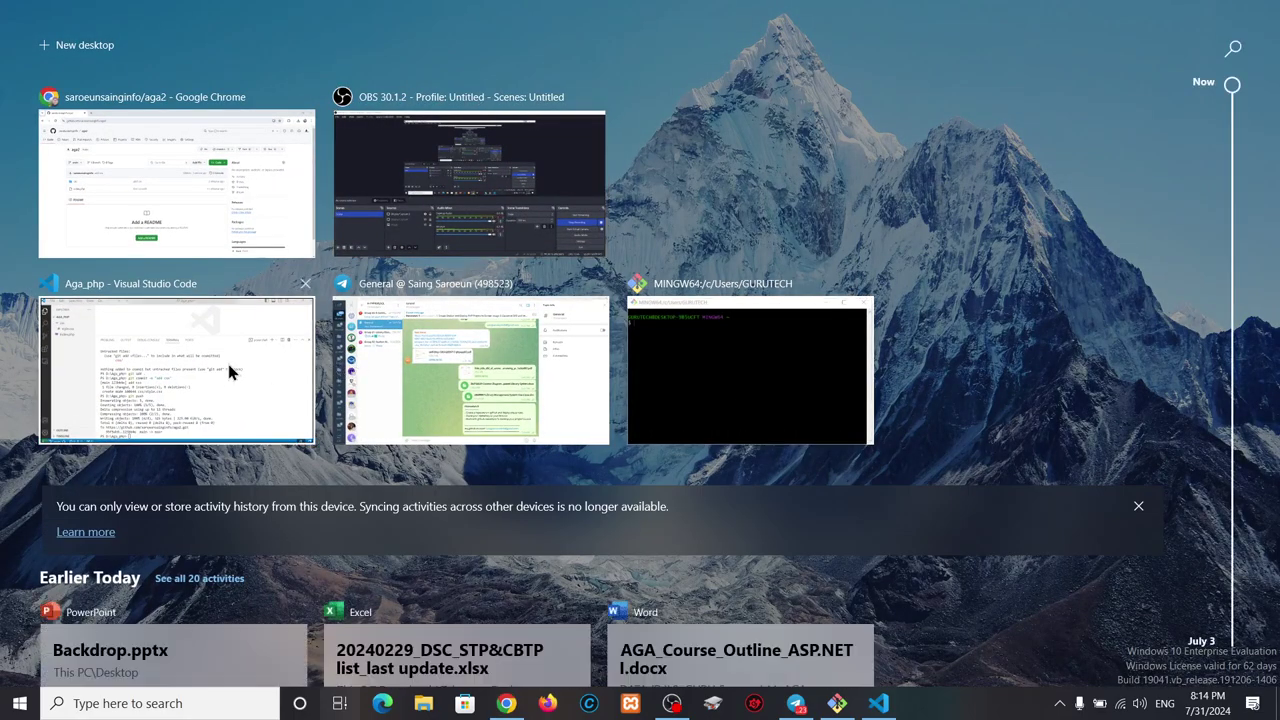
# - Switch to Visual Studio Code and clear the terminal with cls
pyautogui.click(219, 372)
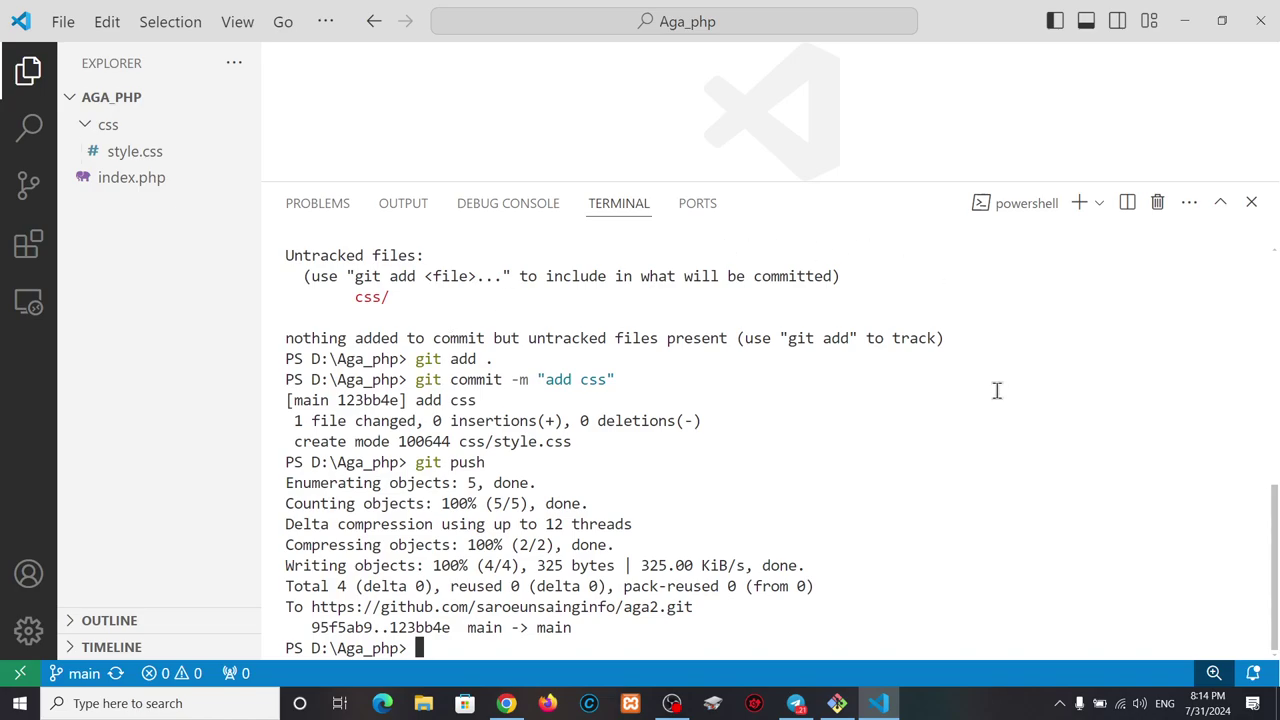
pyautogui.write('cls')
pyautogui.press('Return')
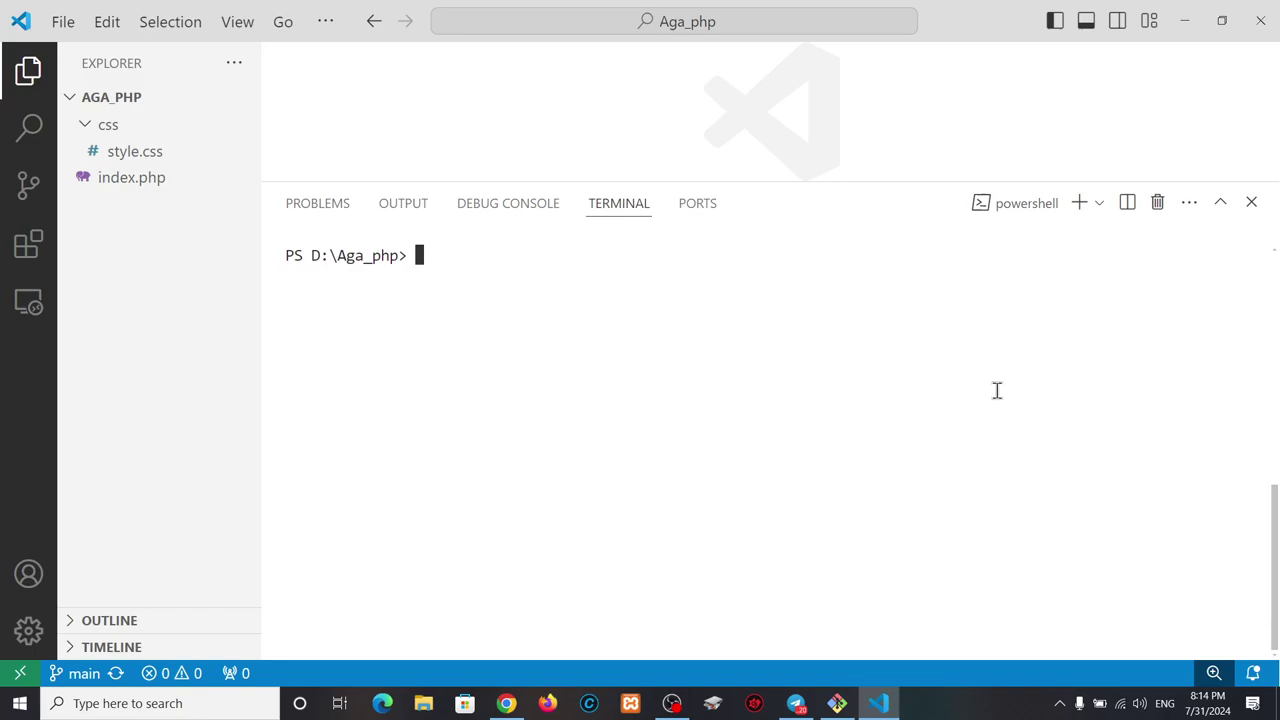
# - Run git branch to confirm main is the only local branch, then start typing git branch -b
pyautogui.write('git bra')
pyautogui.write('nch')
pyautogui.press('Return')
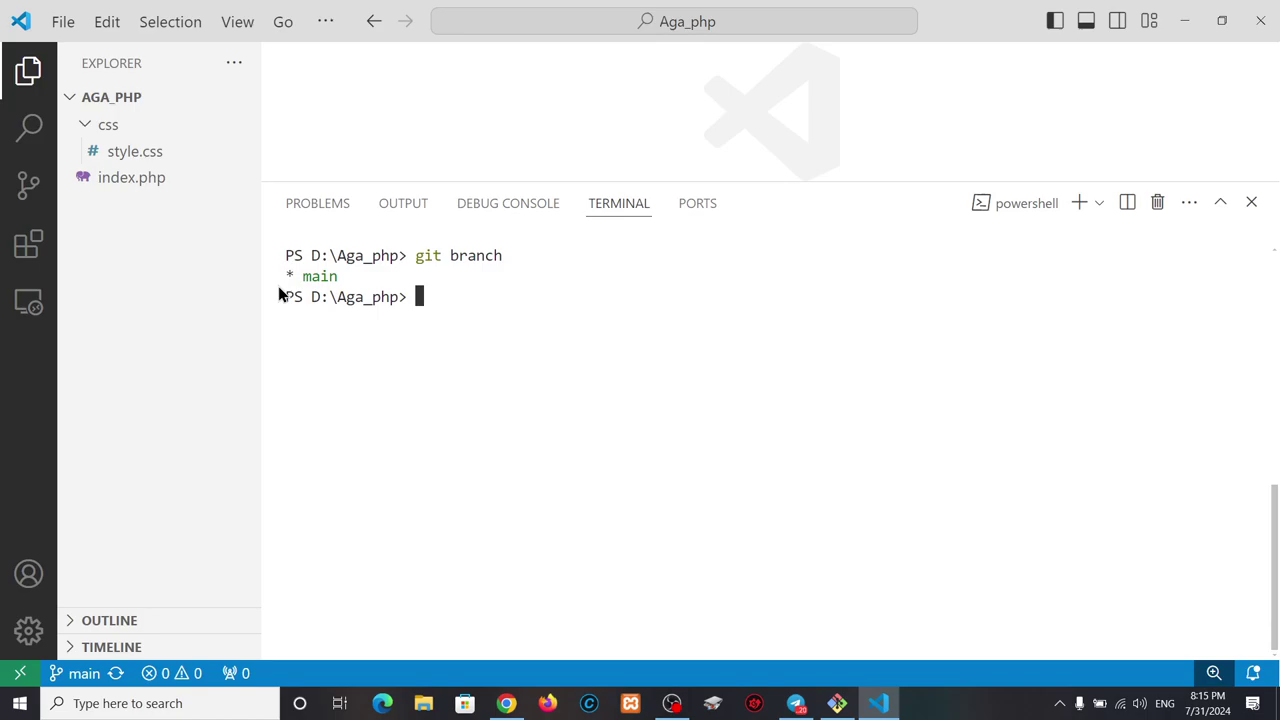
pyautogui.doubleClick(320, 277)
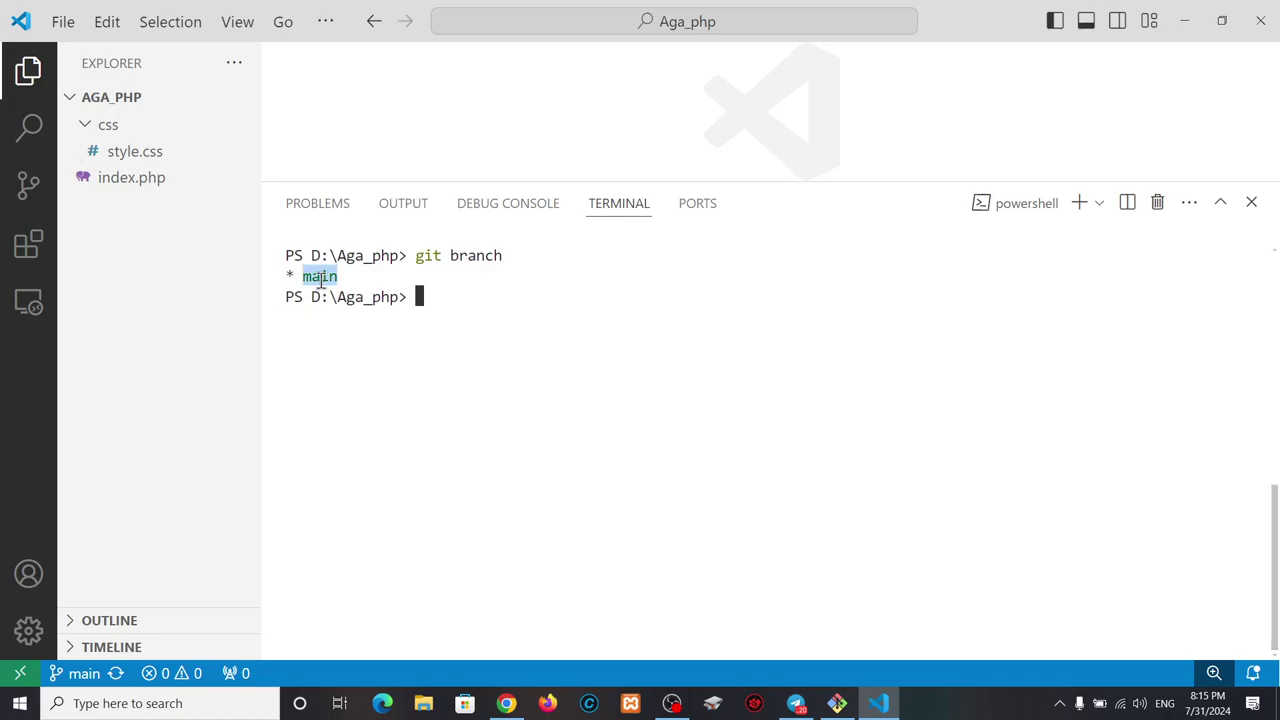
pyautogui.click(437, 305)
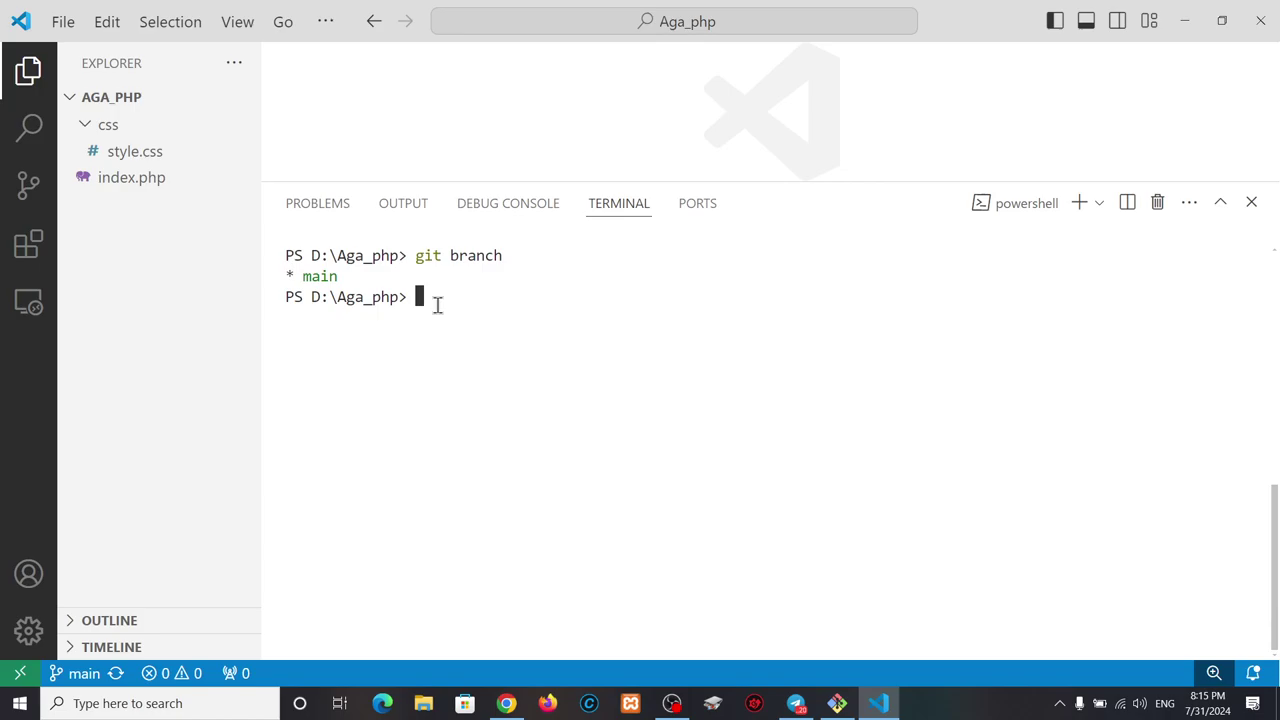
pyautogui.write('git branch ')
pyautogui.write('-b')
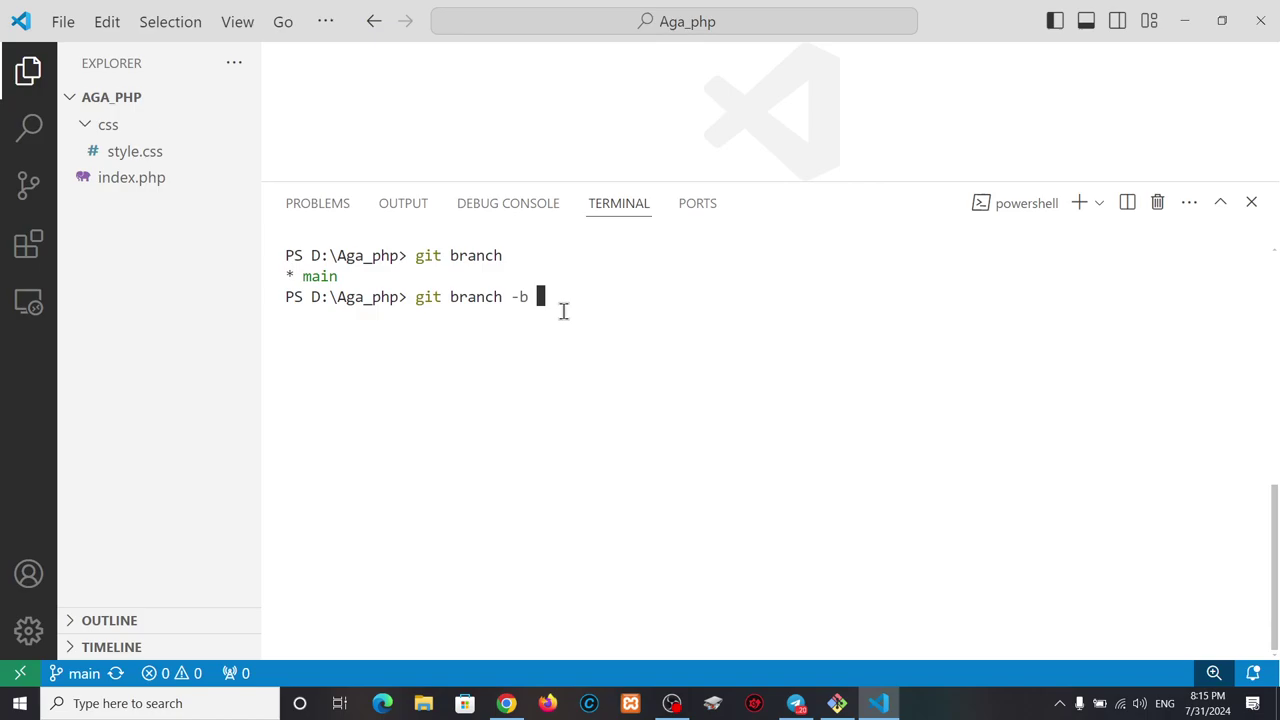
# - Run git branch -b natt and scroll through the resulting unknown switch error
pyautogui.write('natt')
pyautogui.press('Return')
pyautogui.scroll(4, 572, 400)
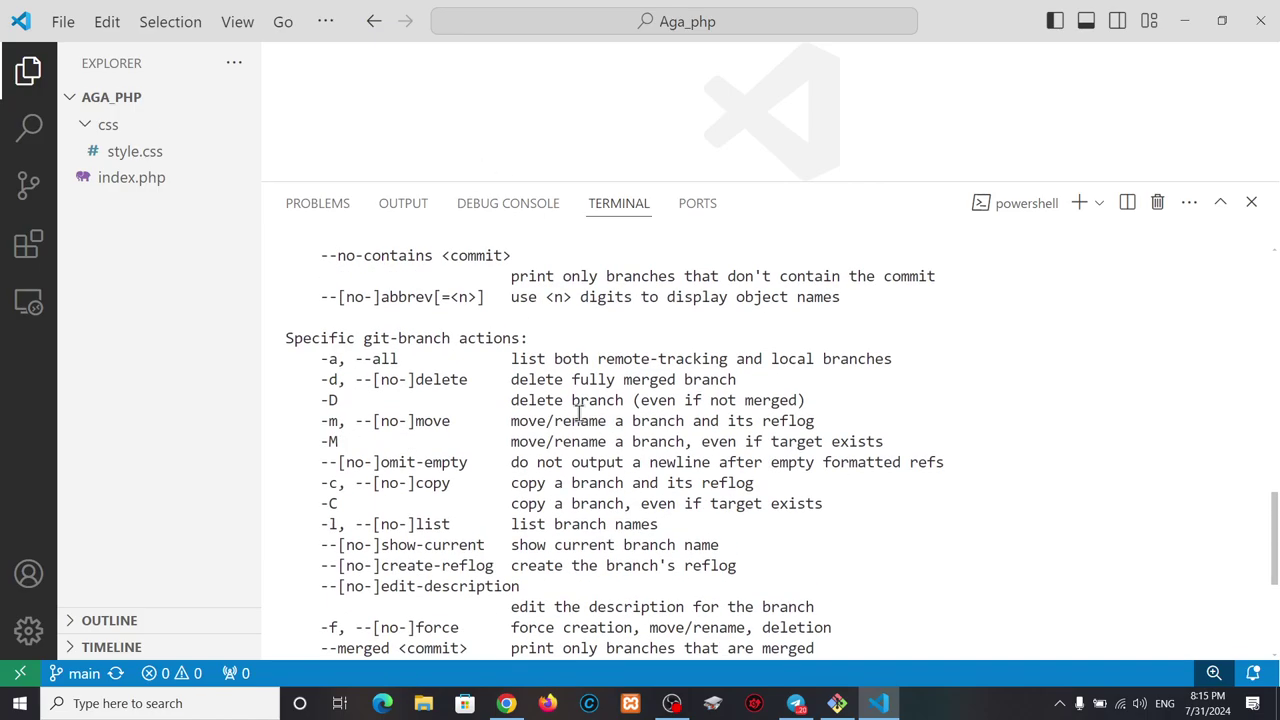
pyautogui.scroll(15, 579, 415)
pyautogui.scroll(-4, 579, 415)
pyautogui.scroll(3, 578, 415)
pyautogui.scroll(-2, 578, 415)
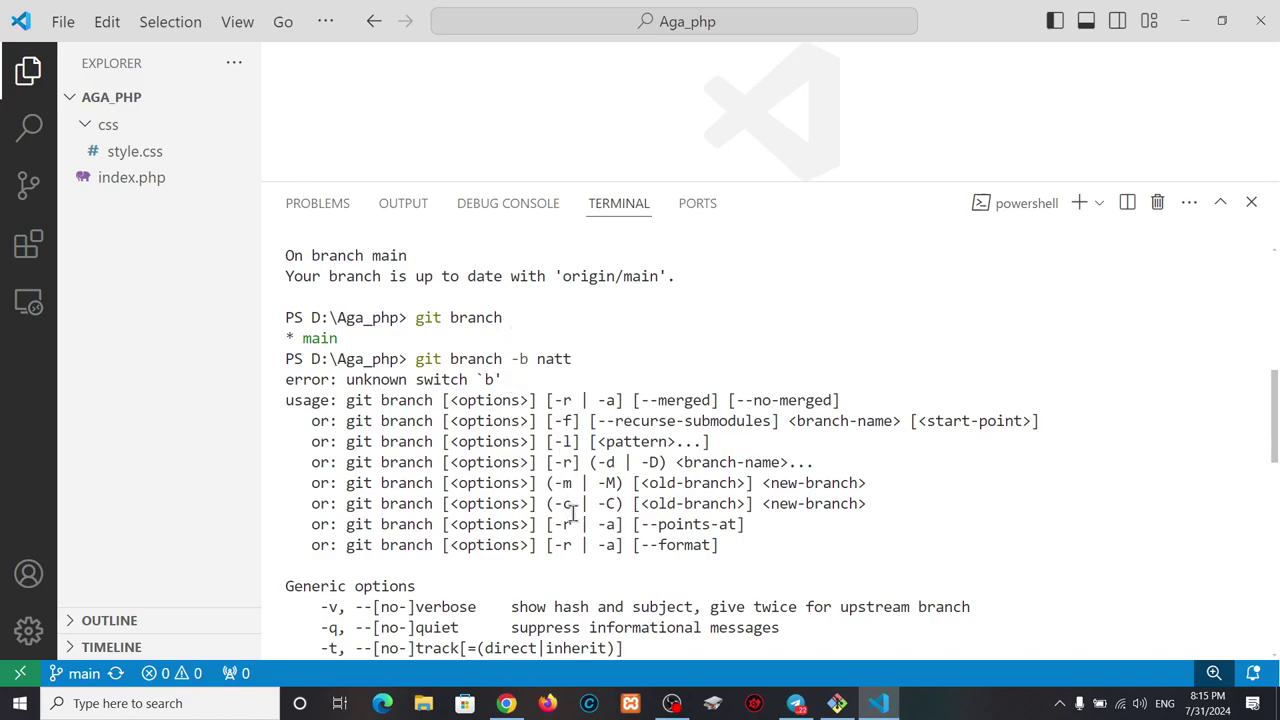
pyautogui.scroll(-1, 573, 513)
pyautogui.scroll(-1, 573, 513)
pyautogui.scroll(-5, 573, 513)
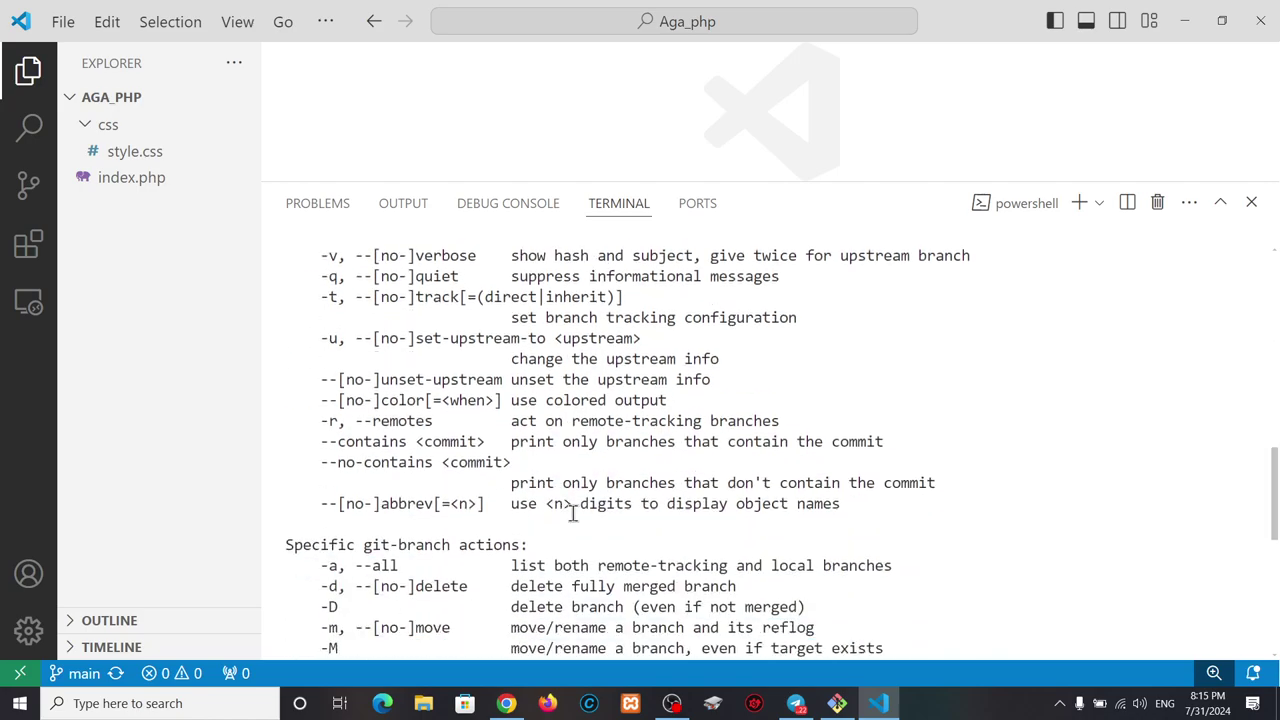
pyautogui.scroll(-2, 573, 513)
pyautogui.scroll(-2, 573, 513)
pyautogui.scroll(-2, 573, 513)
pyautogui.scroll(-3, 573, 513)
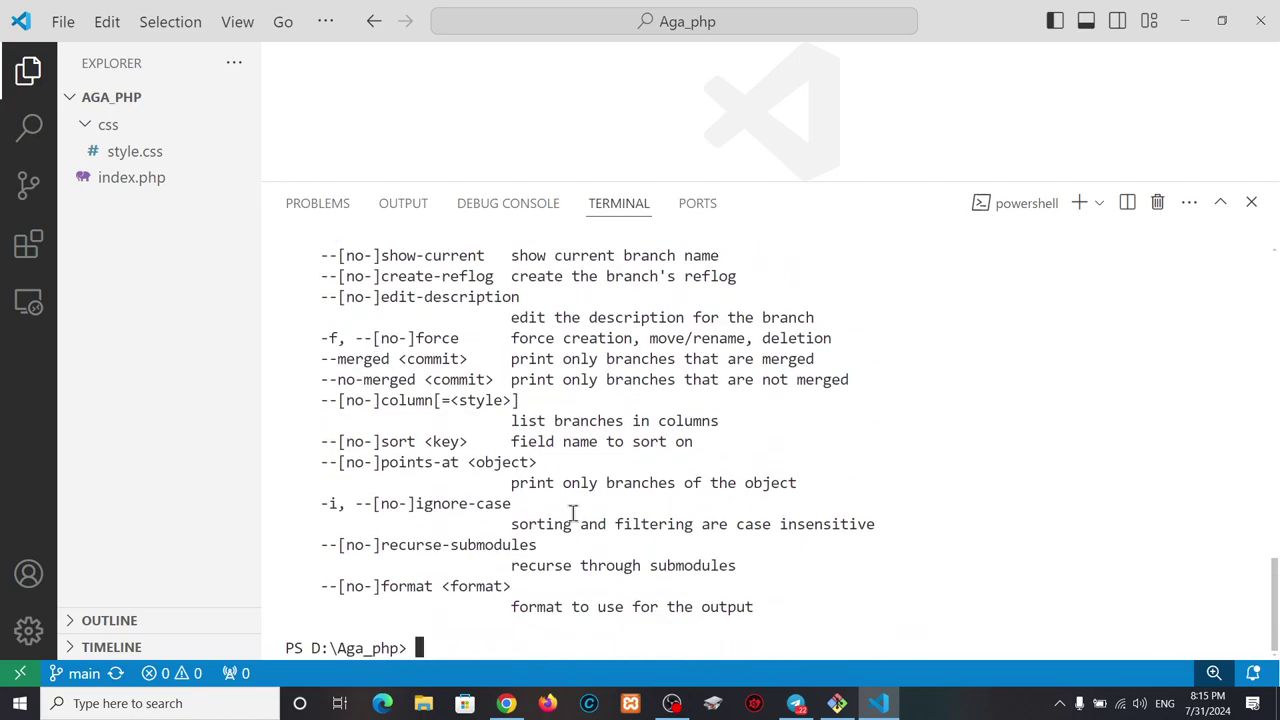
pyautogui.scroll(7, 636, 525)
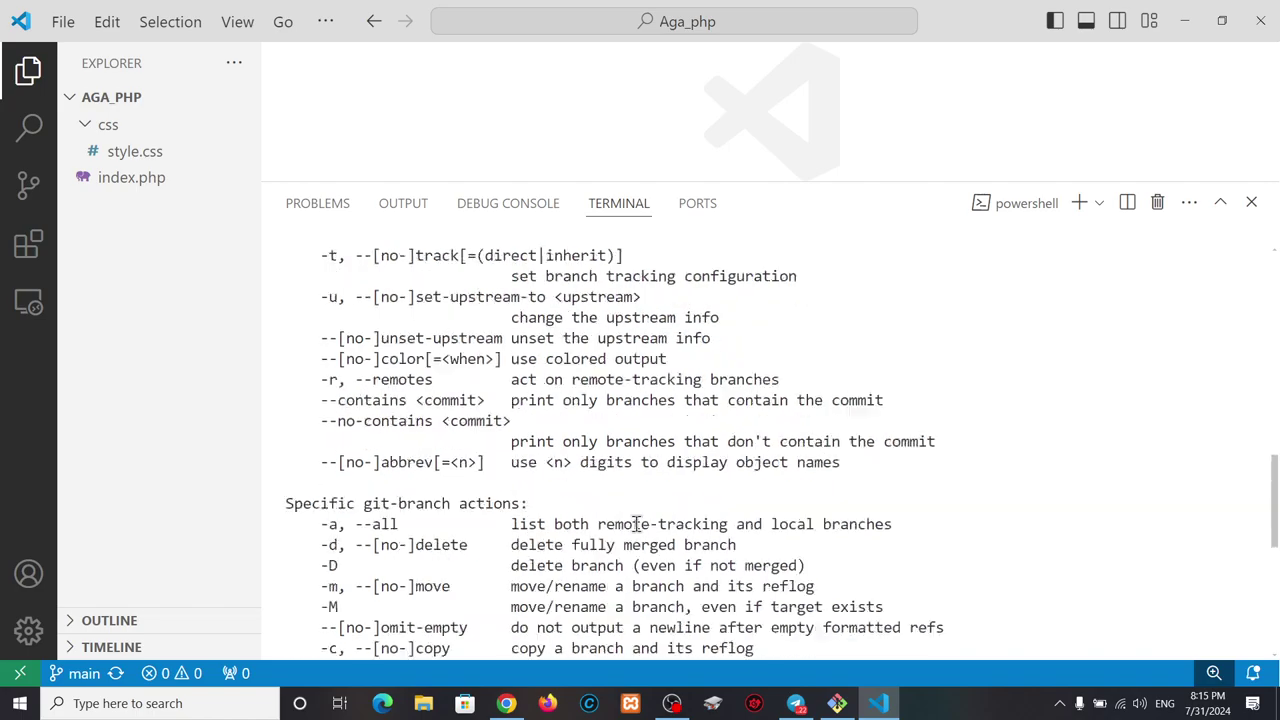
pyautogui.scroll(10, 636, 525)
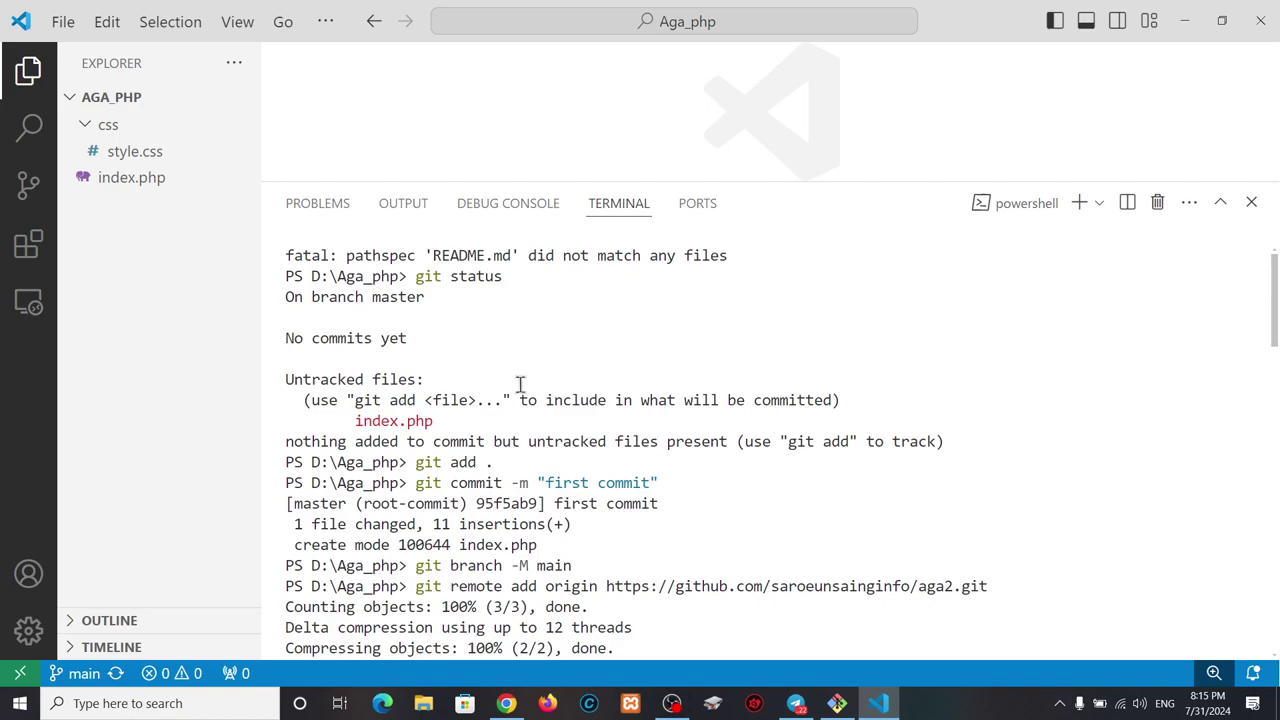
pyautogui.scroll(-3, 465, 380)
pyautogui.scroll(-4, 465, 373)
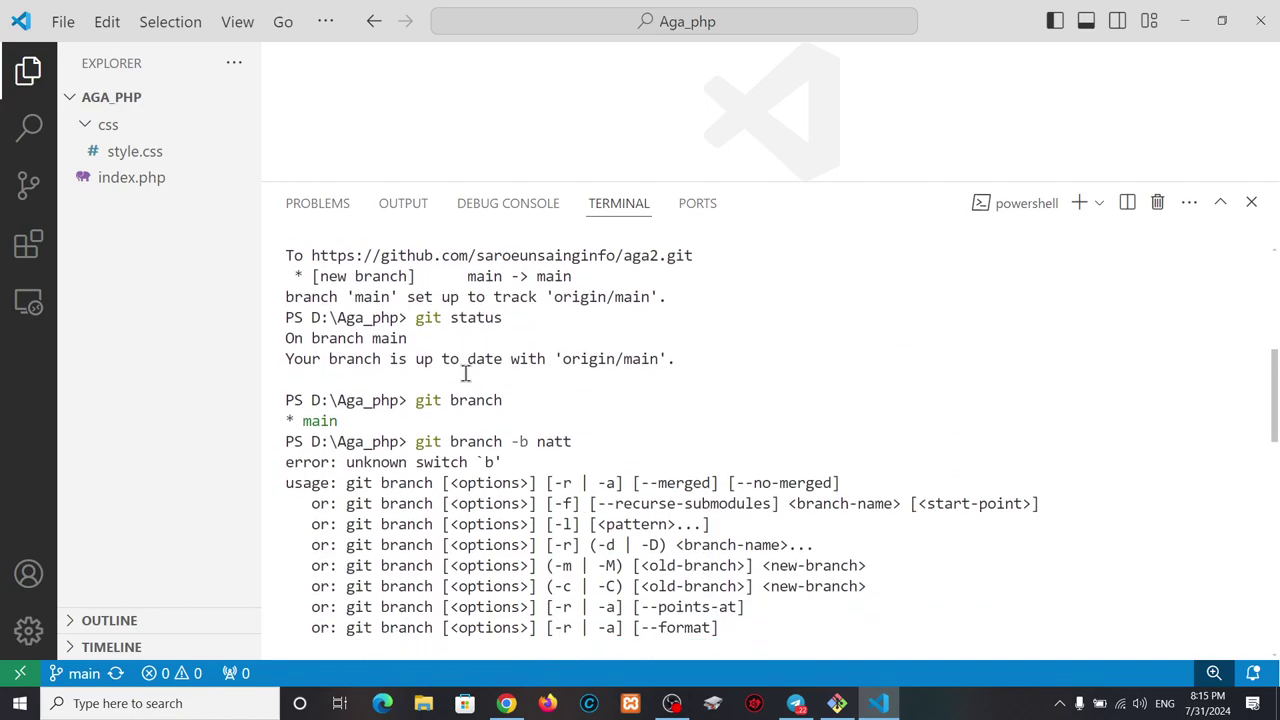
# - Clear the terminal, rerun git branch -b natt, and review the maximized error and usage help
pyautogui.write('cl')
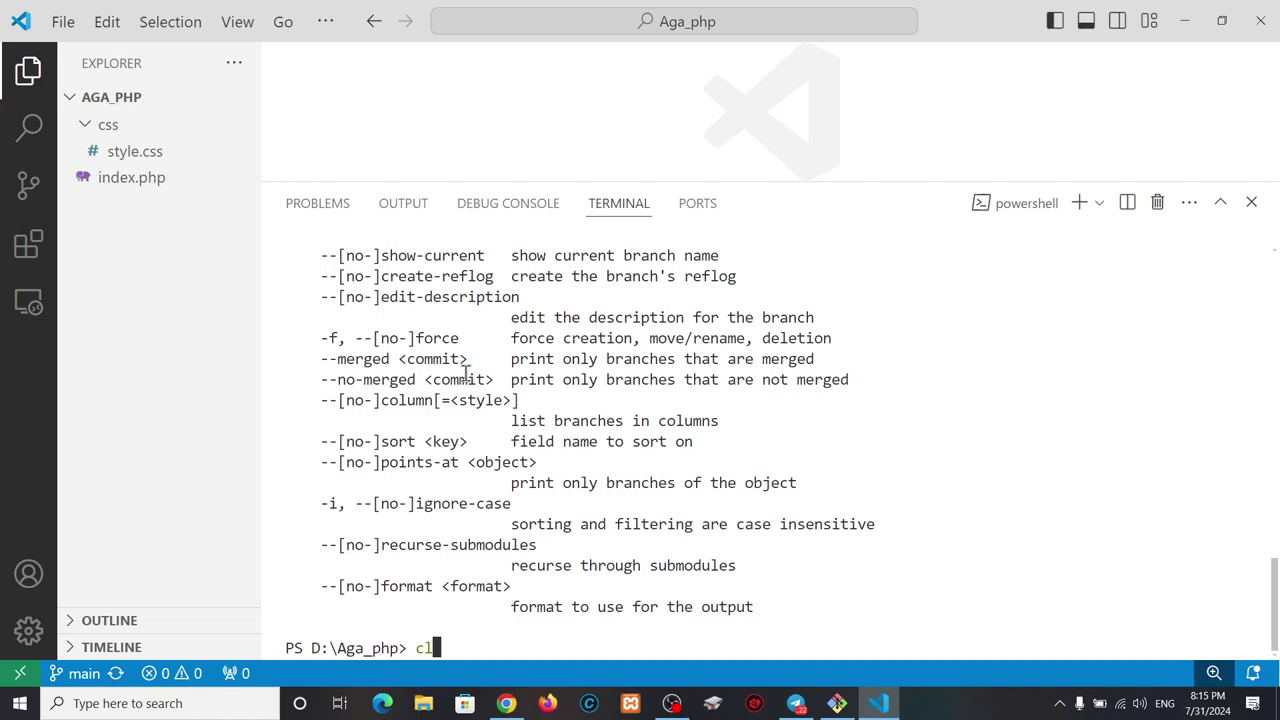
pyautogui.write('s')
pyautogui.press('Return')
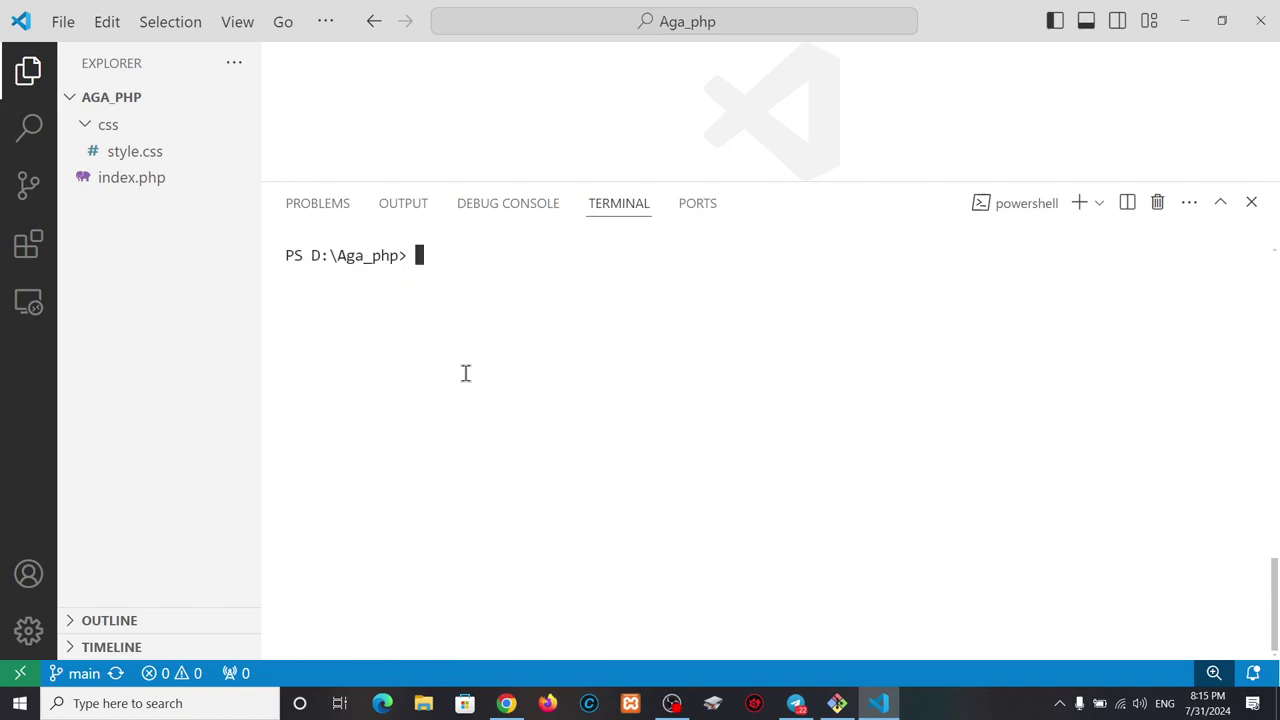
pyautogui.write('git branch -b natt\\')
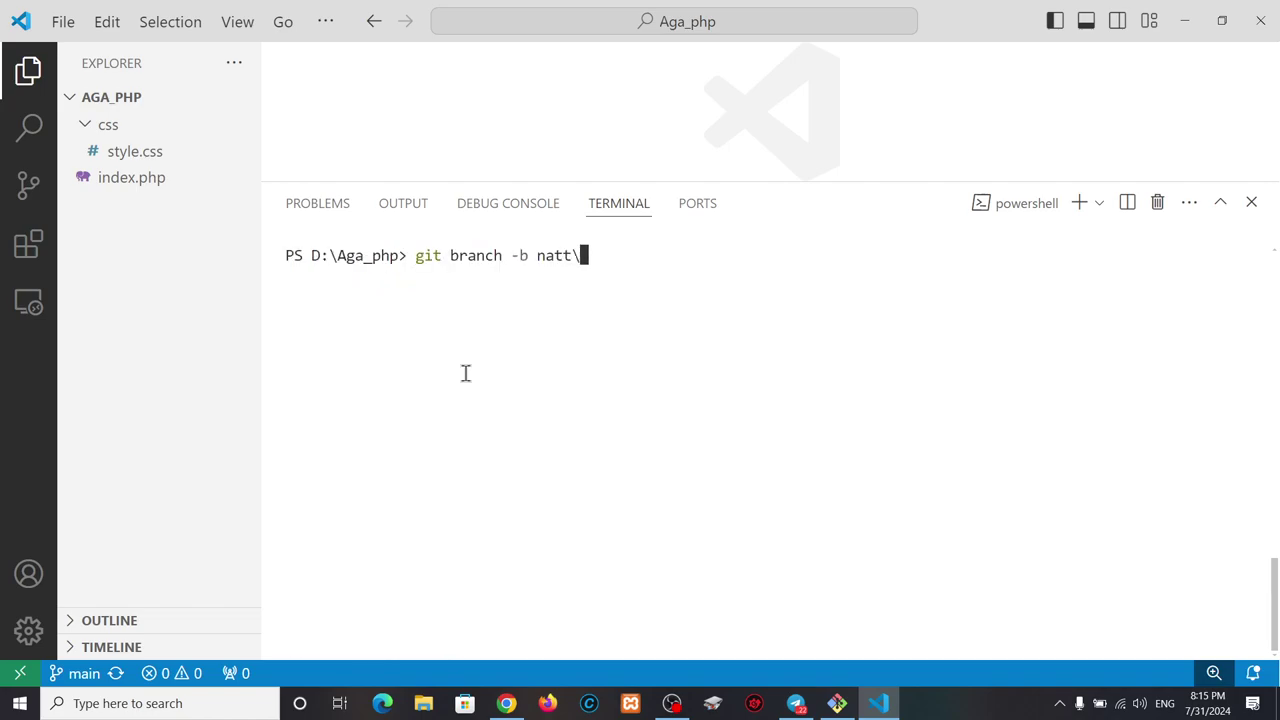
pyautogui.press('Return')
pyautogui.scroll(10, 533, 483)
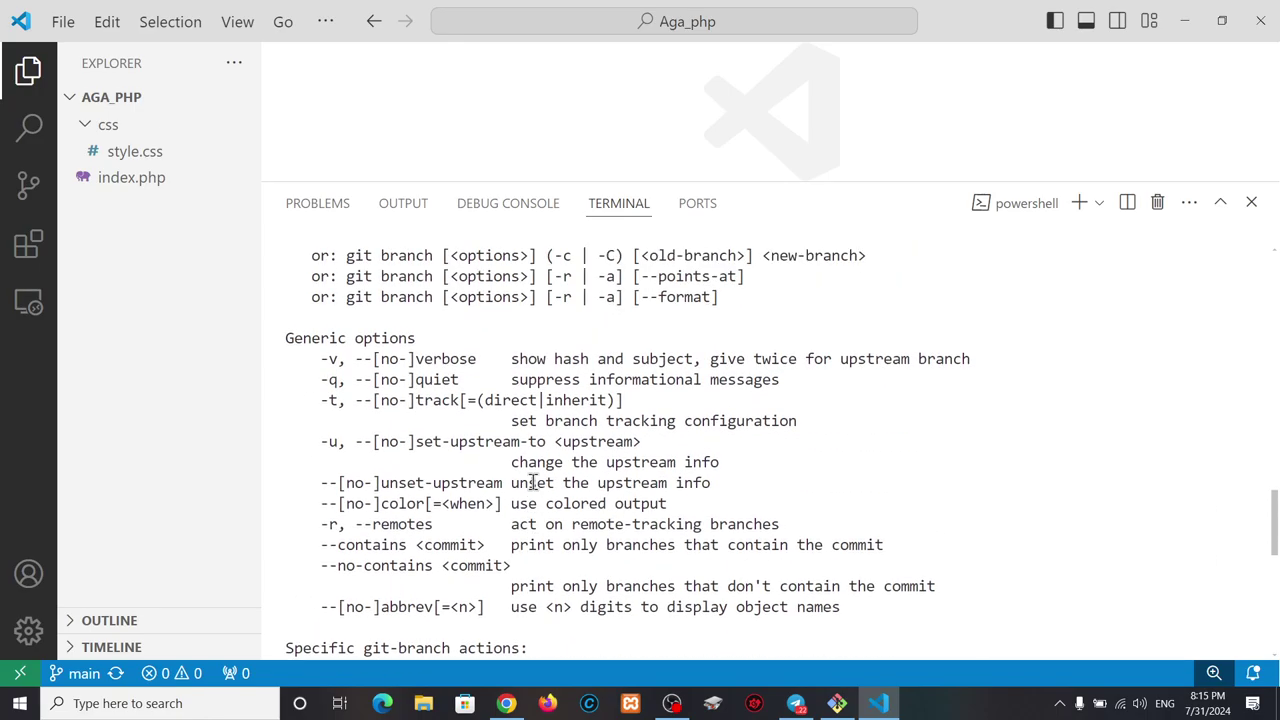
pyautogui.scroll(1, 533, 483)
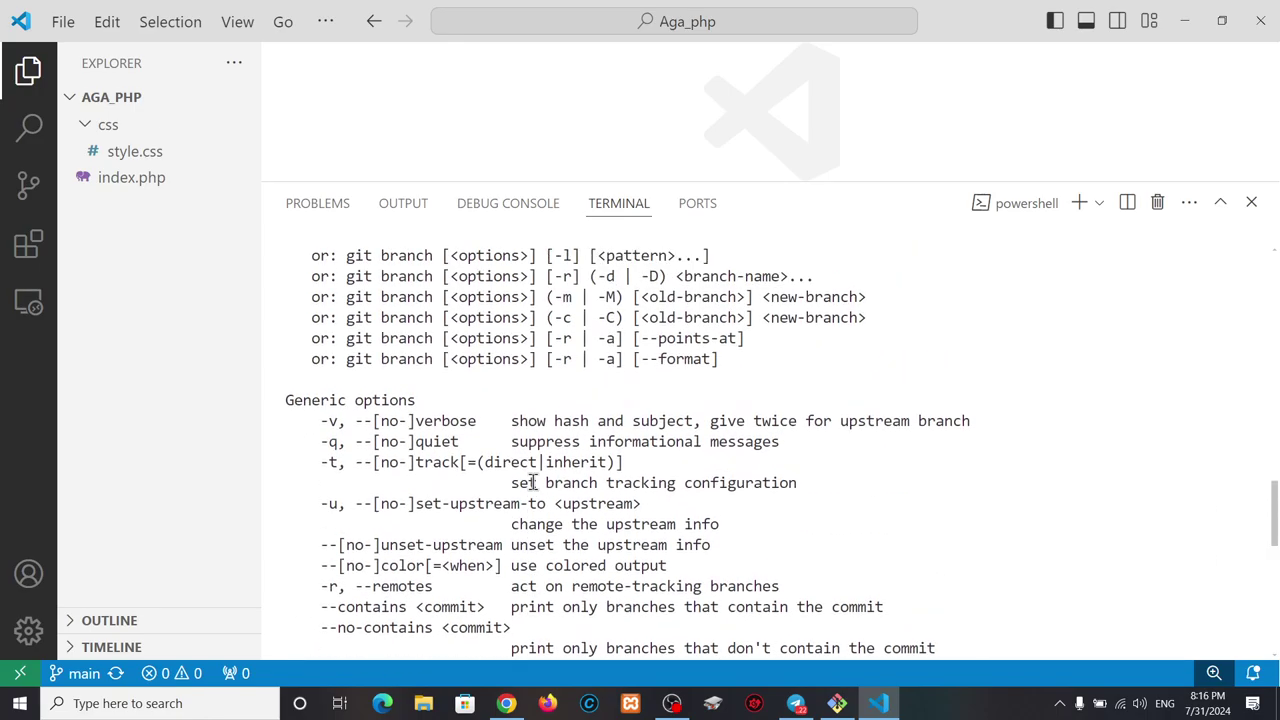
pyautogui.click(1221, 203)
pyautogui.scroll(-9, 935, 449)
pyautogui.scroll(2, 935, 449)
pyautogui.scroll(1, 935, 451)
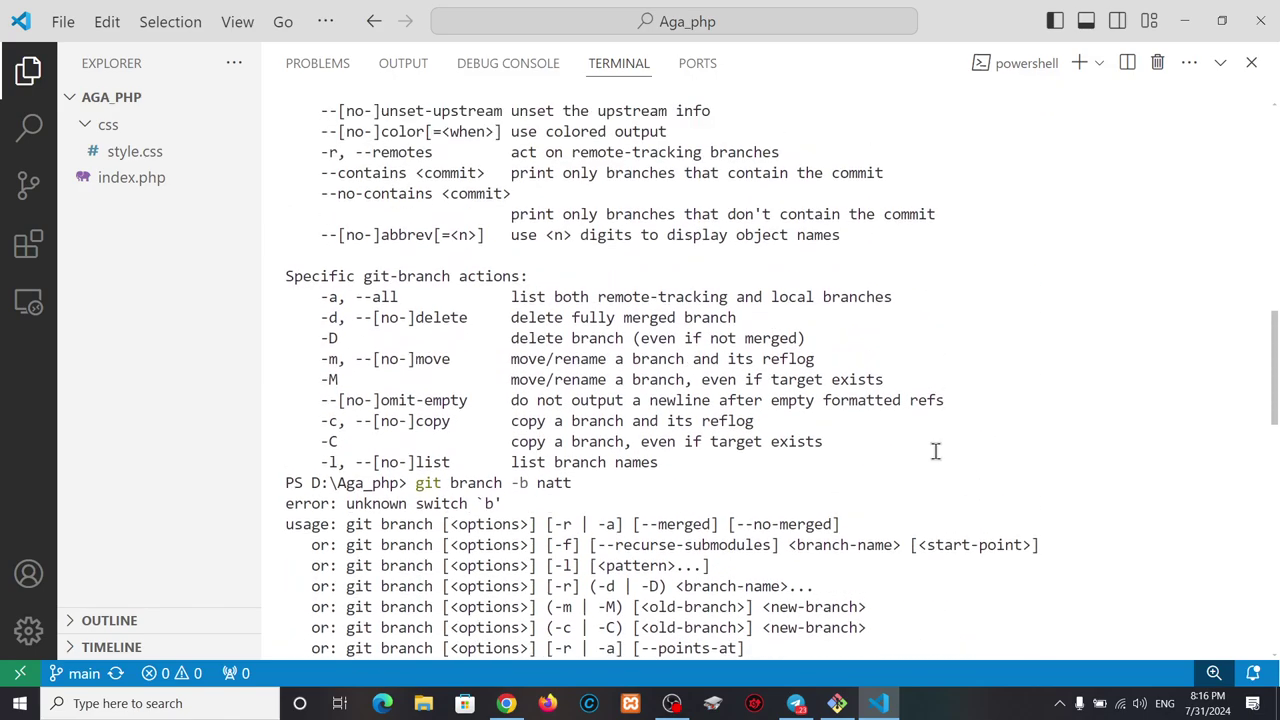
pyautogui.scroll(3, 935, 449)
pyautogui.scroll(6, 935, 449)
pyautogui.scroll(1, 935, 449)
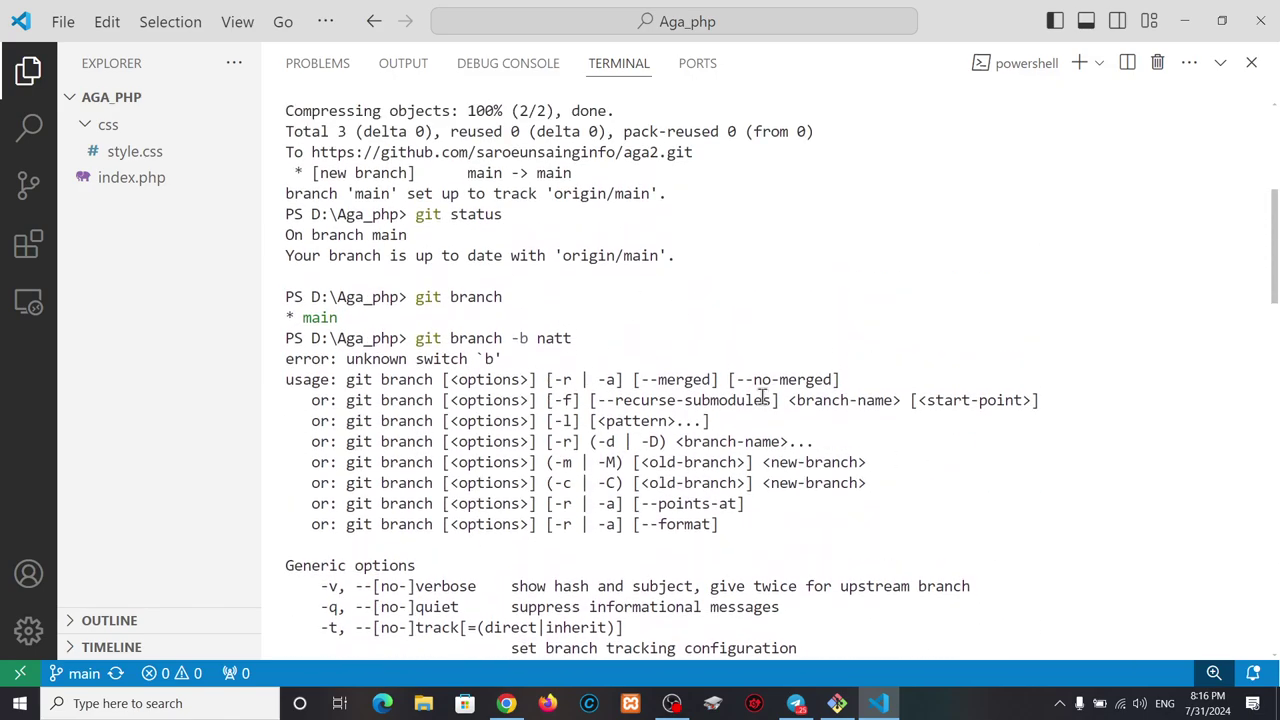
pyautogui.scroll(2, 766, 398)
pyautogui.scroll(1, 598, 362)
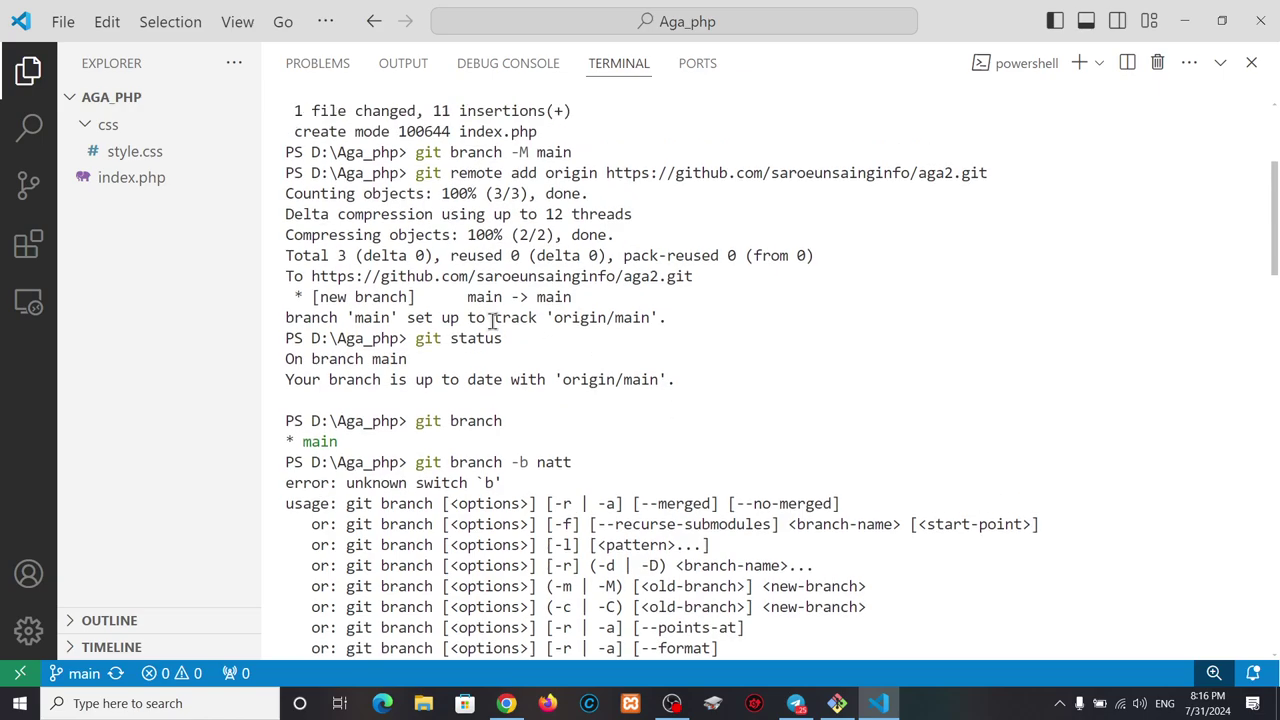
pyautogui.scroll(-2, 603, 418)
pyautogui.scroll(-2, 603, 418)
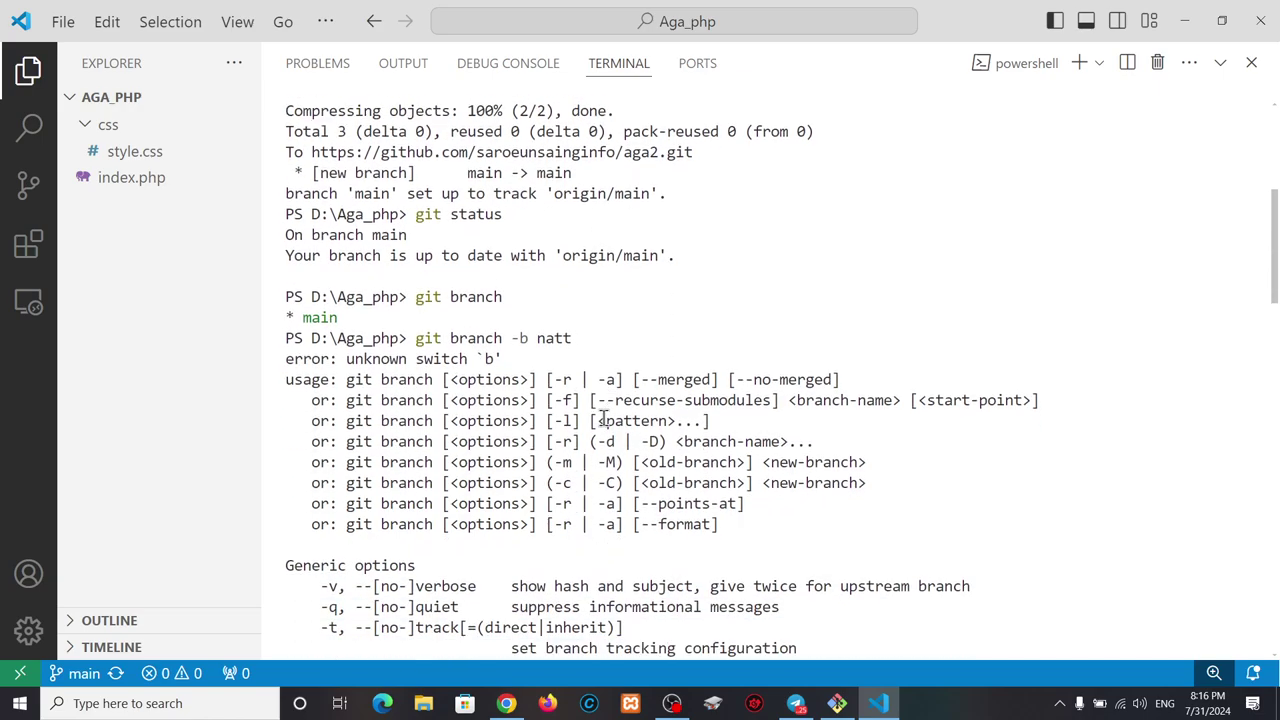
pyautogui.doubleClick(489, 359)
pyautogui.scroll(-1, 659, 547)
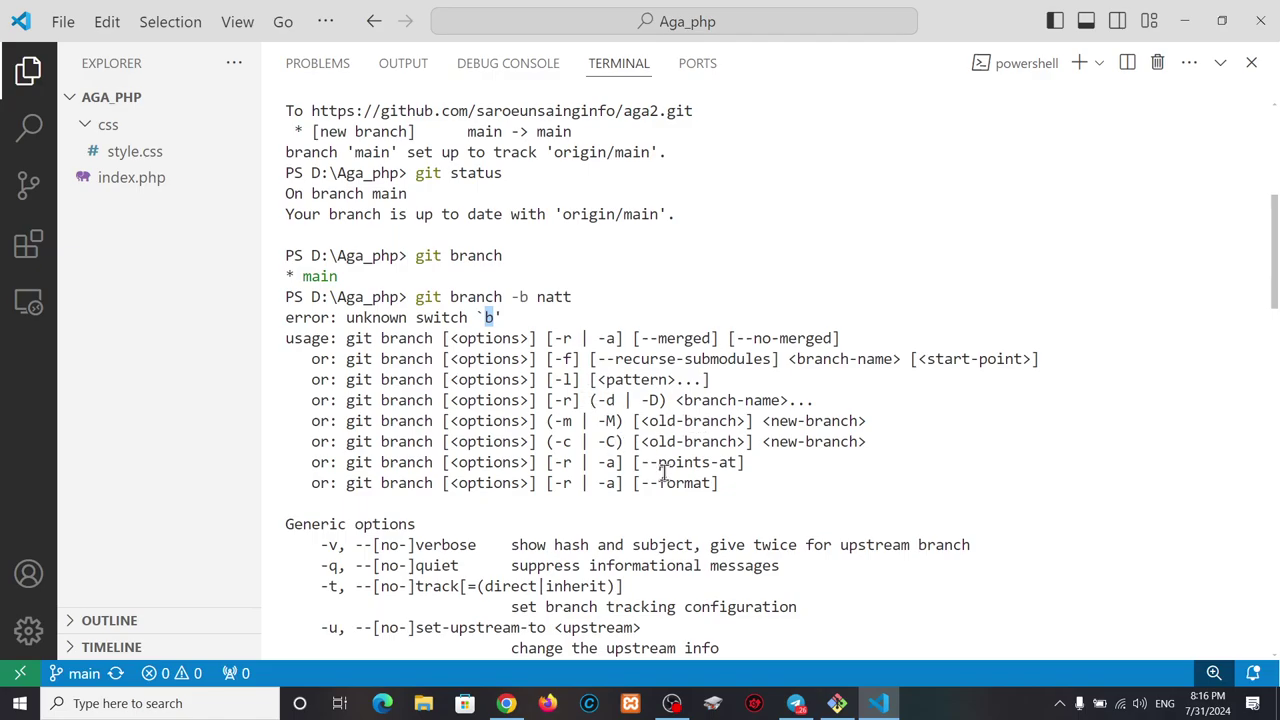
pyautogui.scroll(-8, 663, 472)
pyautogui.scroll(-15, 663, 472)
pyautogui.scroll(-2, 663, 472)
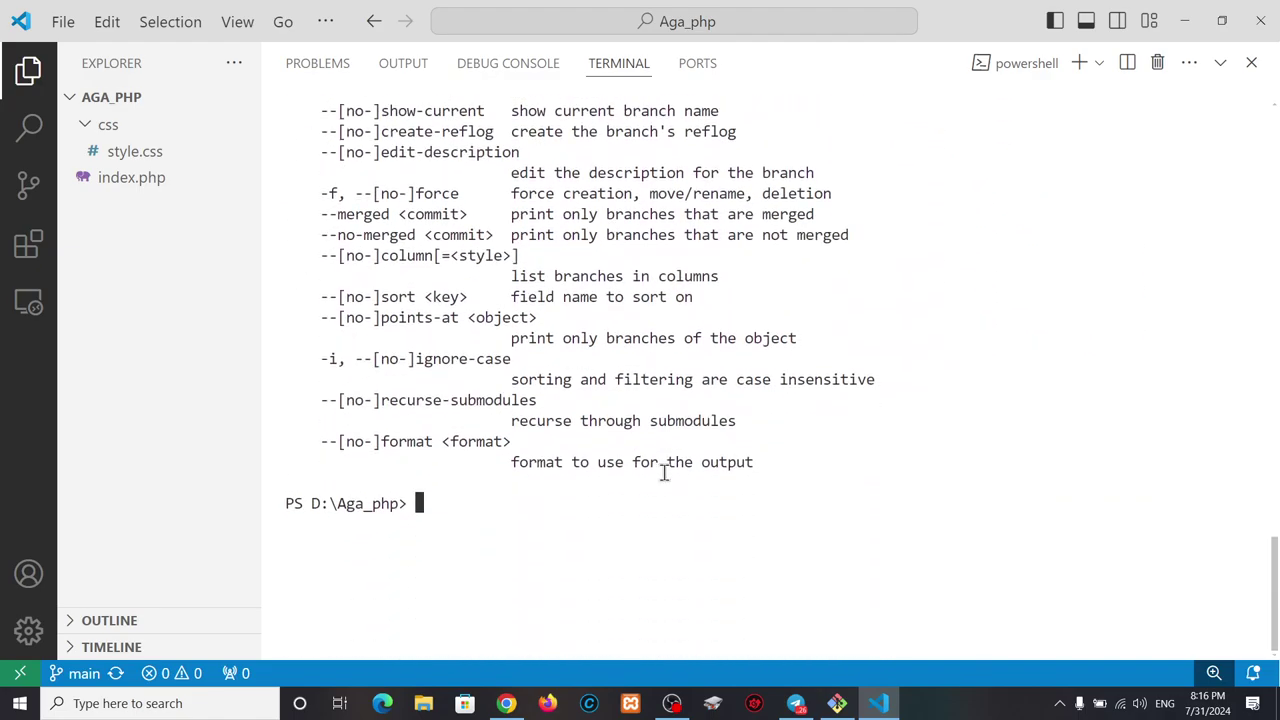
# - Clear the terminal, run git checkout -b natt, and confirm git status shows a clean tree
pyautogui.write('cls')
pyautogui.press('Return')
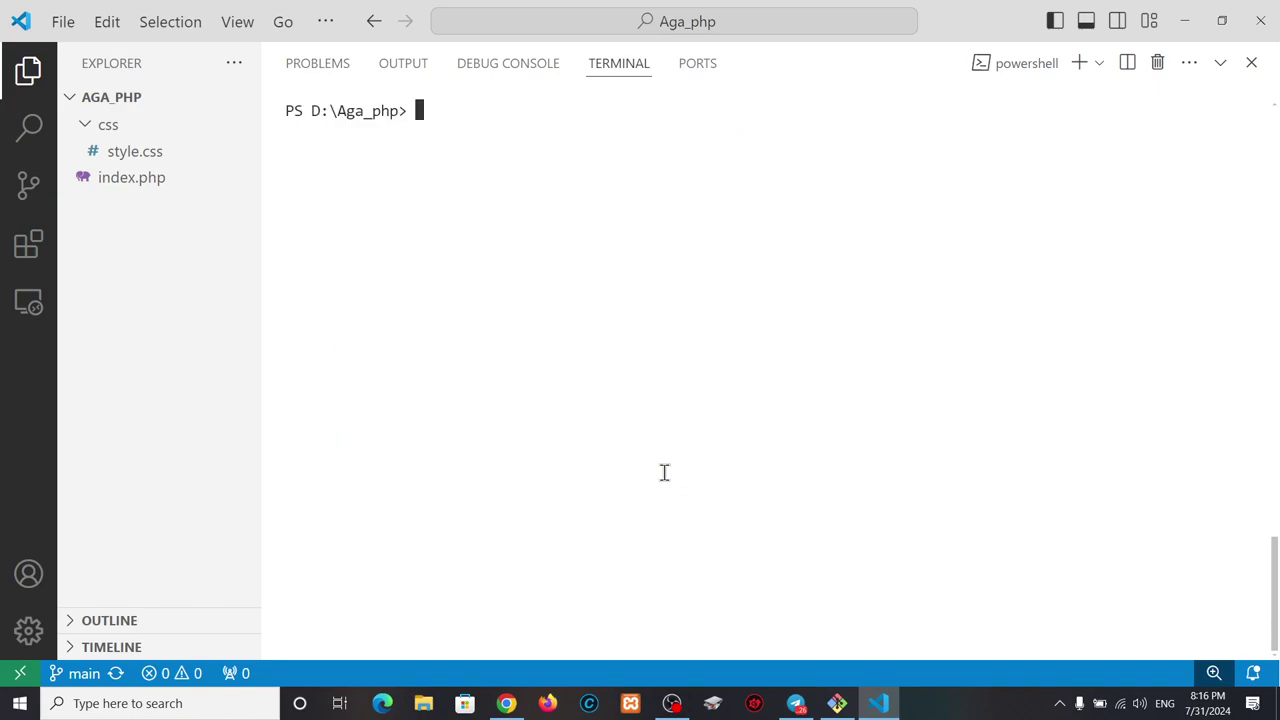
pyautogui.write('git ')
pyautogui.write('checkout ')
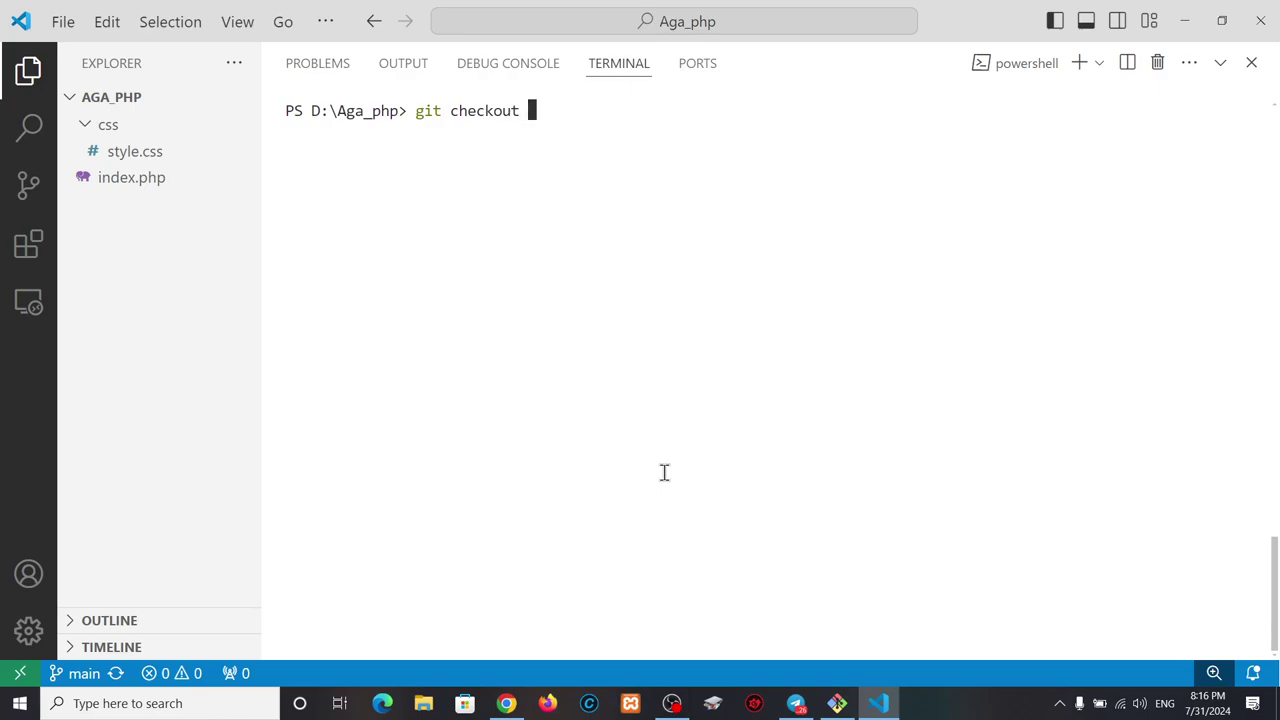
pyautogui.write('-b')
pyautogui.write('natt')
pyautogui.press('Return')
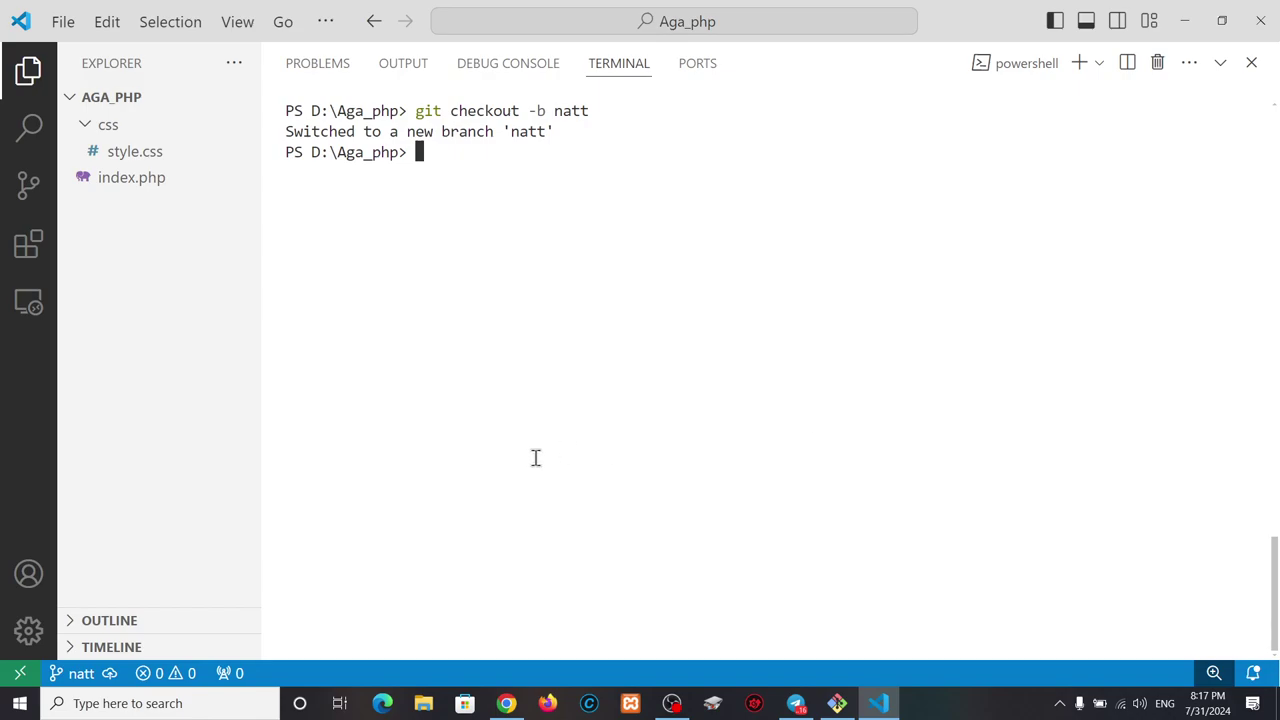
pyautogui.write('git ')
pyautogui.write('status')
pyautogui.press('Return')
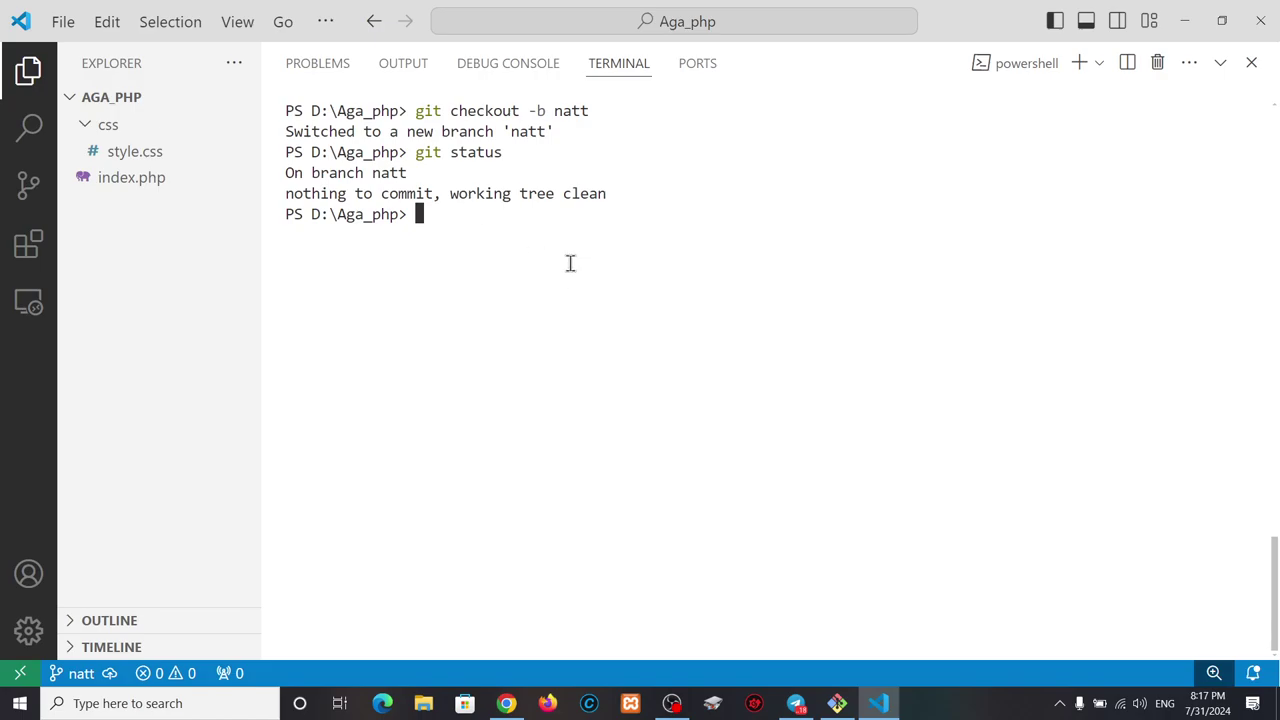
# - Restore the terminal, reload aga2 in Chrome, and check its branch list still shows only main
pyautogui.click(1219, 65)
pyautogui.press('super+Tab')
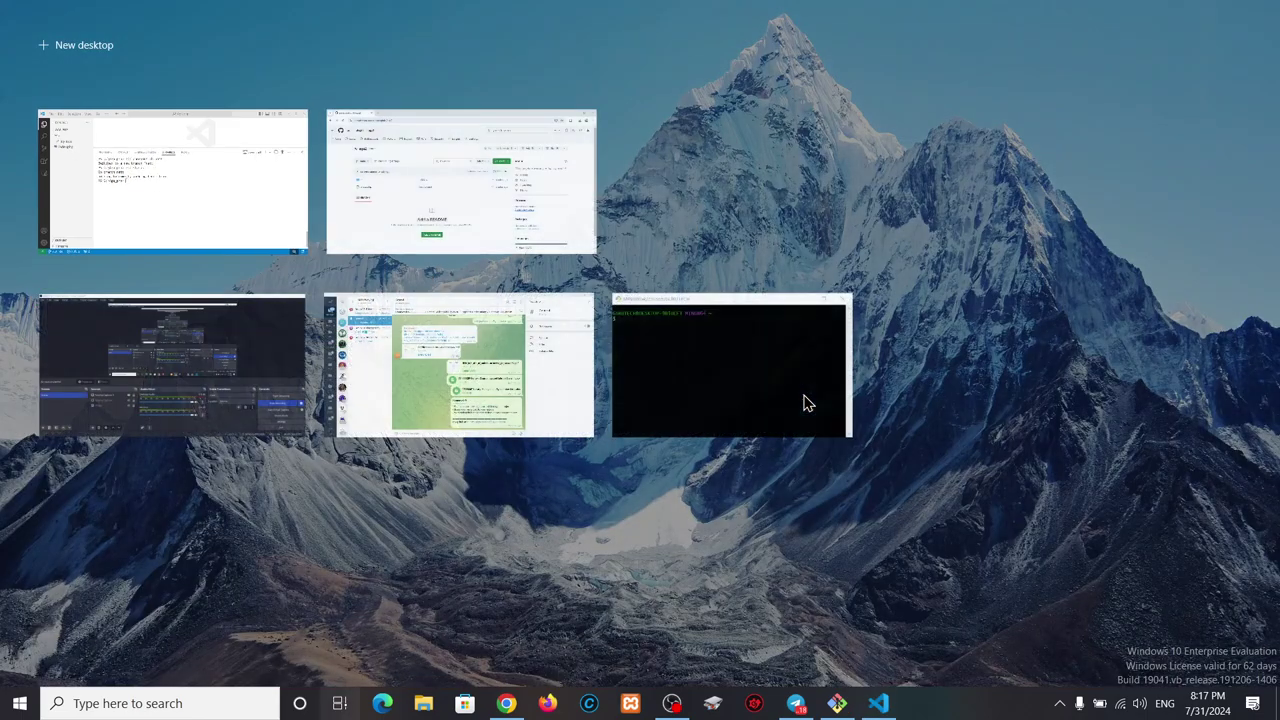
pyautogui.click(445, 225)
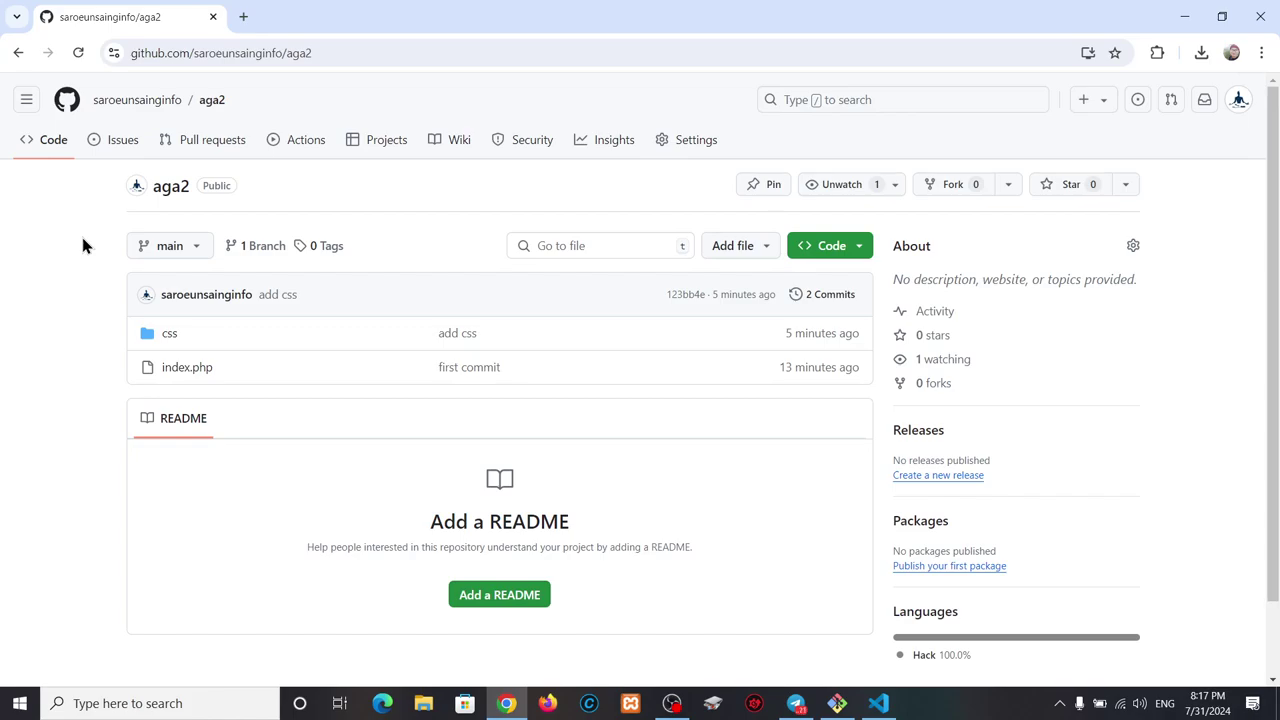
pyautogui.press('F5')
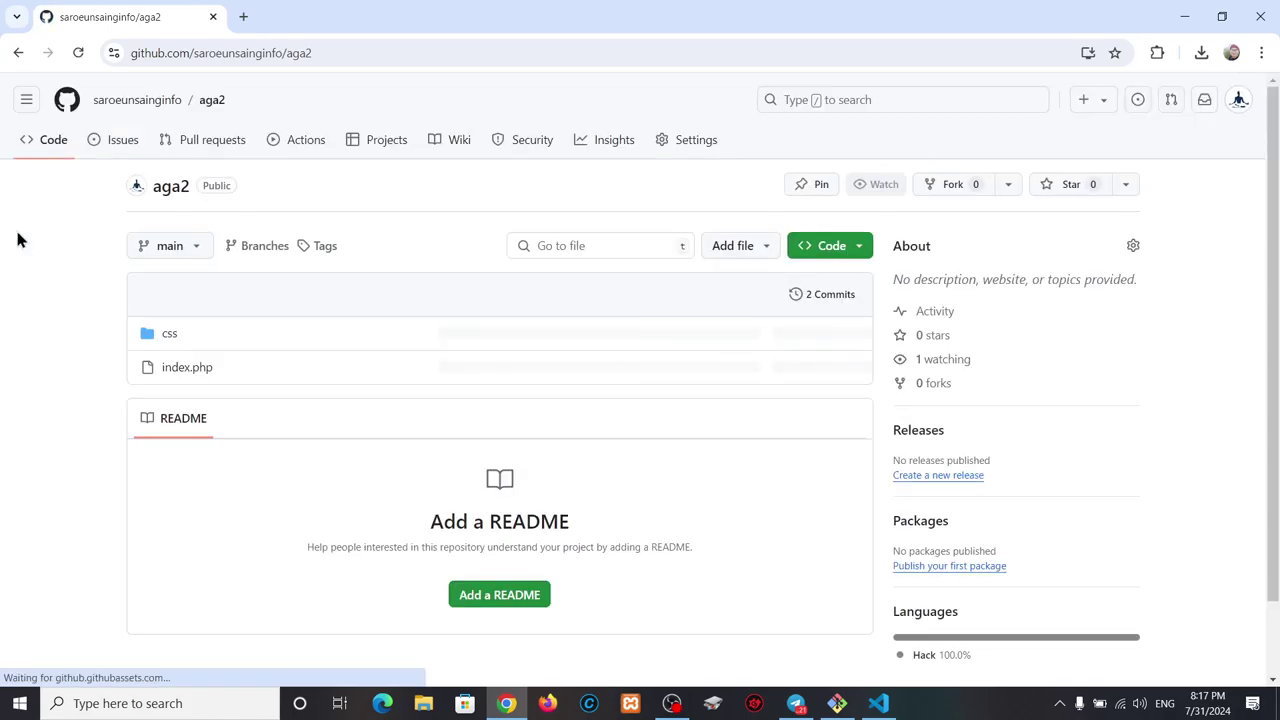
pyautogui.click(191, 254)
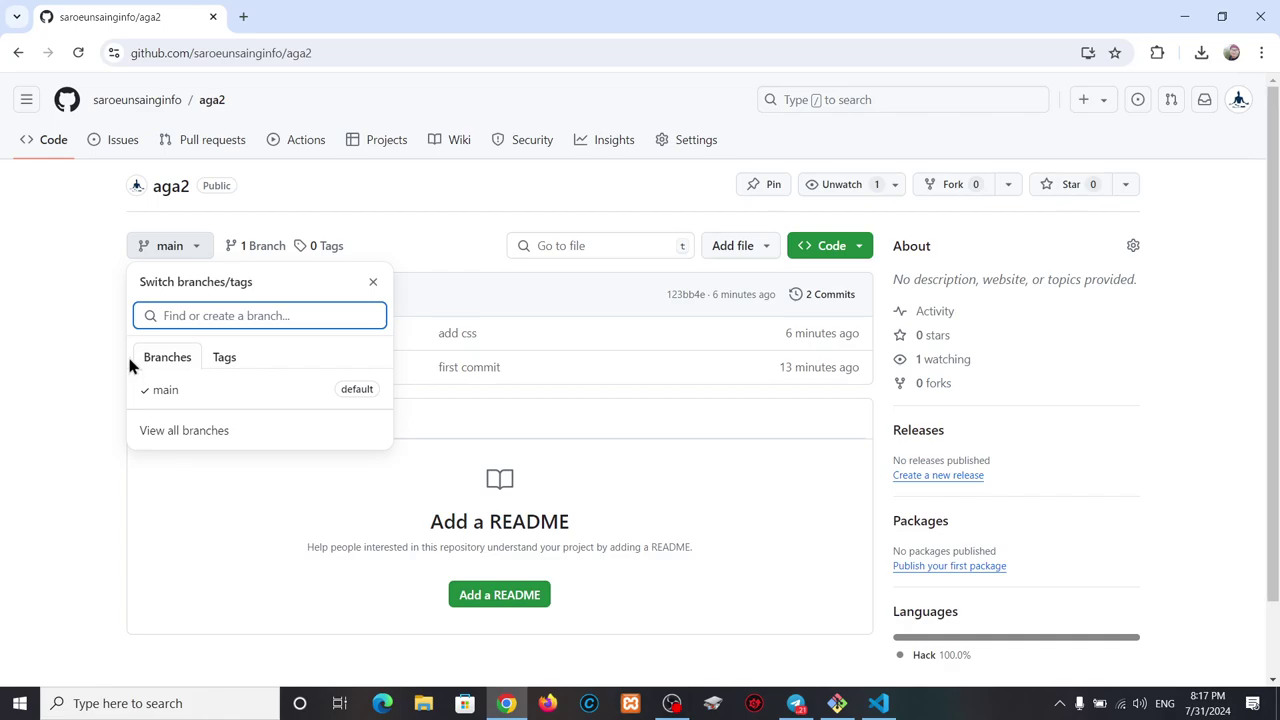
pyautogui.click(76, 333)
# - Back in Visual Studio Code, try a plain git push from the natt branch
pyautogui.press('super+Tab')
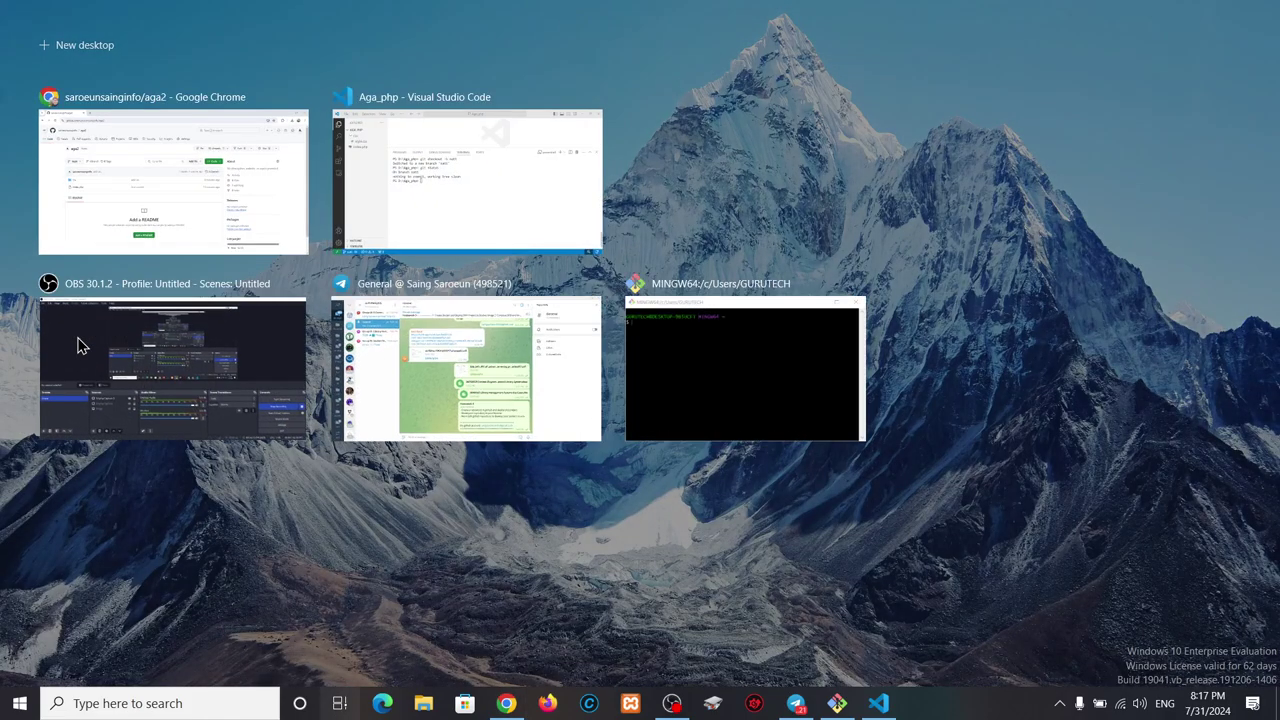
pyautogui.click(470, 205)
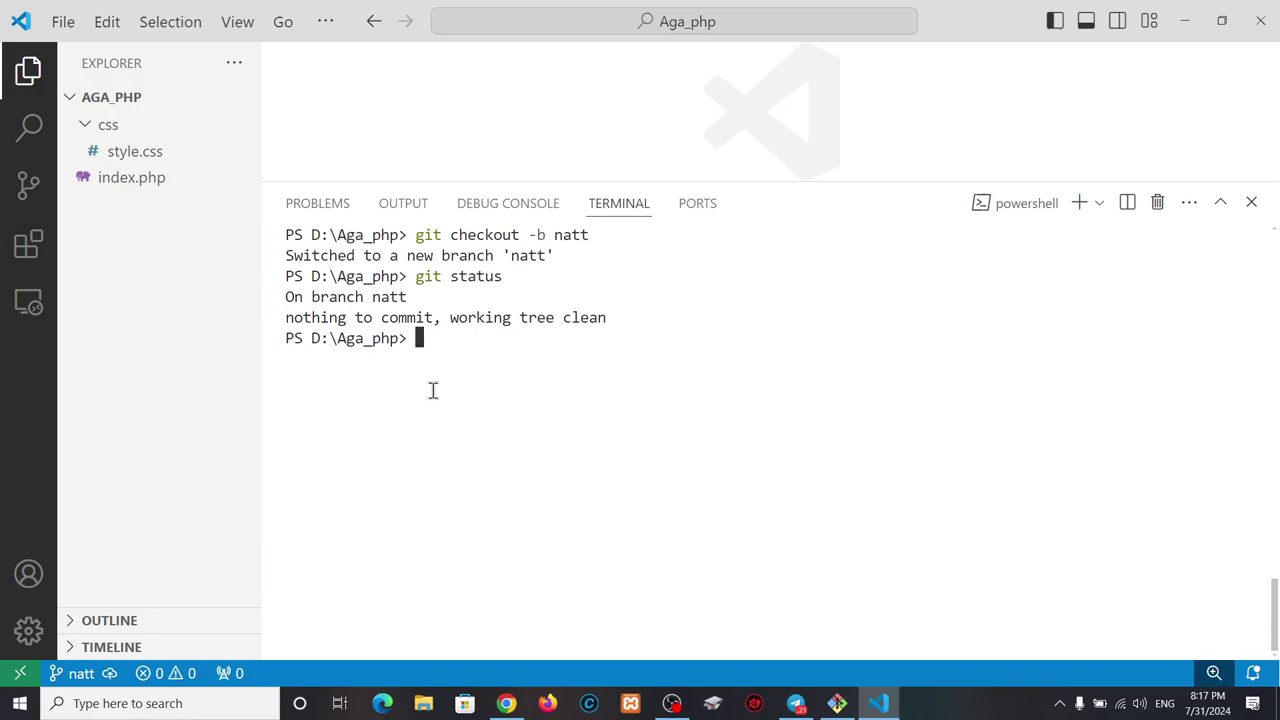
pyautogui.write('git')
pyautogui.press('BackSpace')
pyautogui.press('BackSpace')
pyautogui.write('it p')
pyautogui.write('ush')
pyautogui.press('Return')
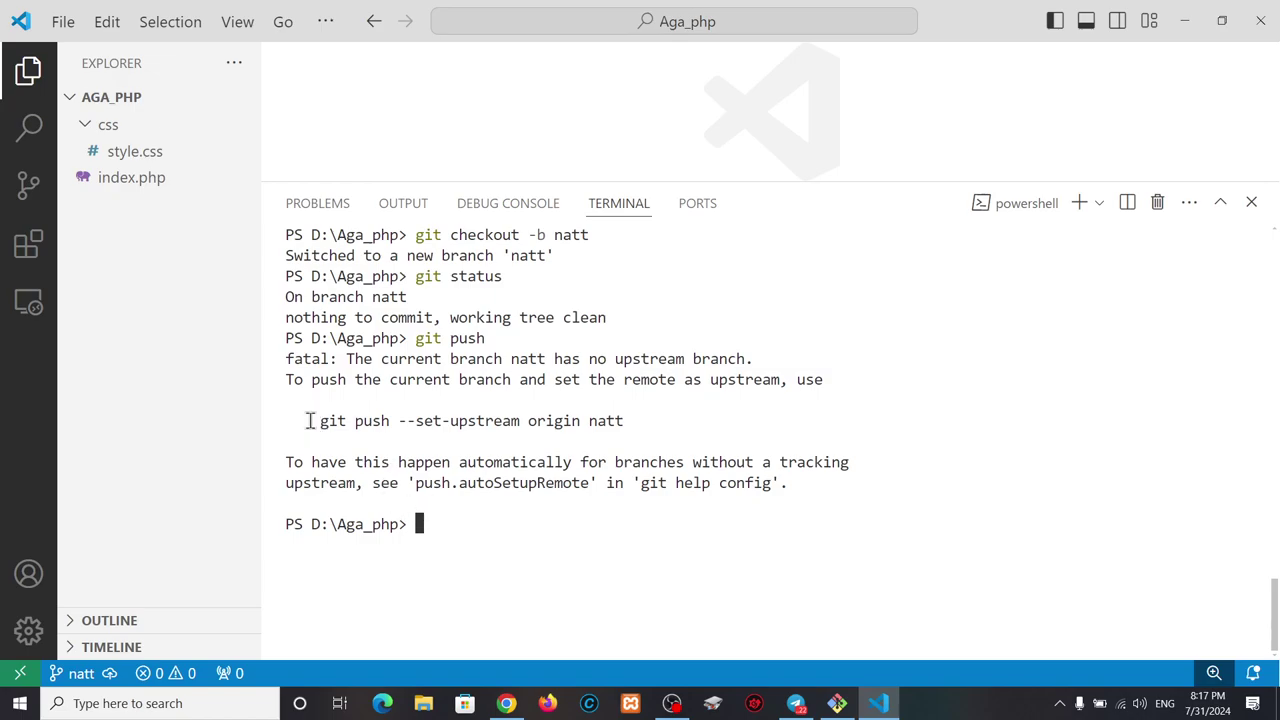
# - Run git push --set-upstream origin natt to publish natt to GitHub
pyautogui.write('git ')
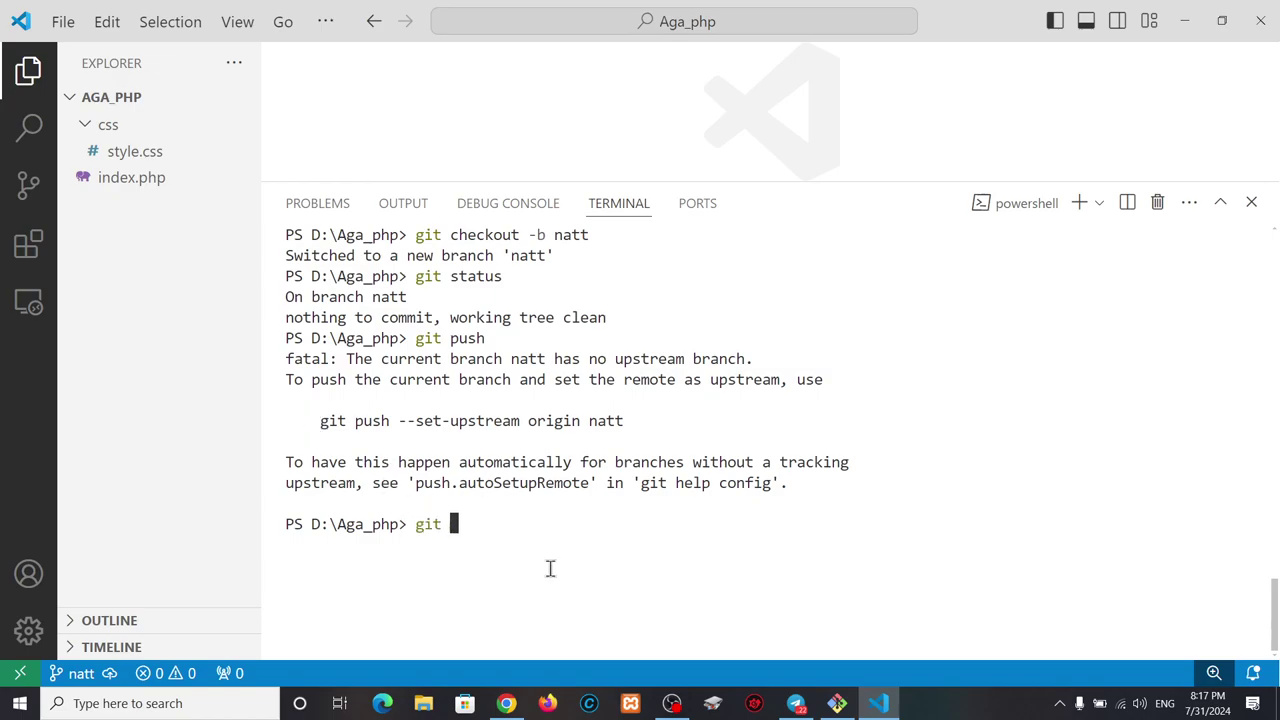
pyautogui.write('push -')
pyautogui.write('-set-up')
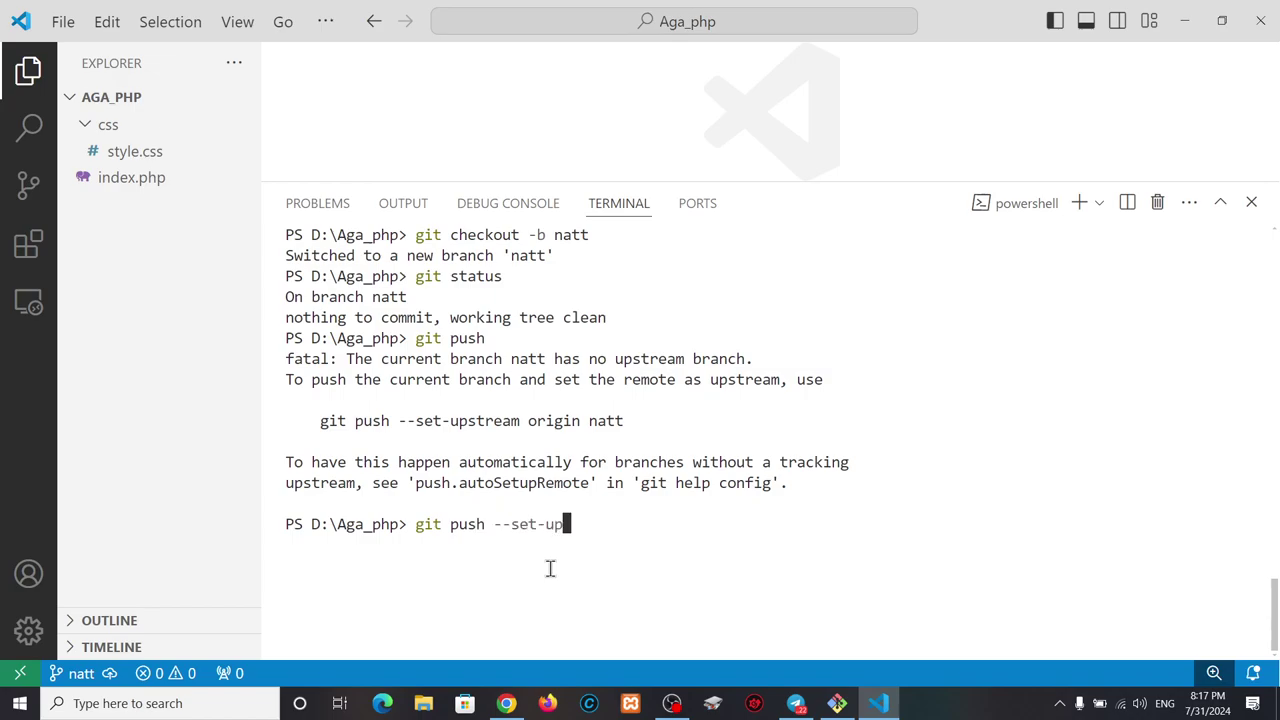
pyautogui.write('stea')
pyautogui.press('BackSpace')
pyautogui.press('BackSpace')
pyautogui.write('r')
pyautogui.write('eam')
pyautogui.press('BackSpace')
pyautogui.write('m ')
pyautogui.write('origin nat')
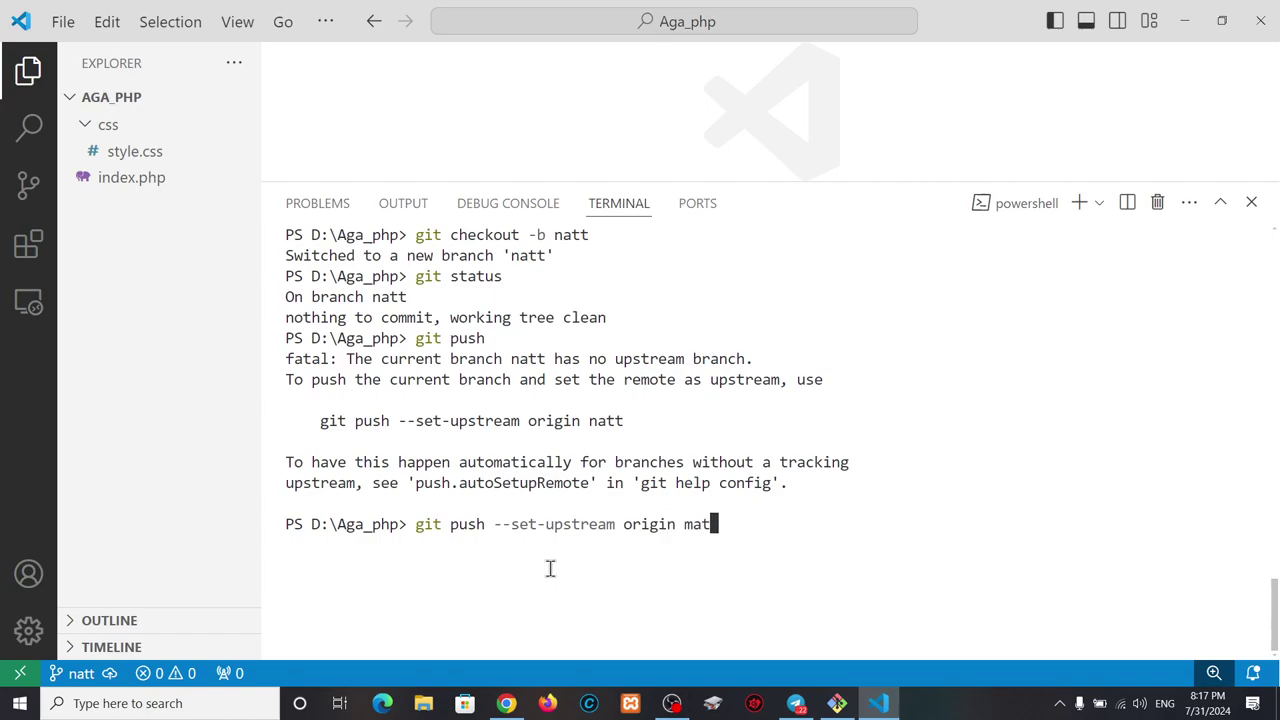
pyautogui.press('BackSpace')
pyautogui.press('BackSpace')
pyautogui.write('att')
pyautogui.press('Return')
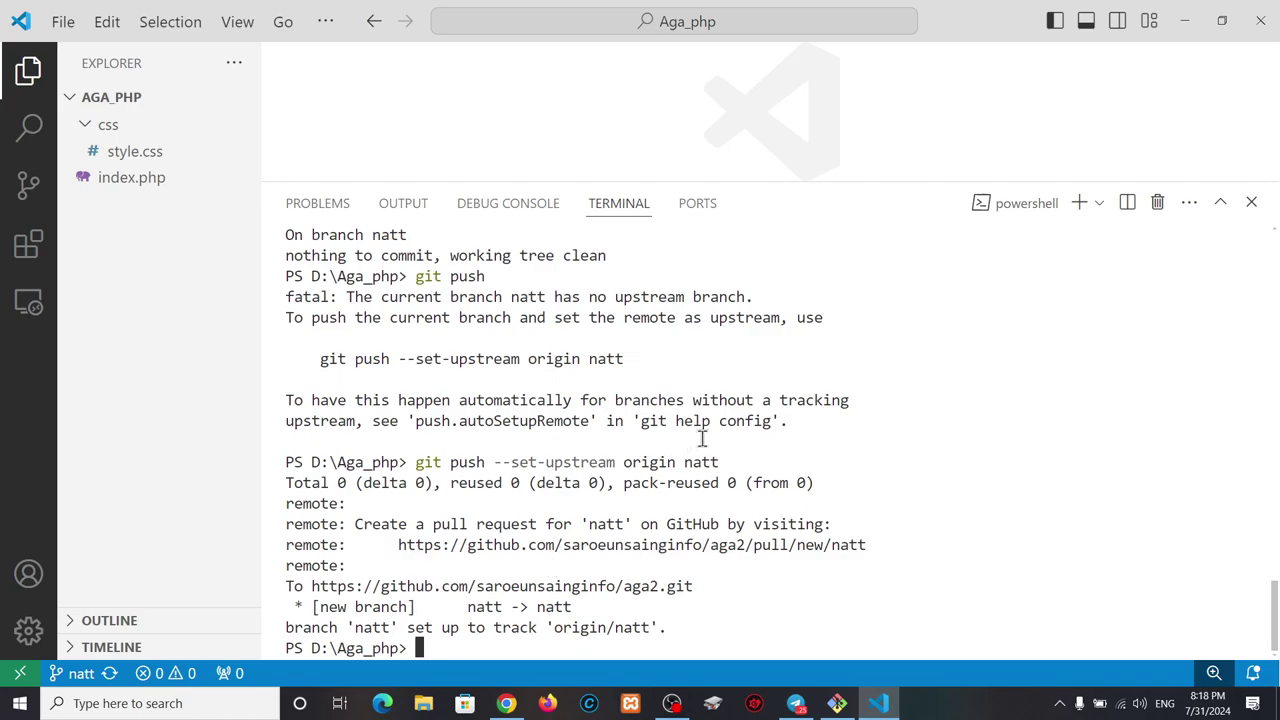
pyautogui.press('super+Tab')
# - Reload aga2 in Chrome and check the branch list now shows main and natt
pyautogui.click(444, 206)
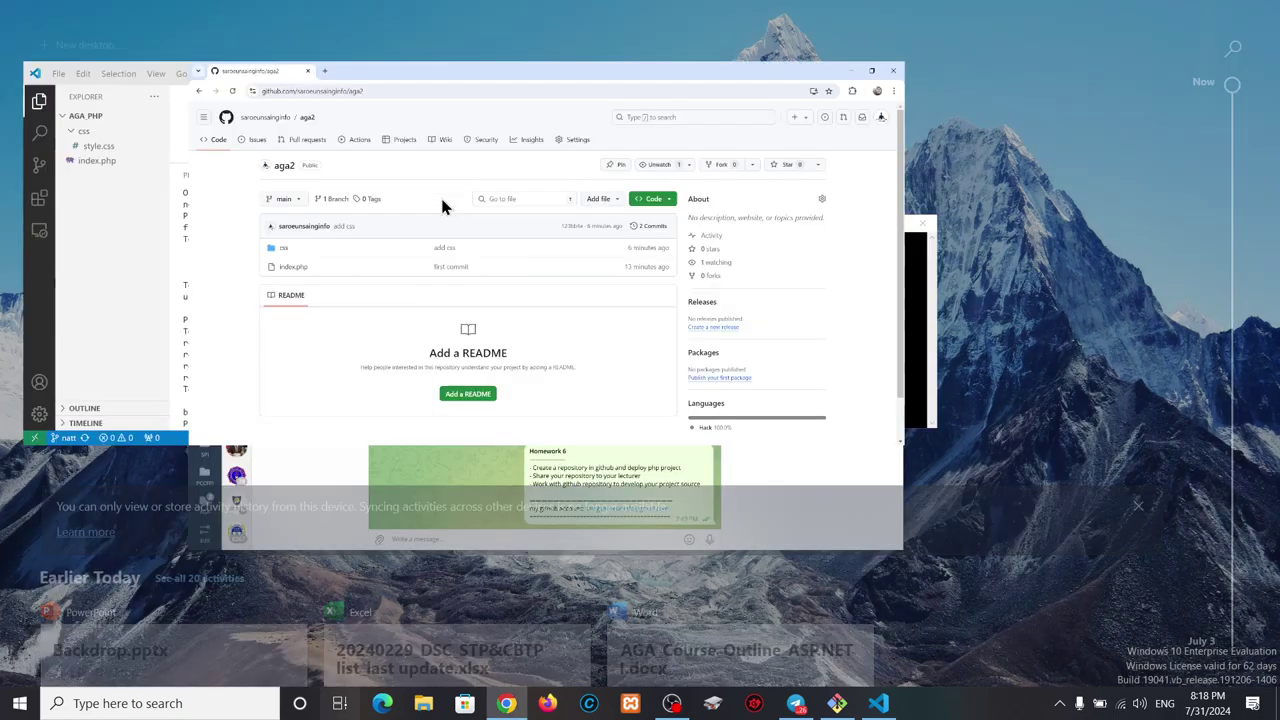
pyautogui.press('F5')
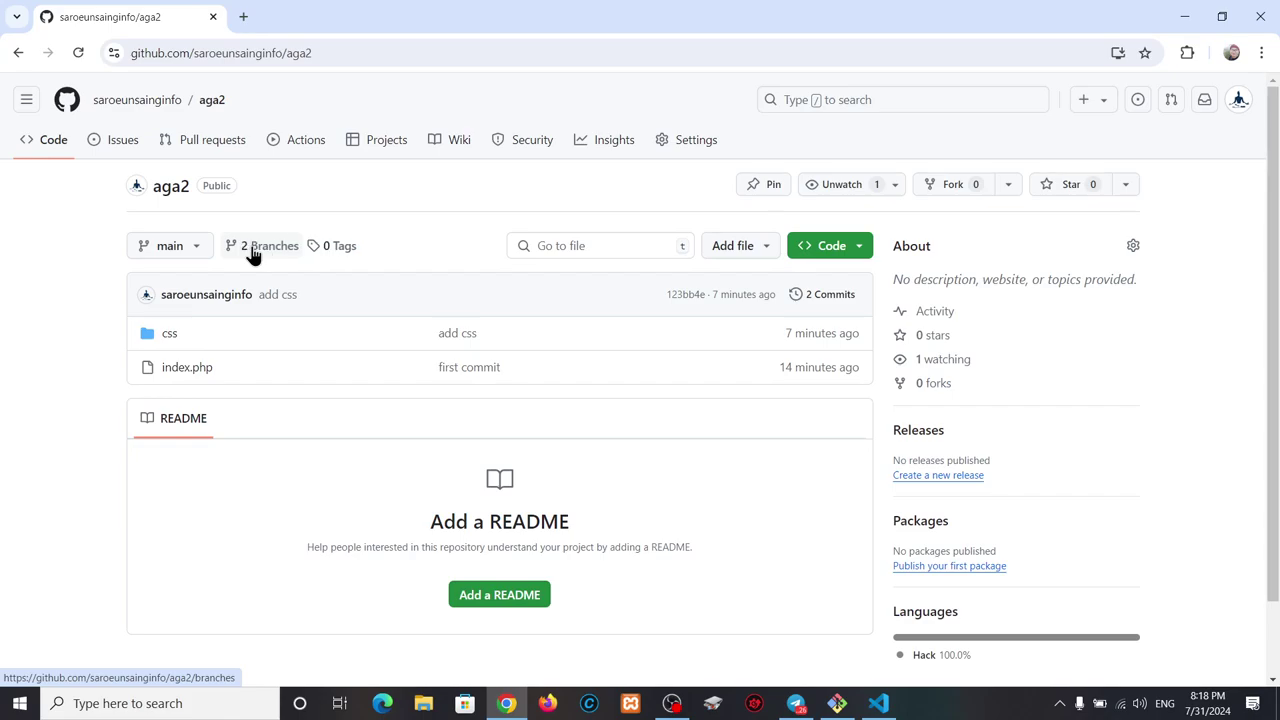
pyautogui.click(190, 246)
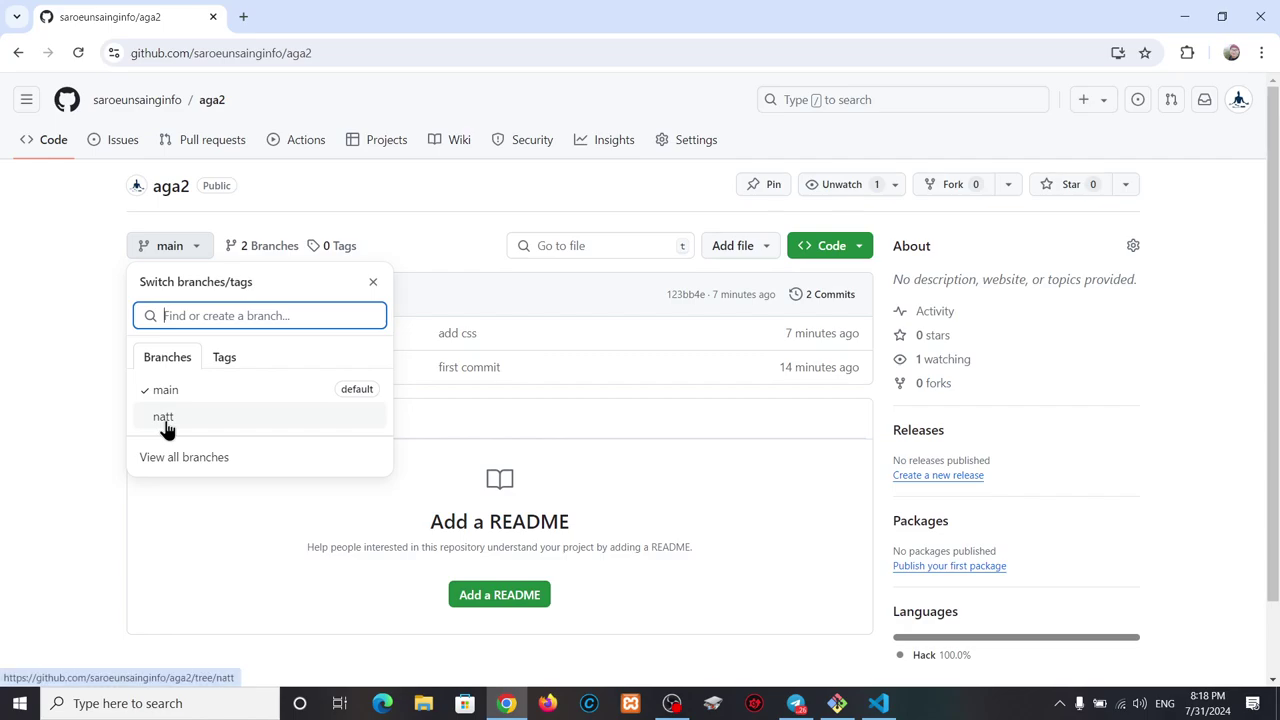
pyautogui.click(77, 426)
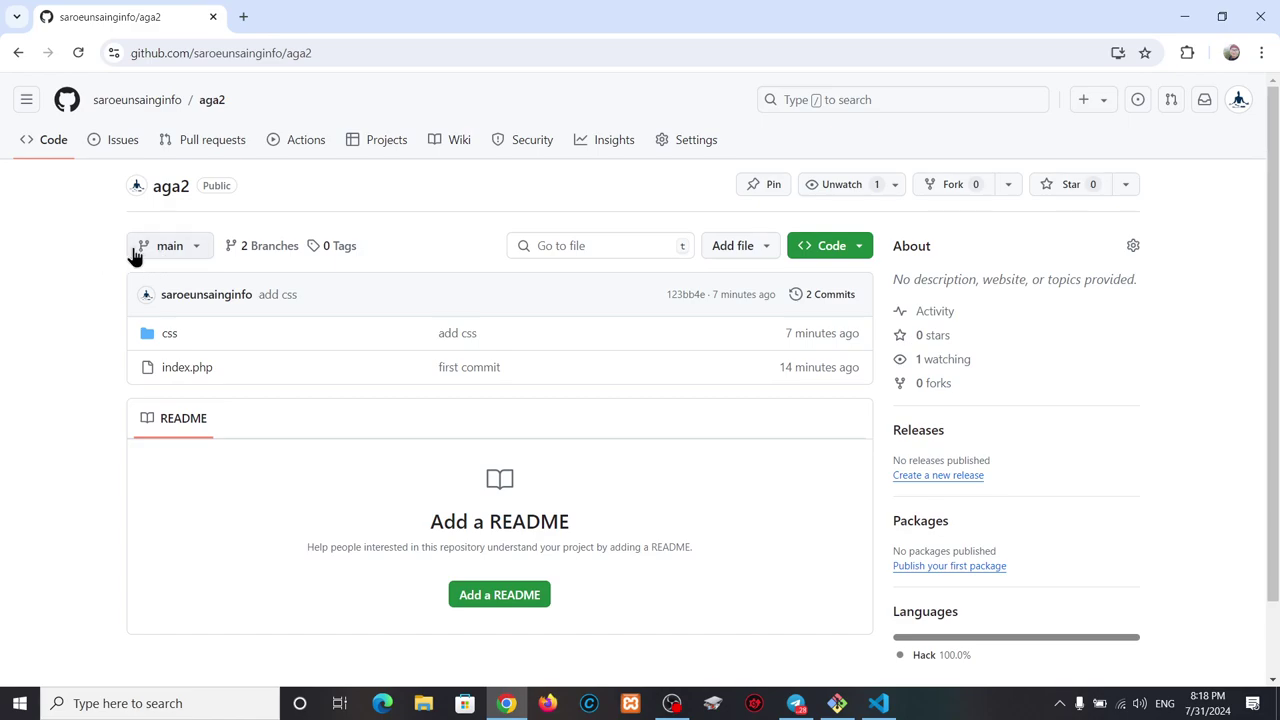
pyautogui.click(132, 252)
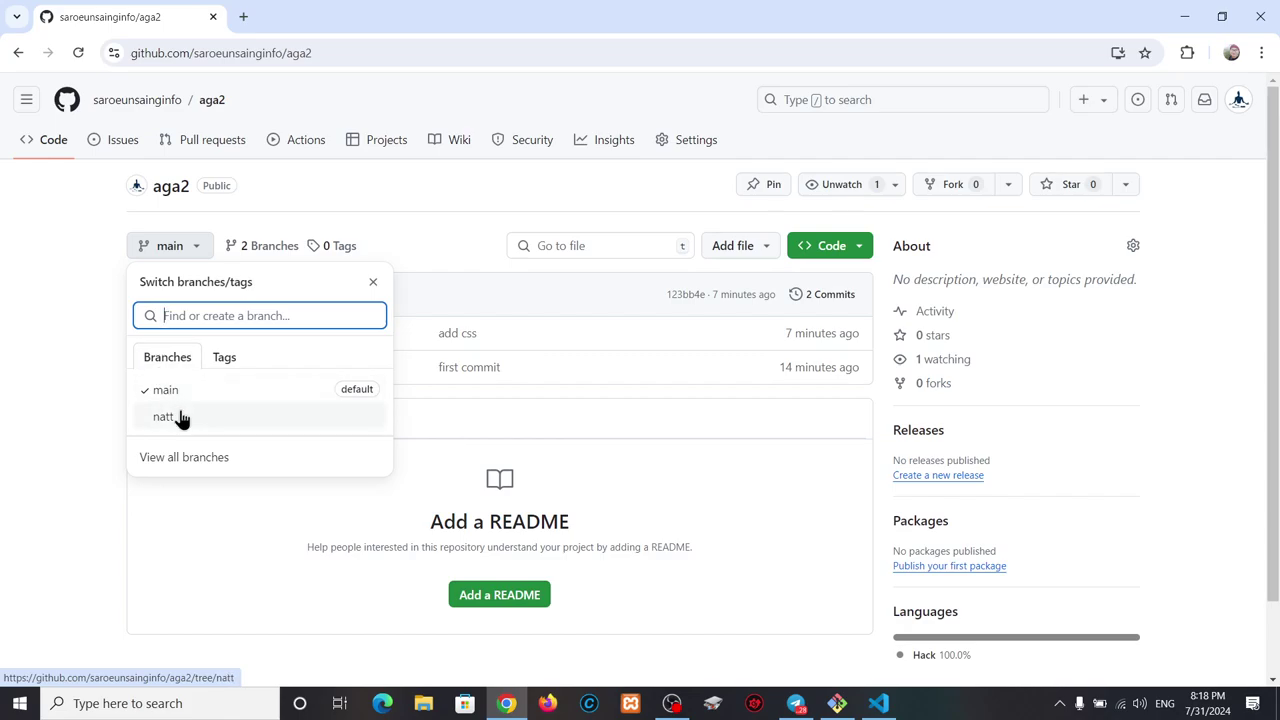
pyautogui.click(53, 287)
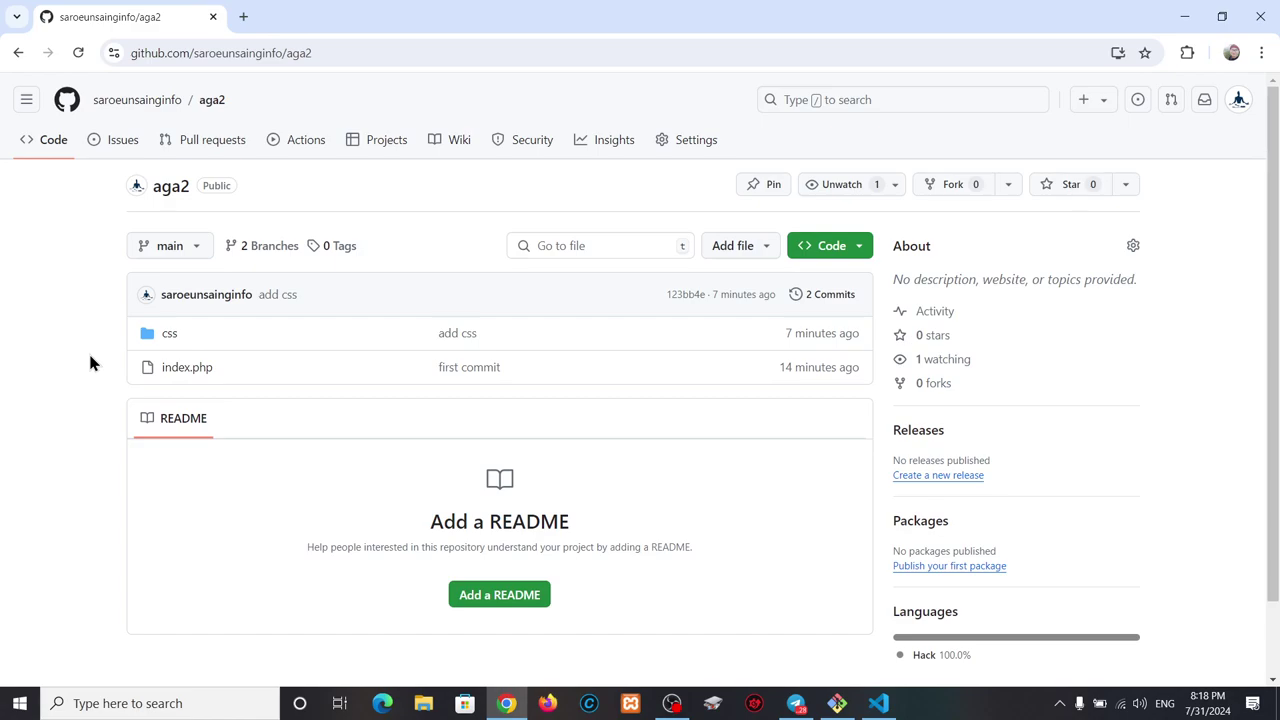
pyautogui.press('super+Tab')
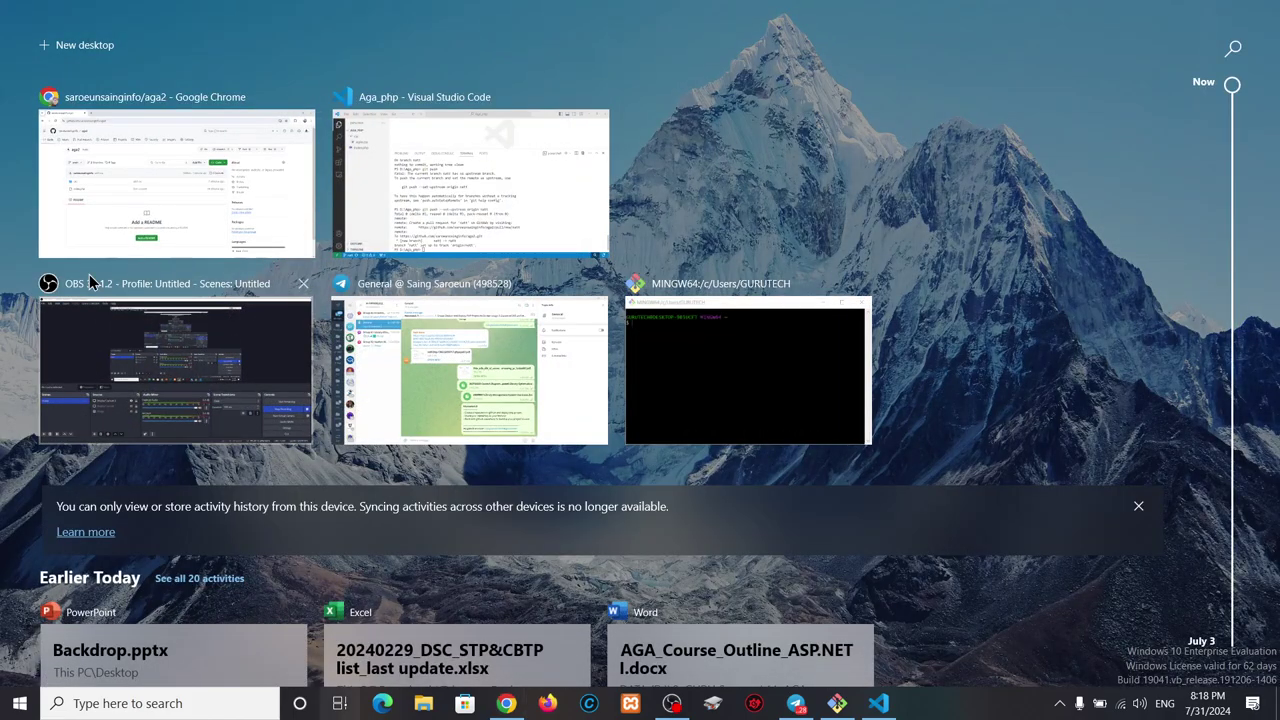
# - Clear the terminal, run git branch, and copy the natt branch name from the output
pyautogui.click(402, 180)
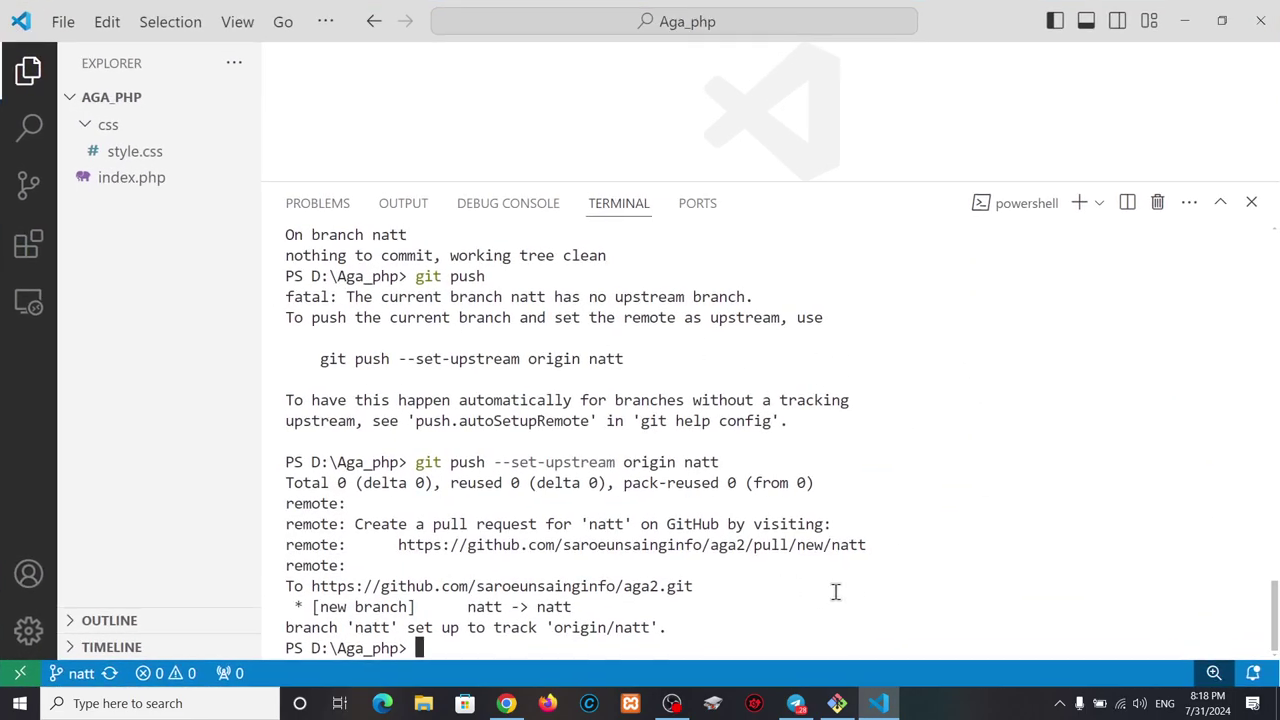
pyautogui.write('clear')
pyautogui.press('Return')
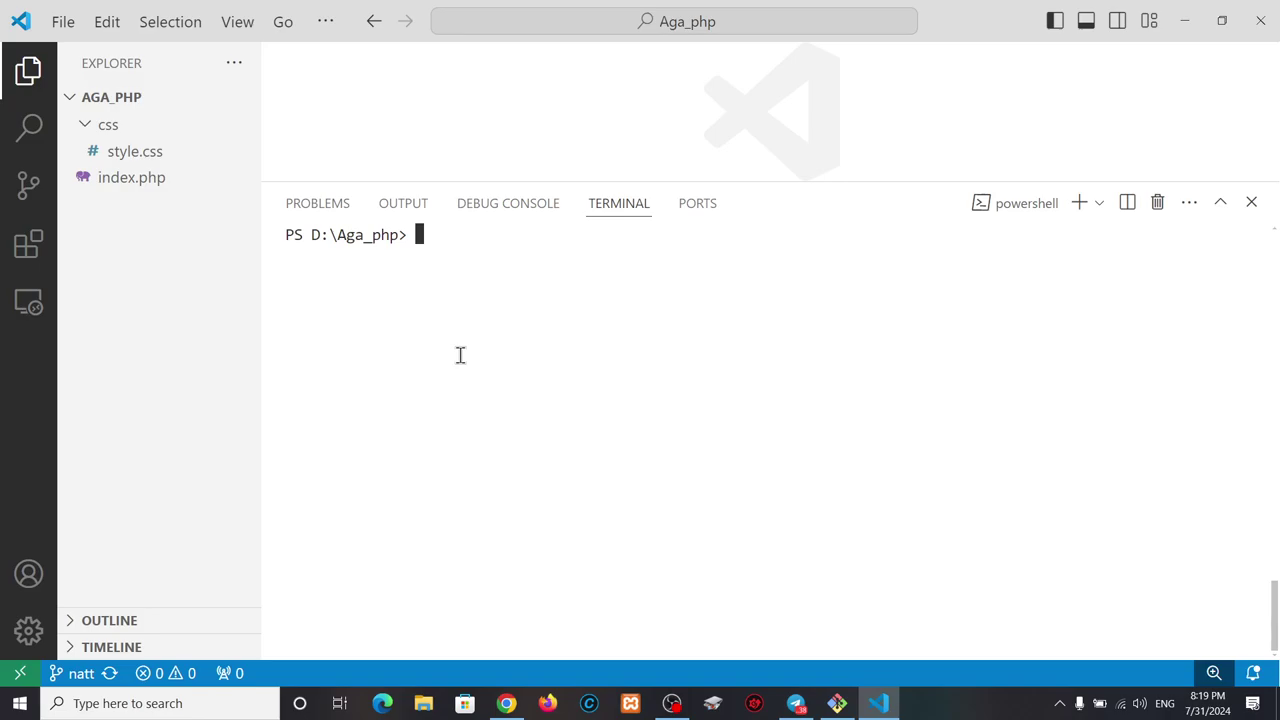
pyautogui.write('git ')
pyautogui.write('branch')
pyautogui.press('Return')
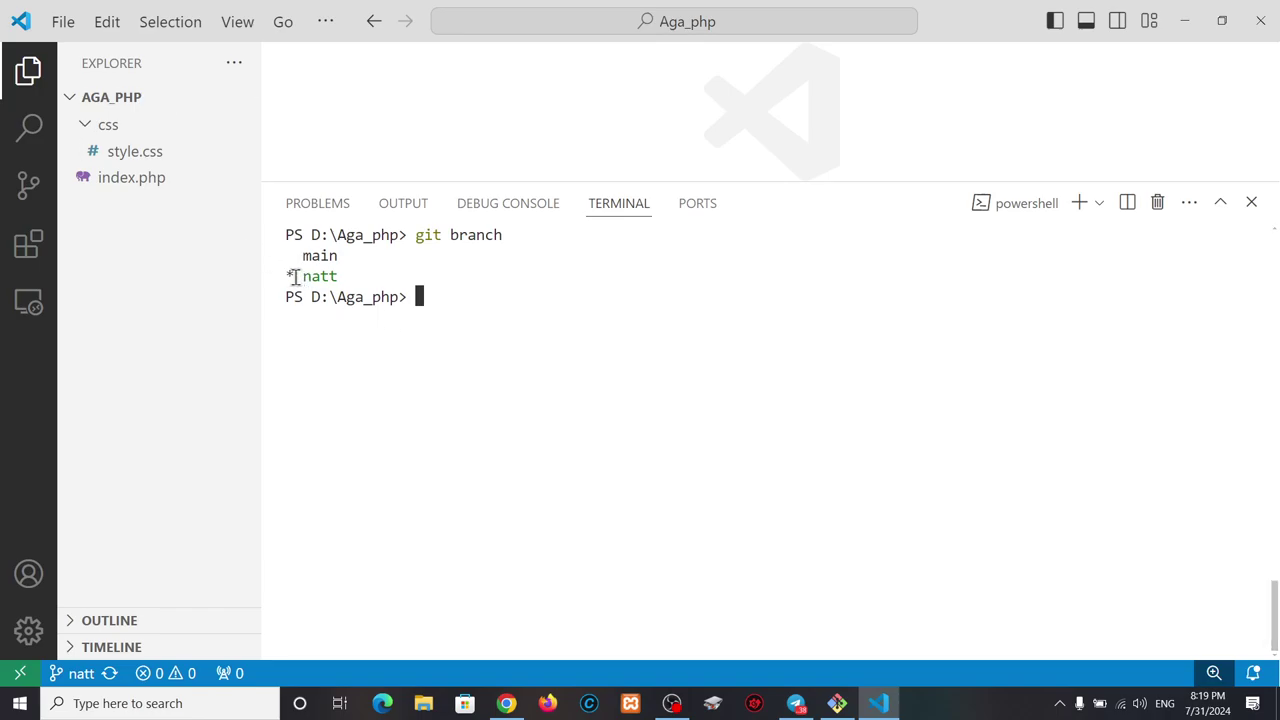
pyautogui.moveTo(296, 276); pyautogui.dragTo(357, 277)
pyautogui.hotkey('ctrl', 'c')
# - Maximize and restore the terminal panel, then close it with Ctrl+J
pyautogui.click(1221, 203)
pyautogui.click(1221, 61)
pyautogui.hotkey('ctrl', 'j')
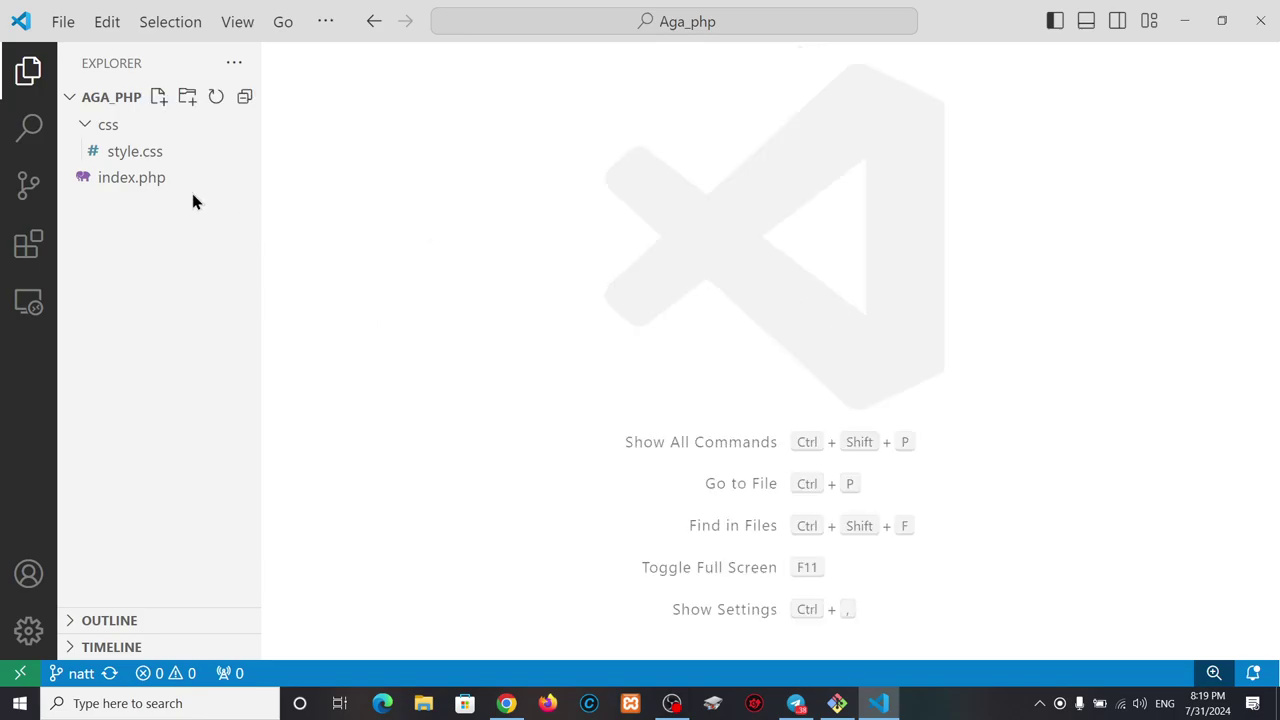
# - In index.php, add a lorem ipsum <p> paragraph below the Hello World heading and save
pyautogui.click(130, 181)
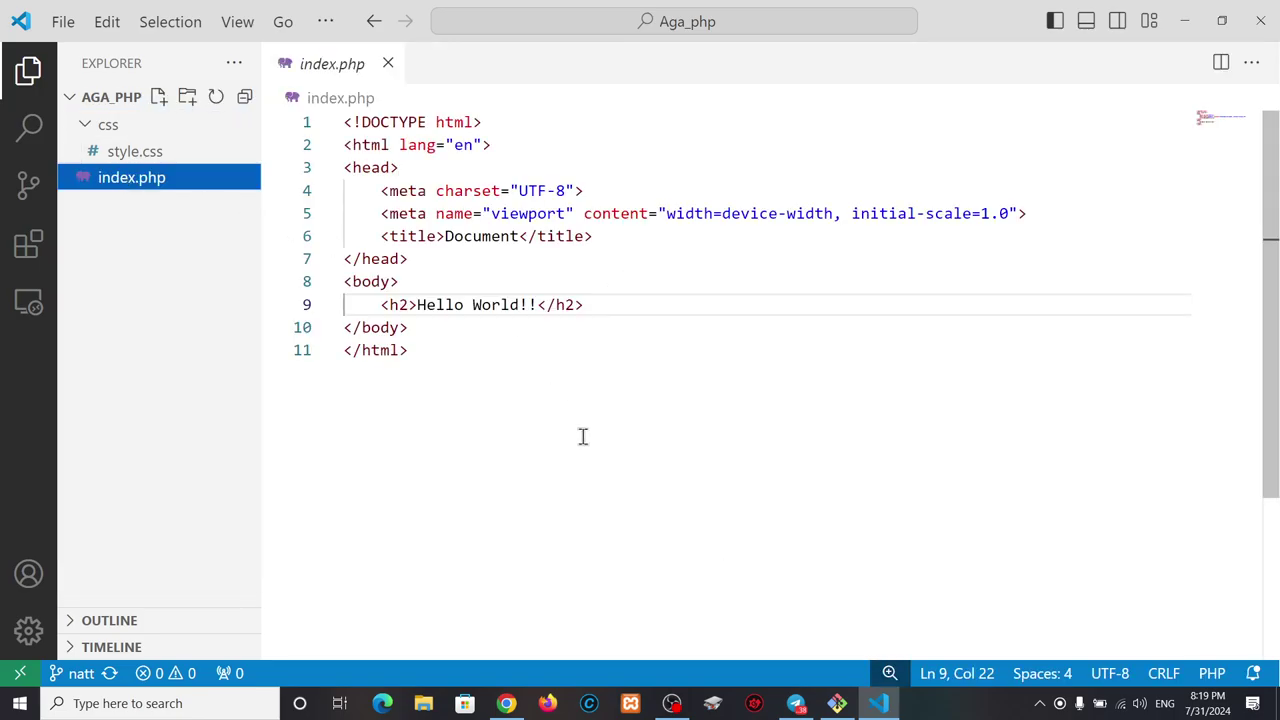
pyautogui.click(596, 307)
pyautogui.press('Return')
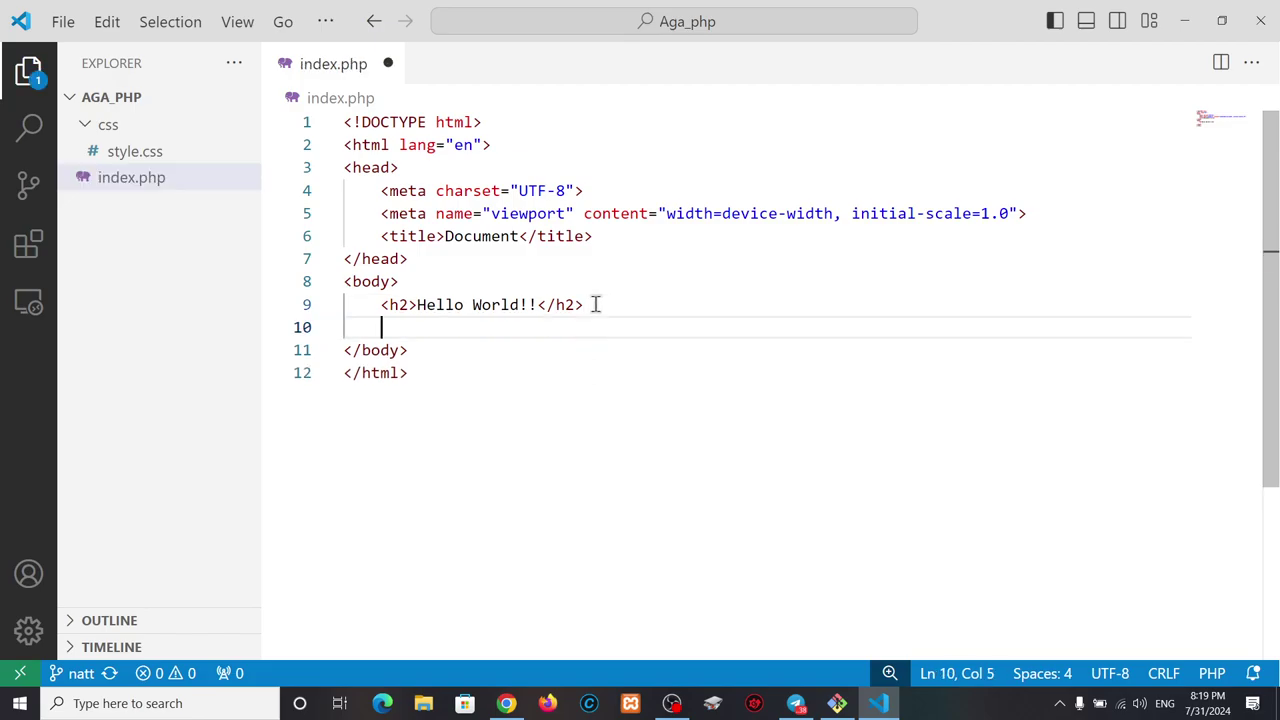
pyautogui.write('p')
pyautogui.press('Tab')
pyautogui.write('le')
pyautogui.press('BackSpace')
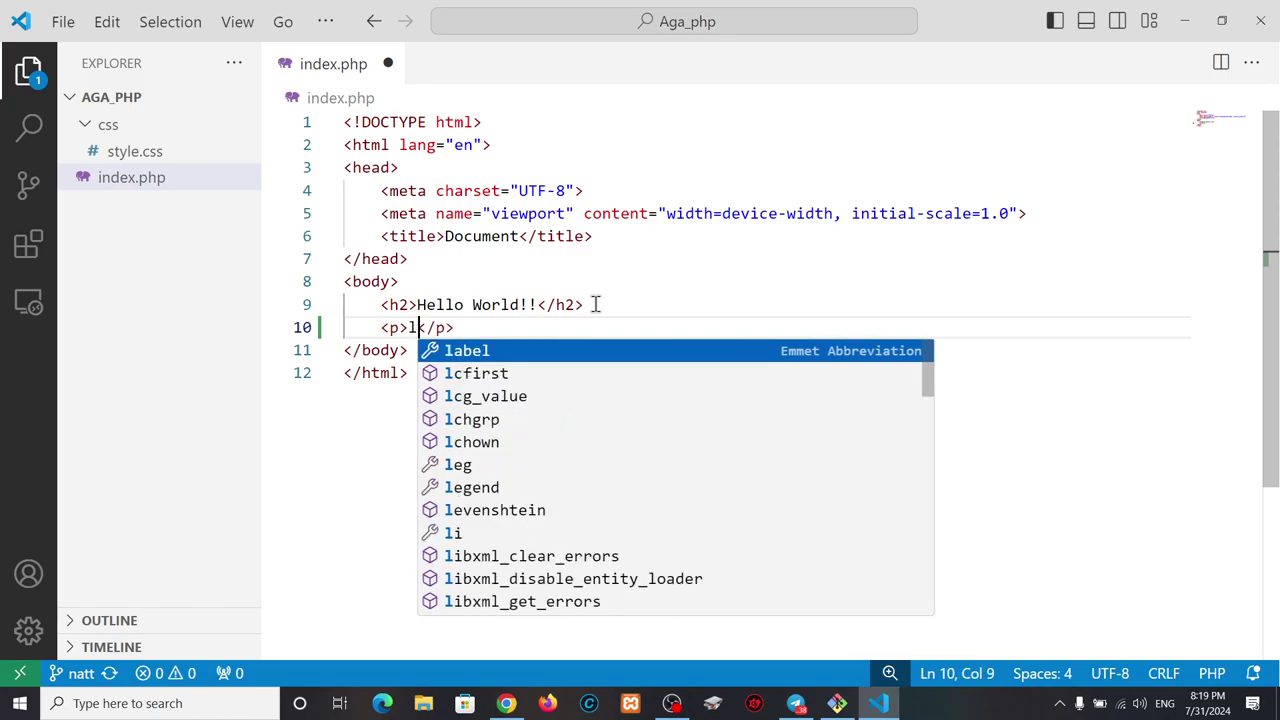
pyautogui.write('or')
pyautogui.press('Tab')
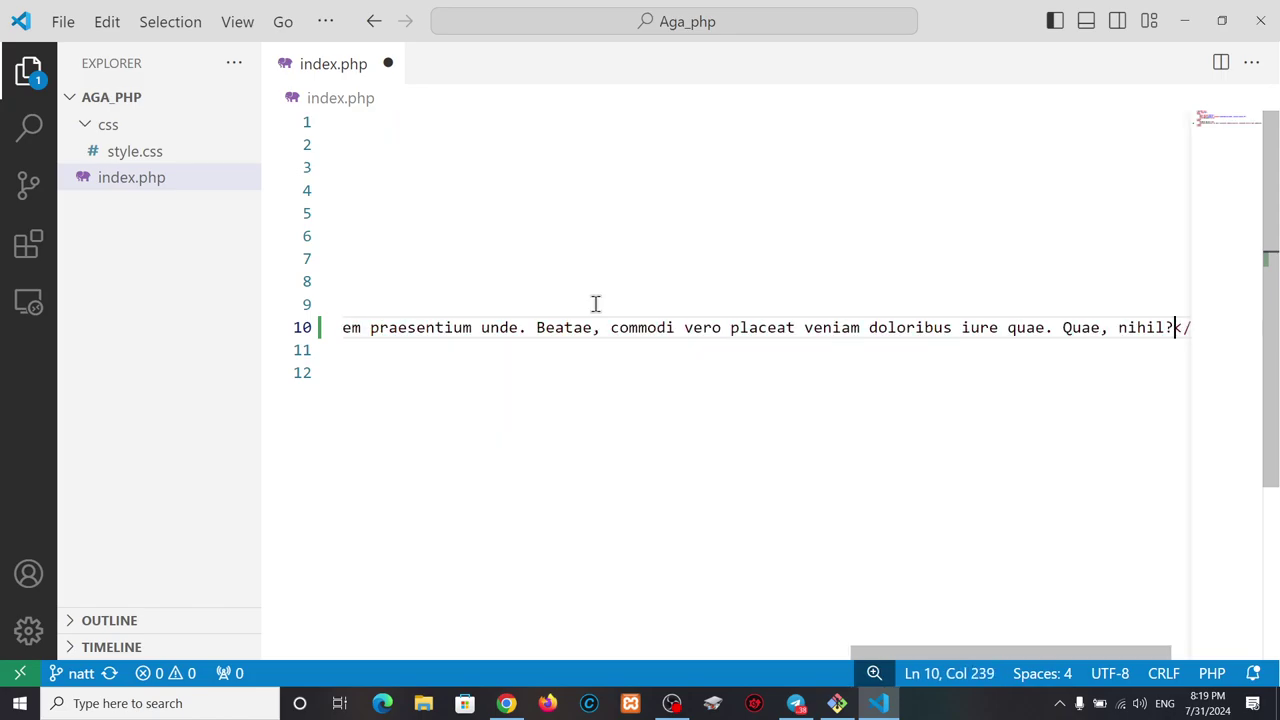
pyautogui.hscroll(-2, 503, 318)
pyautogui.hscroll(-6, 503, 318)
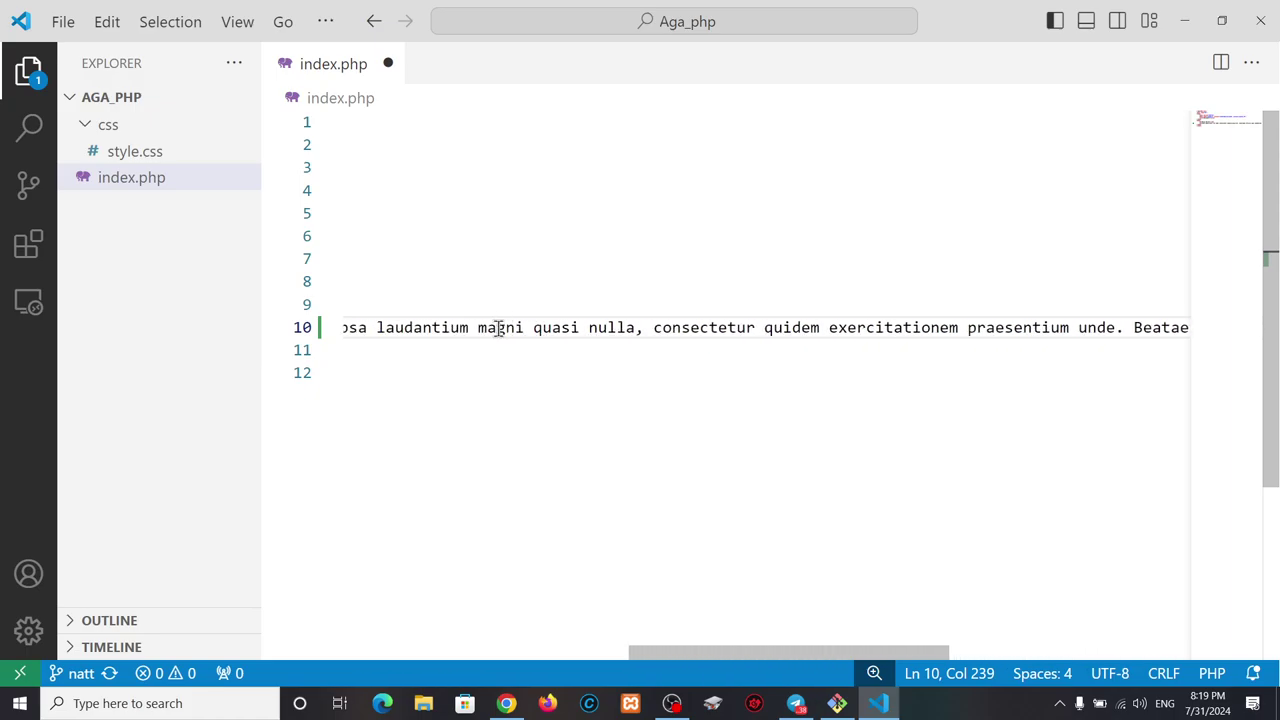
pyautogui.hscroll(-2, 500, 325)
pyautogui.hscroll(-1, 498, 330)
pyautogui.hotkey('ctrl', 's')
pyautogui.hscroll(-1, 498, 329)
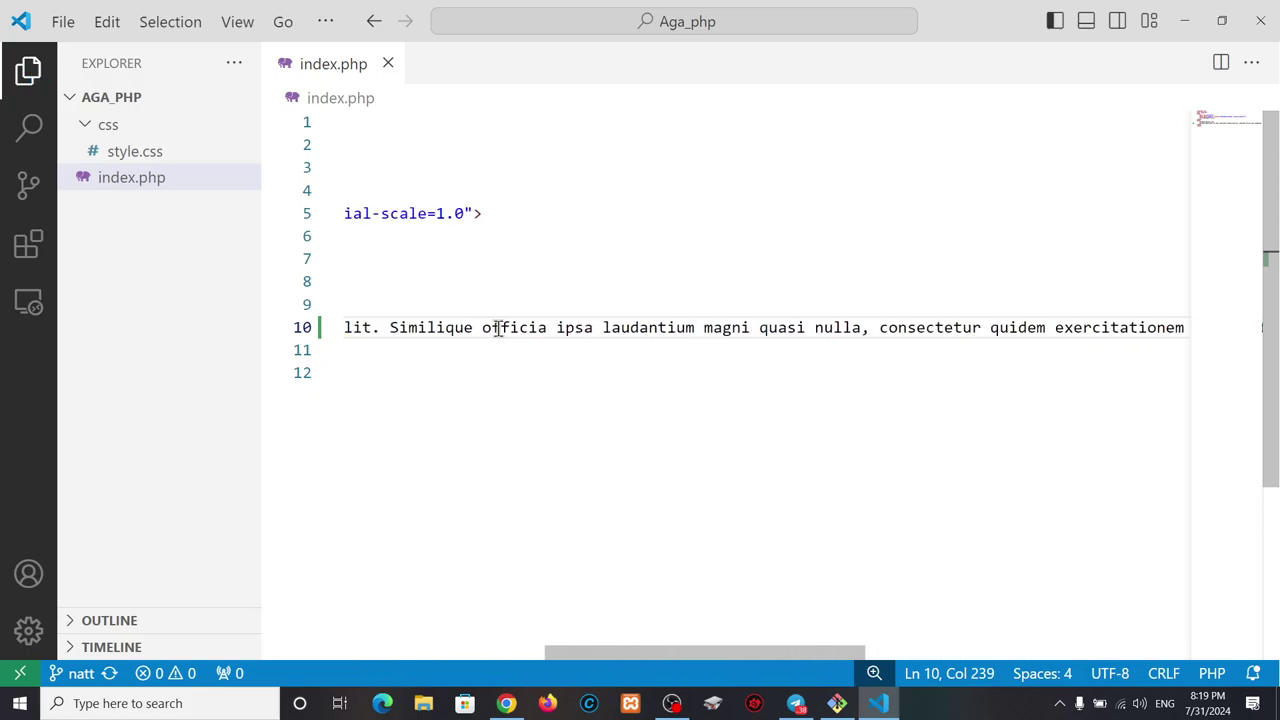
# - Reopen the terminal and run git status to see index.php modified
pyautogui.hotkey('ctrl', '`')
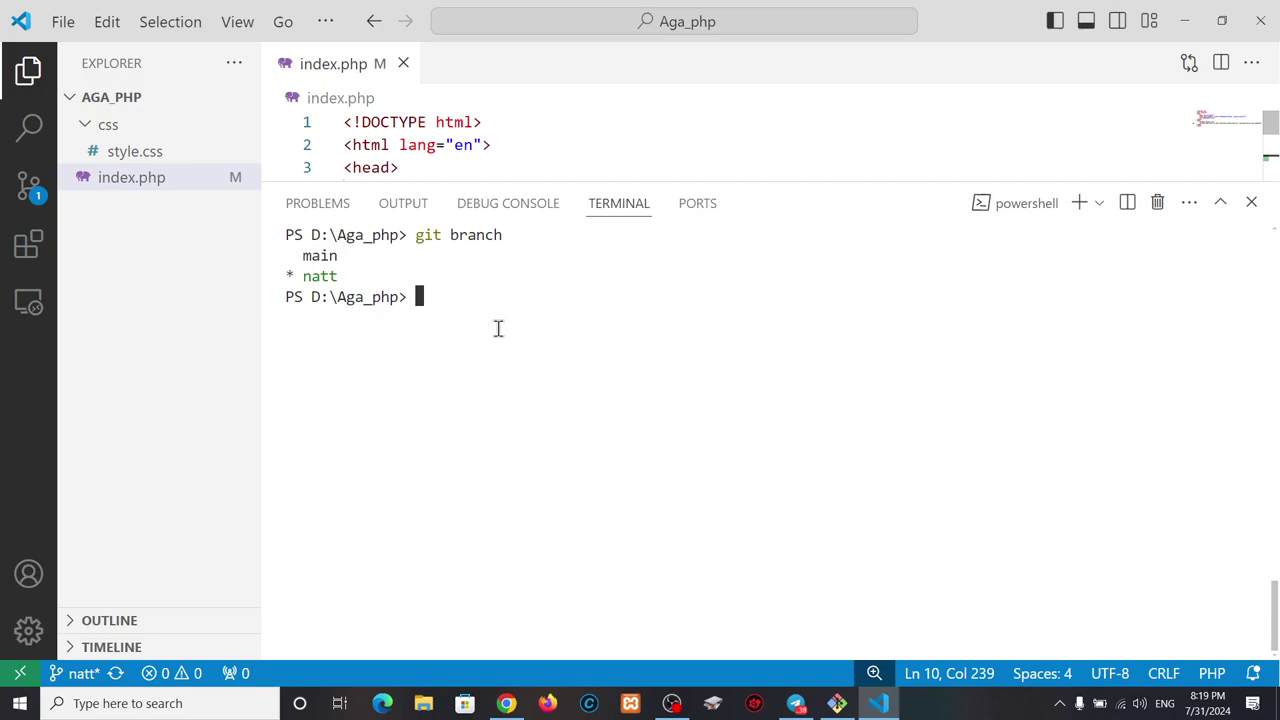
pyautogui.write('git sta')
pyautogui.write('tus')
pyautogui.press('Return')
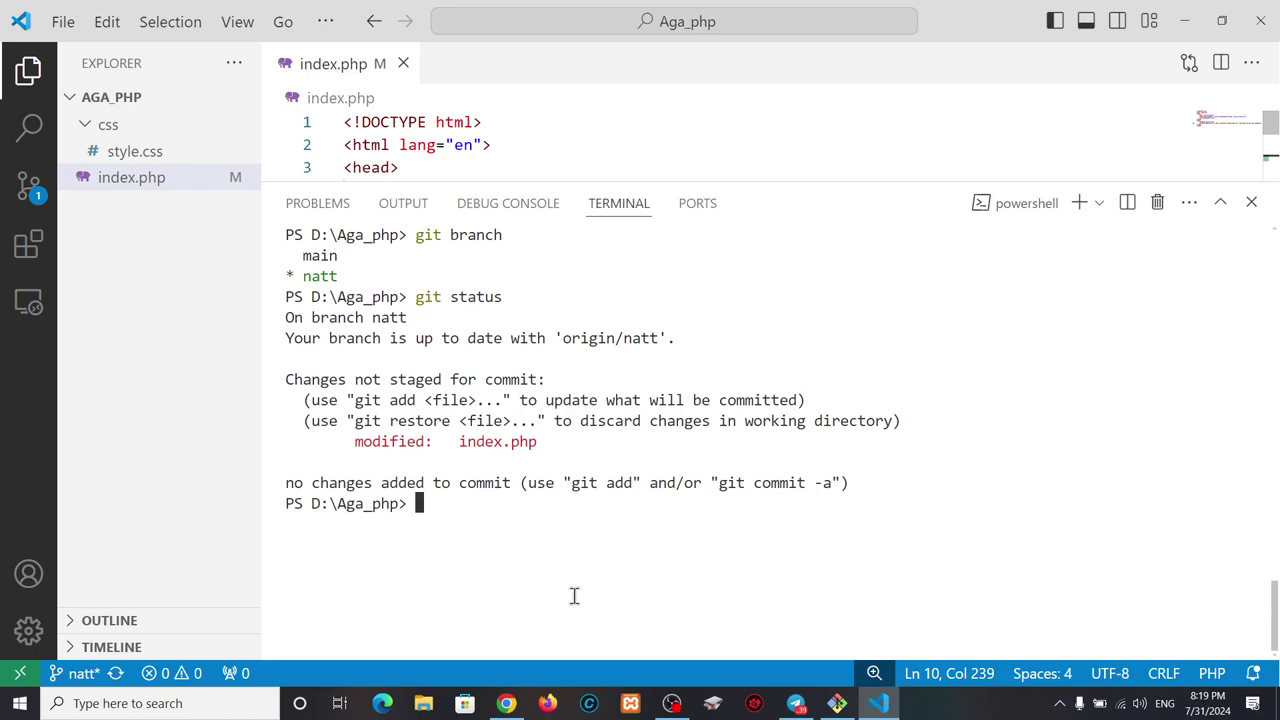
# - Commit all changes on natt with the message '[Add] add a paragraph to index.php' via git commit -a
pyautogui.write('gi')
pyautogui.write('t comm')
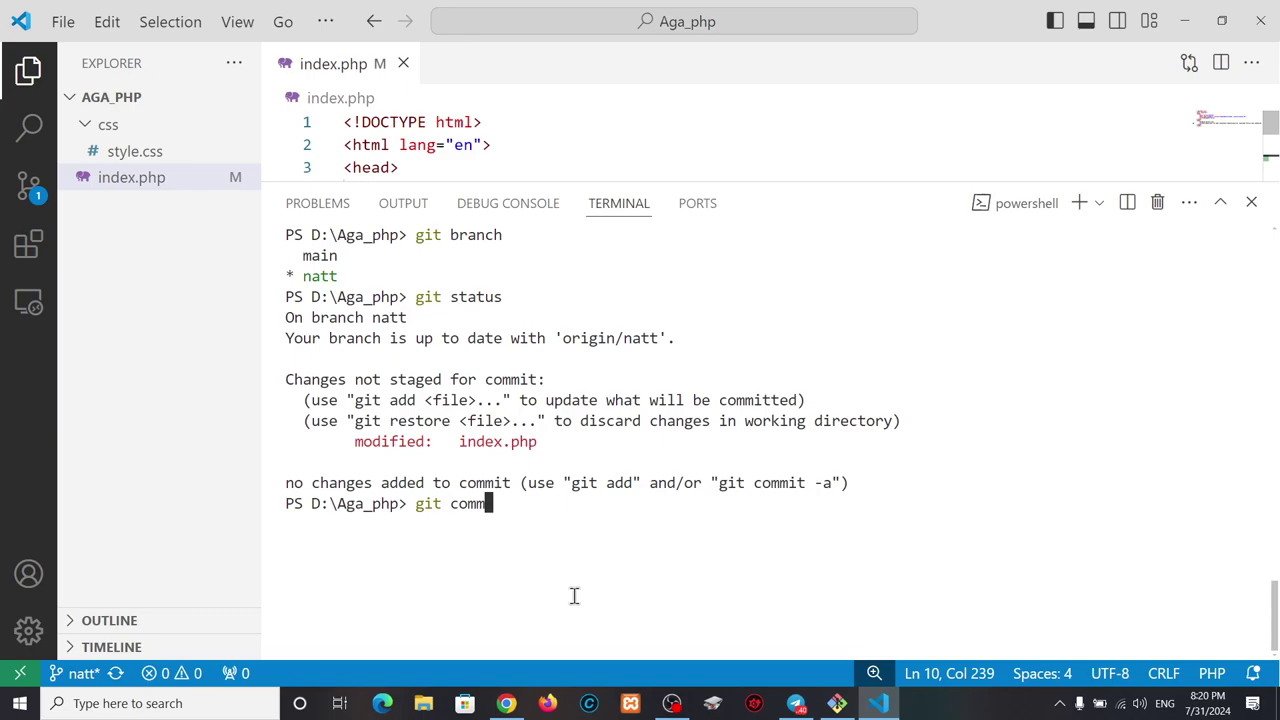
pyautogui.write('it -a')
pyautogui.press('Return')
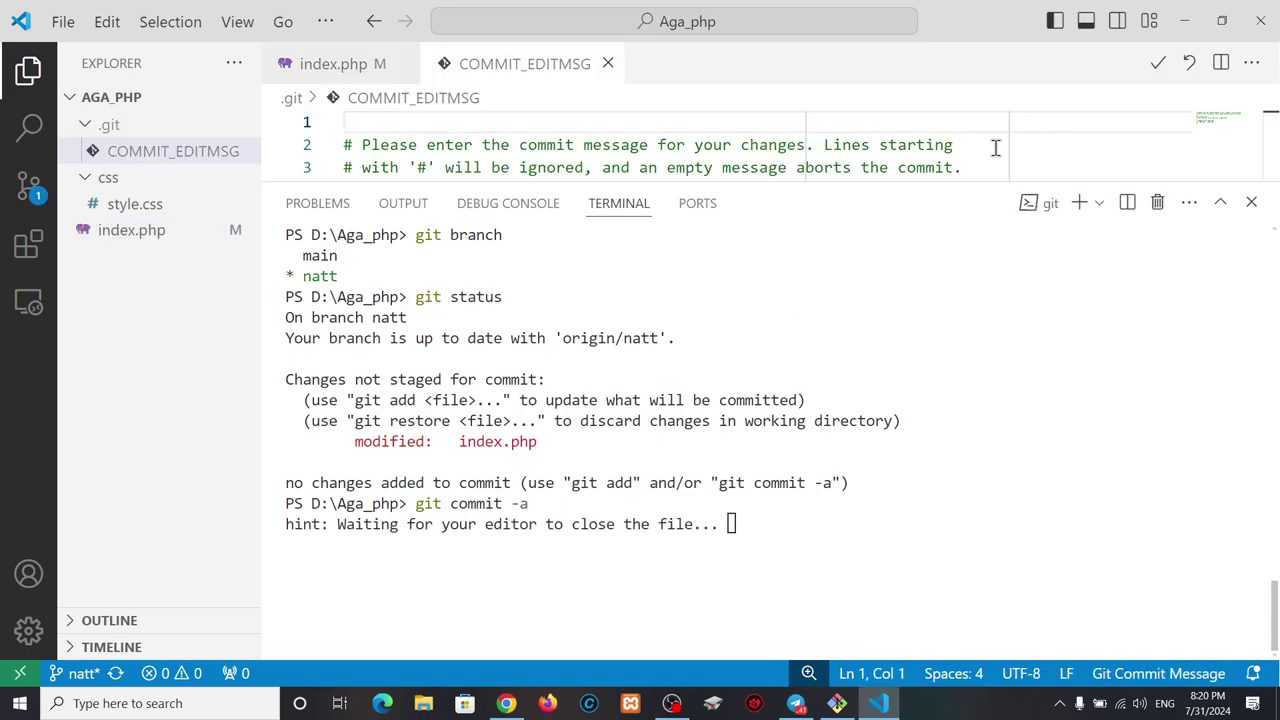
pyautogui.hotkey('ctrl', 'j')
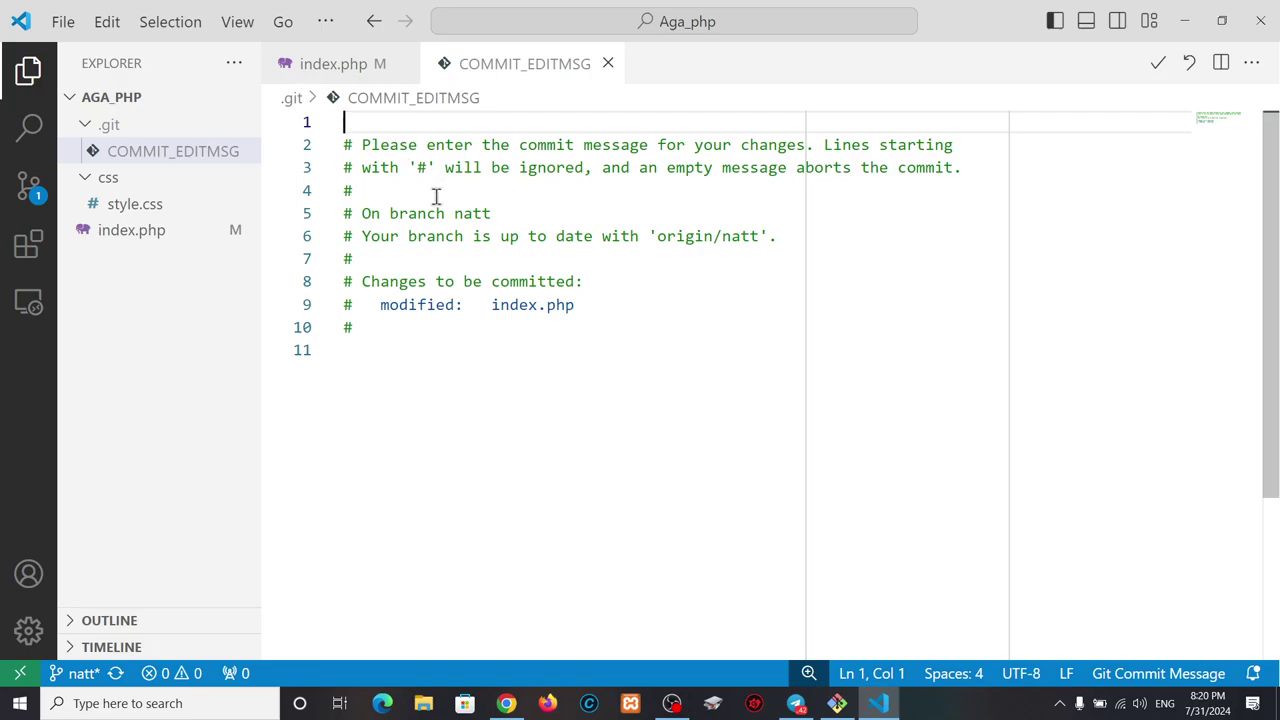
pyautogui.write('[')
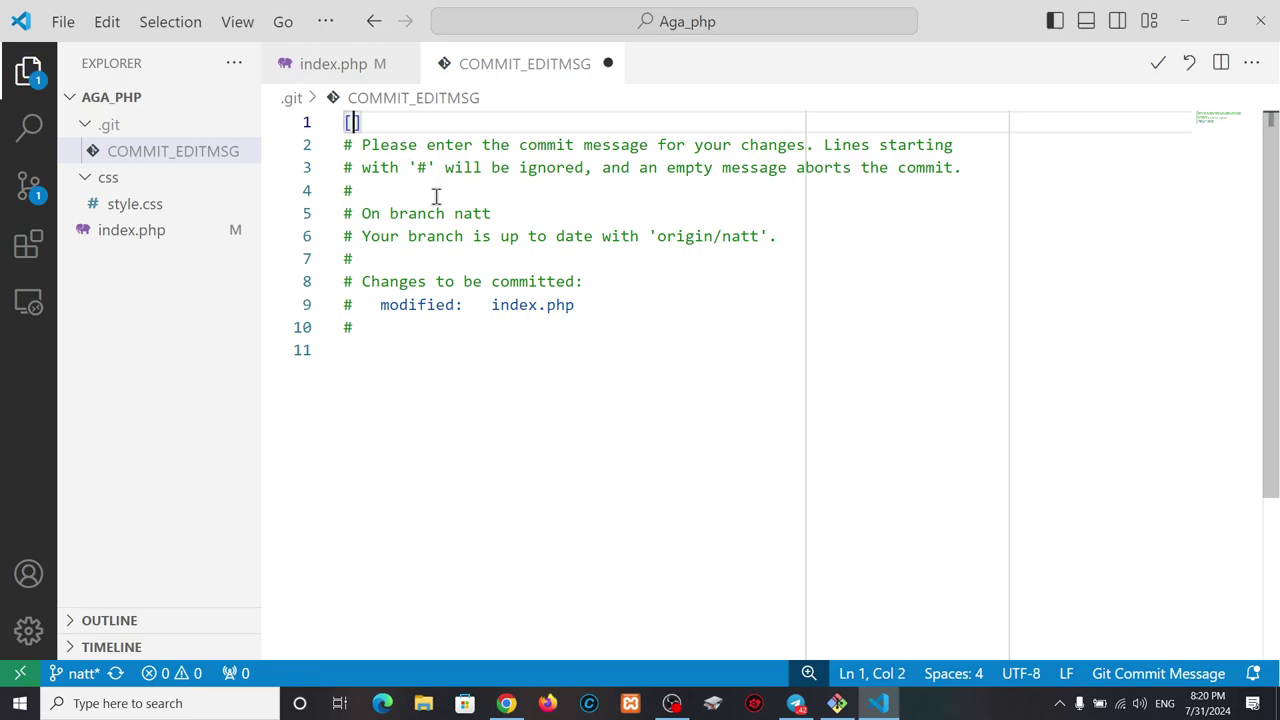
pyautogui.write('Add')
pyautogui.write('] ')
pyautogui.write('add a pa')
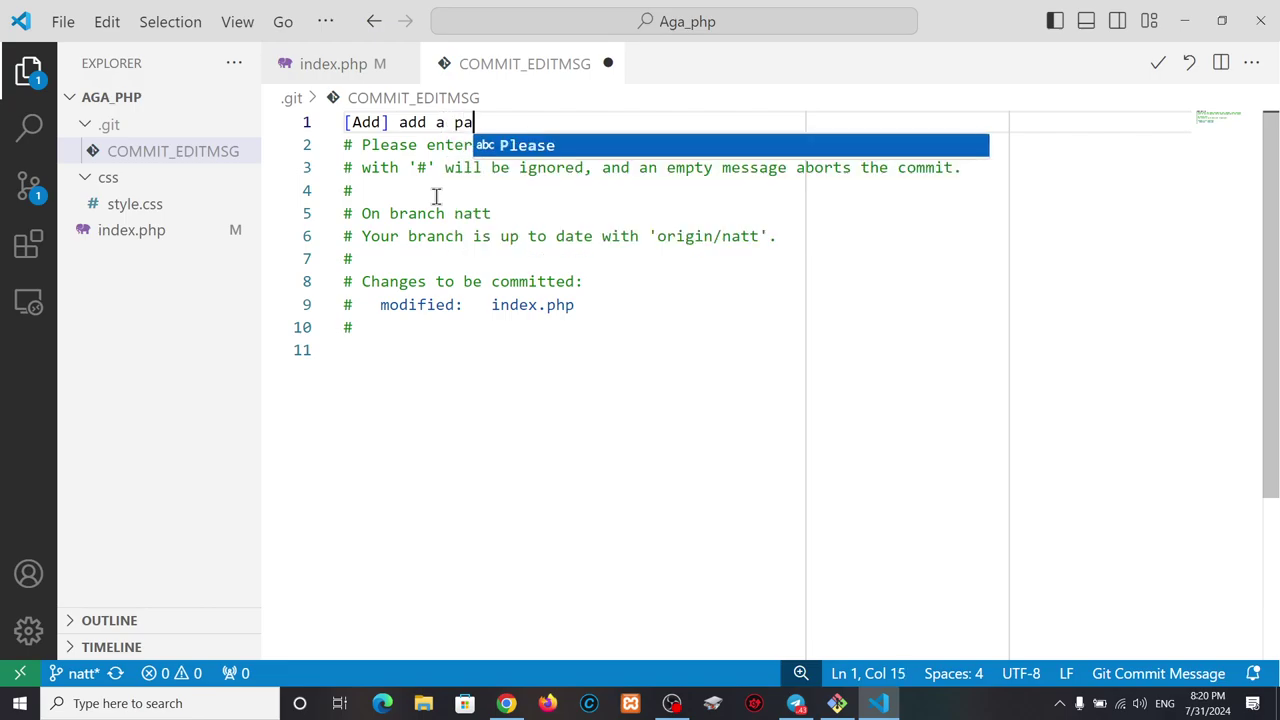
pyautogui.write('ragraph')
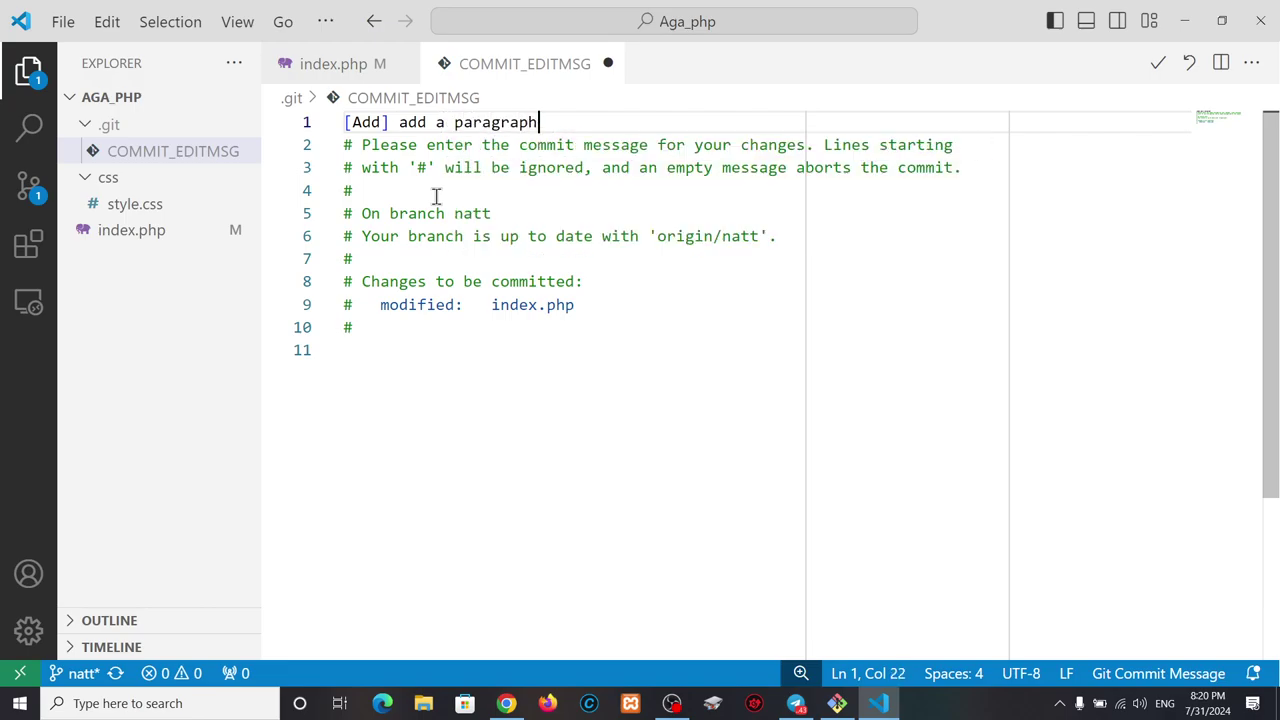
pyautogui.write(' to in')
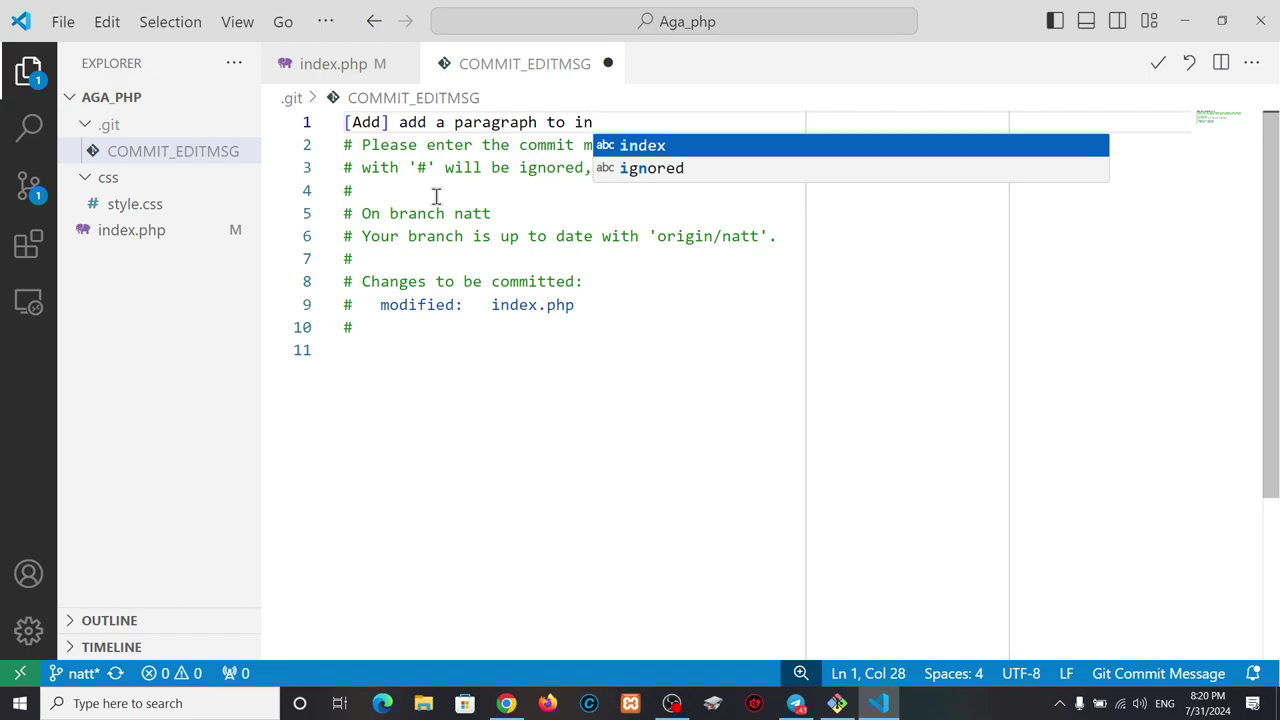
pyautogui.write('dex.php')
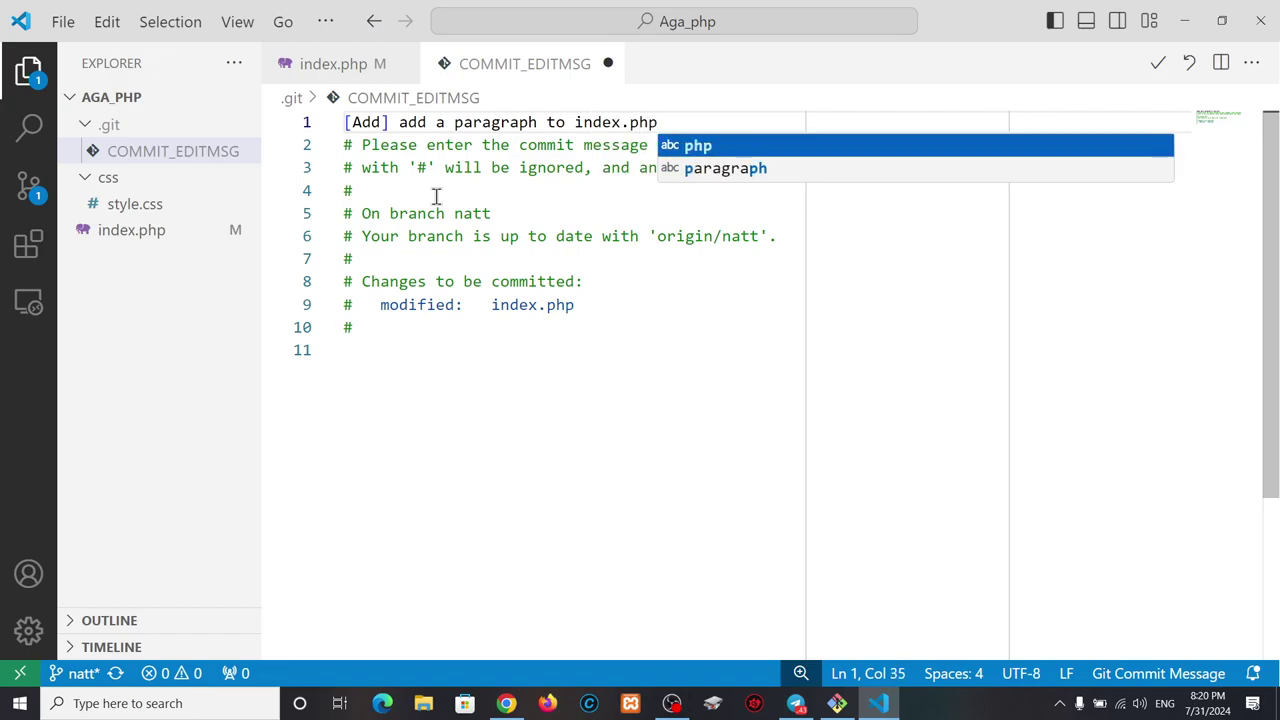
pyautogui.hotkey('ctrl', 's')
pyautogui.click(775, 310)
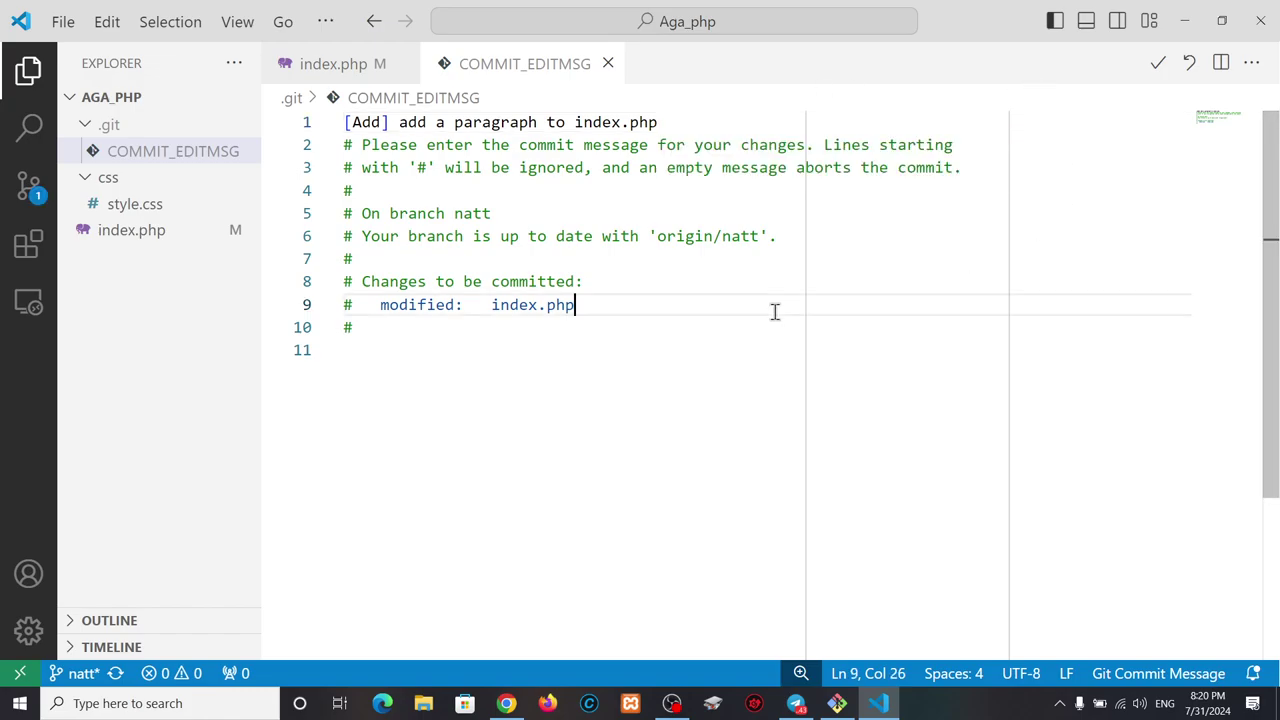
pyautogui.click(1158, 66)
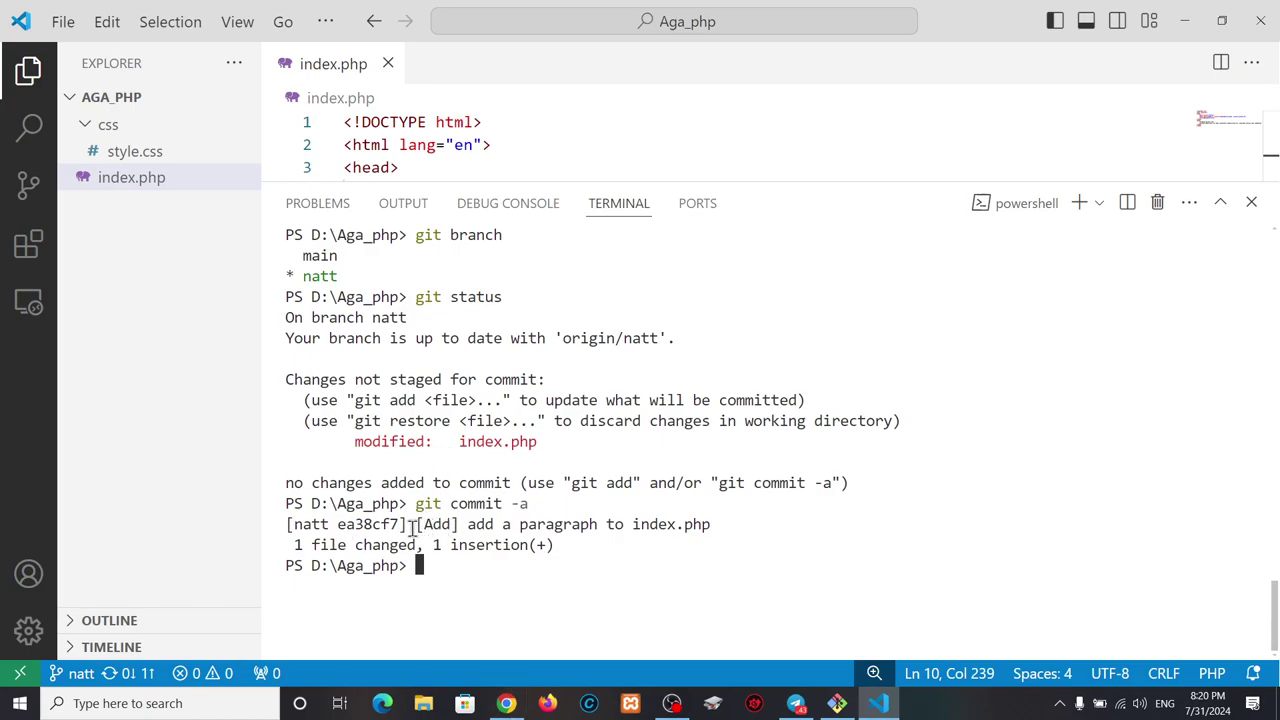
# - Check git status in the terminal after the new commit
pyautogui.moveTo(417, 525); pyautogui.dragTo(736, 522)
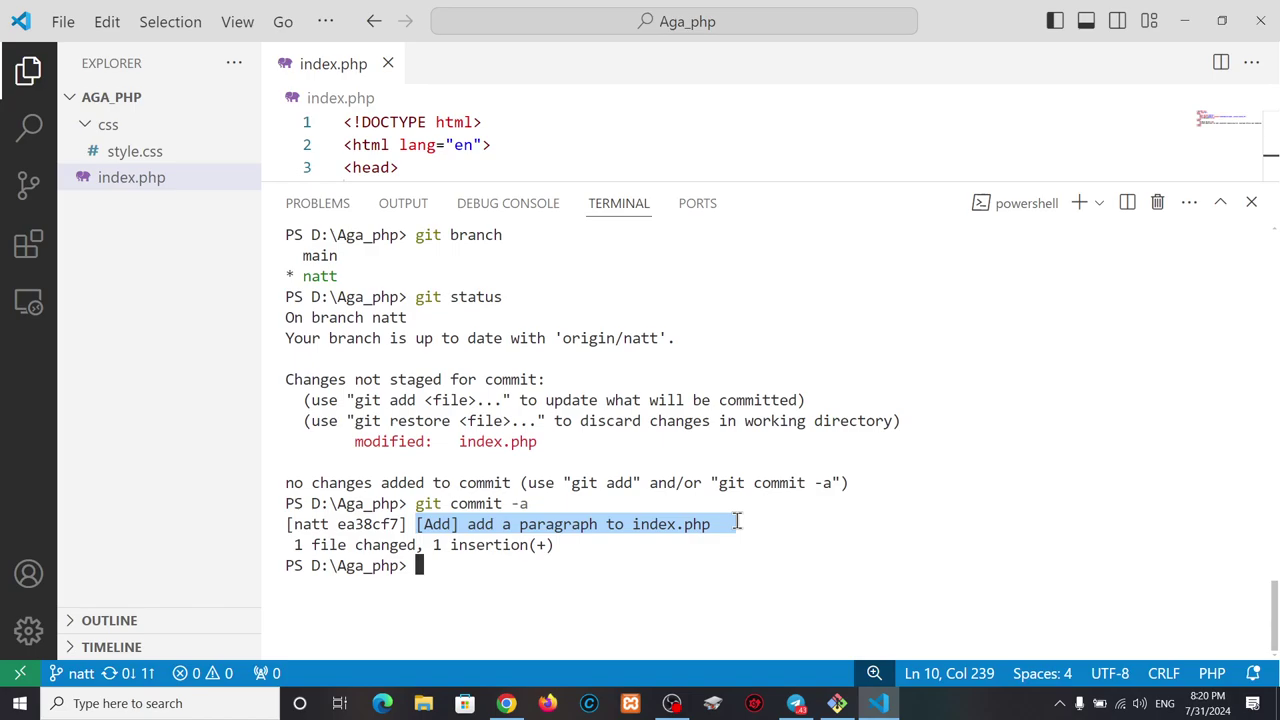
pyautogui.click(471, 583)
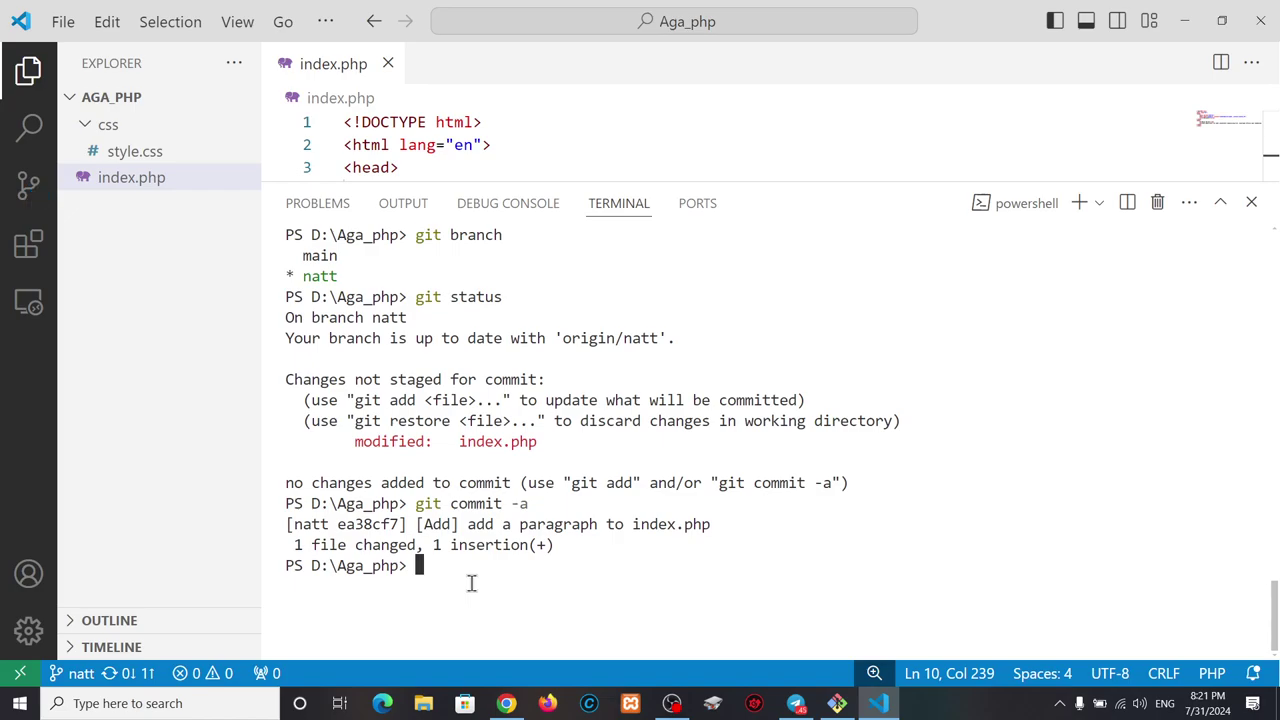
pyautogui.write('git status')
pyautogui.press('Return')
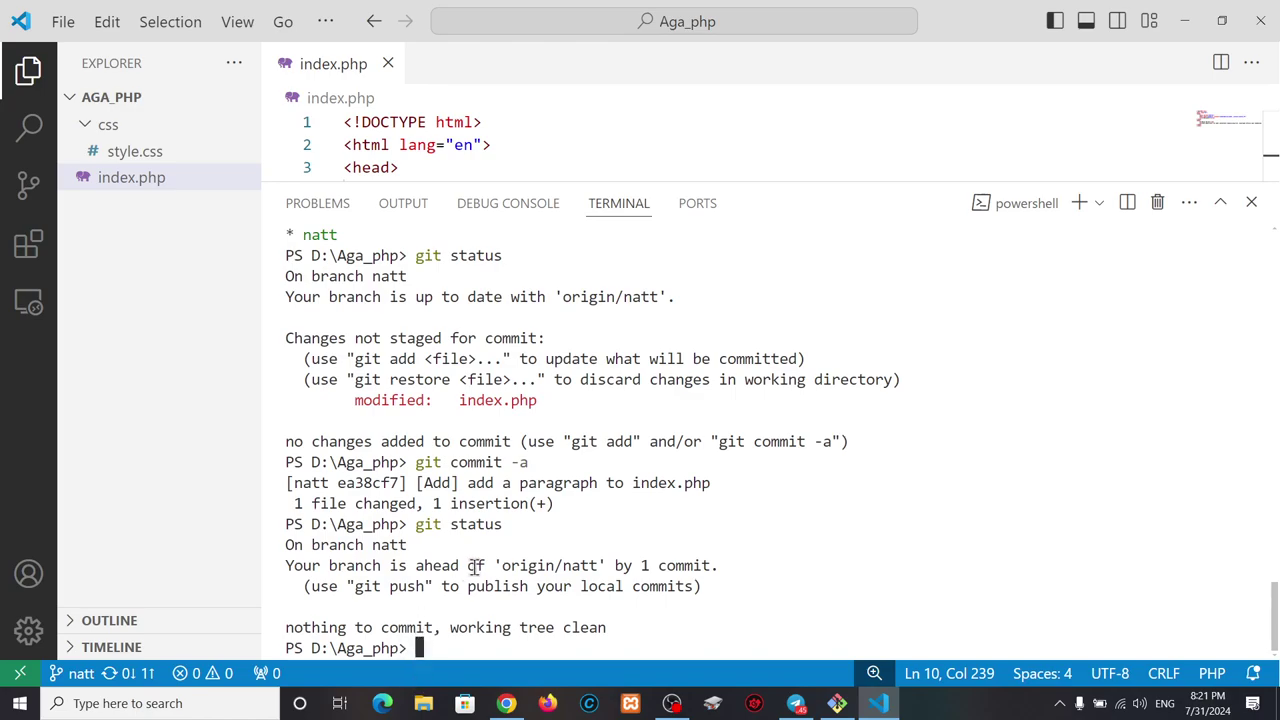
# - Push the natt commit to the aga2 remote and return to the GitHub page
pyautogui.write('git ')
pyautogui.write('push')
pyautogui.press('Return')
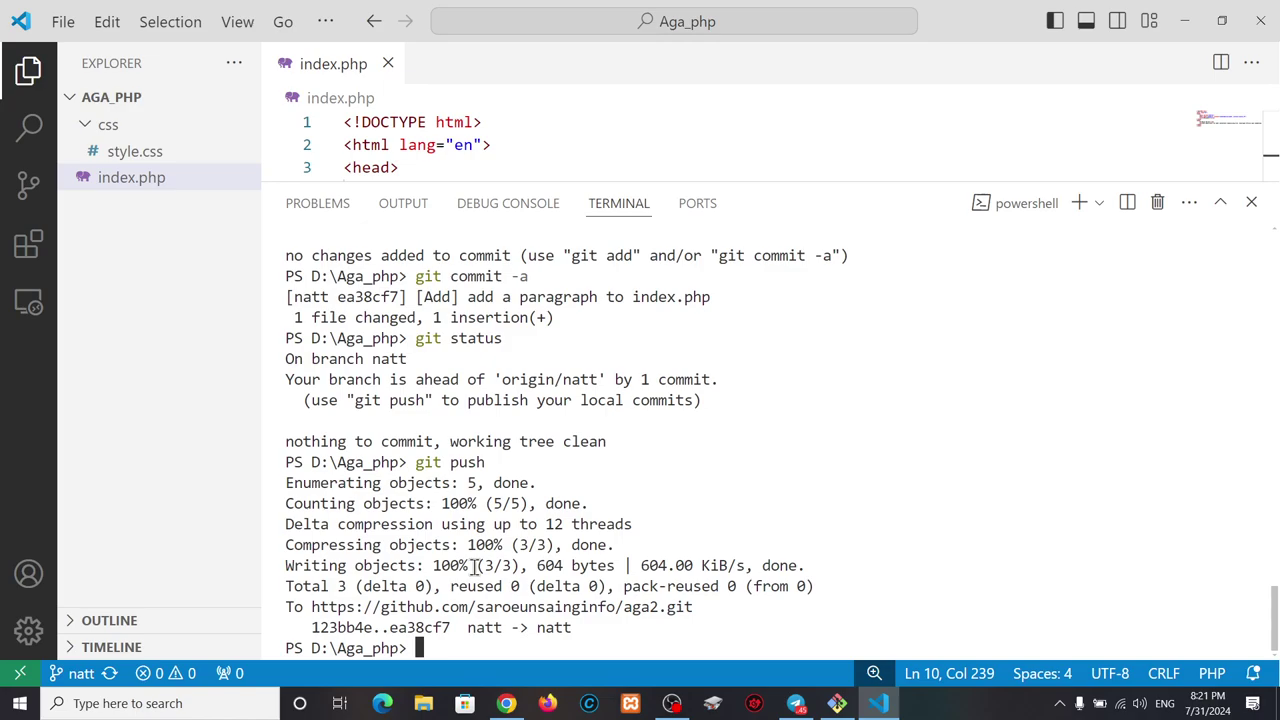
pyautogui.hotkey('alt', 'Tab')
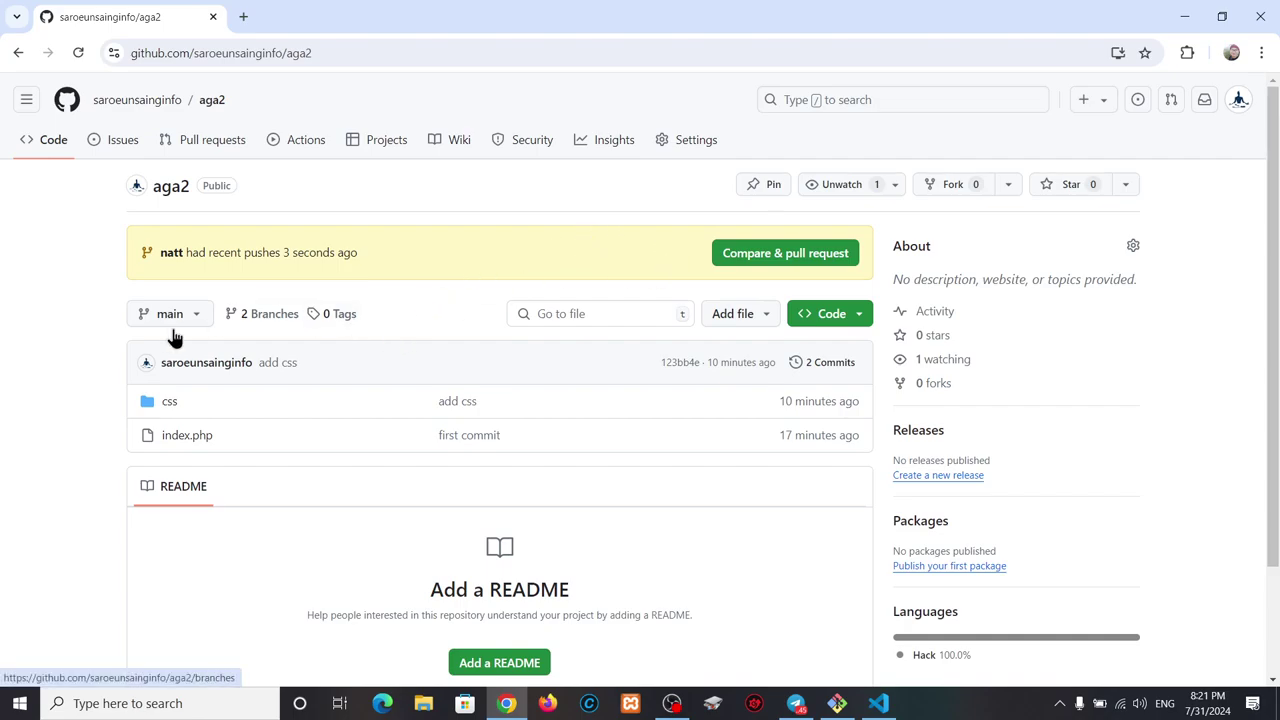
# - Compare index.php on main and natt, then go back to the natt repository overview
pyautogui.click(180, 441)
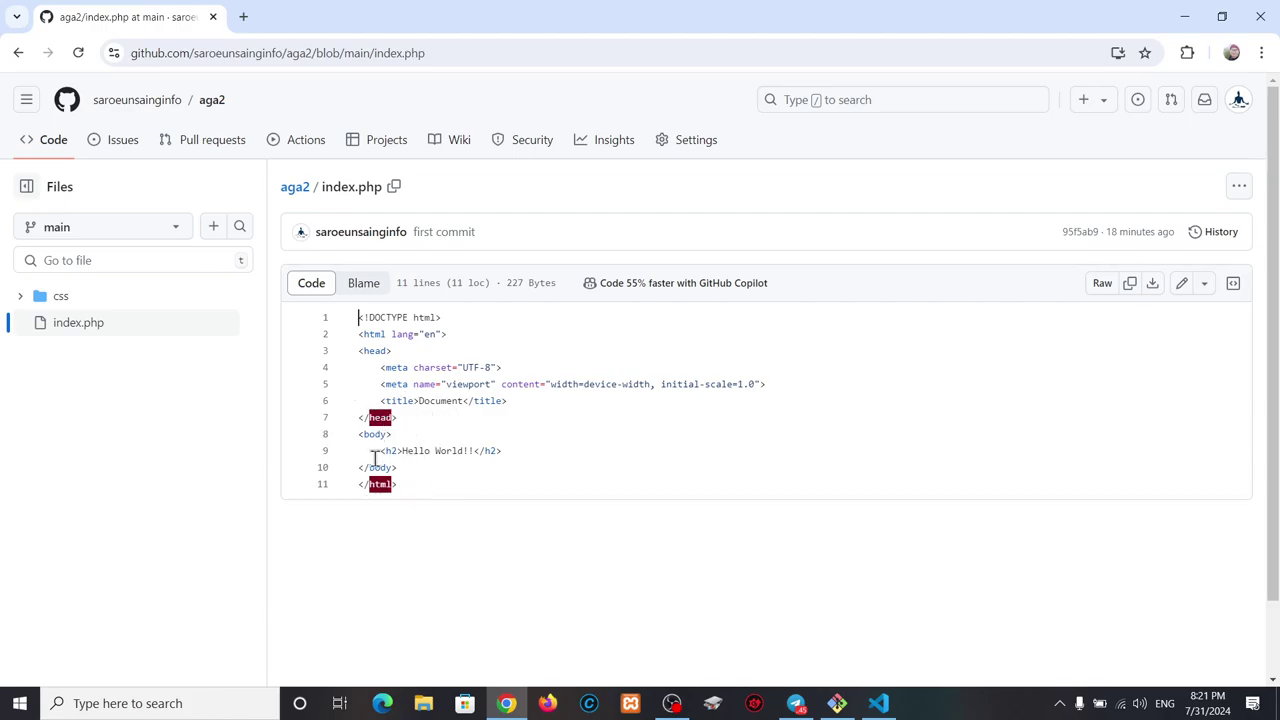
pyautogui.moveTo(376, 451); pyautogui.dragTo(521, 452)
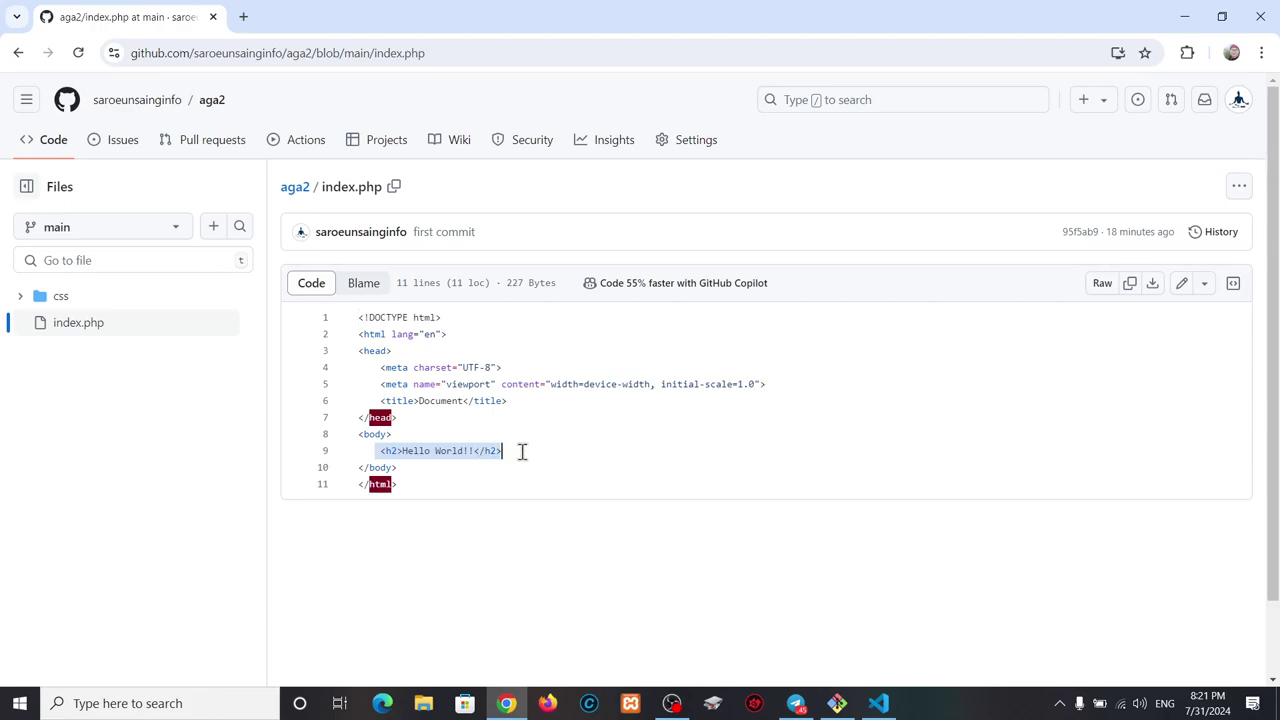
pyautogui.click(163, 228)
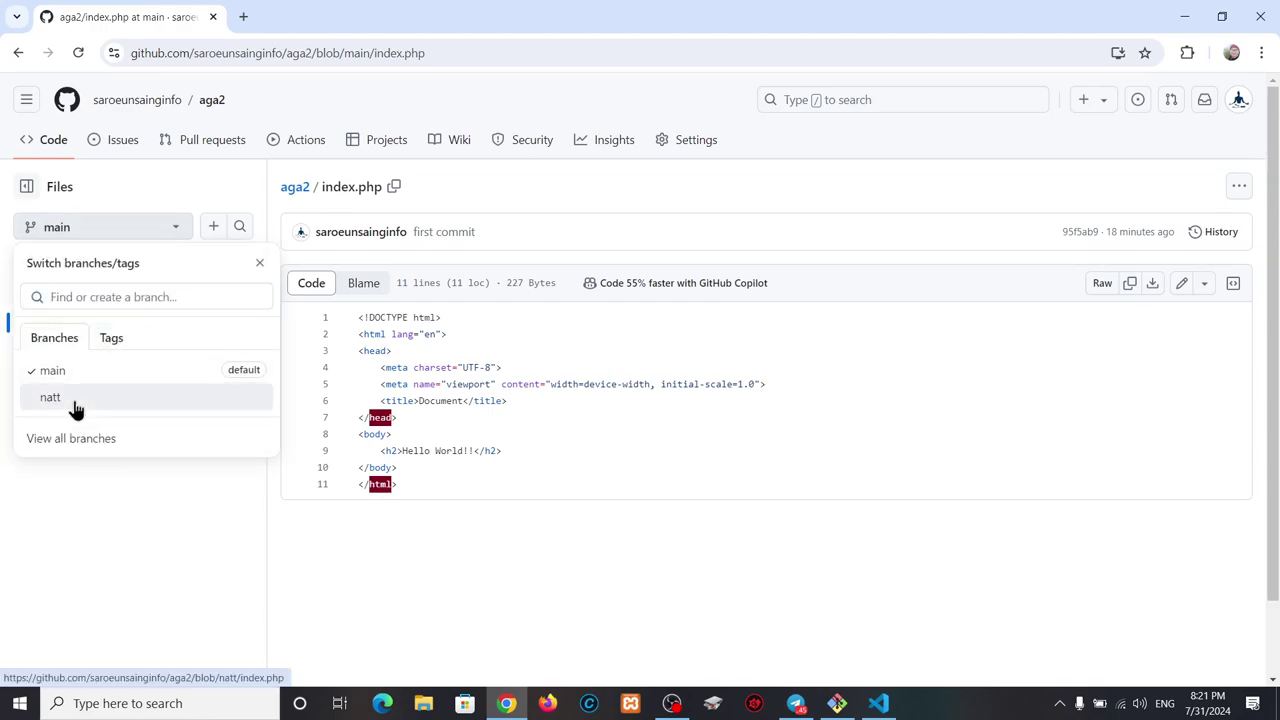
pyautogui.click(75, 404)
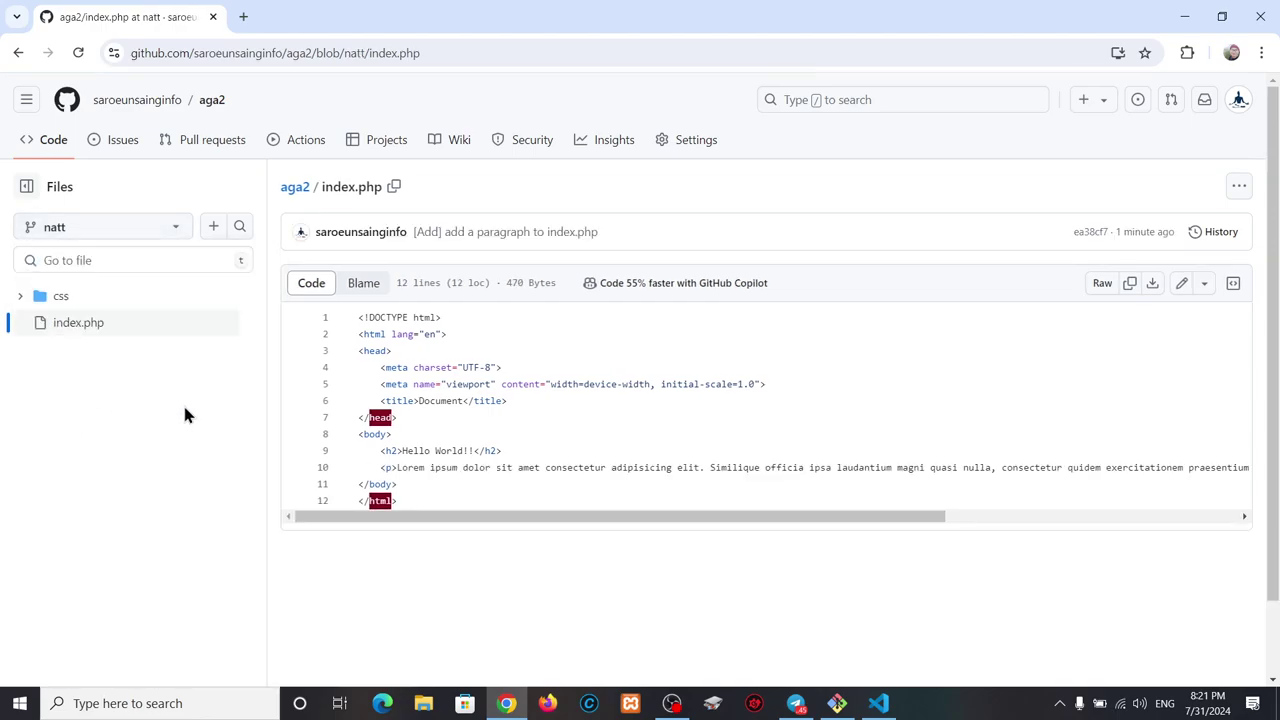
pyautogui.moveTo(385, 470); pyautogui.dragTo(722, 500)
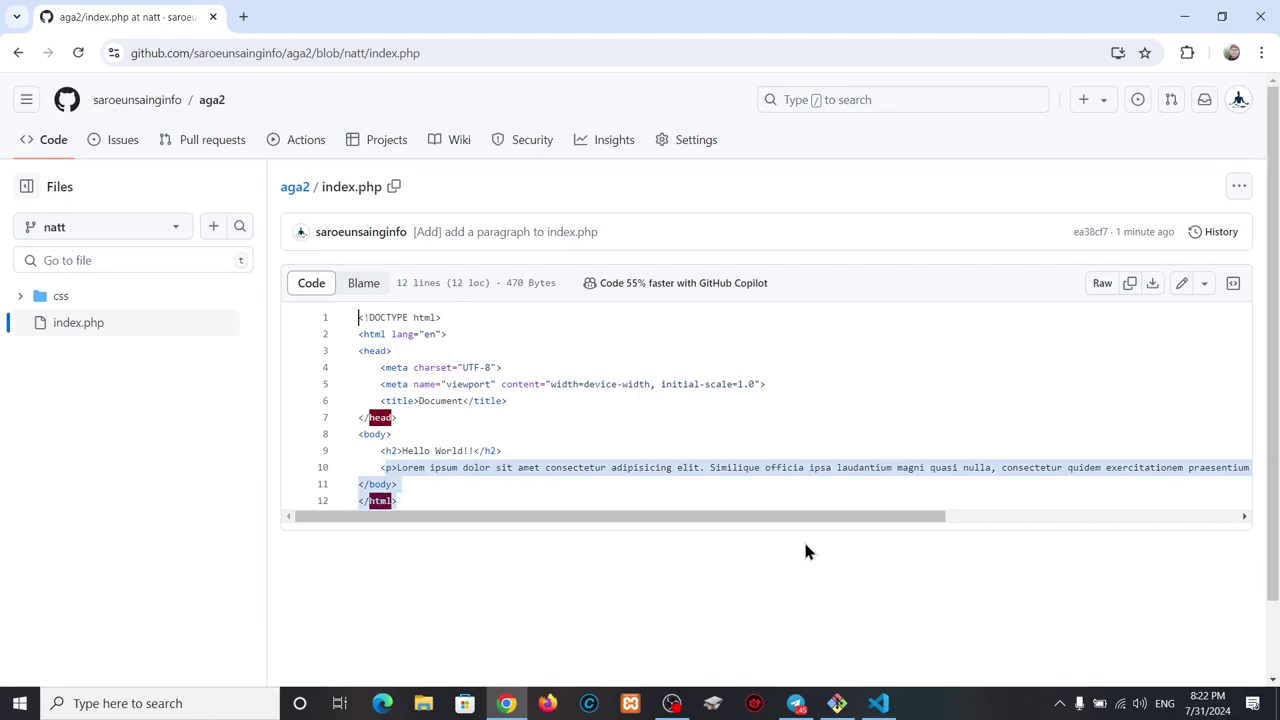
pyautogui.click(722, 500)
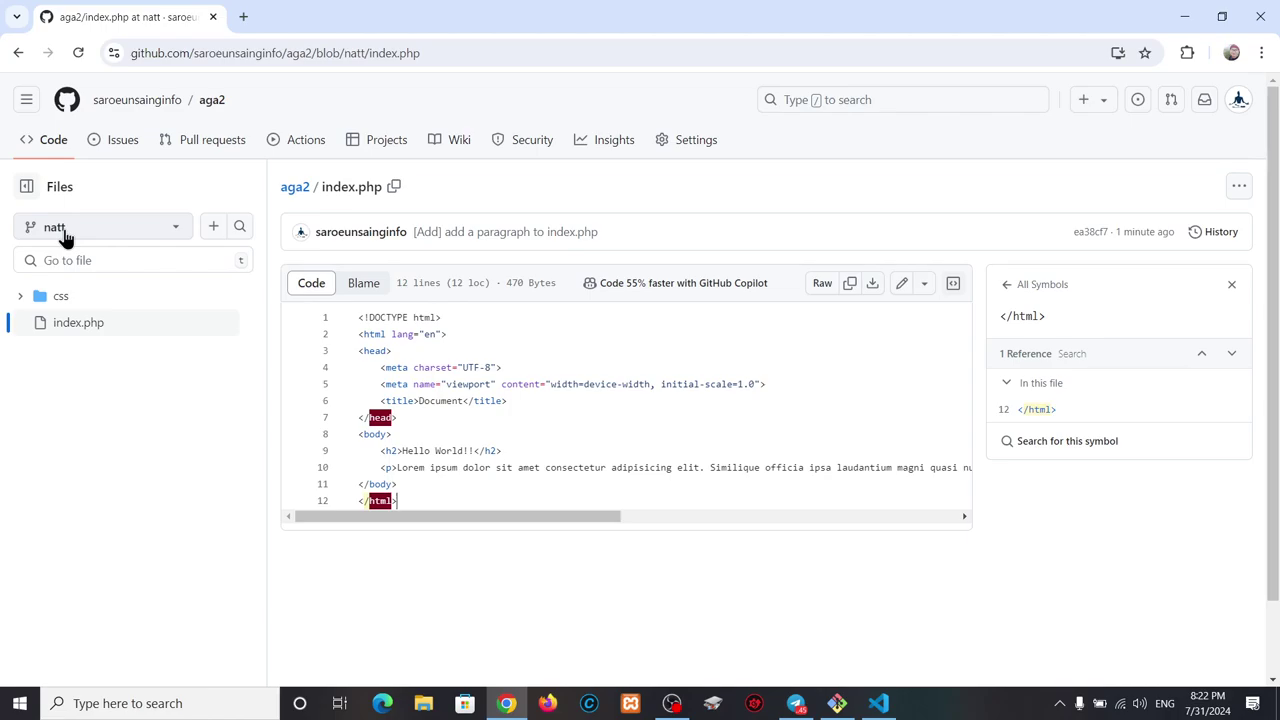
pyautogui.click(42, 149)
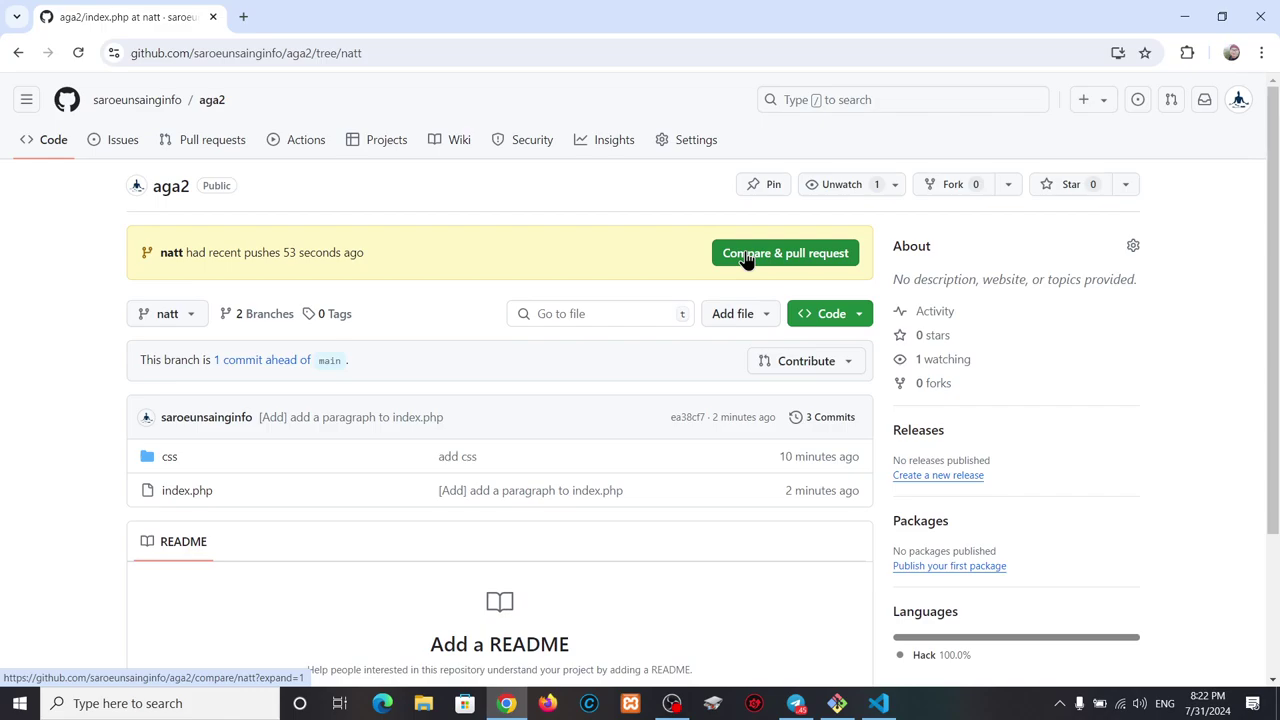
# - Start a natt pull request and check its prefilled title '[Add] add a paragraph to index.php'
pyautogui.click(747, 259)
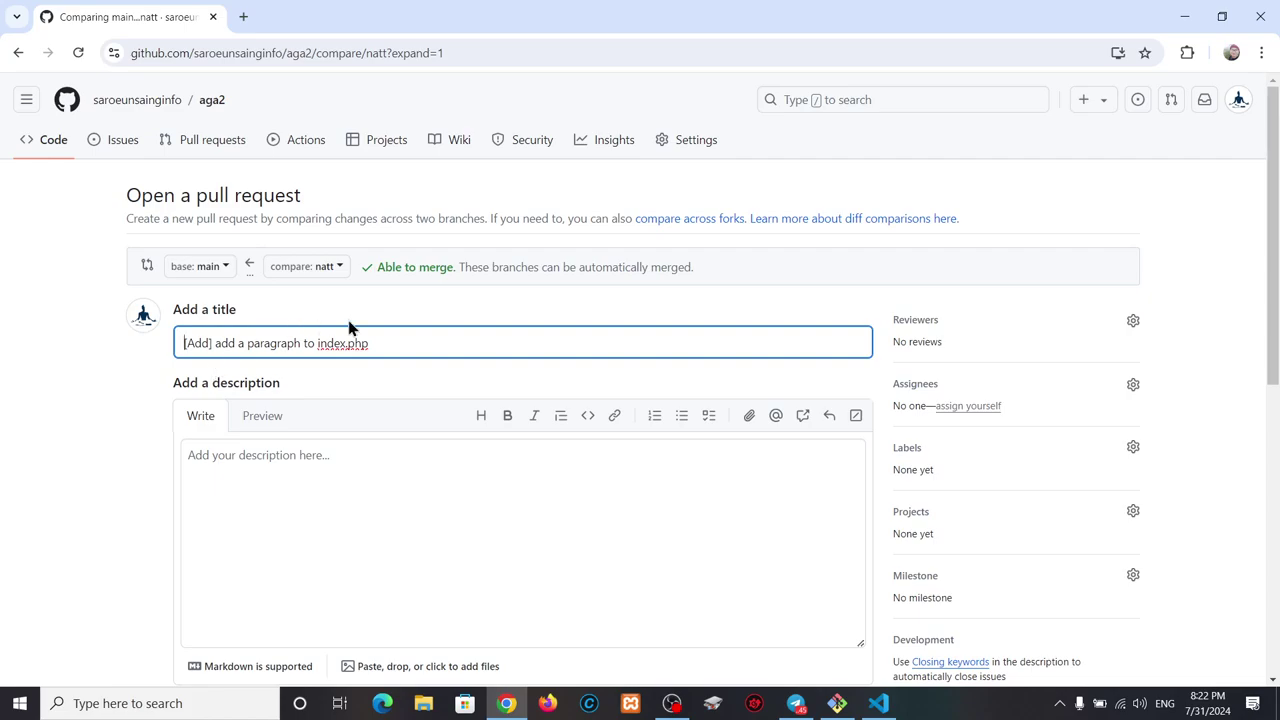
pyautogui.moveTo(394, 343); pyautogui.dragTo(166, 353)
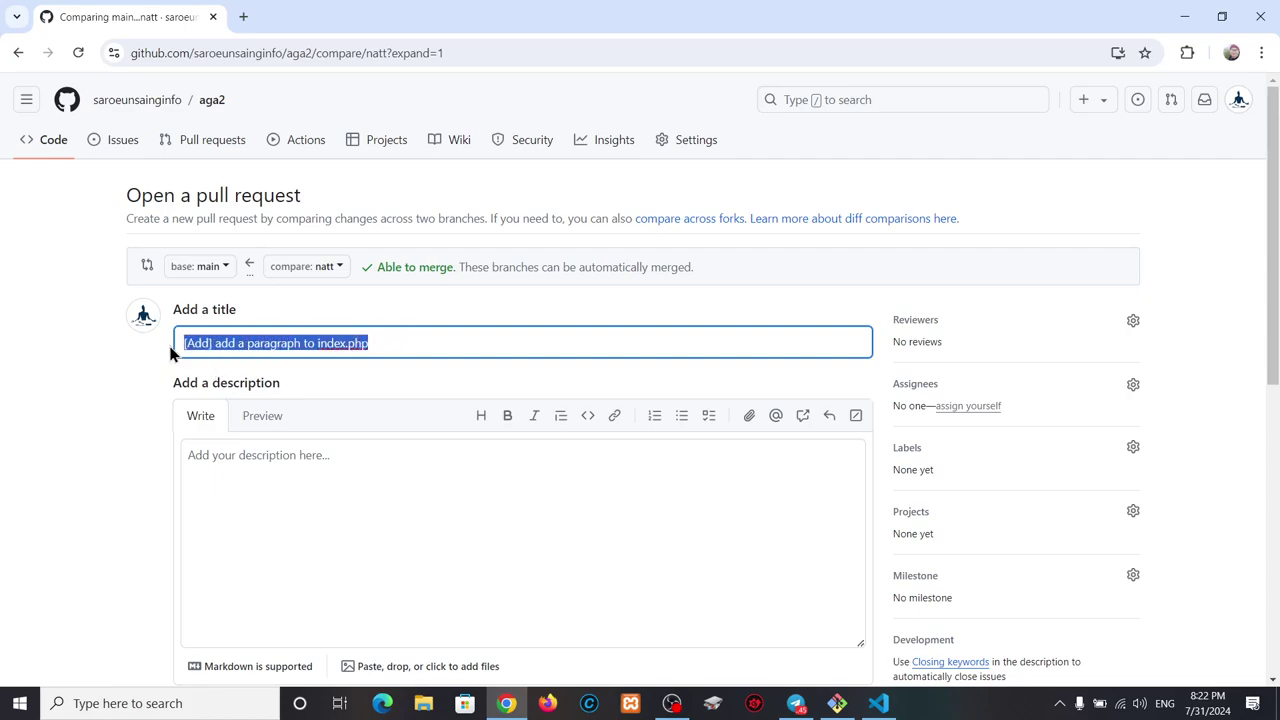
pyautogui.click(156, 421)
# - Review the index.php diff showing the added paragraph
pyautogui.scroll(-2, 155, 421)
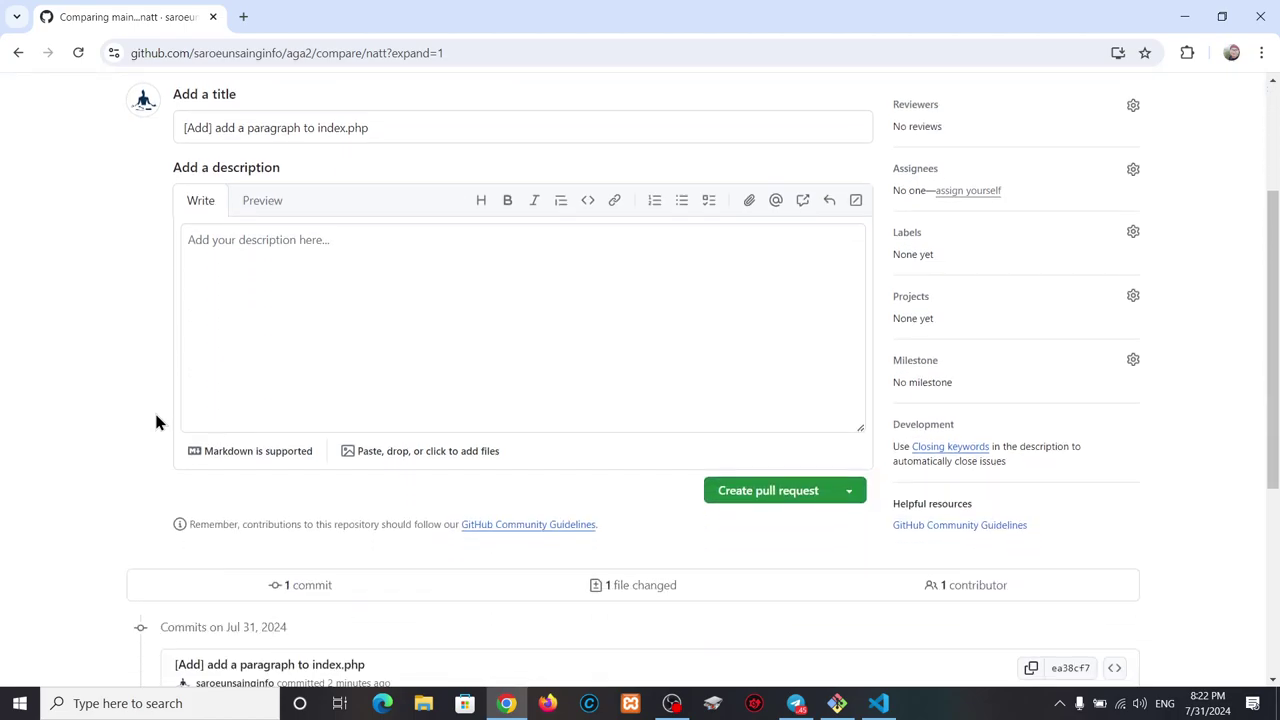
pyautogui.scroll(-1, 146, 430)
pyautogui.scroll(-3, 141, 443)
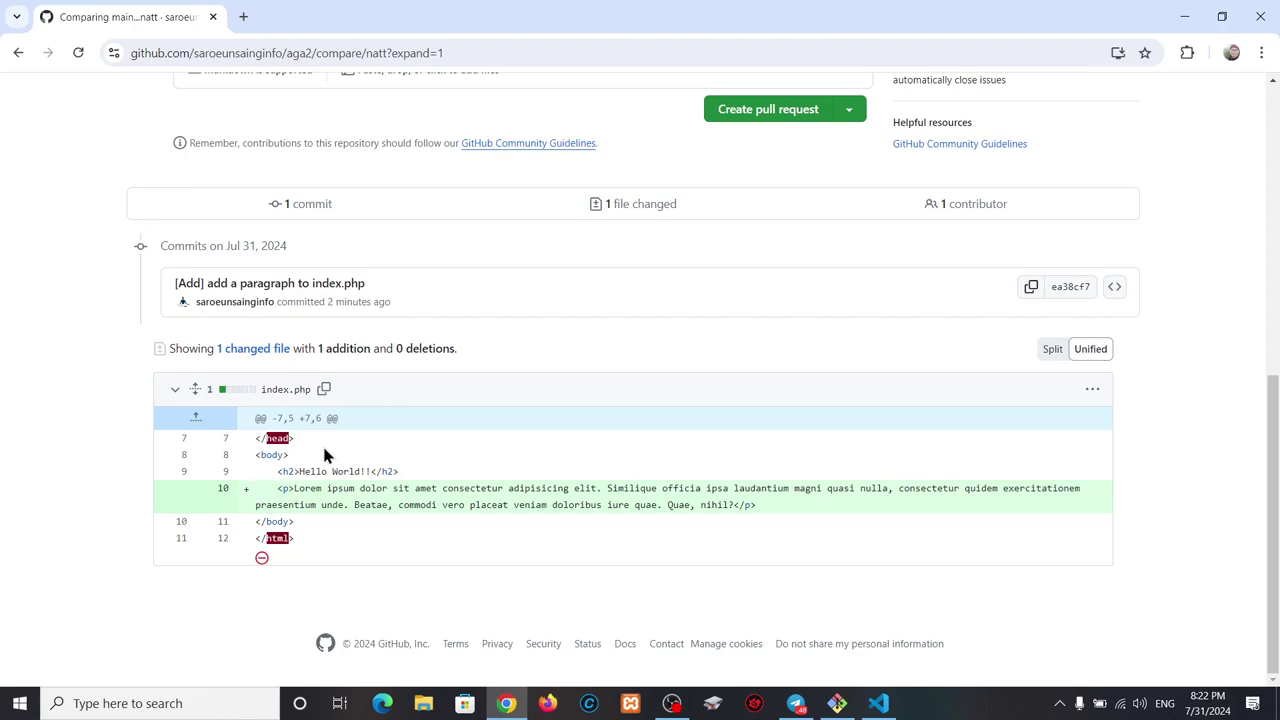
pyautogui.scroll(5, 308, 524)
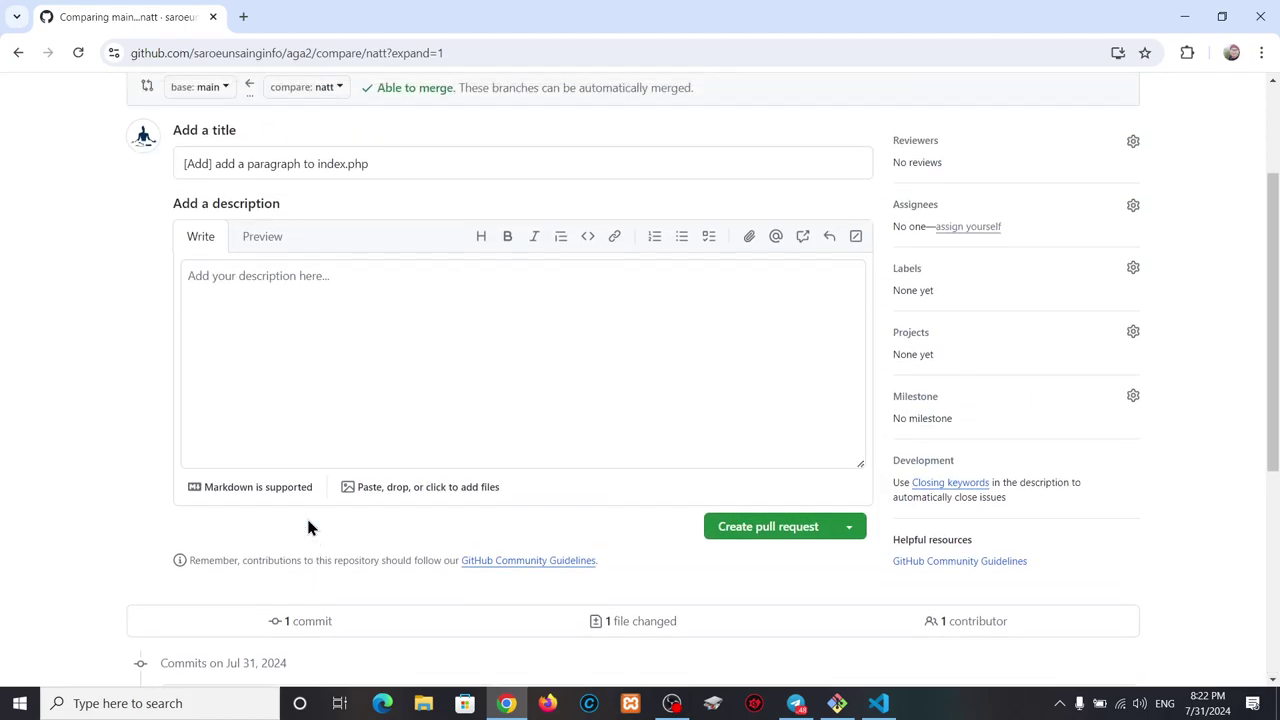
pyautogui.scroll(1, 635, 326)
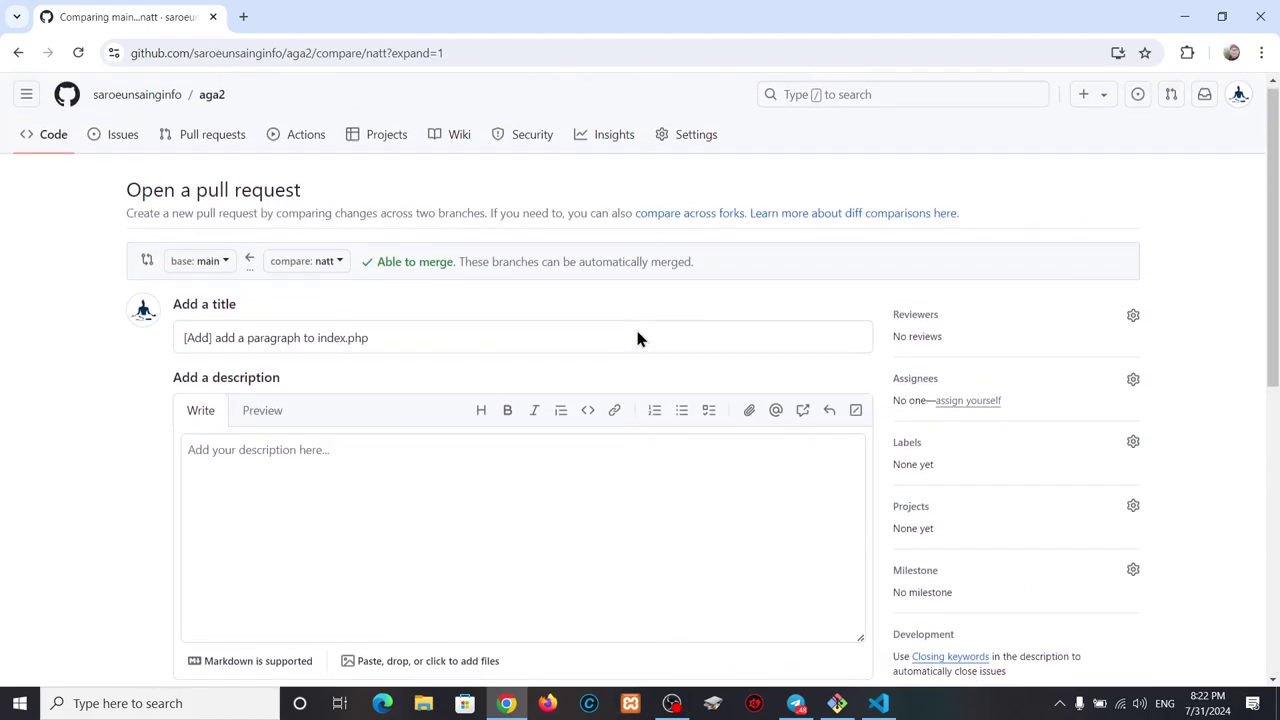
pyautogui.scroll(-2, 635, 326)
pyautogui.scroll(-4, 635, 326)
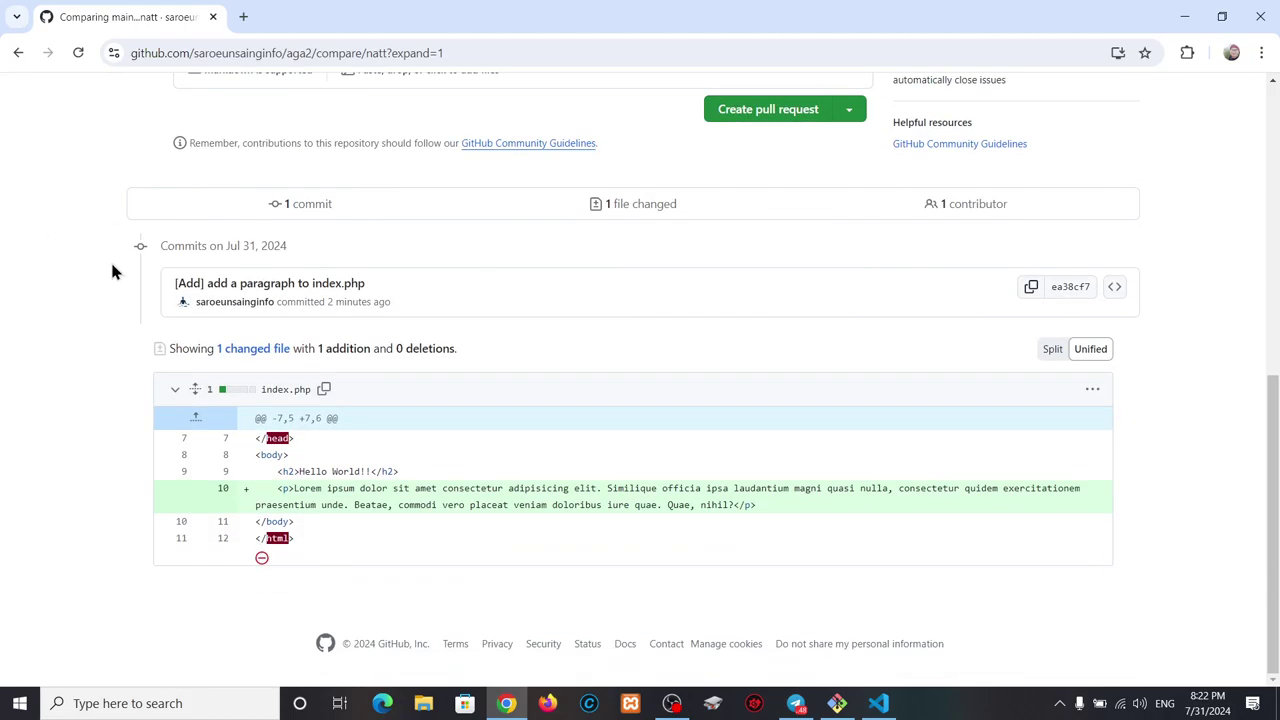
pyautogui.scroll(6, 112, 270)
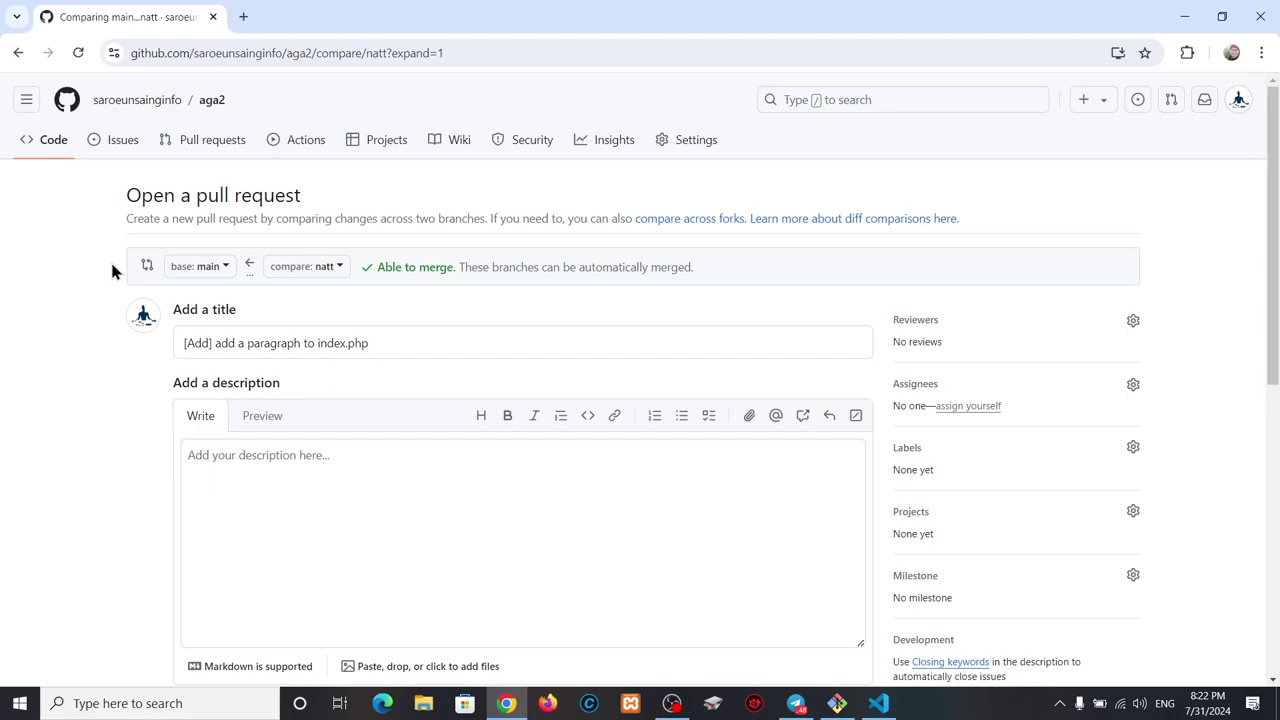
pyautogui.scroll(-4, 112, 268)
pyautogui.scroll(3, 112, 268)
pyautogui.scroll(2, 112, 268)
# - Switch the repository view to natt and start a pull request into main
pyautogui.click(41, 143)
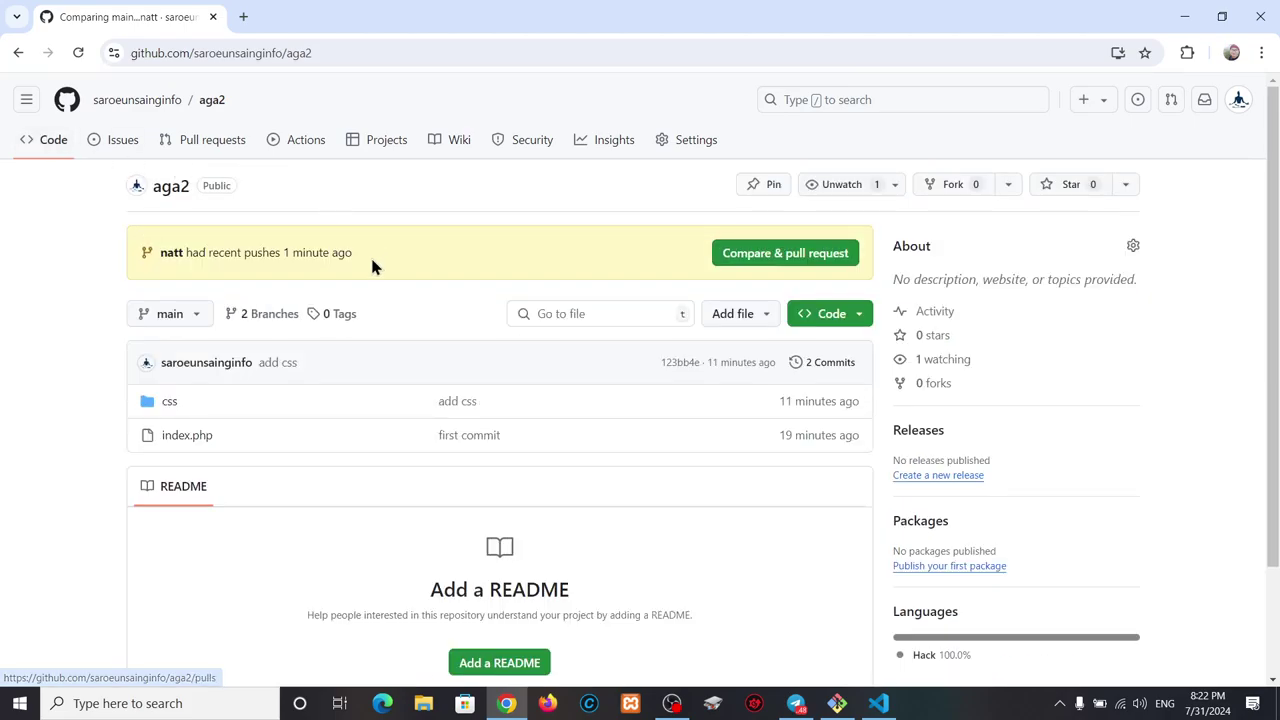
pyautogui.click(169, 316)
pyautogui.click(186, 486)
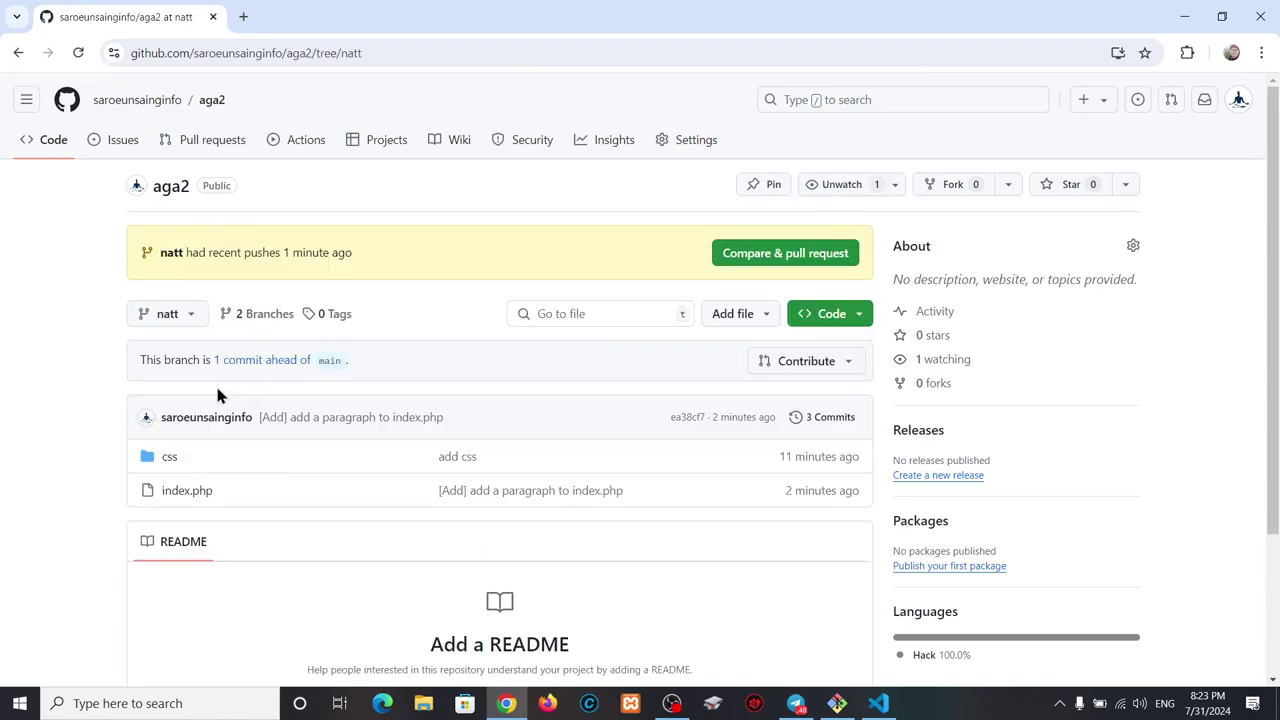
pyautogui.click(784, 259)
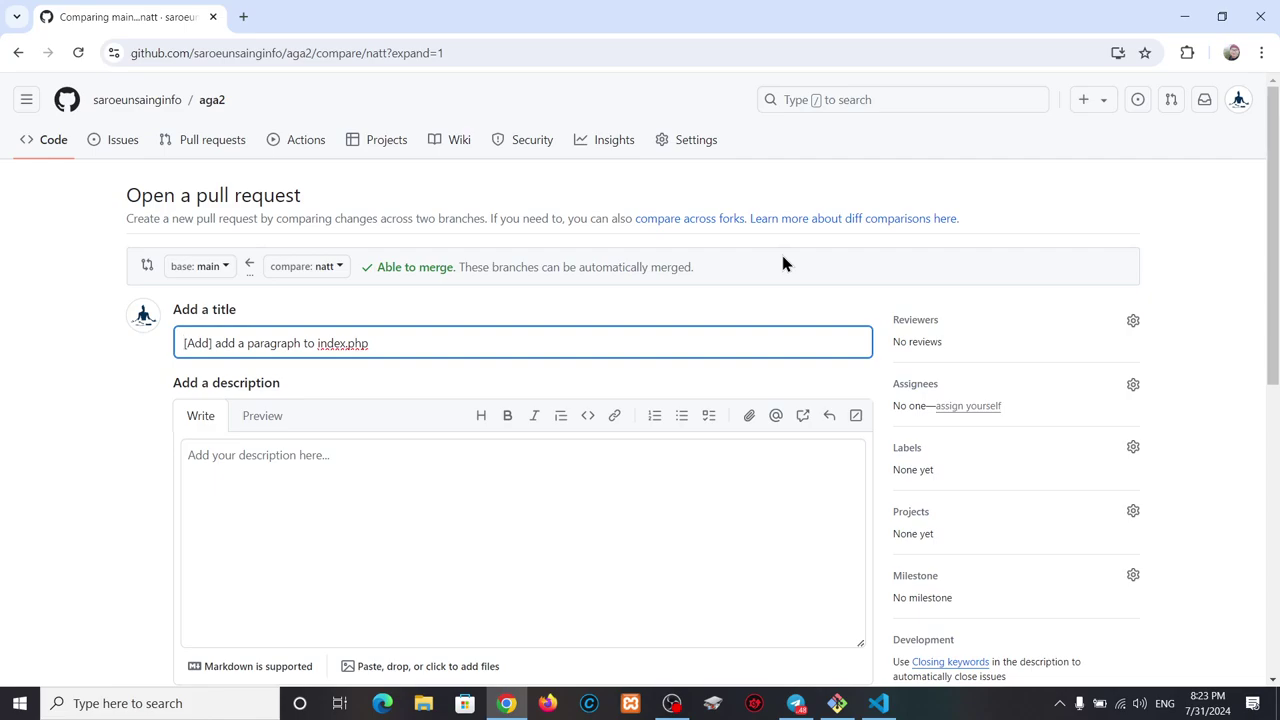
# - Enter the pull request description 'Plz check my update'
pyautogui.scroll(-1, 137, 454)
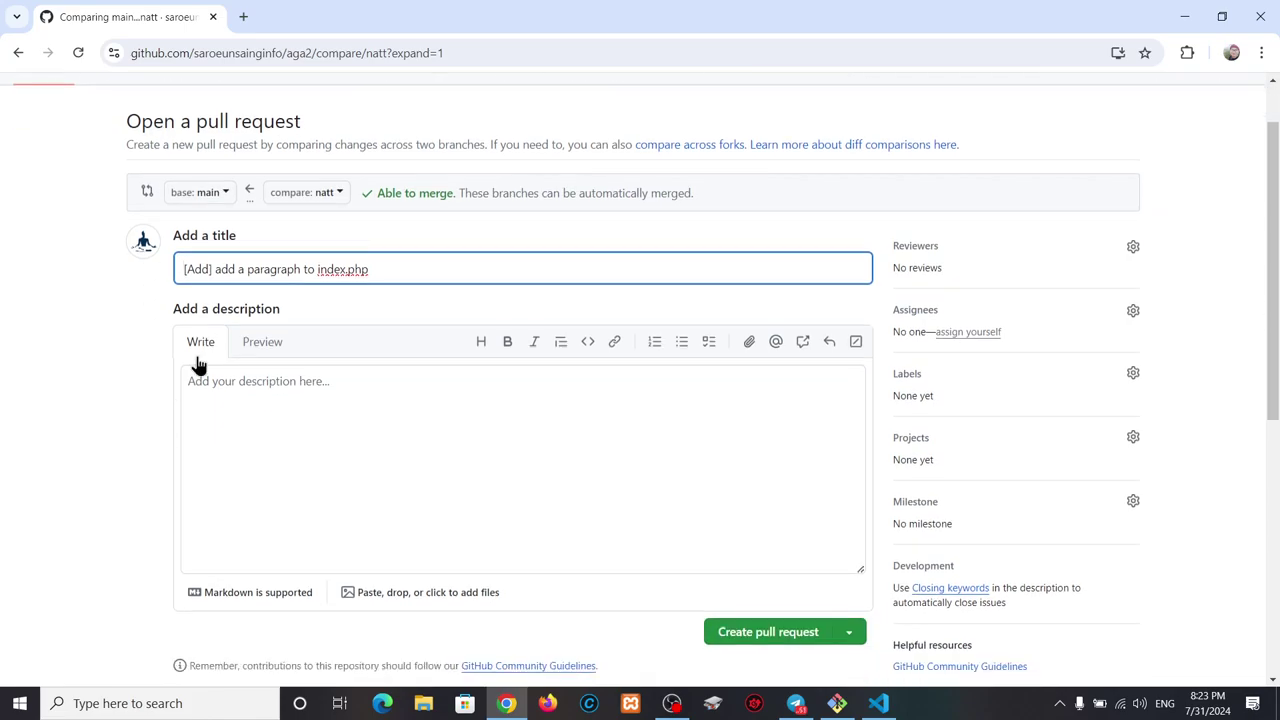
pyautogui.click(268, 412)
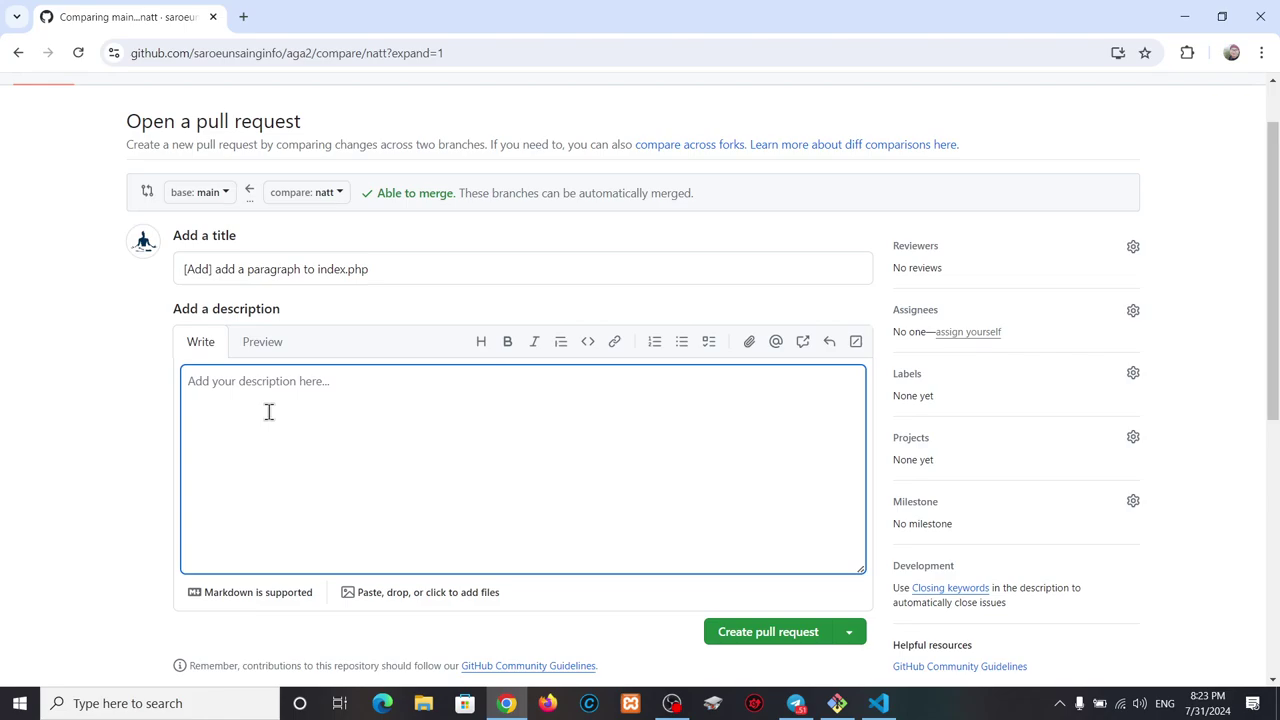
pyautogui.write('Plz check my up')
pyautogui.write('date')
pyautogui.click(131, 412)
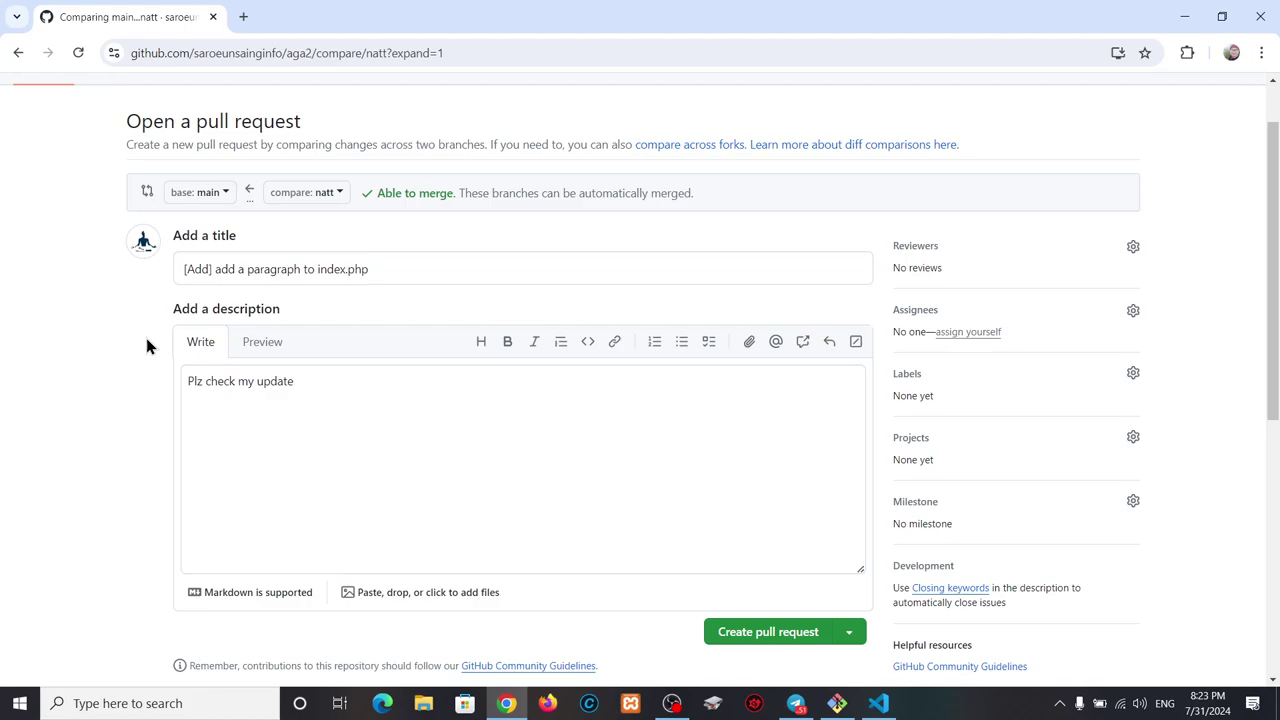
# - Inspect the Create pull request dropdown options without choosing one
pyautogui.scroll(-1, 149, 470)
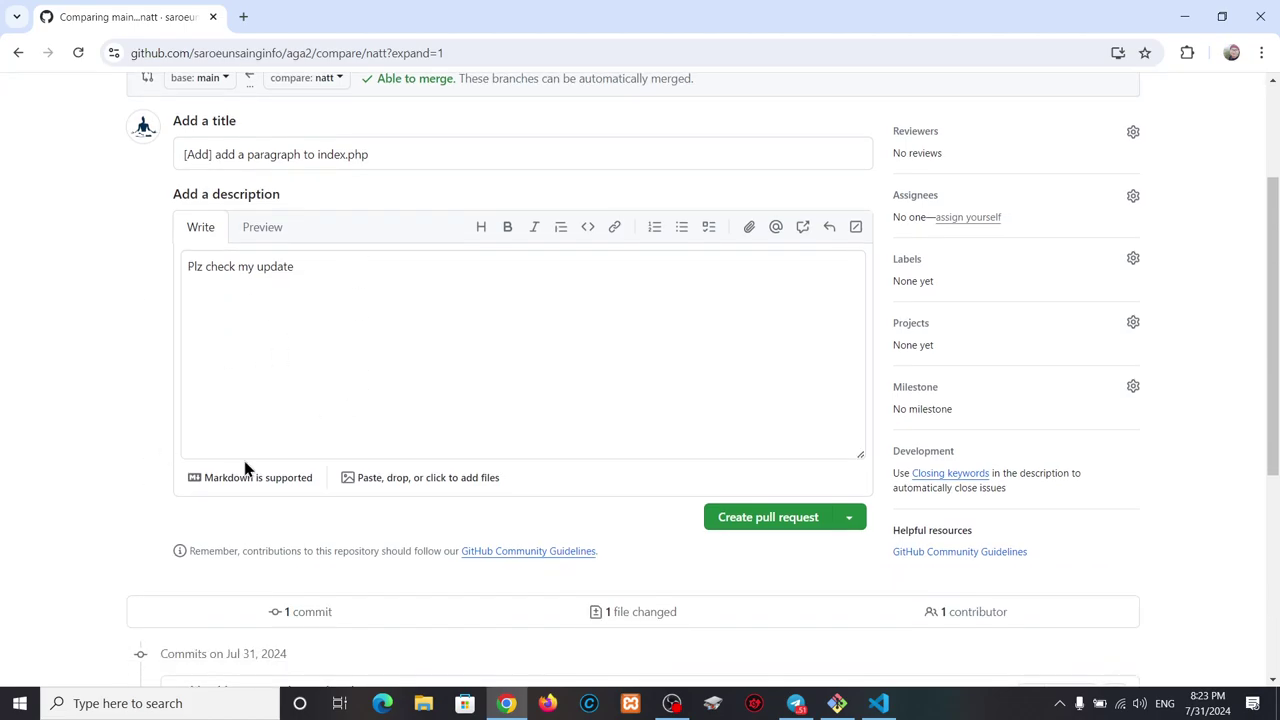
pyautogui.scroll(-4, 254, 521)
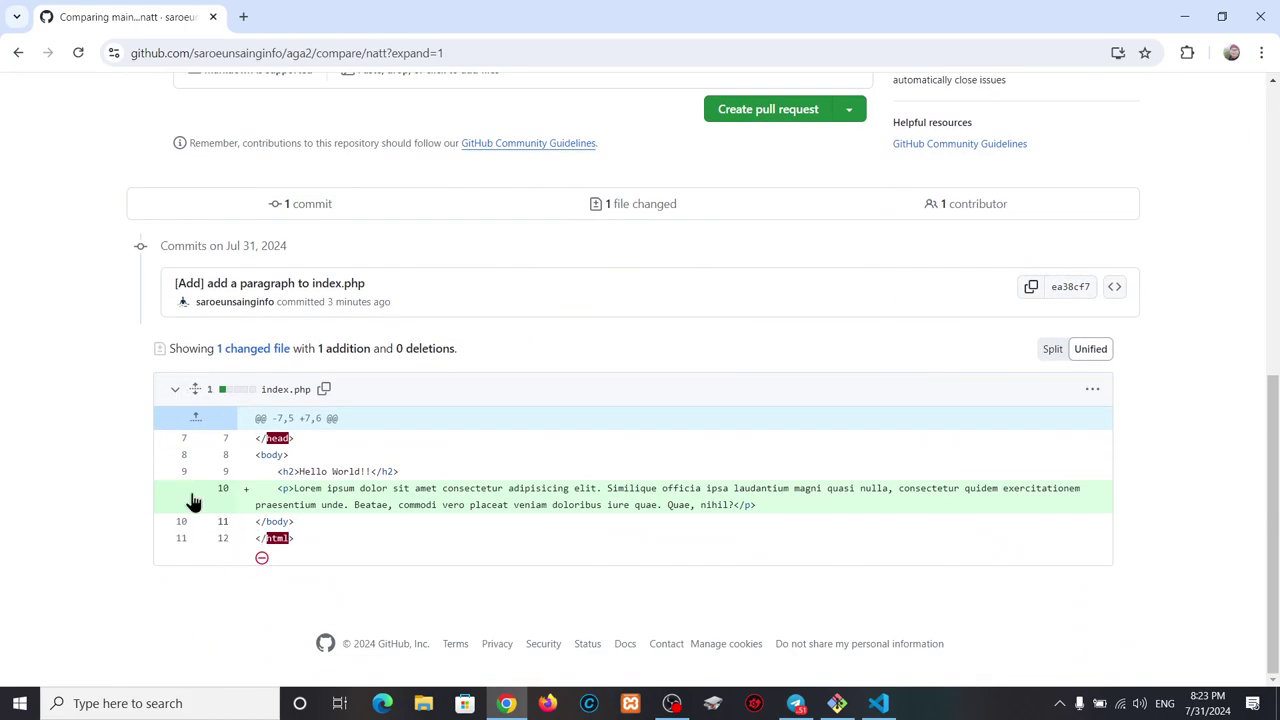
pyautogui.scroll(4, 735, 178)
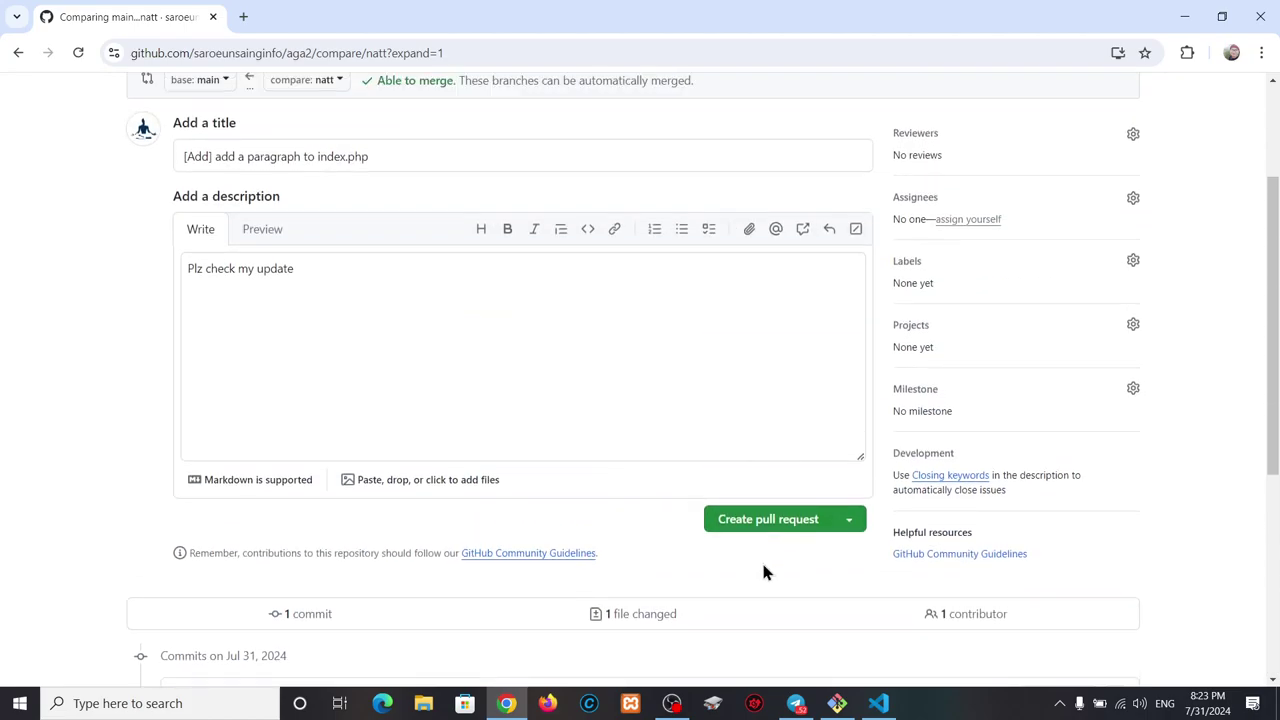
pyautogui.tripleClick(761, 557)
pyautogui.click(853, 522)
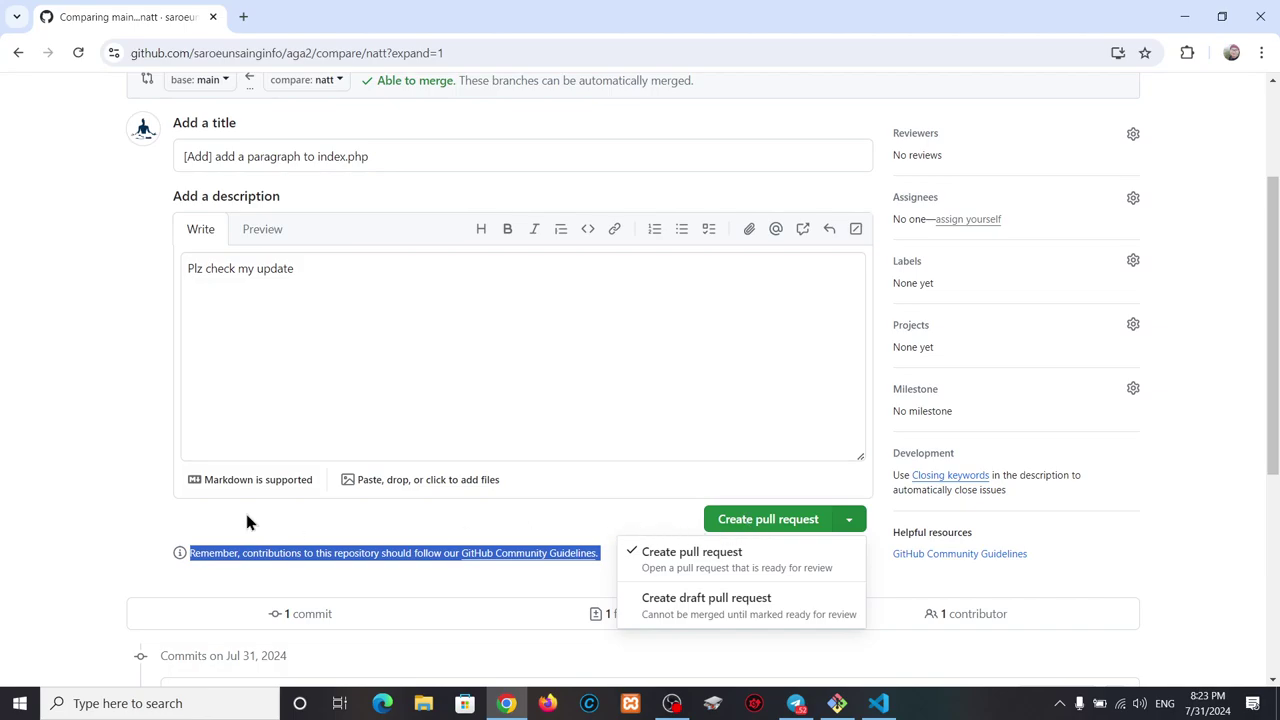
pyautogui.press('Escape')
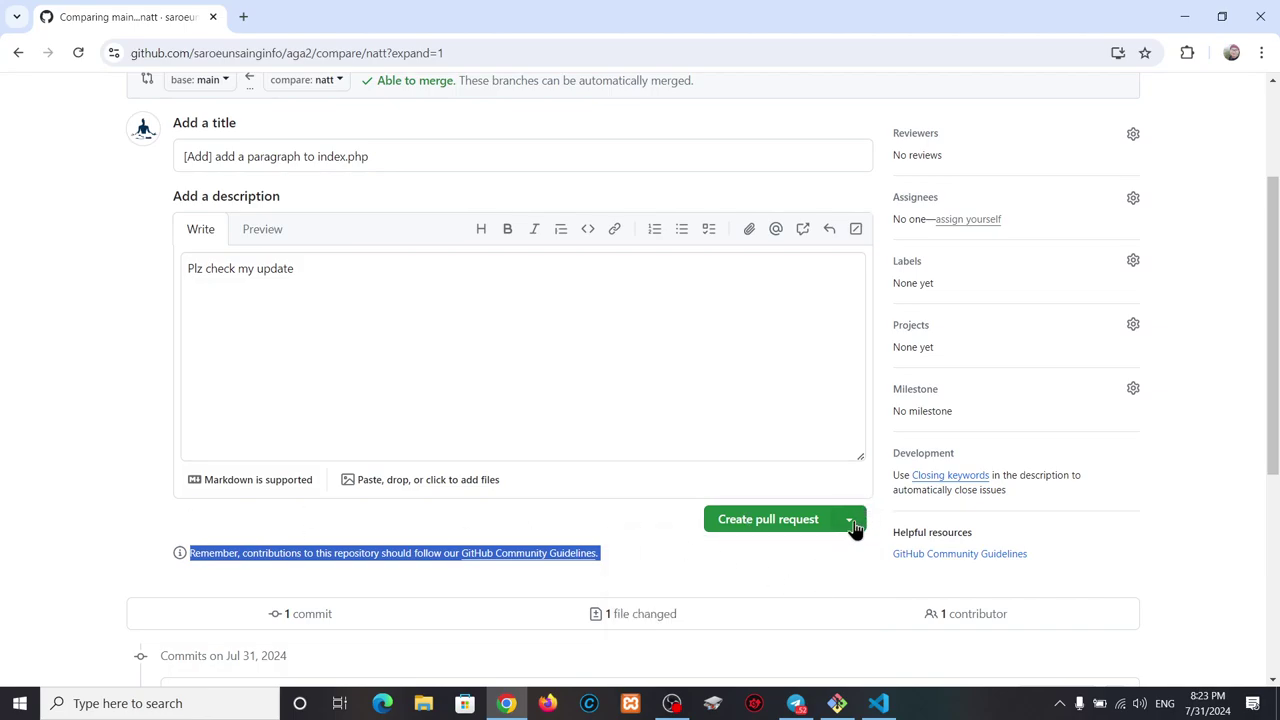
pyautogui.click(853, 522)
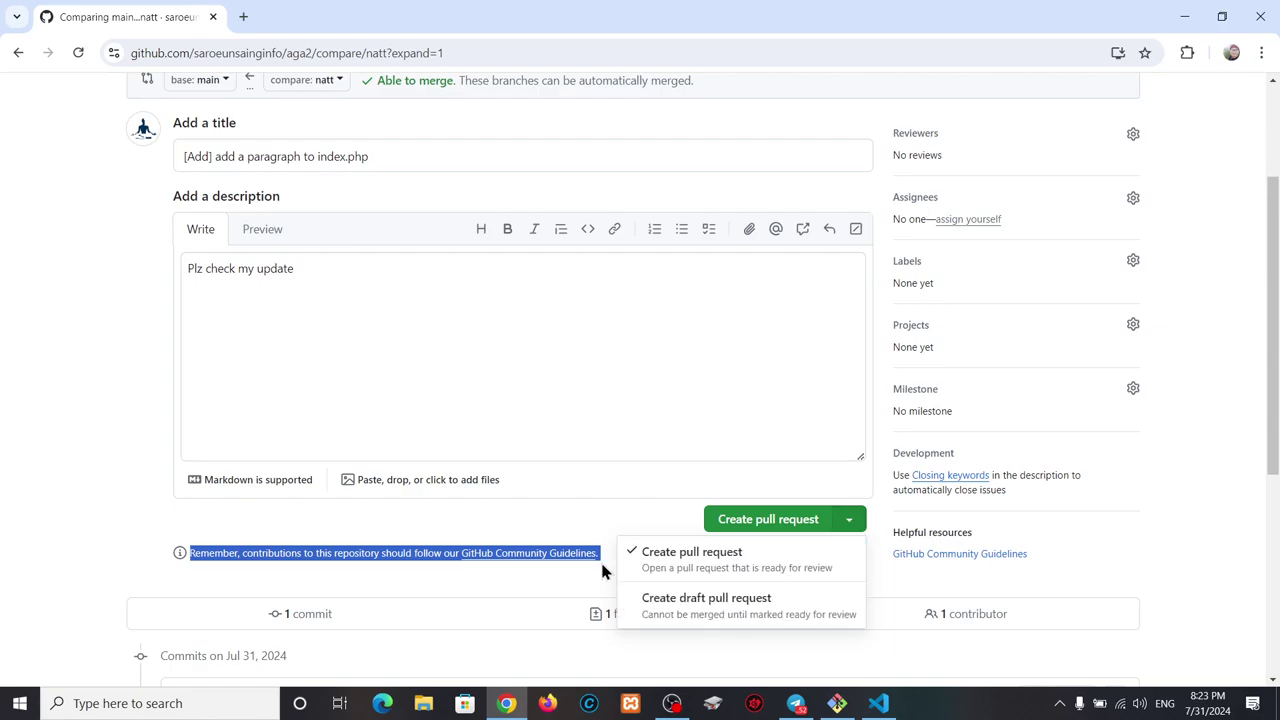
pyautogui.press('Escape')
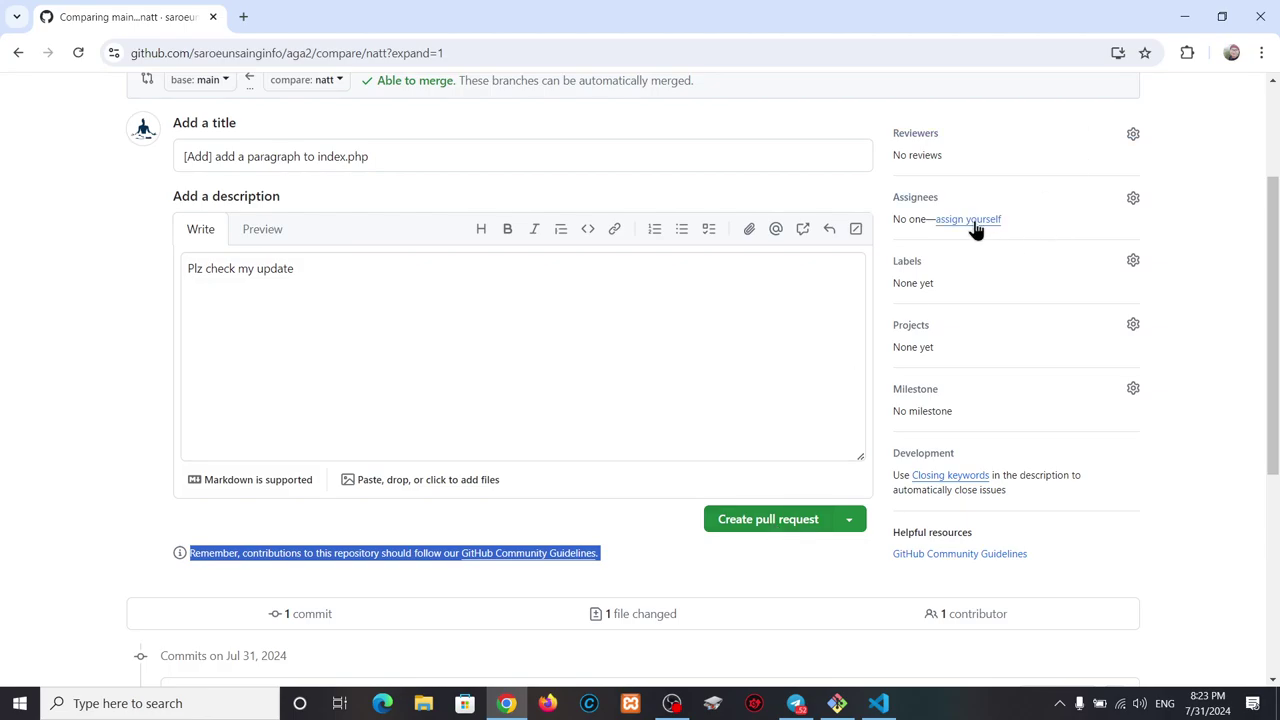
pyautogui.scroll(3, 975, 229)
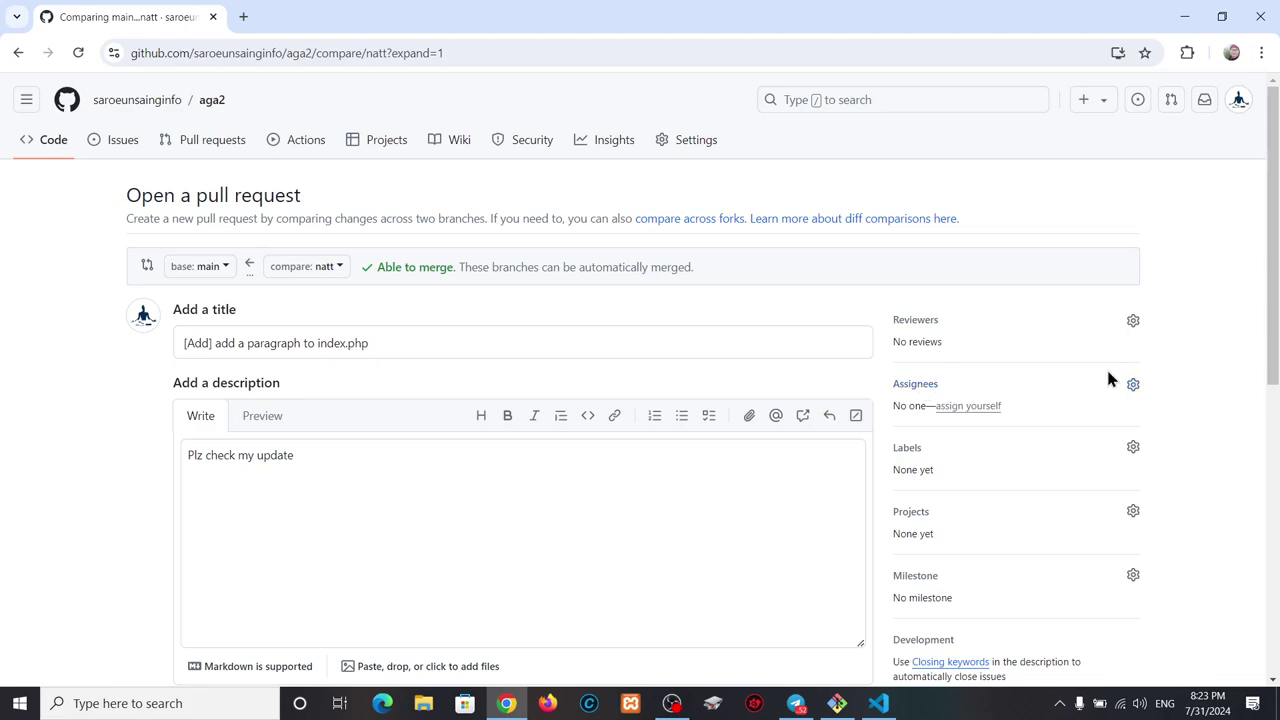
# - Assign the pull request to yourself
pyautogui.scroll(-1, 1125, 412)
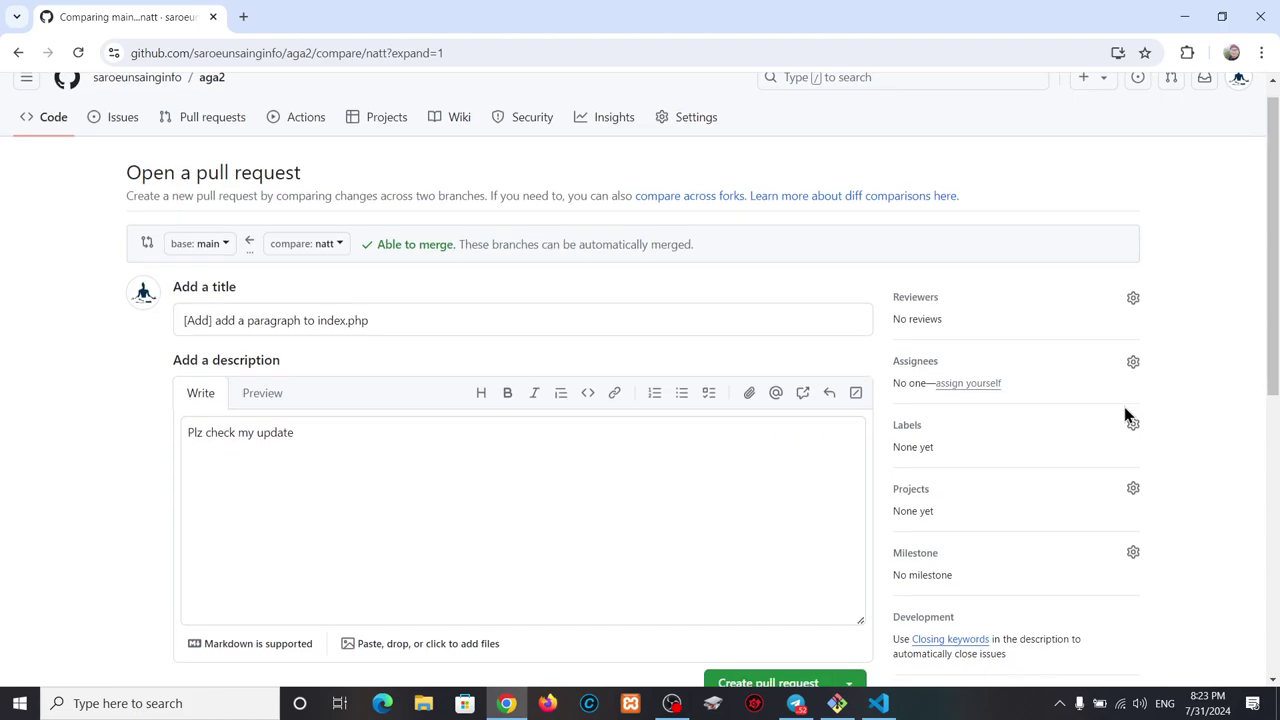
pyautogui.click(958, 385)
pyautogui.moveTo(937, 390)
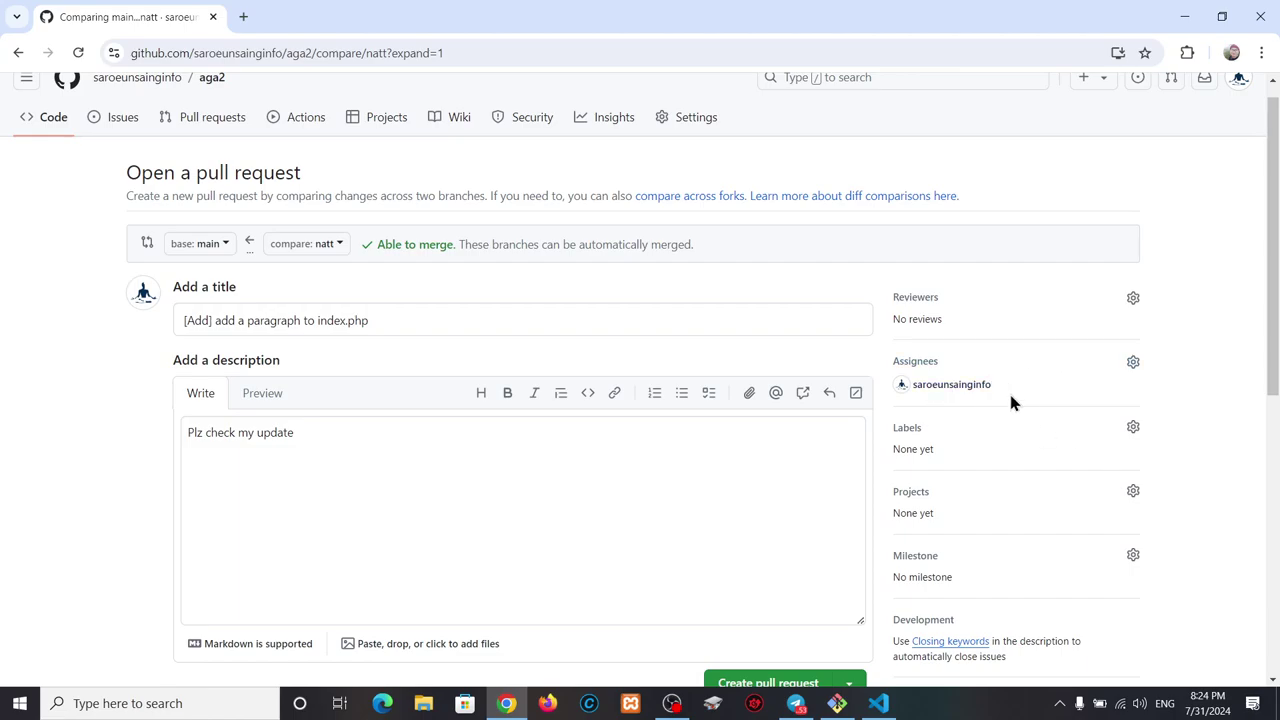
pyautogui.moveTo(1022, 397)
# - Create pull request #1 merging natt into main
pyautogui.scroll(-1, 979, 459)
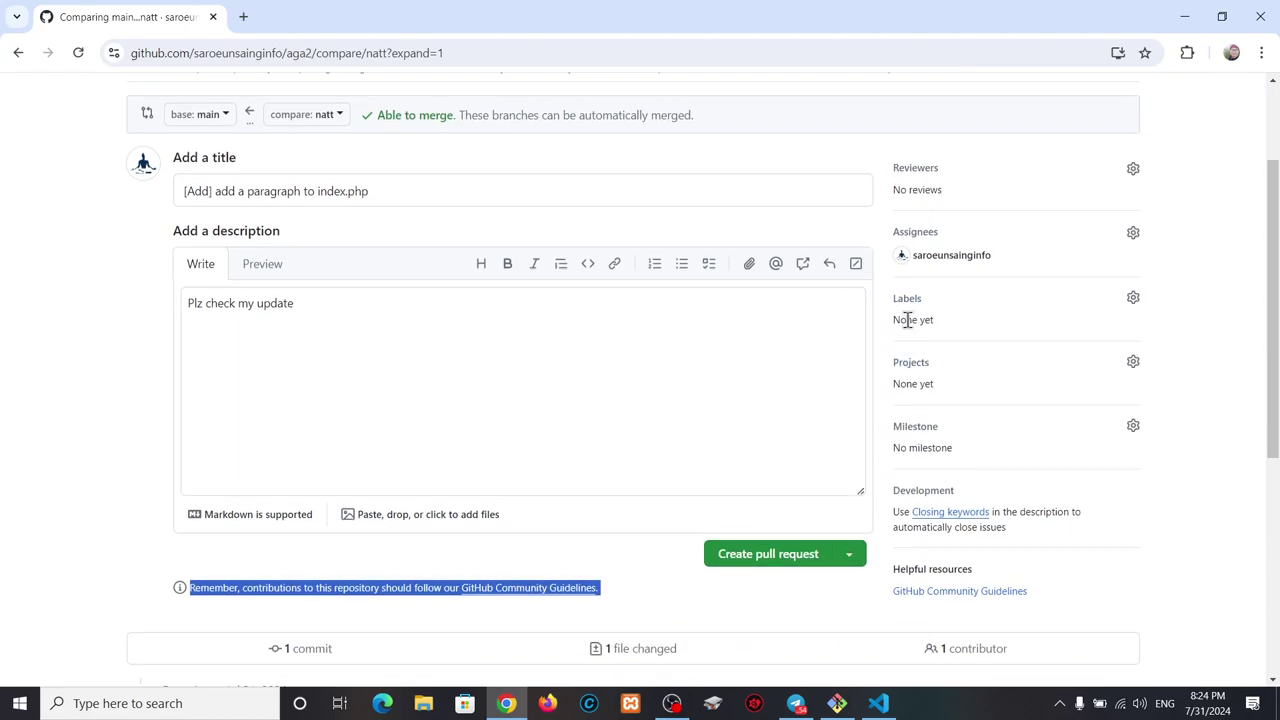
pyautogui.click(907, 320)
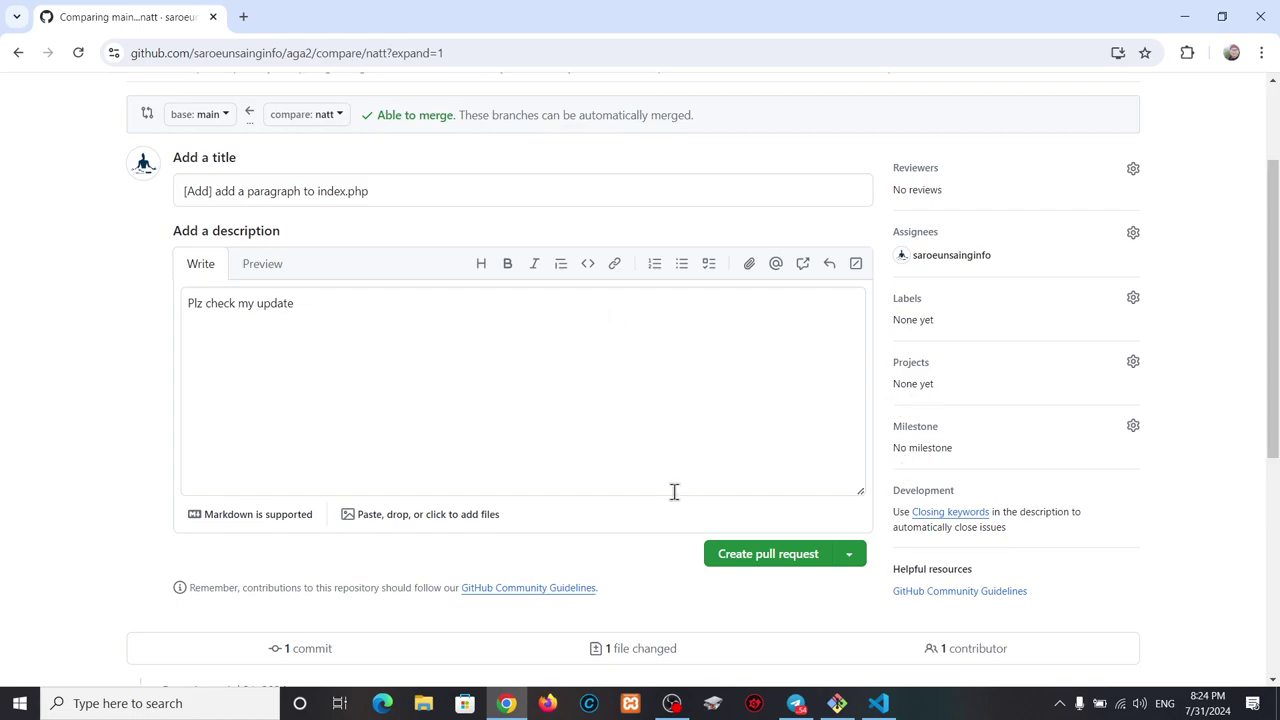
pyautogui.scroll(-1, 672, 487)
pyautogui.click(744, 514)
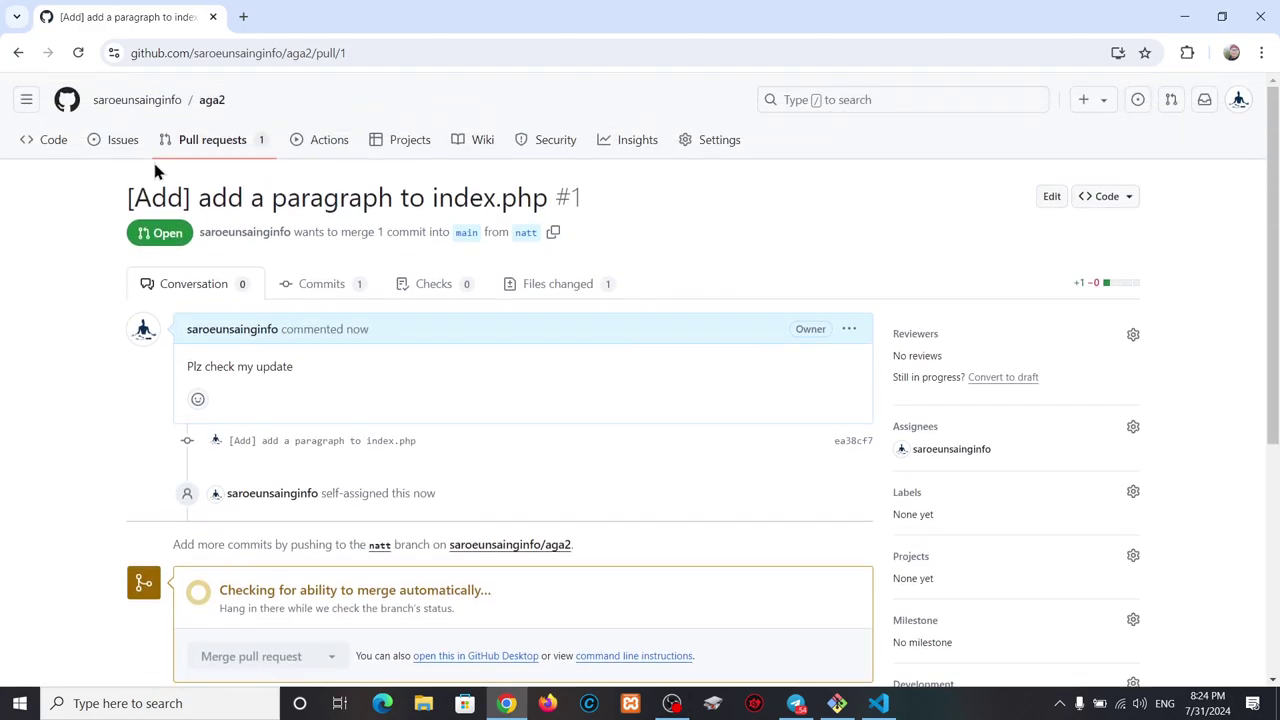
# - Return to the aga2 Code page on main, showing css and index.php
pyautogui.click(50, 158)
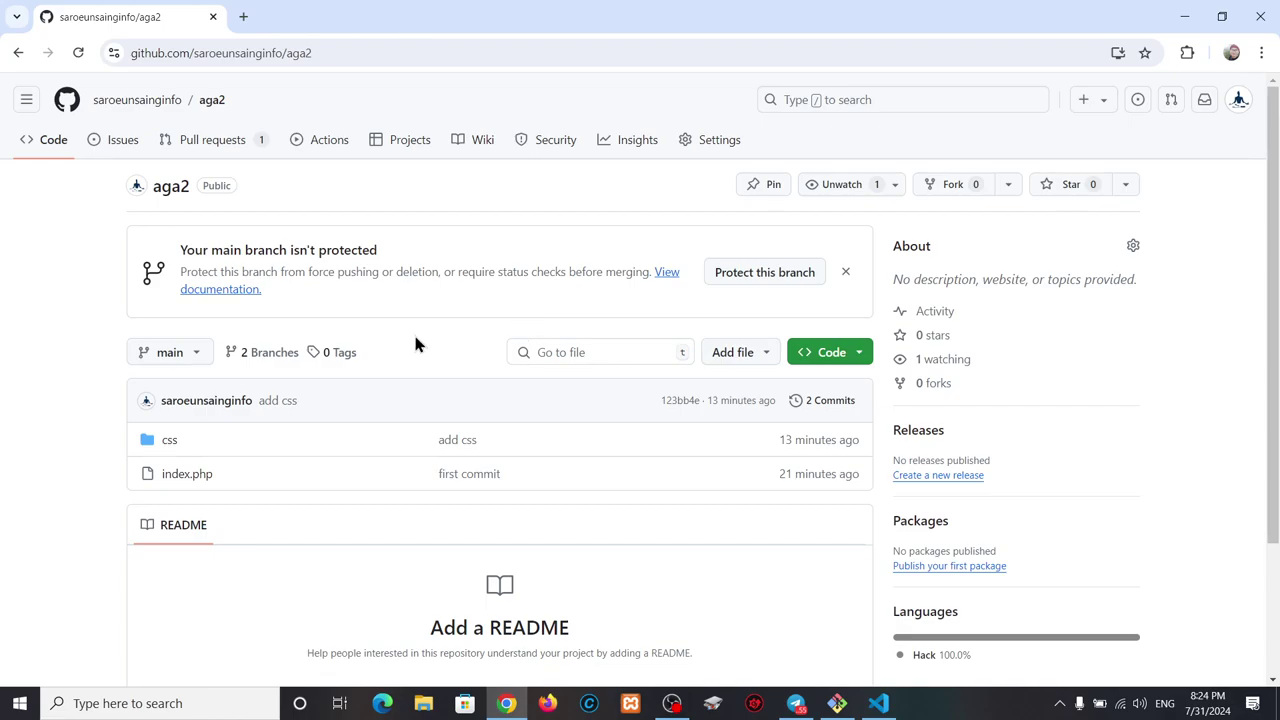
pyautogui.scroll(-2, 413, 331)
pyautogui.scroll(2, 413, 331)
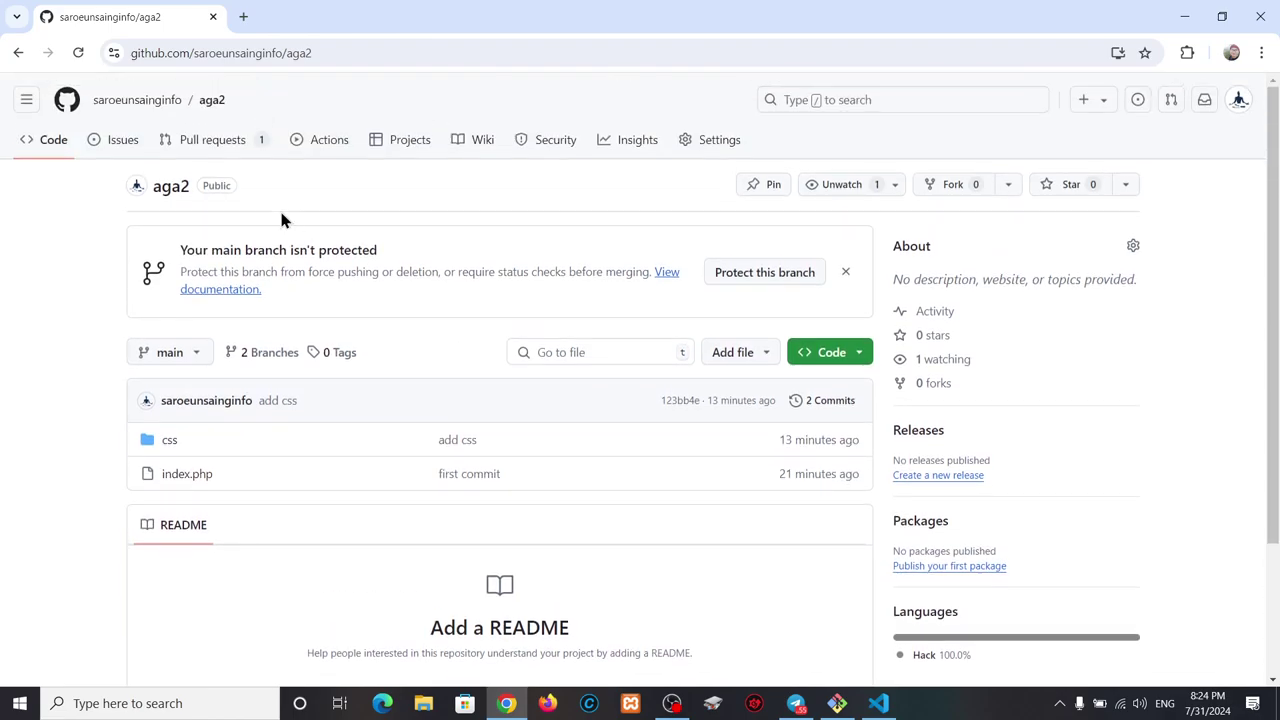
# - Open pull request #1 and view its commits and the index.php file changes
pyautogui.click(203, 148)
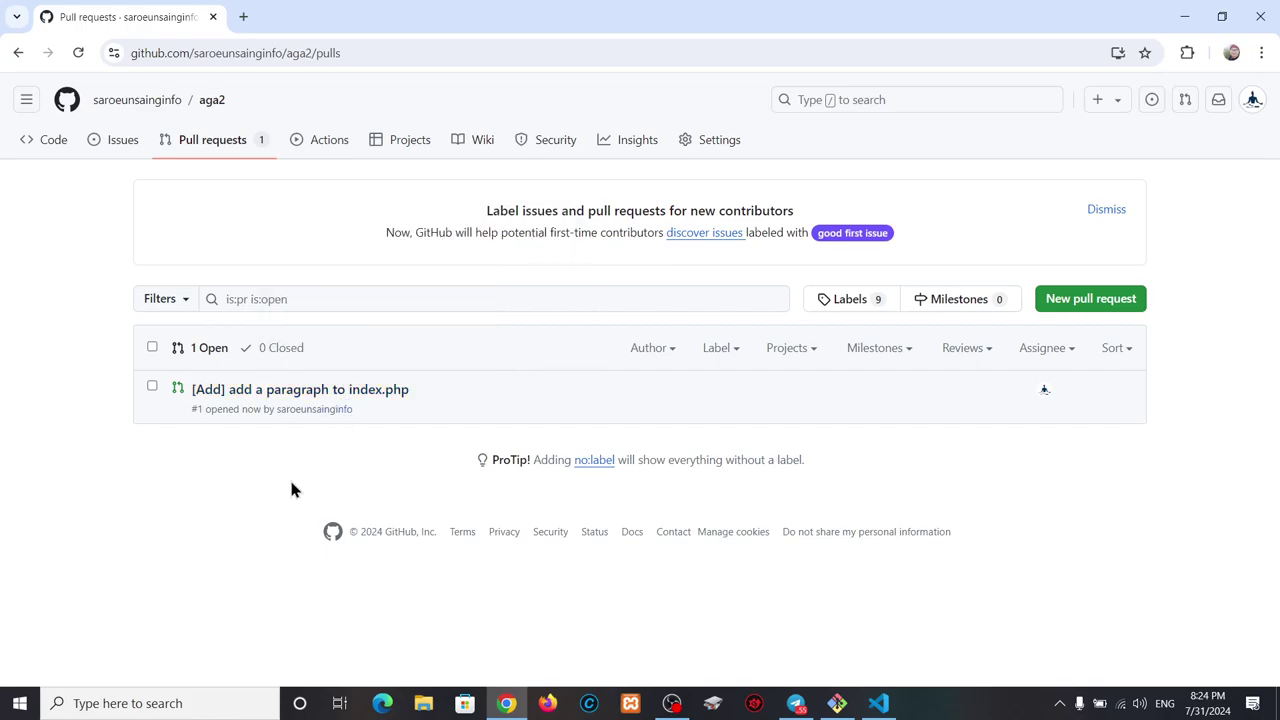
pyautogui.click(287, 392)
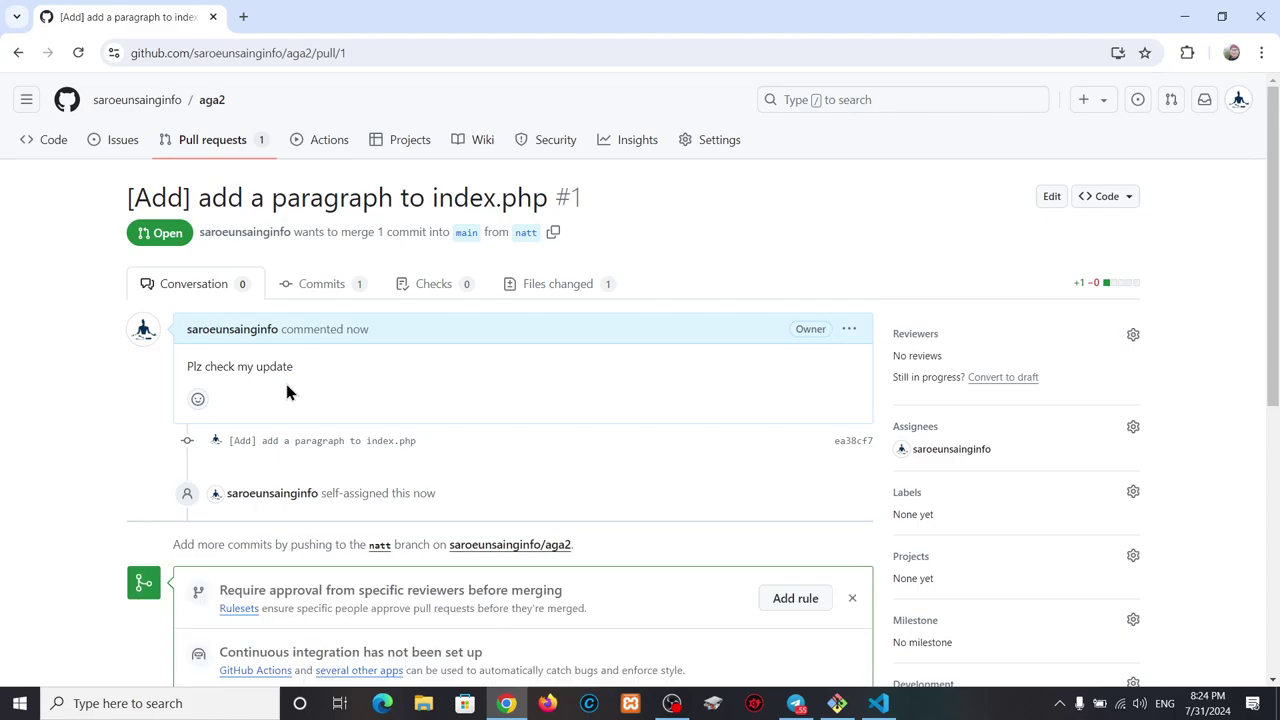
pyautogui.scroll(-1, 106, 385)
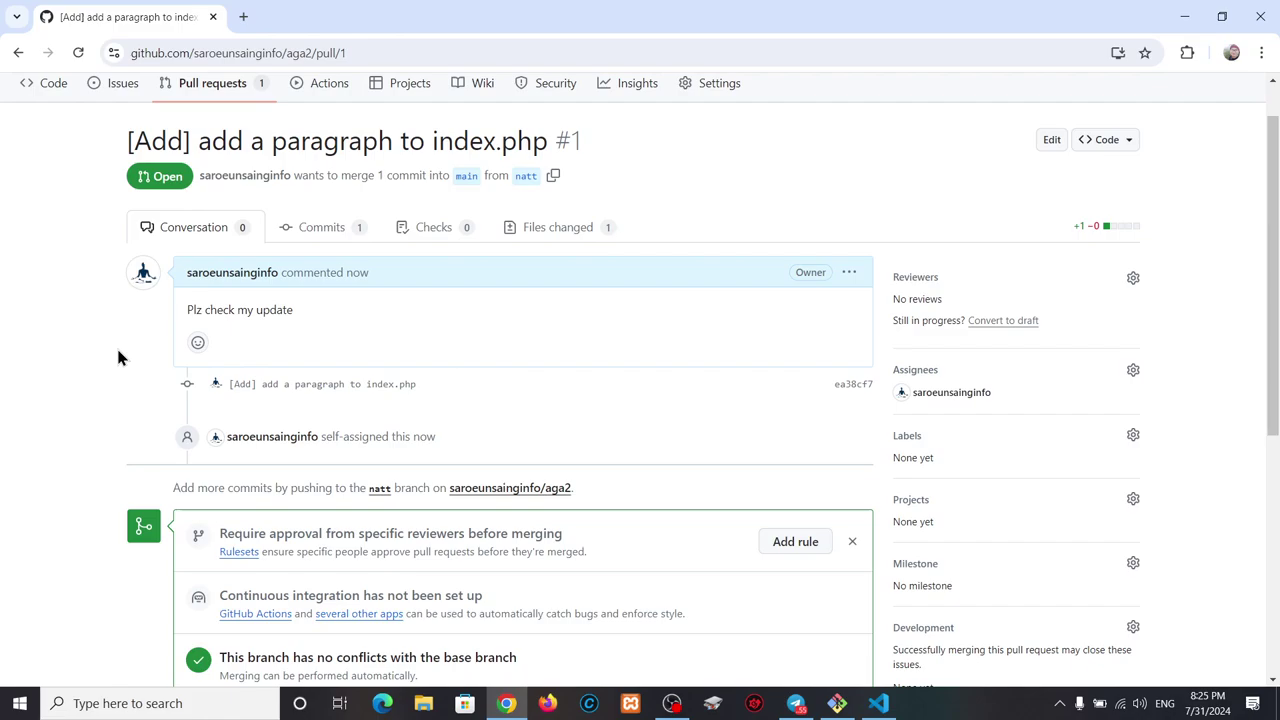
pyautogui.scroll(-4, 122, 464)
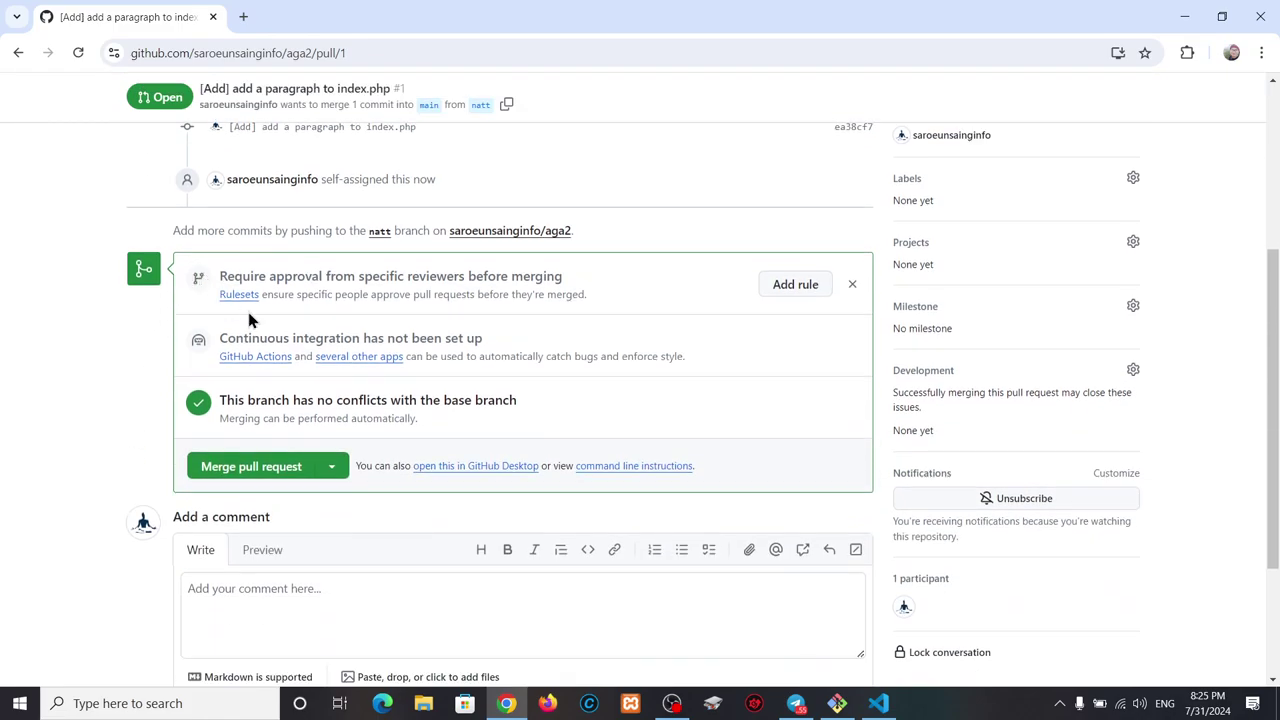
pyautogui.scroll(-3, 108, 362)
pyautogui.scroll(3, 110, 366)
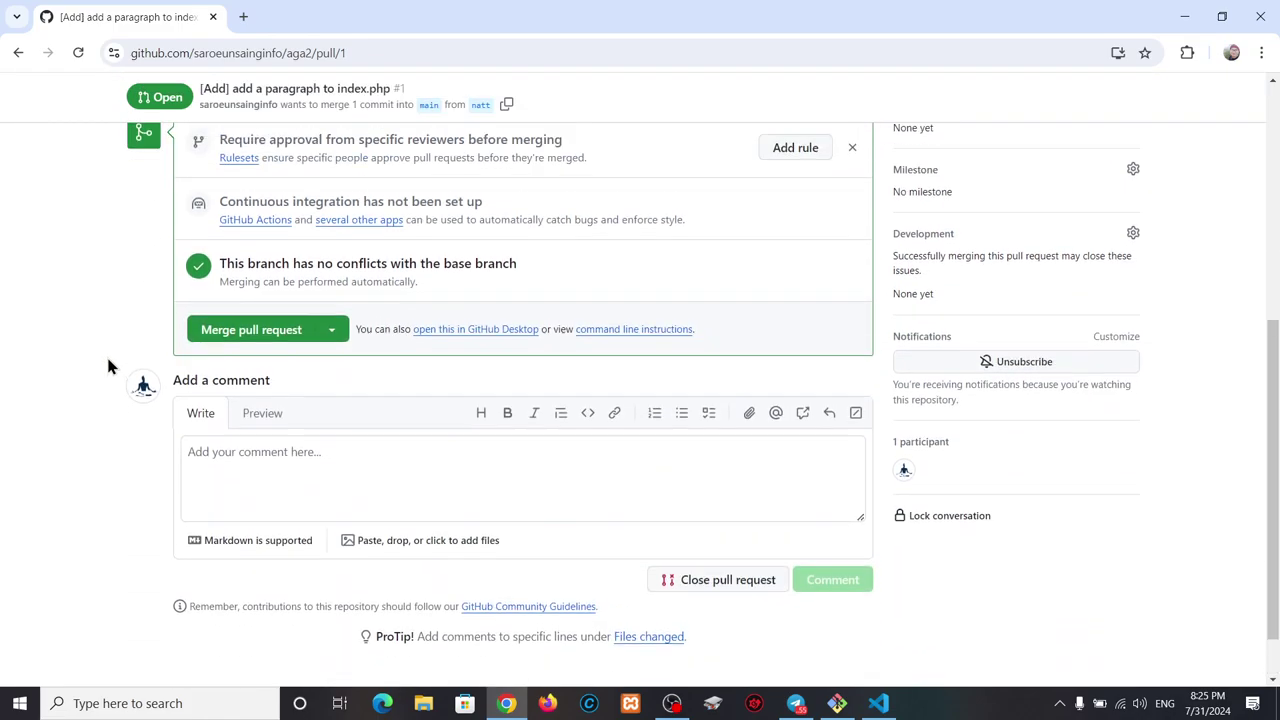
pyautogui.scroll(4, 108, 362)
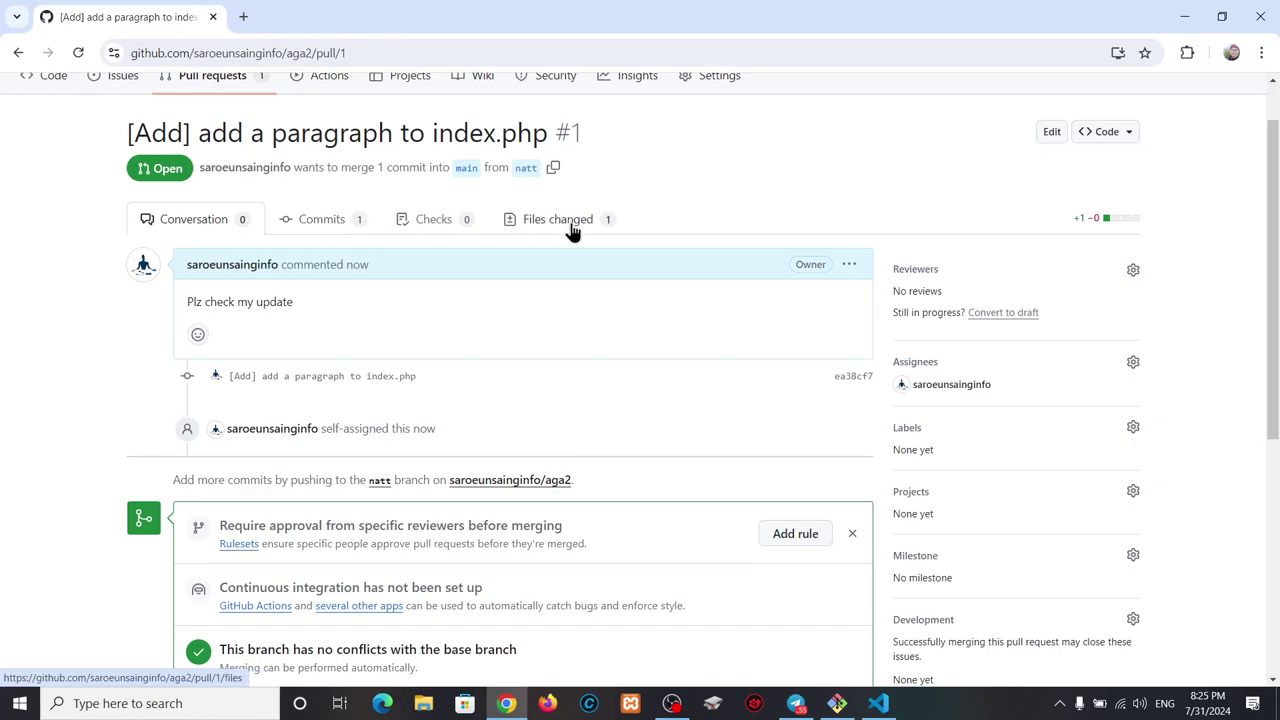
pyautogui.click(313, 231)
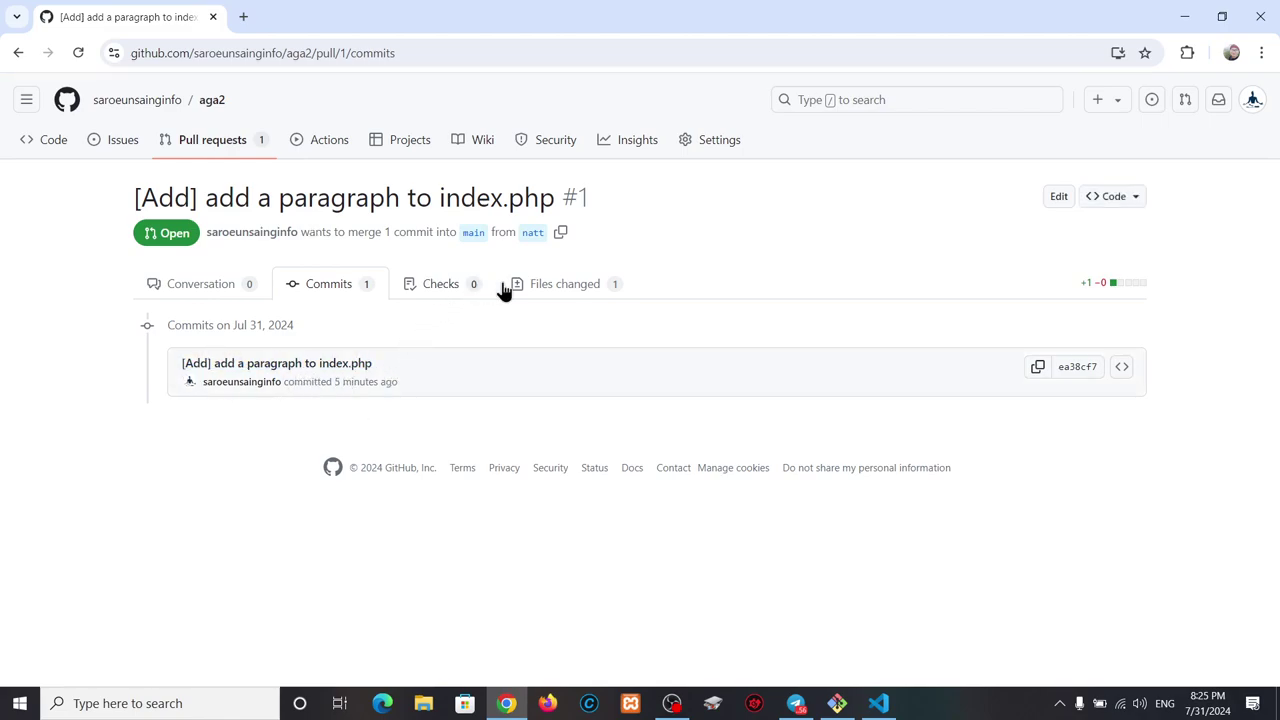
pyautogui.click(575, 293)
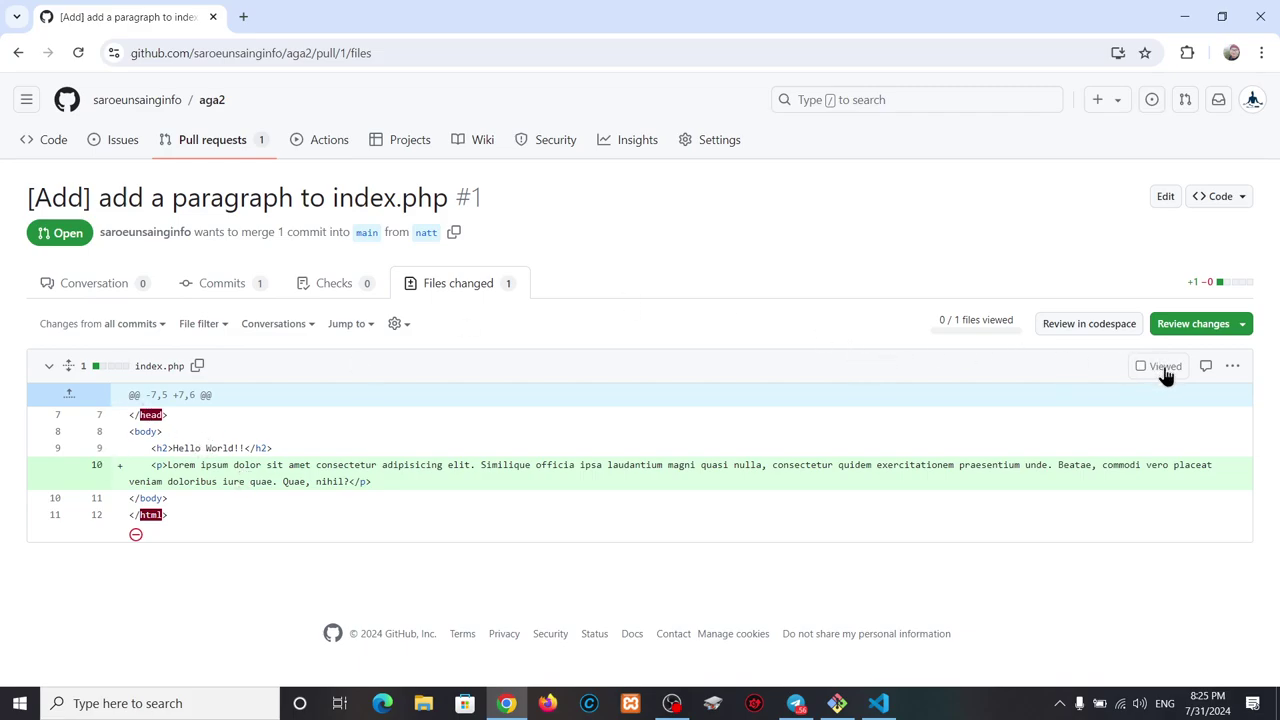
# - Try index.php's file actions menu and Viewed checkbox, then come back to Files changed
pyautogui.click(1235, 366)
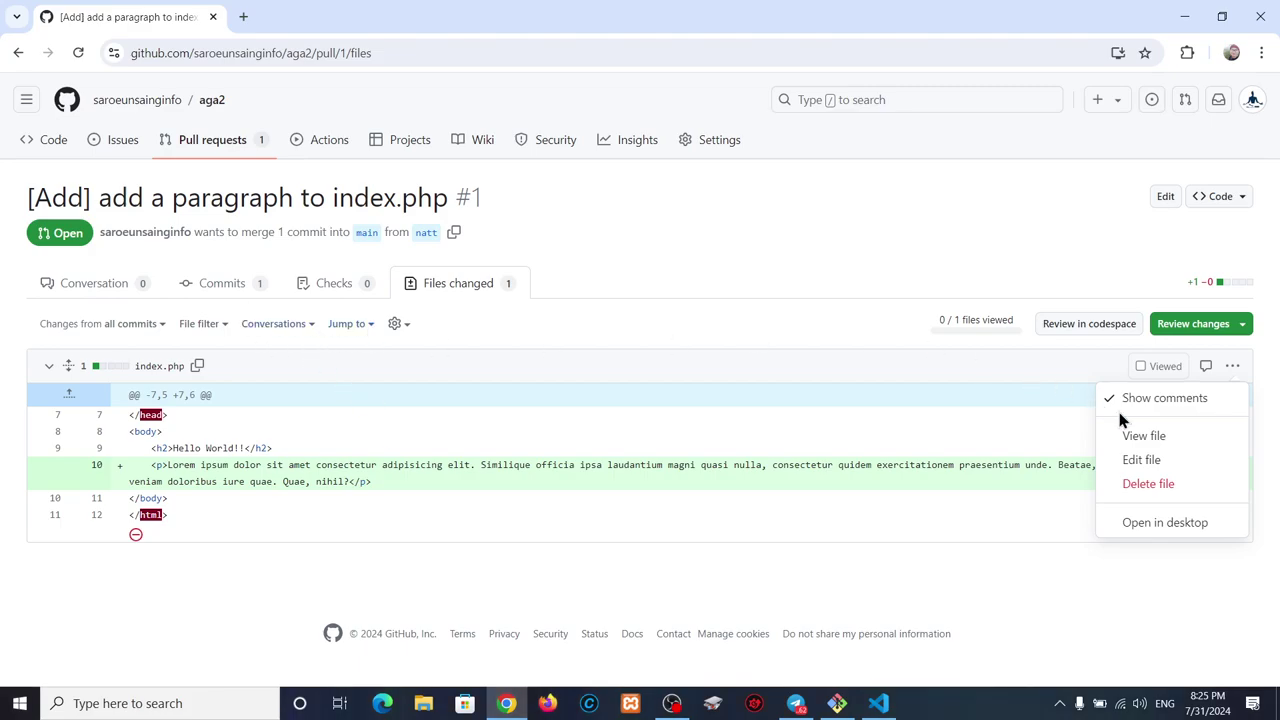
pyautogui.click(1175, 370)
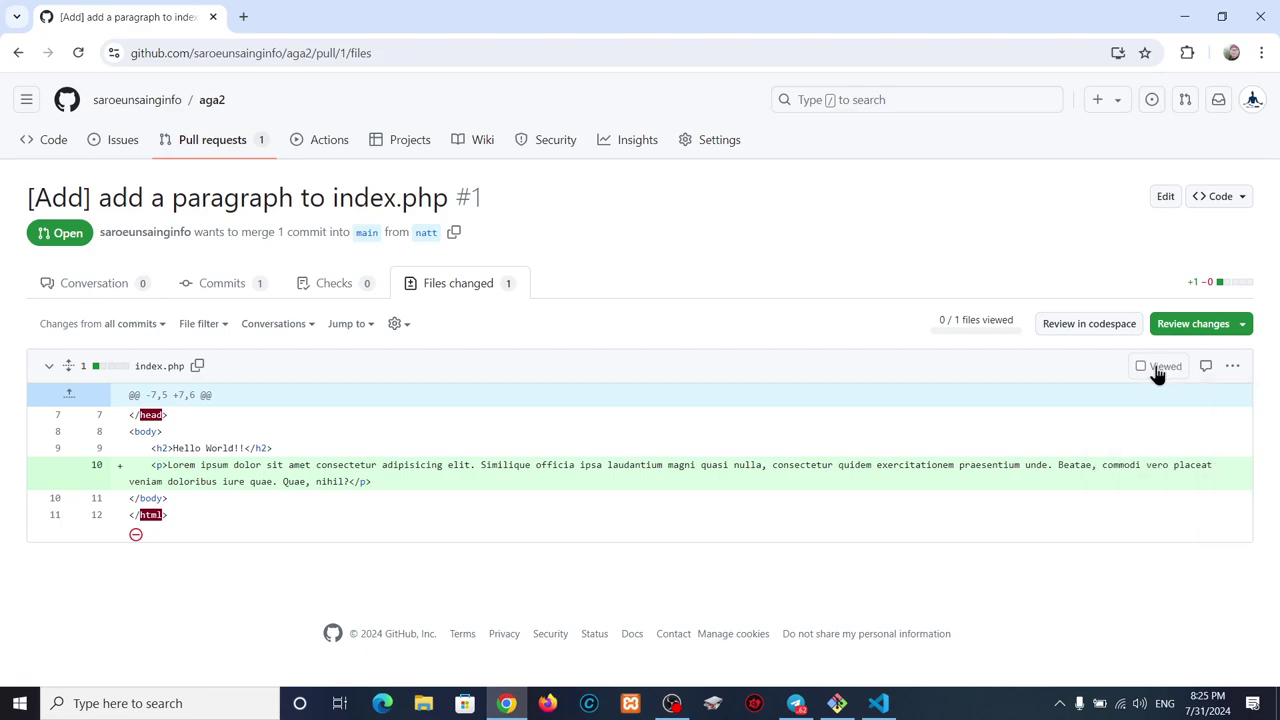
pyautogui.click(1141, 368)
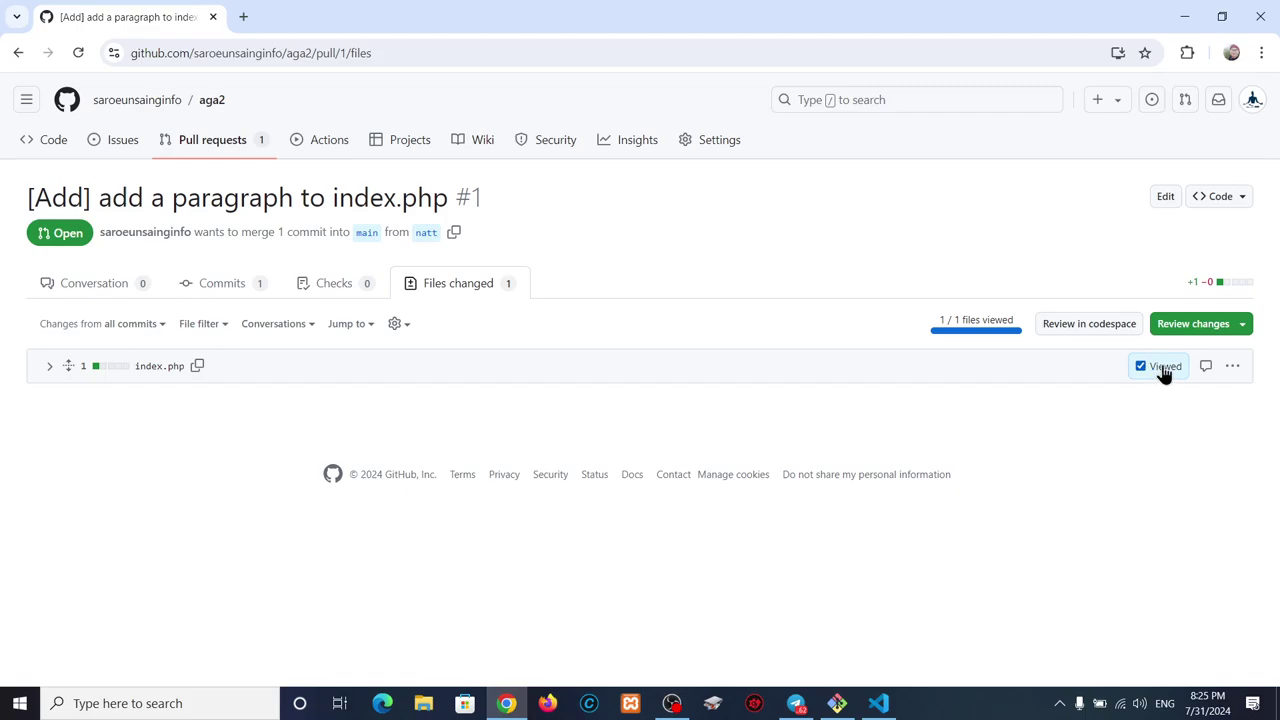
pyautogui.click(1160, 368)
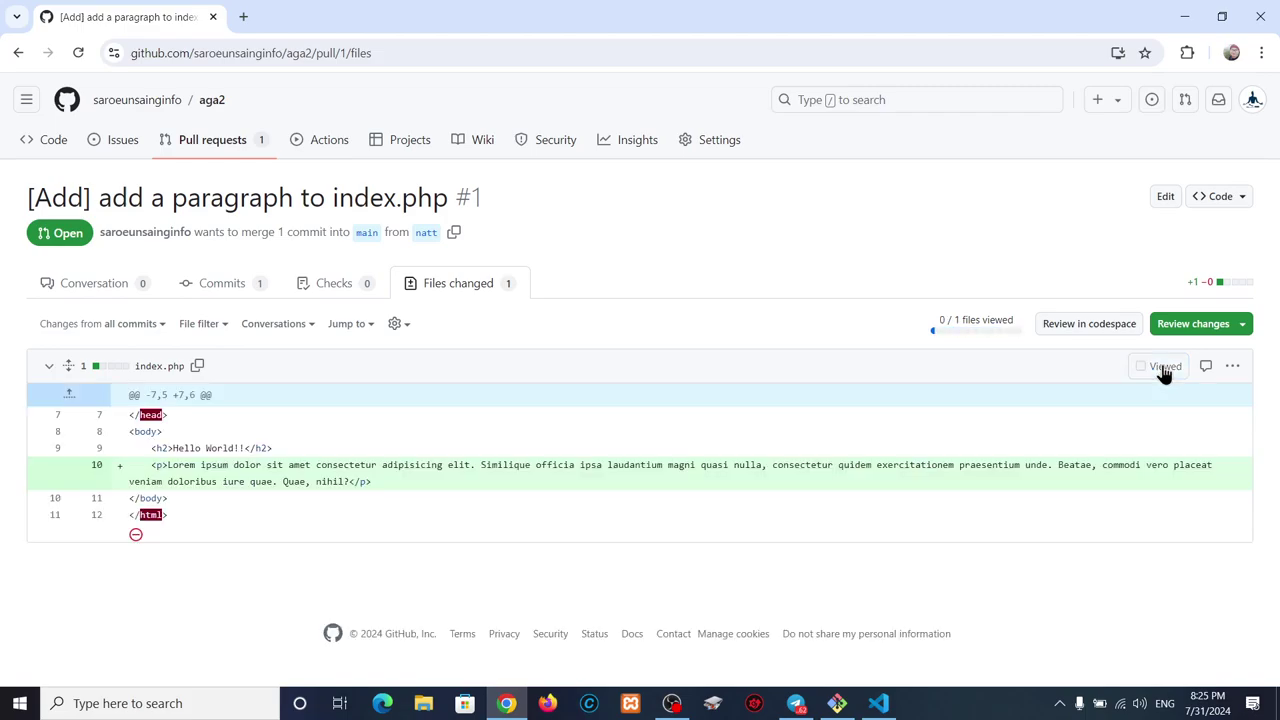
pyautogui.click(1232, 367)
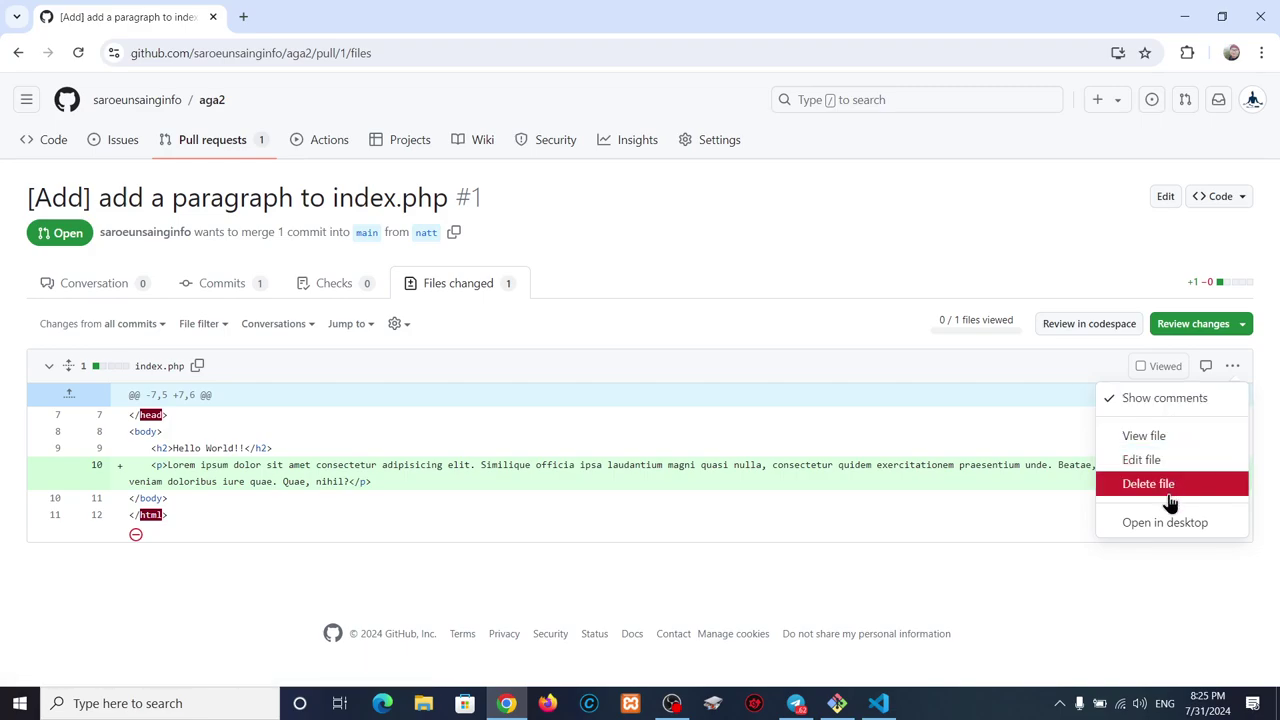
pyautogui.click(1165, 462)
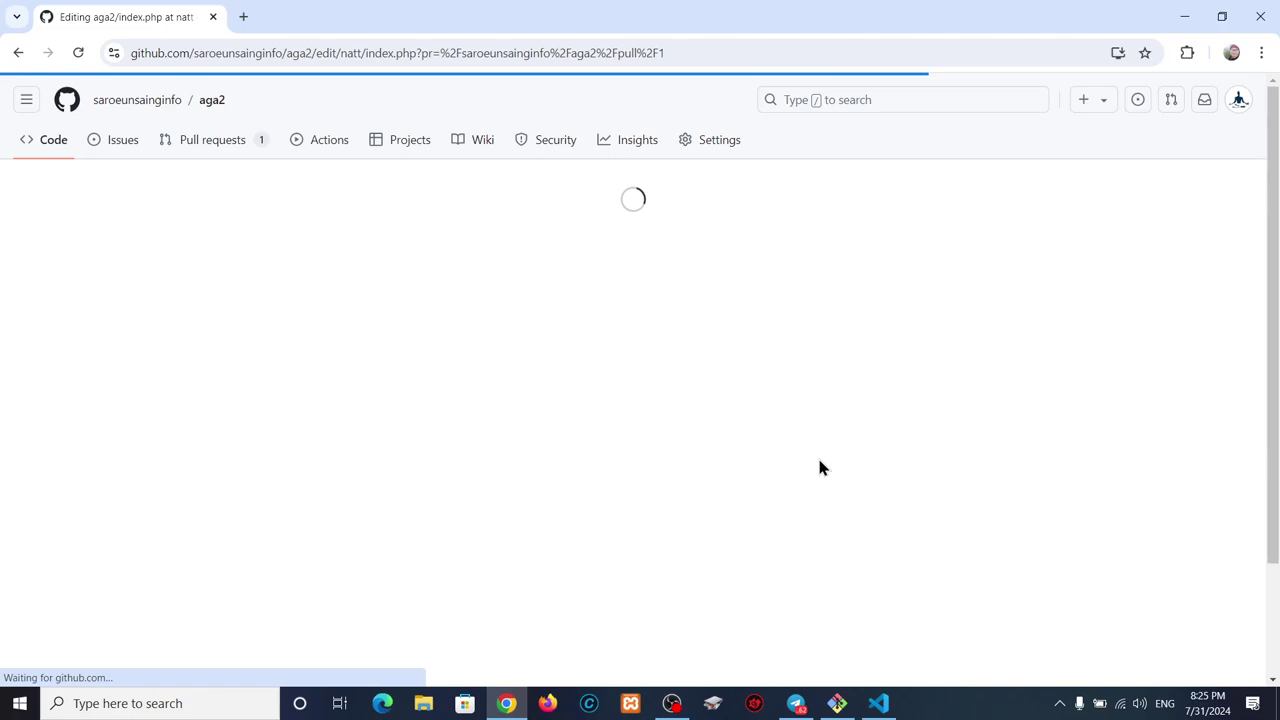
pyautogui.click(16, 55)
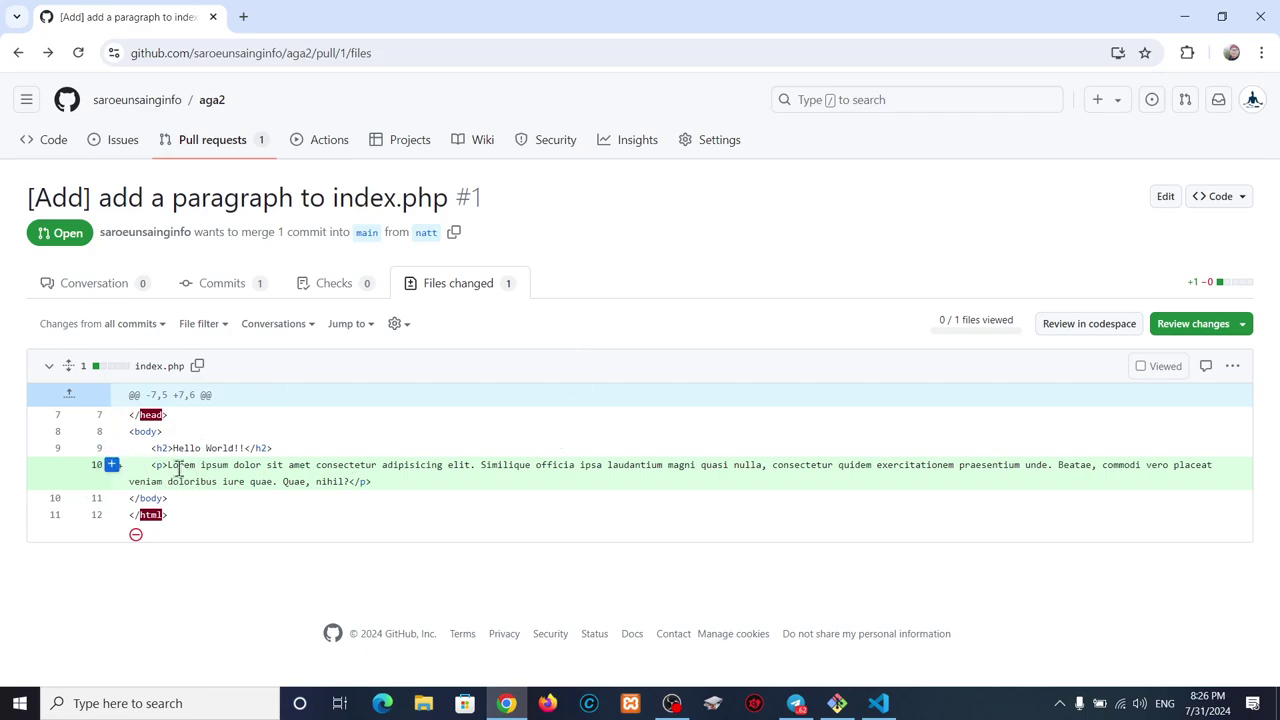
# - Expand the index.php diff and open a review comment on line 10
pyautogui.click(68, 369)
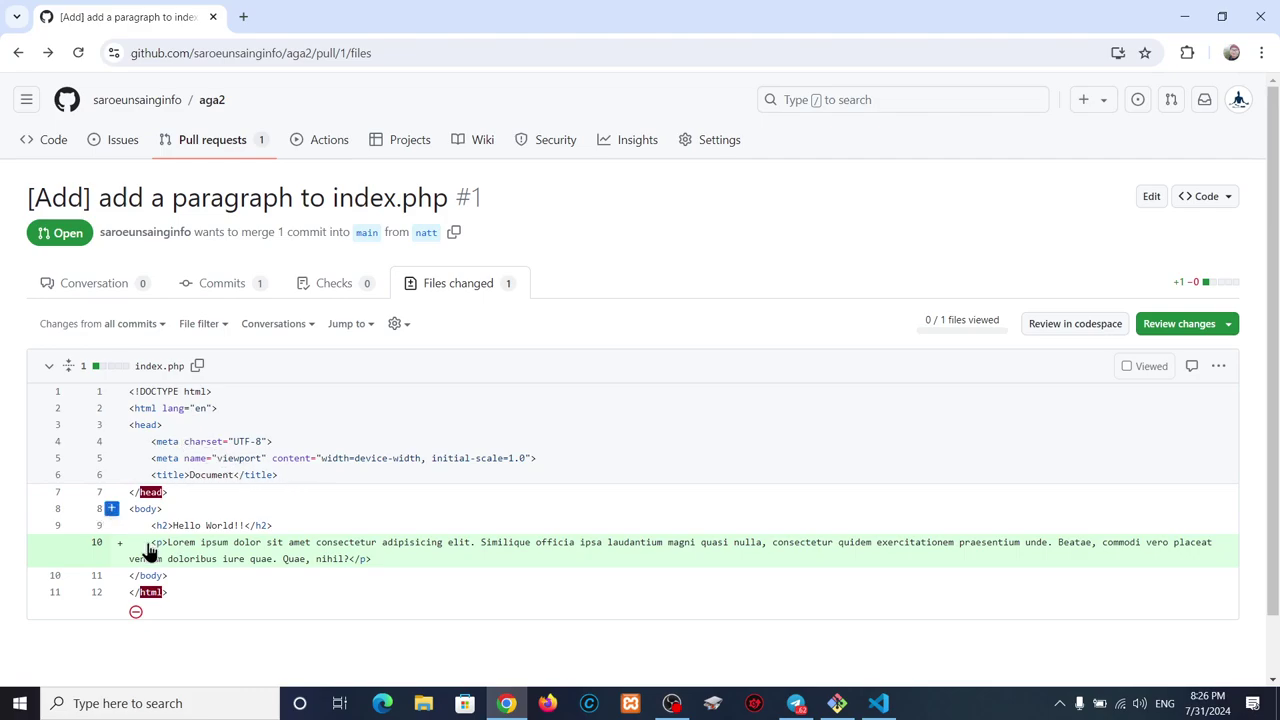
pyautogui.click(50, 368)
pyautogui.click(51, 368)
pyautogui.click(104, 286)
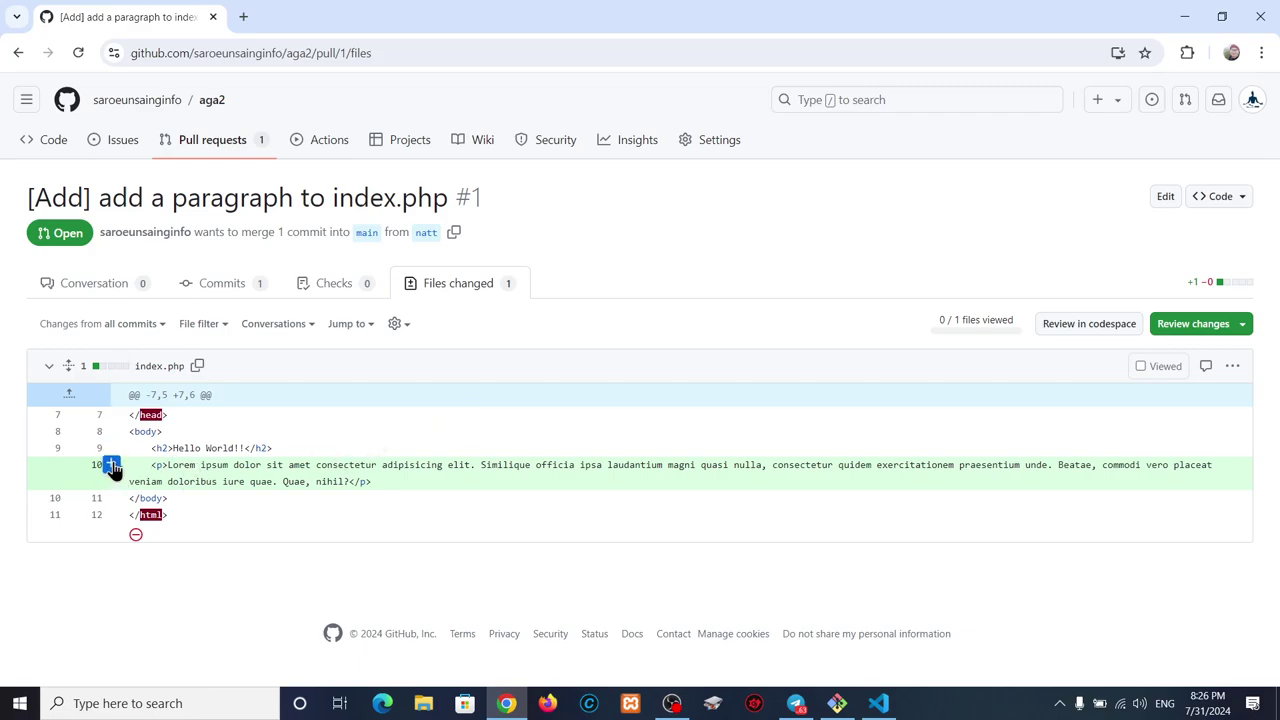
pyautogui.click(111, 465)
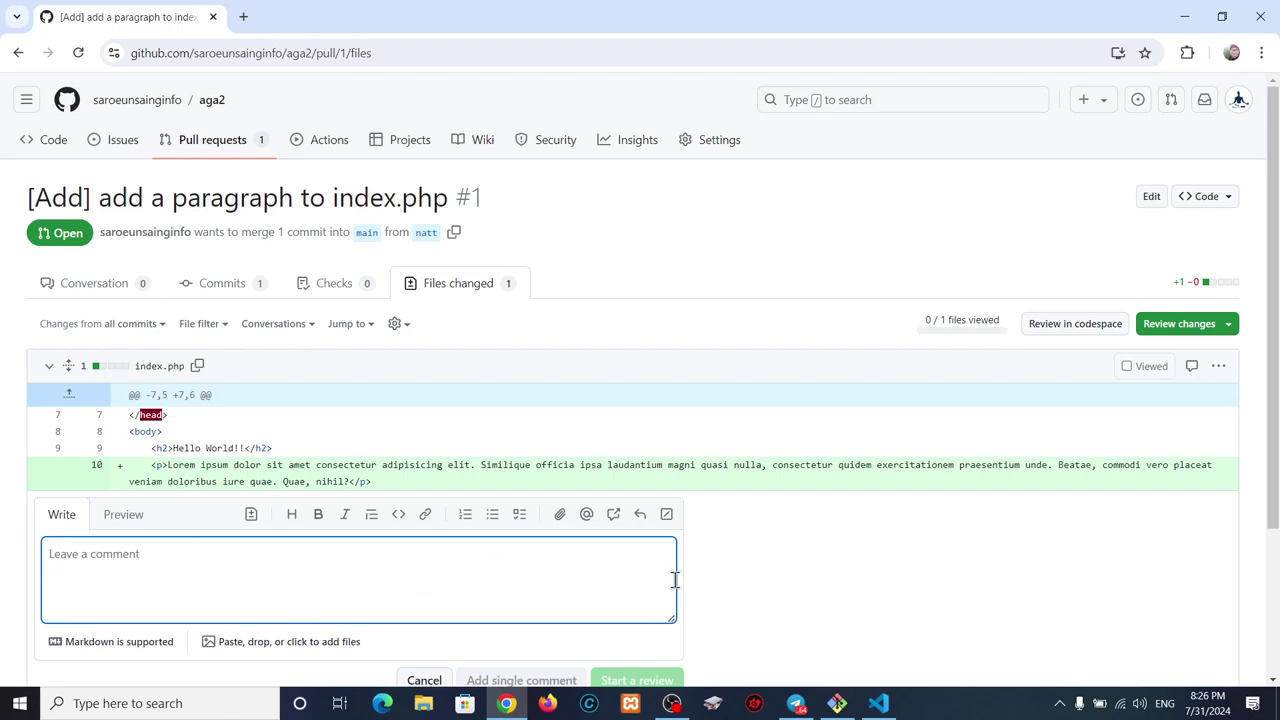
pyautogui.click(811, 586)
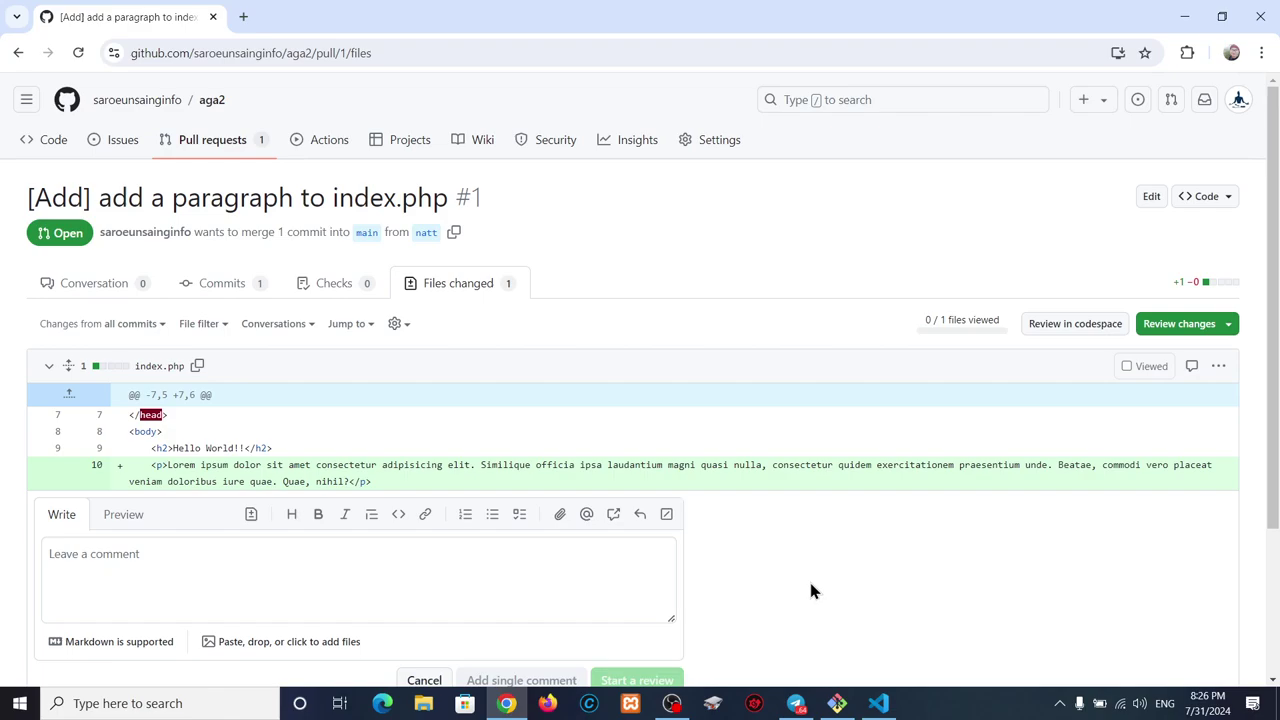
# - Return to the pull request conversation and review the merge method choices
pyautogui.click(229, 286)
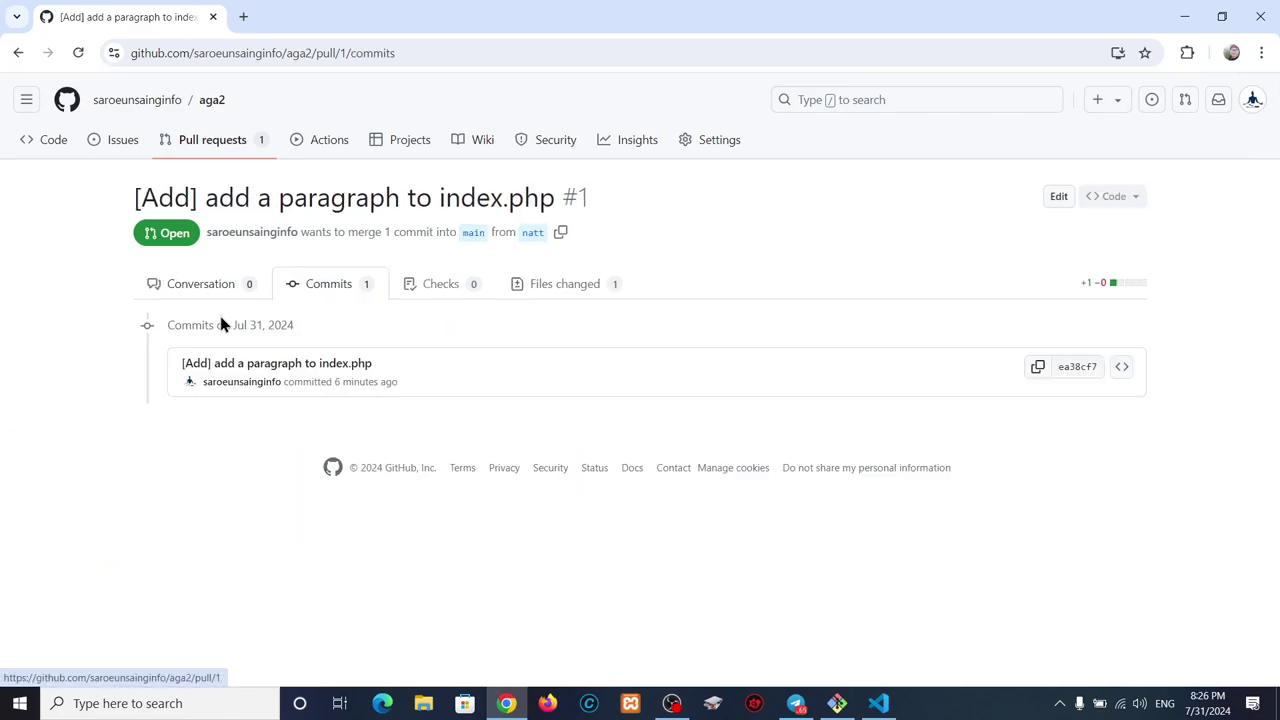
pyautogui.click(195, 287)
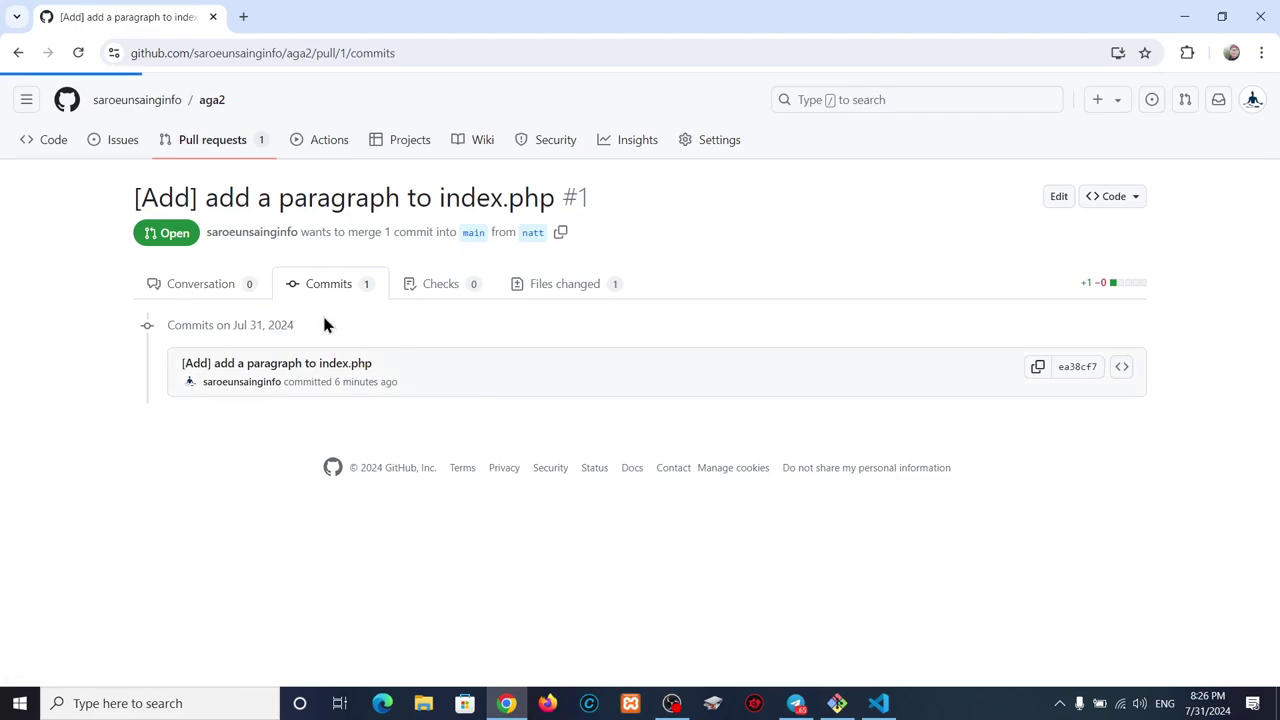
pyautogui.click(150, 285)
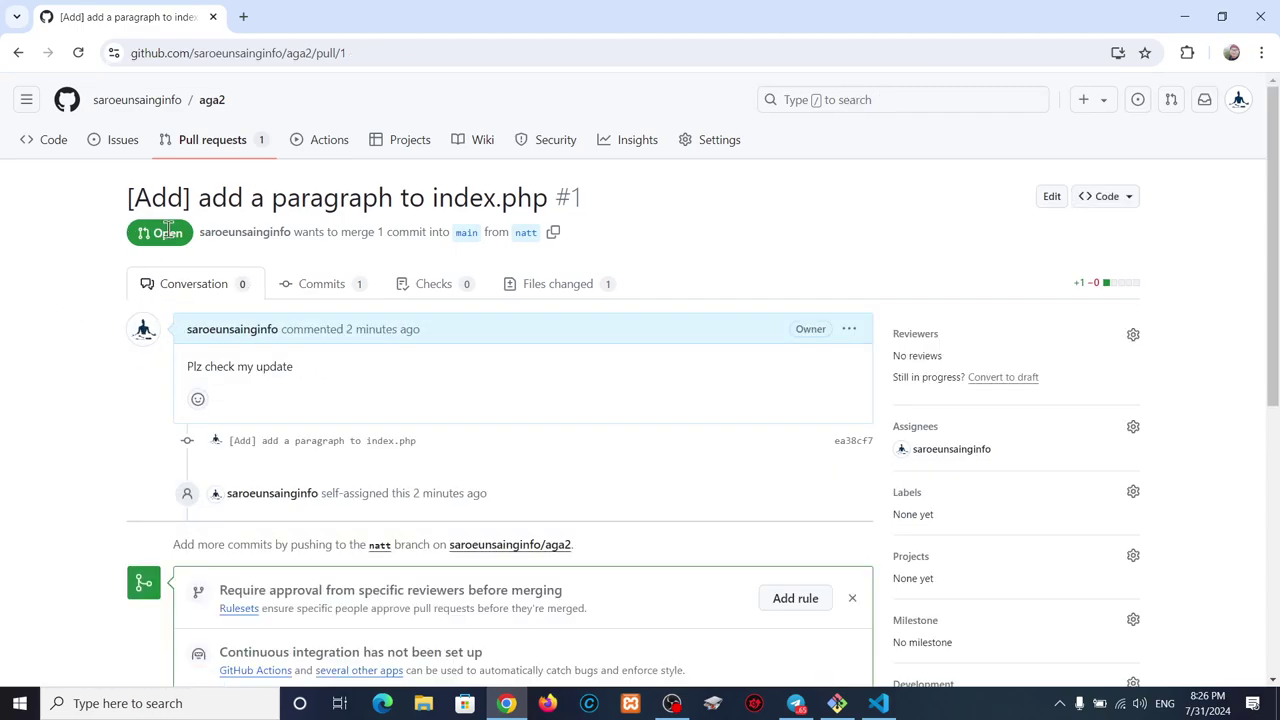
pyautogui.scroll(-3, 838, 256)
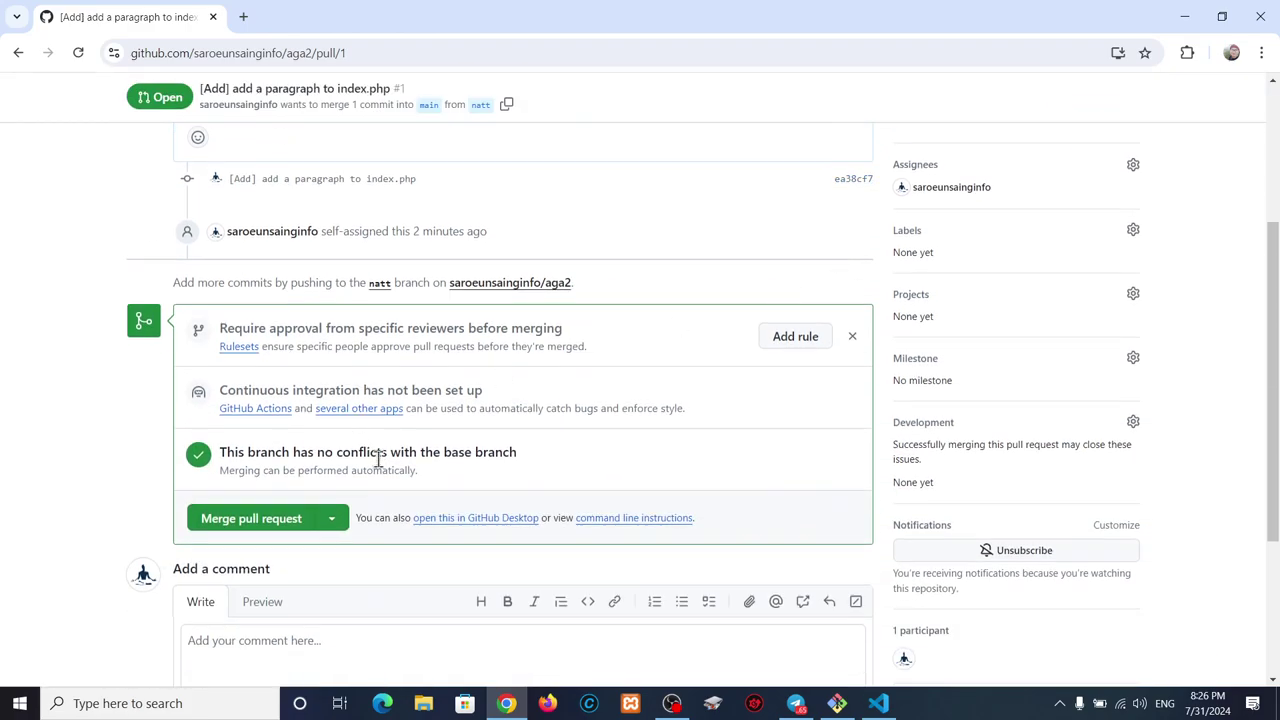
pyautogui.click(333, 518)
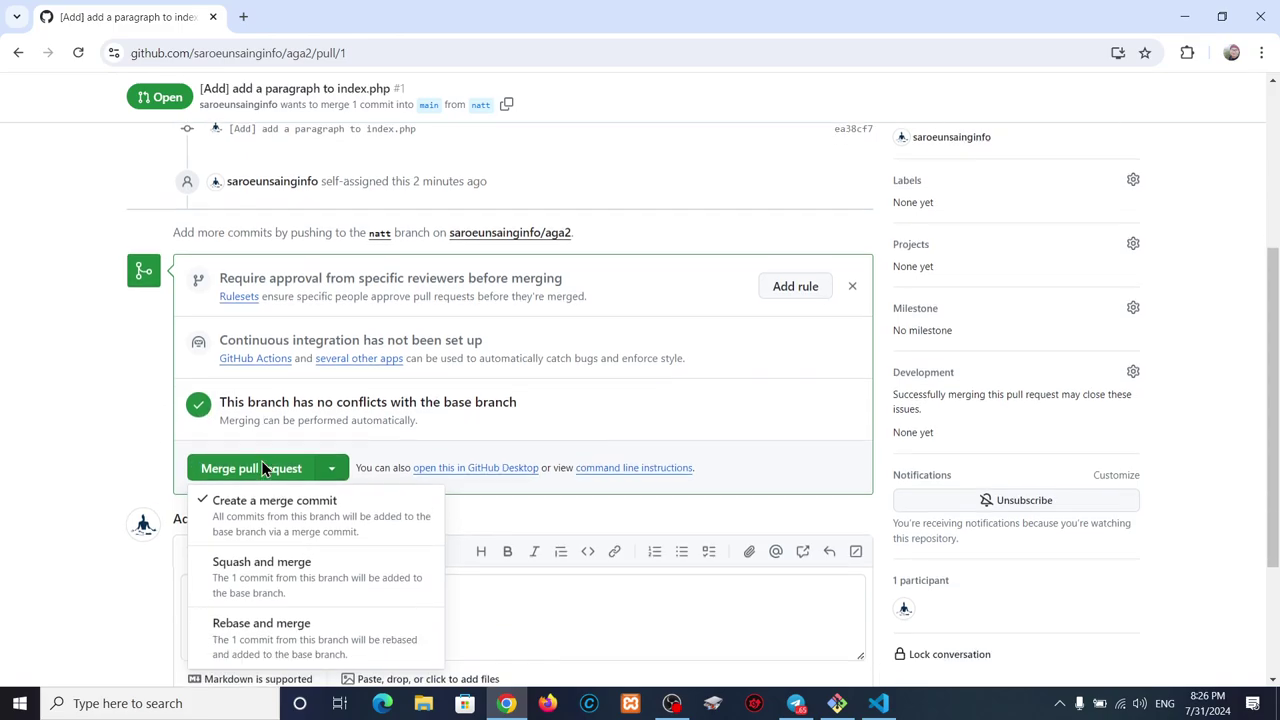
pyautogui.scroll(-1, 262, 465)
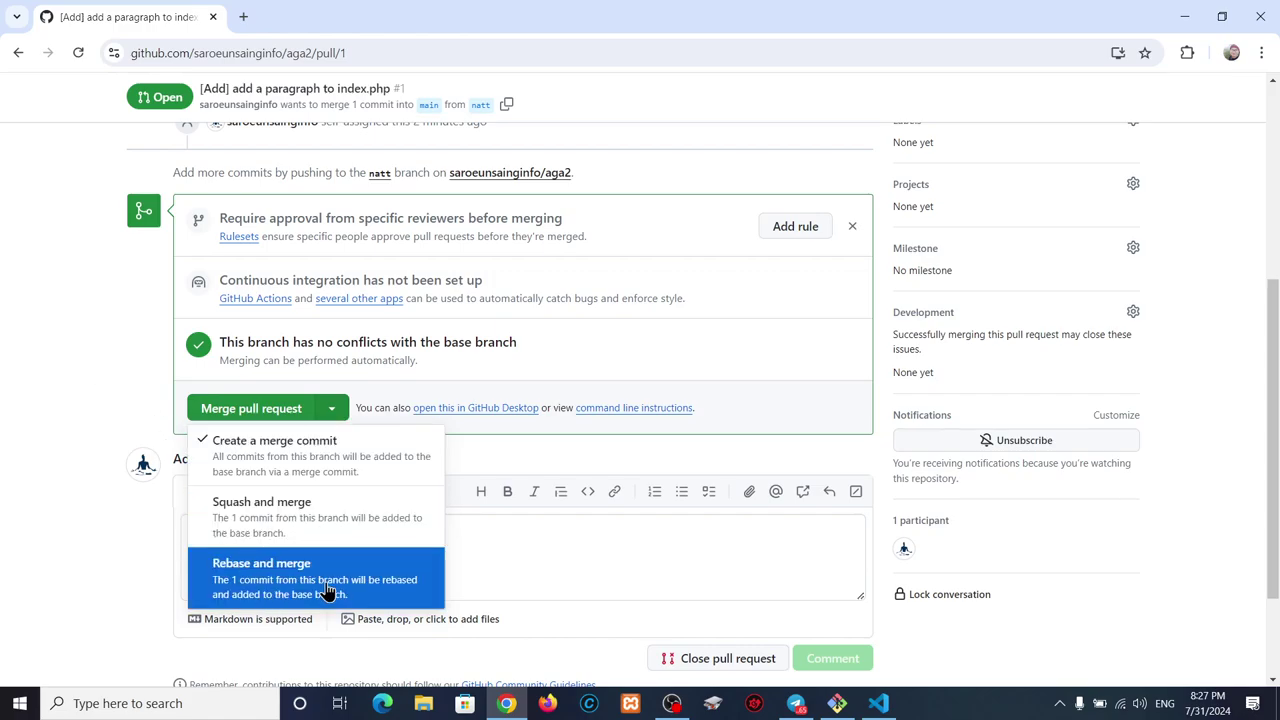
pyautogui.click(113, 379)
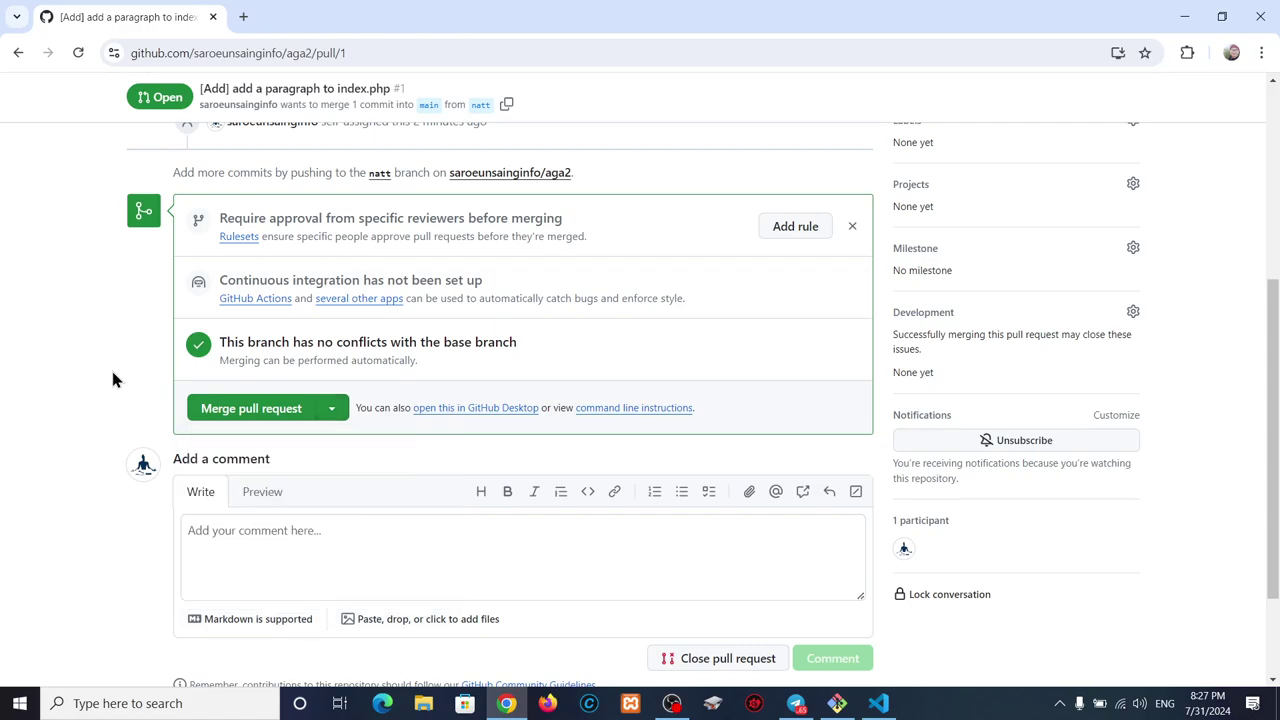
# - Merge pull request #1 into main and confirm the merge
pyautogui.click(243, 420)
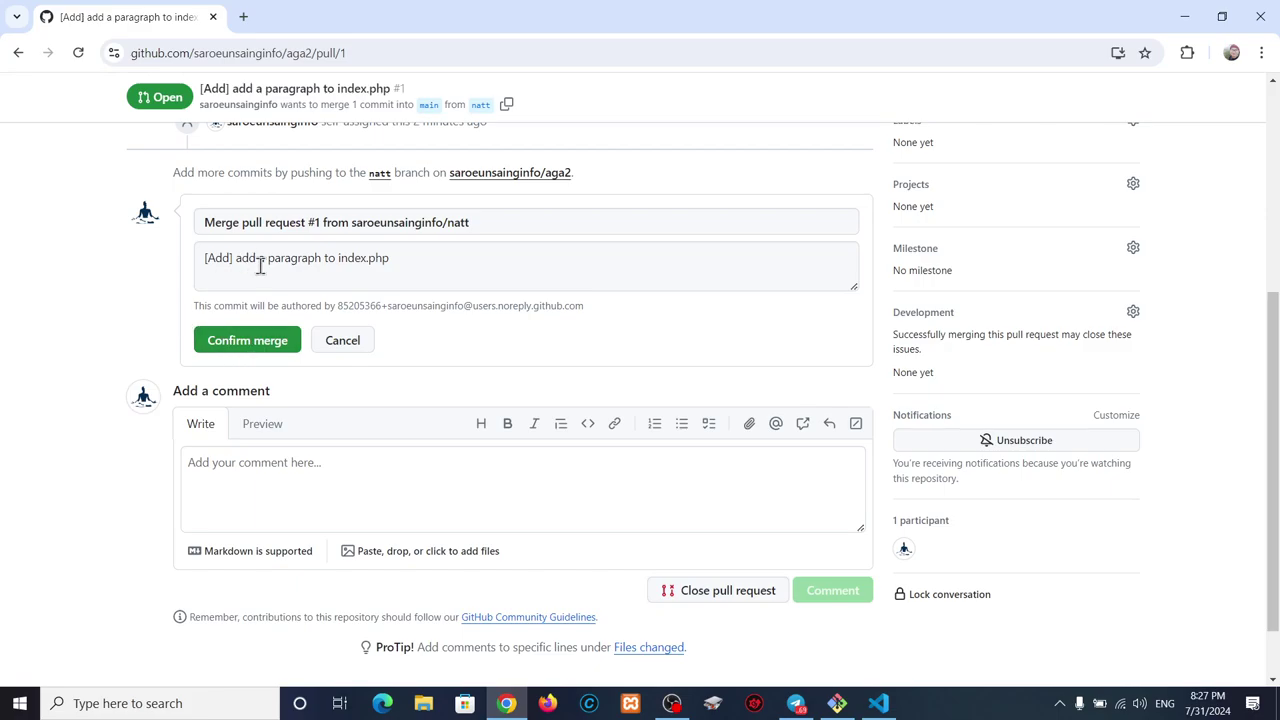
pyautogui.click(247, 342)
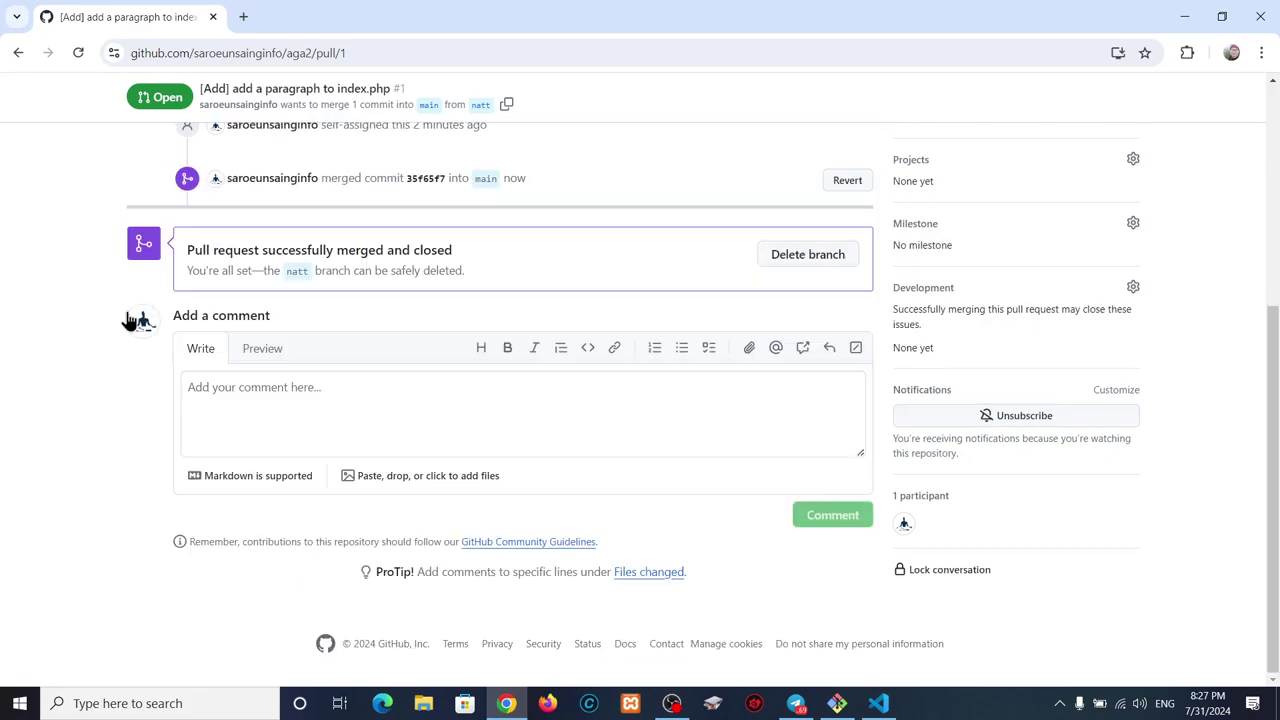
pyautogui.scroll(2, 404, 323)
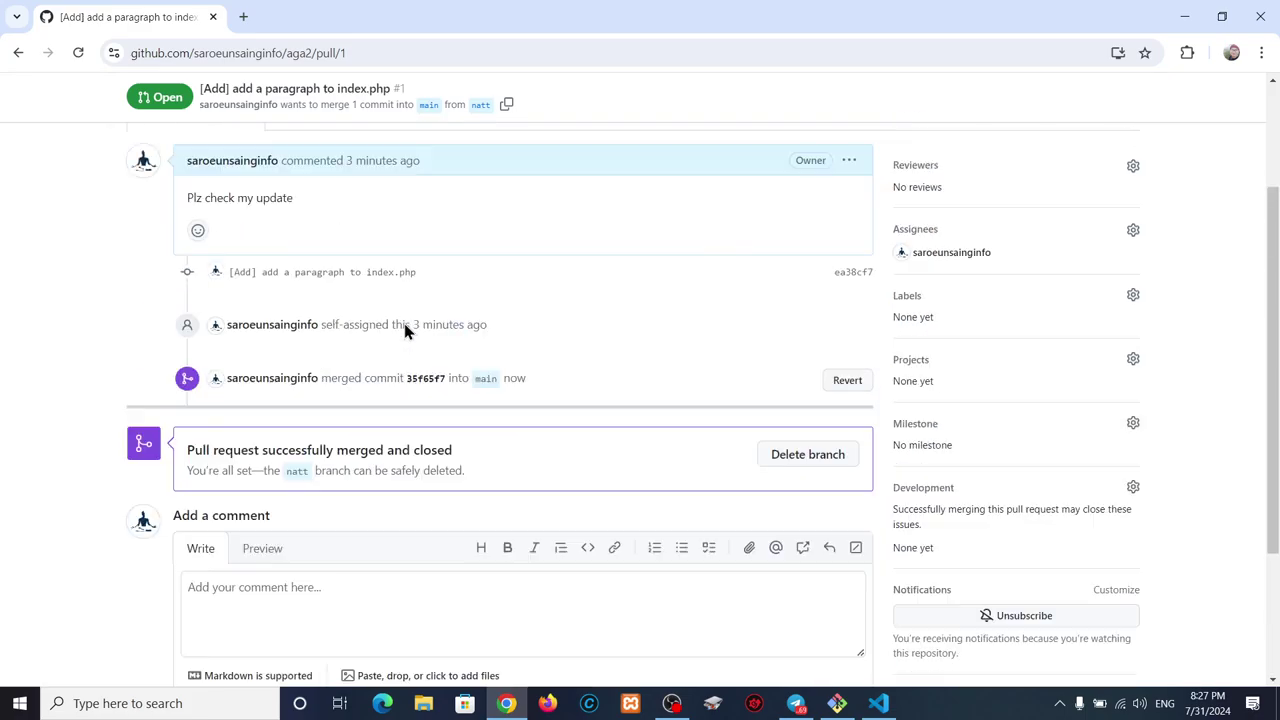
pyautogui.scroll(2, 404, 323)
# - View index.php on GitHub's main branch to confirm the Lorem ipsum paragraph, then show Task View
pyautogui.click(53, 146)
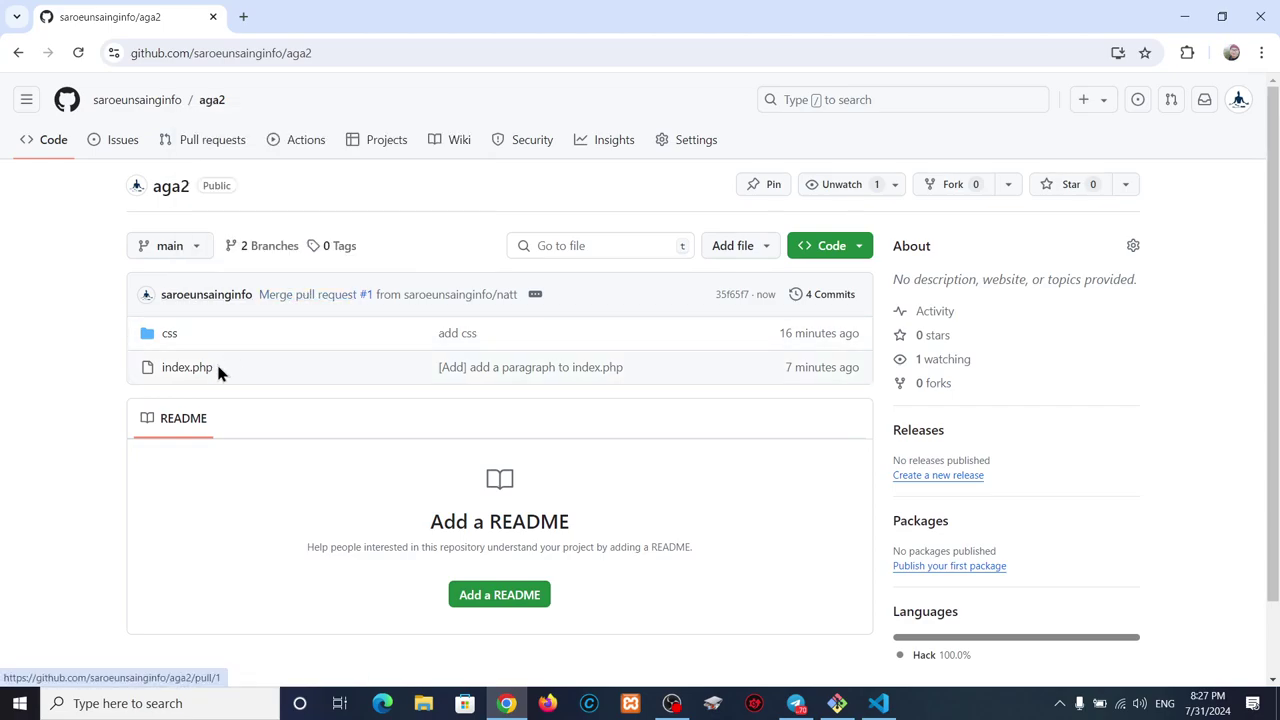
pyautogui.click(177, 370)
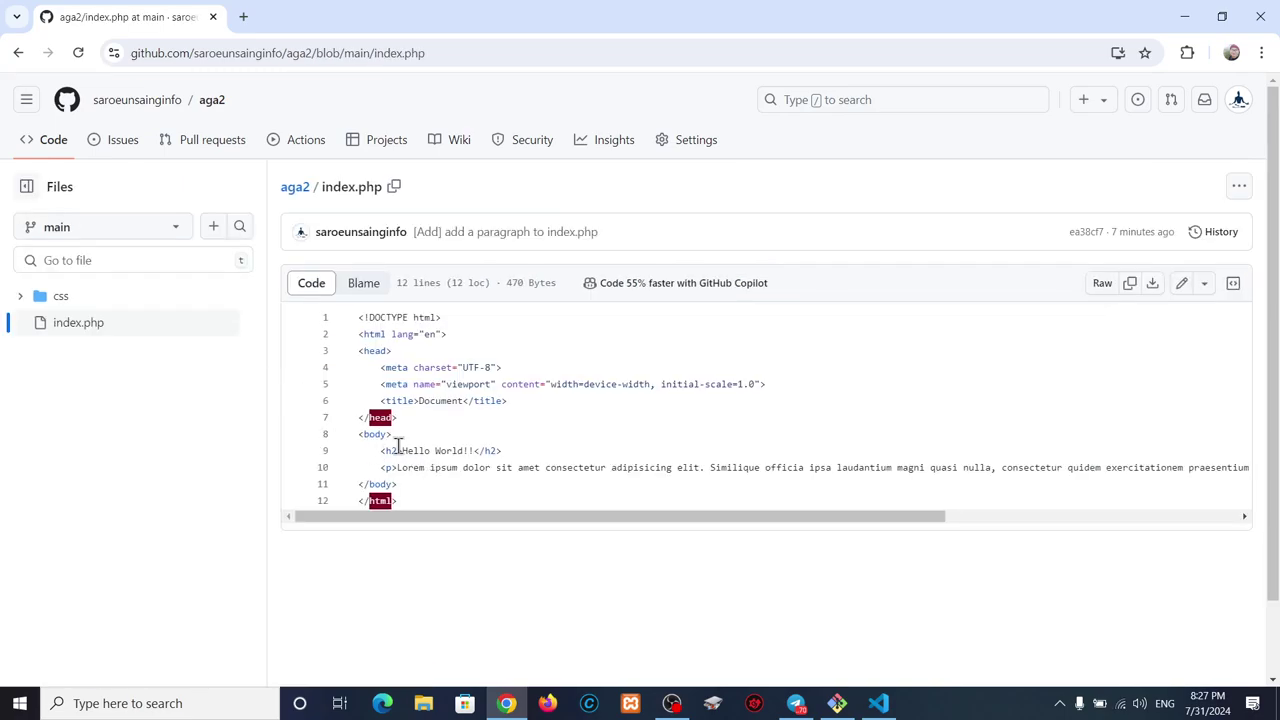
pyautogui.hscroll(2, 557, 466)
pyautogui.hscroll(5, 557, 466)
pyautogui.hscroll(1, 557, 466)
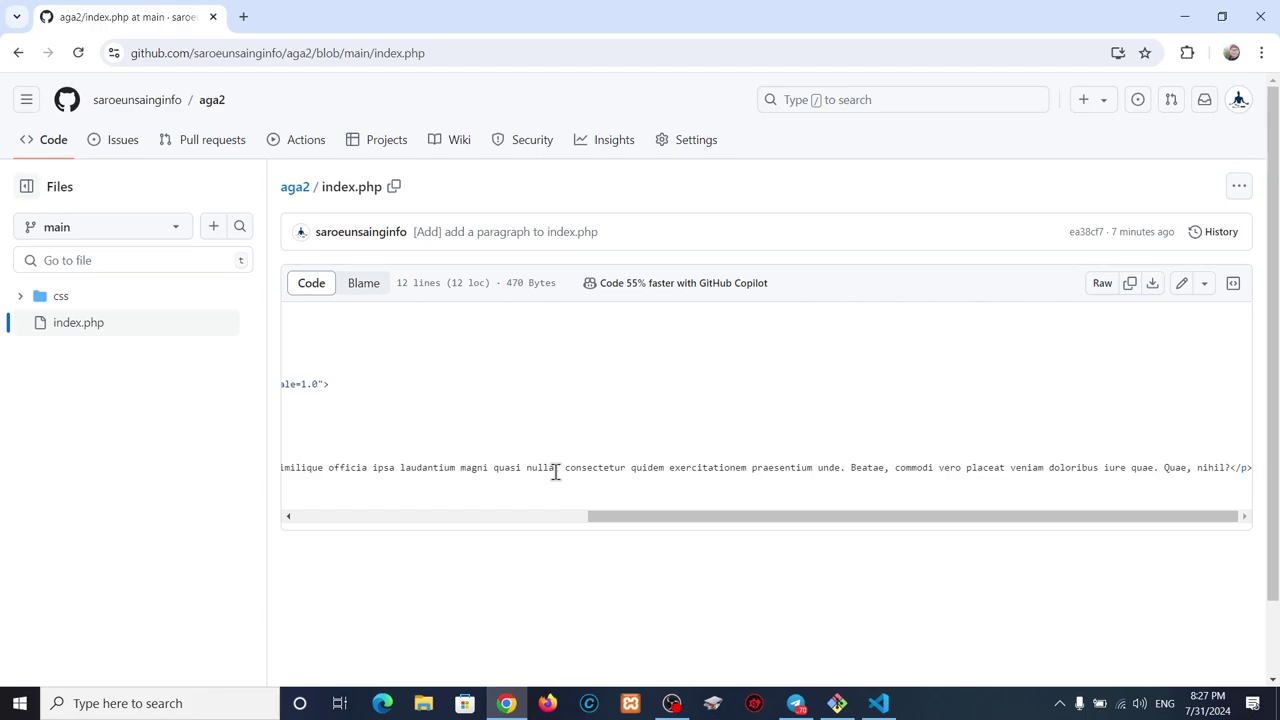
pyautogui.hscroll(-8, 557, 470)
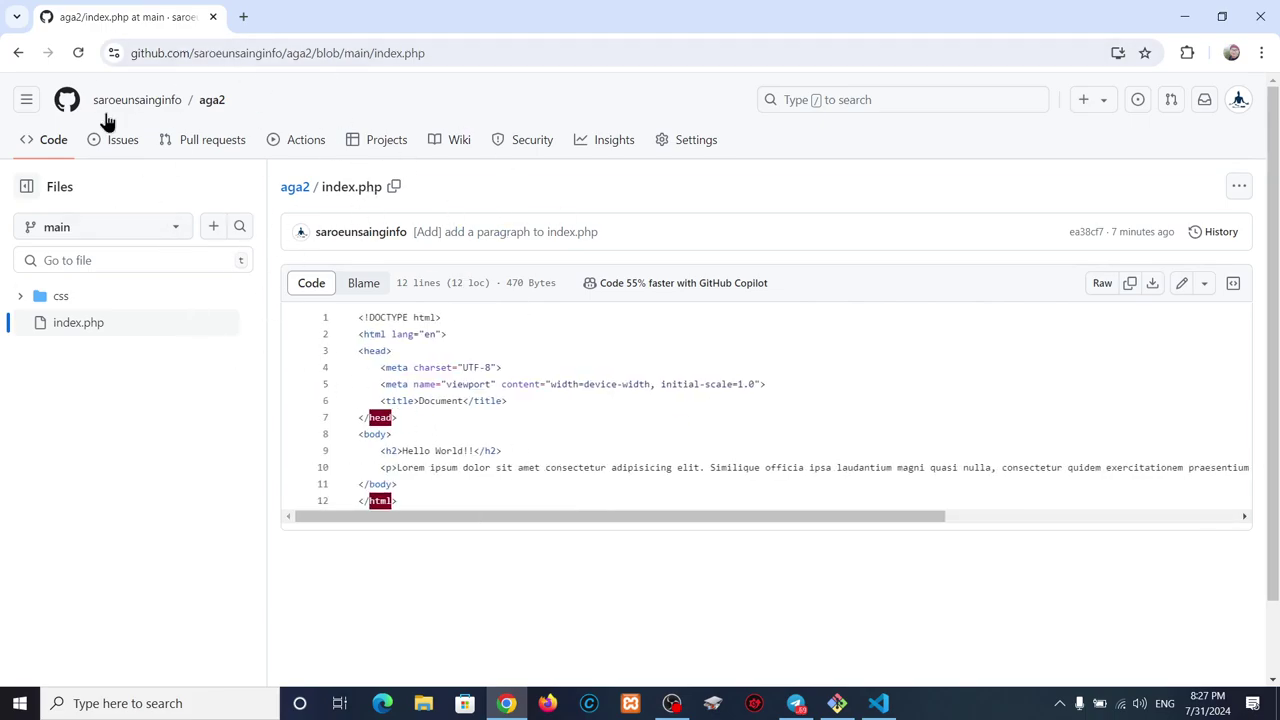
pyautogui.press('super+Tab')
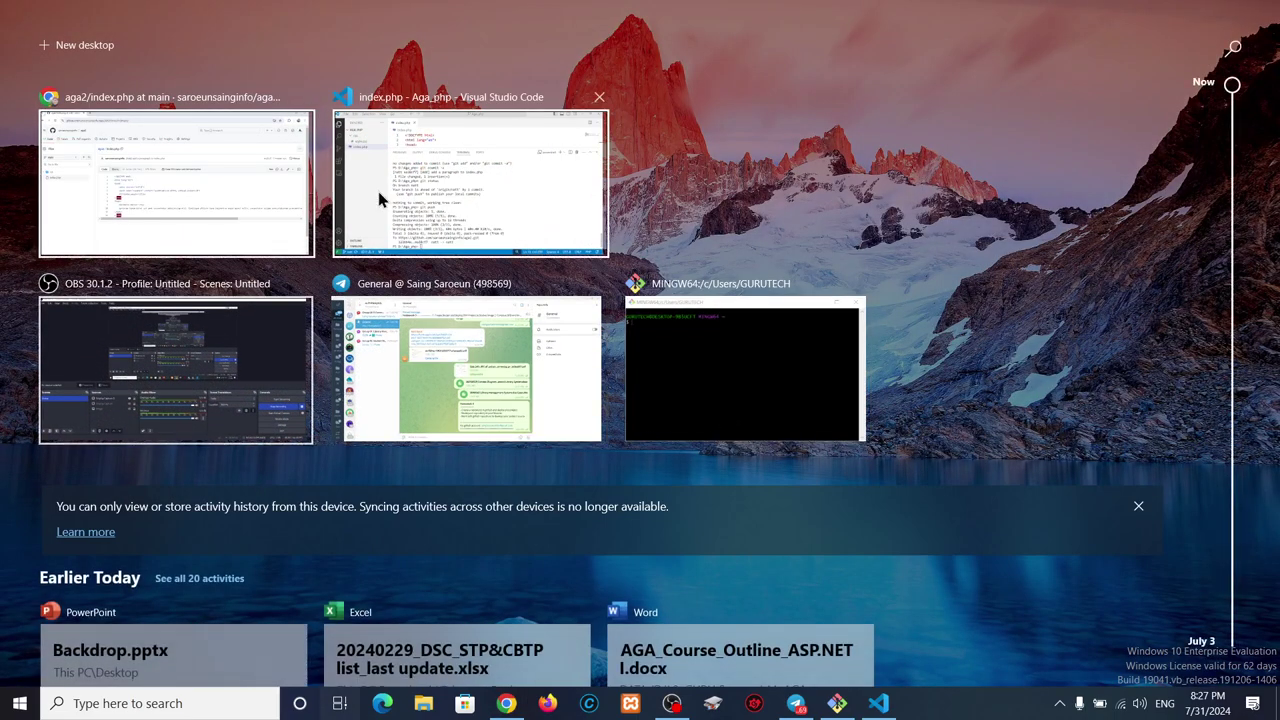
# - In the VS Code terminal, clear it, run git status and check out the main branch
pyautogui.click(449, 212)
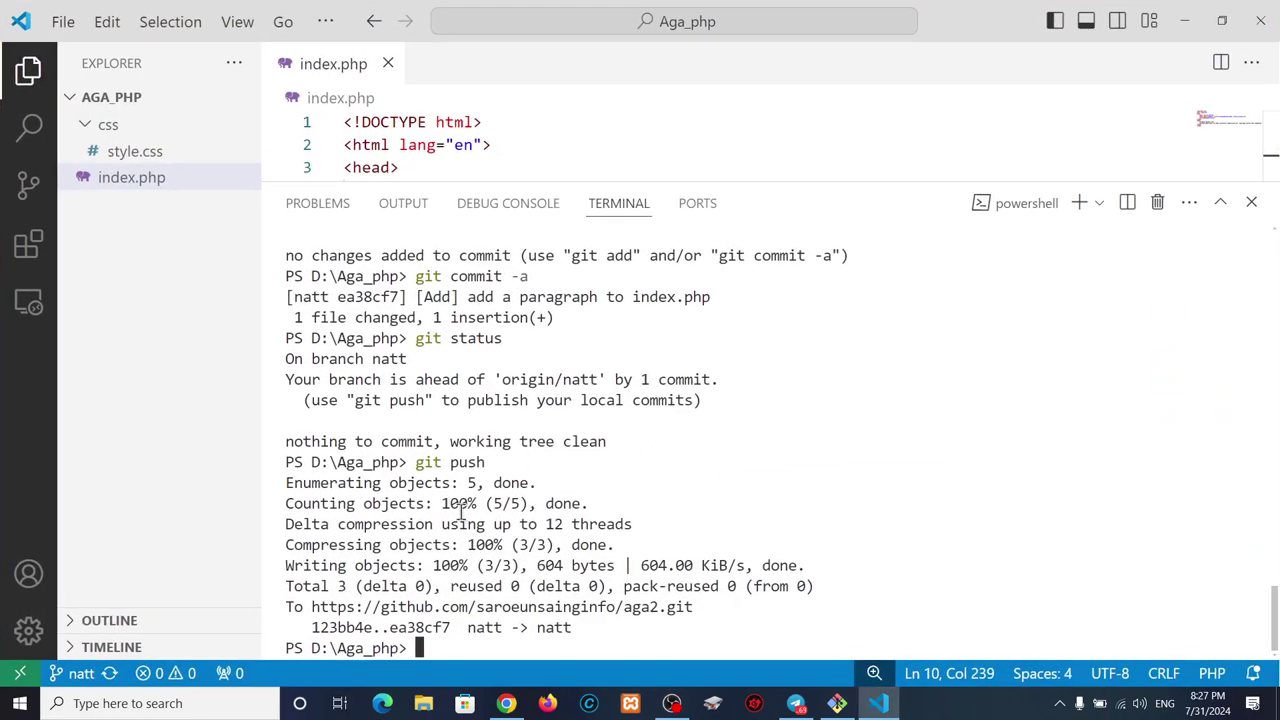
pyautogui.write('cls')
pyautogui.press('Return')
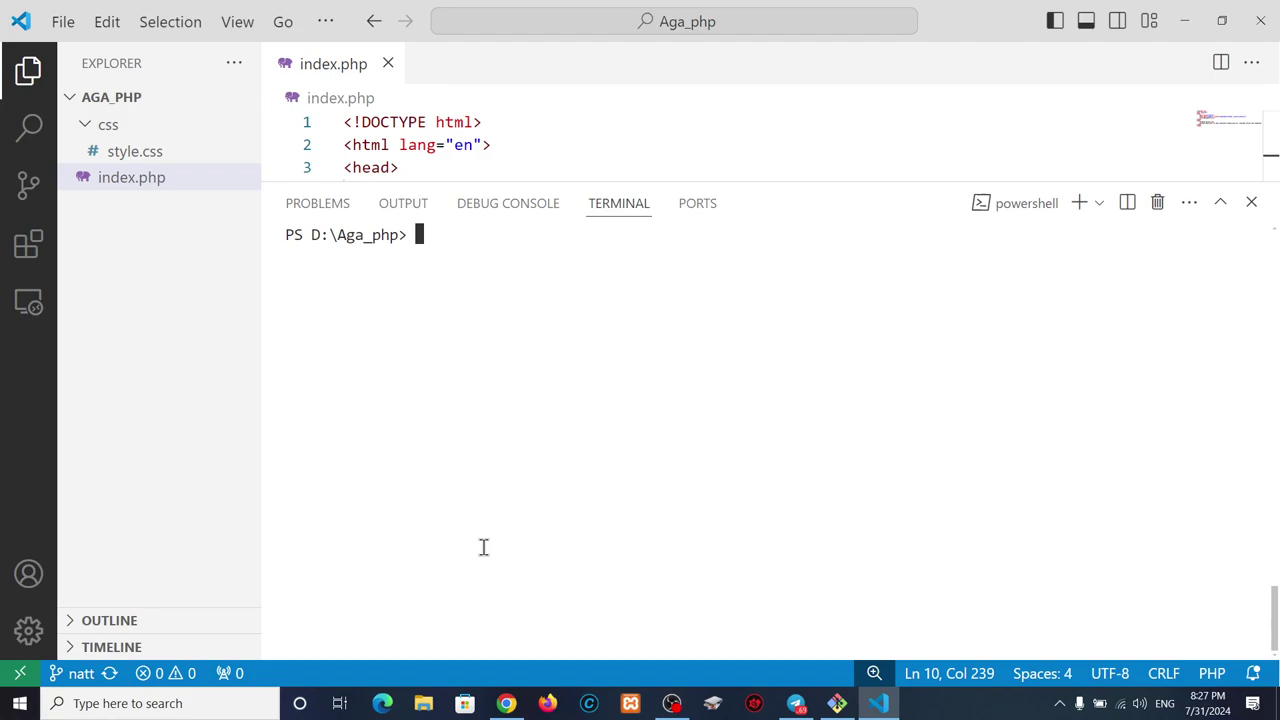
pyautogui.write('git status')
pyautogui.press('Return')
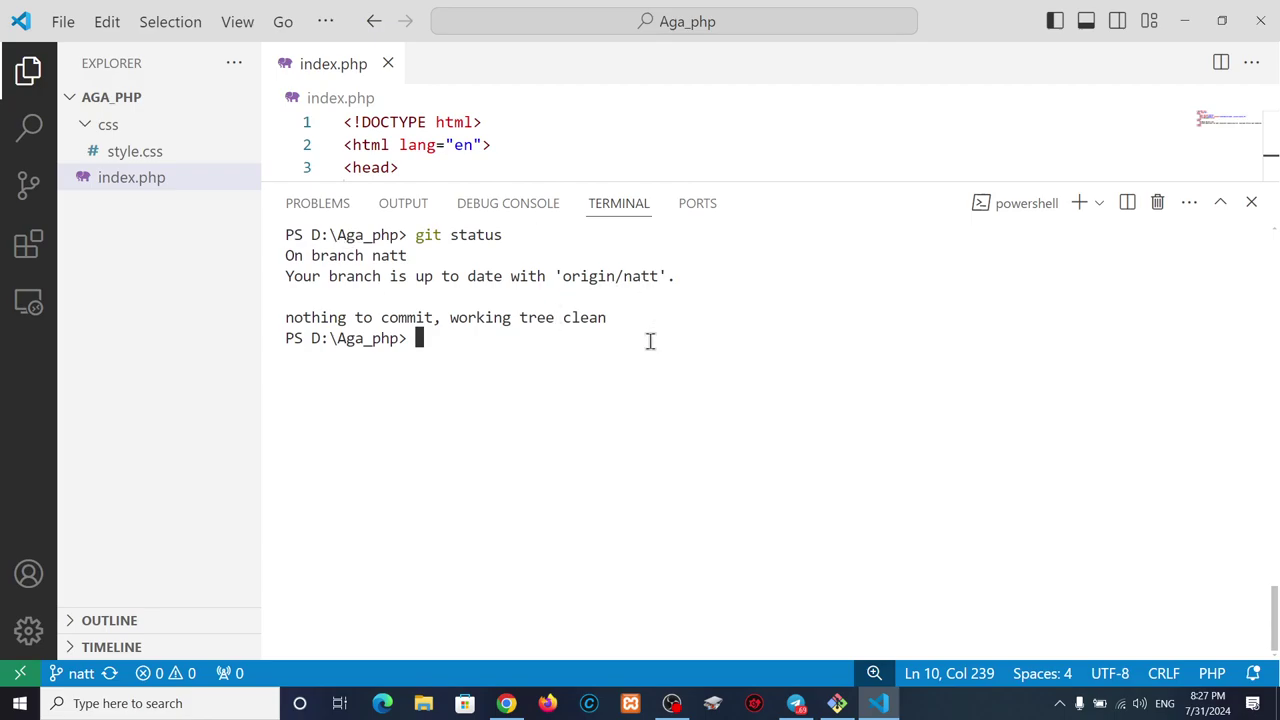
pyautogui.write('git ')
pyautogui.write('checkout ')
pyautogui.write('main')
pyautogui.press('Return')
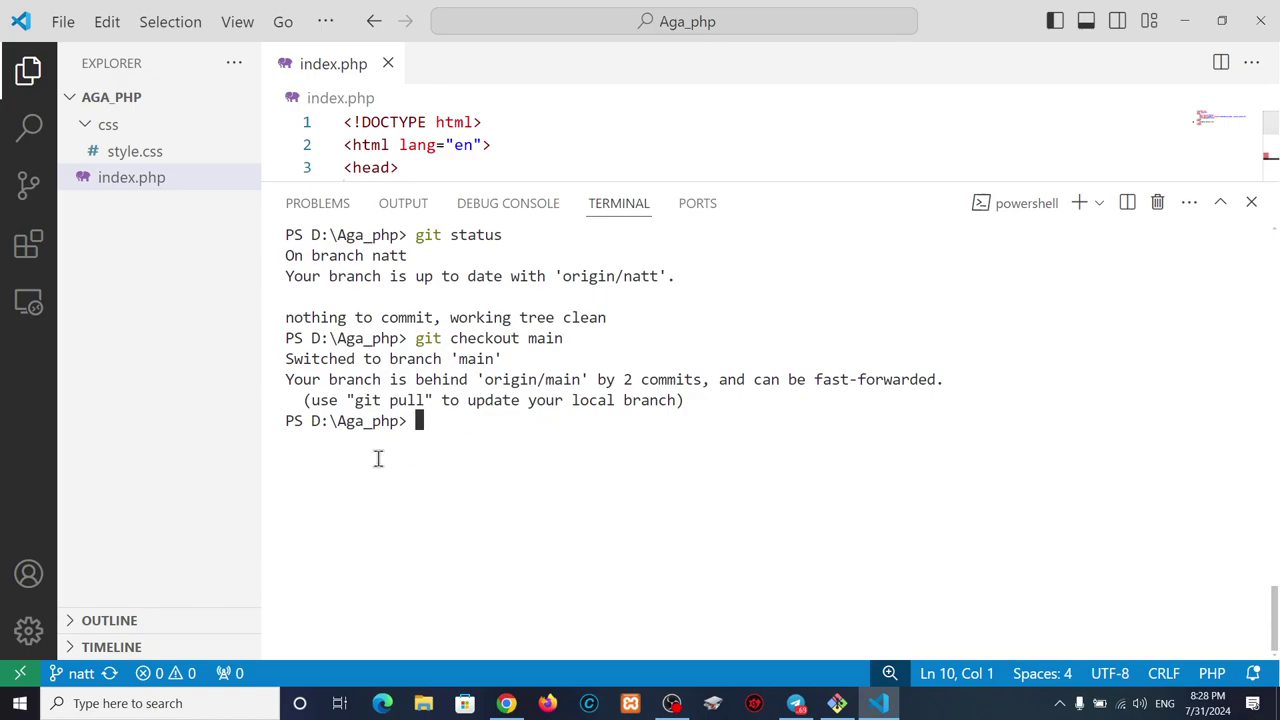
# - Confirm with git status that main is 2 commits behind origin/main, and enlarge the editor
pyautogui.write('cl')
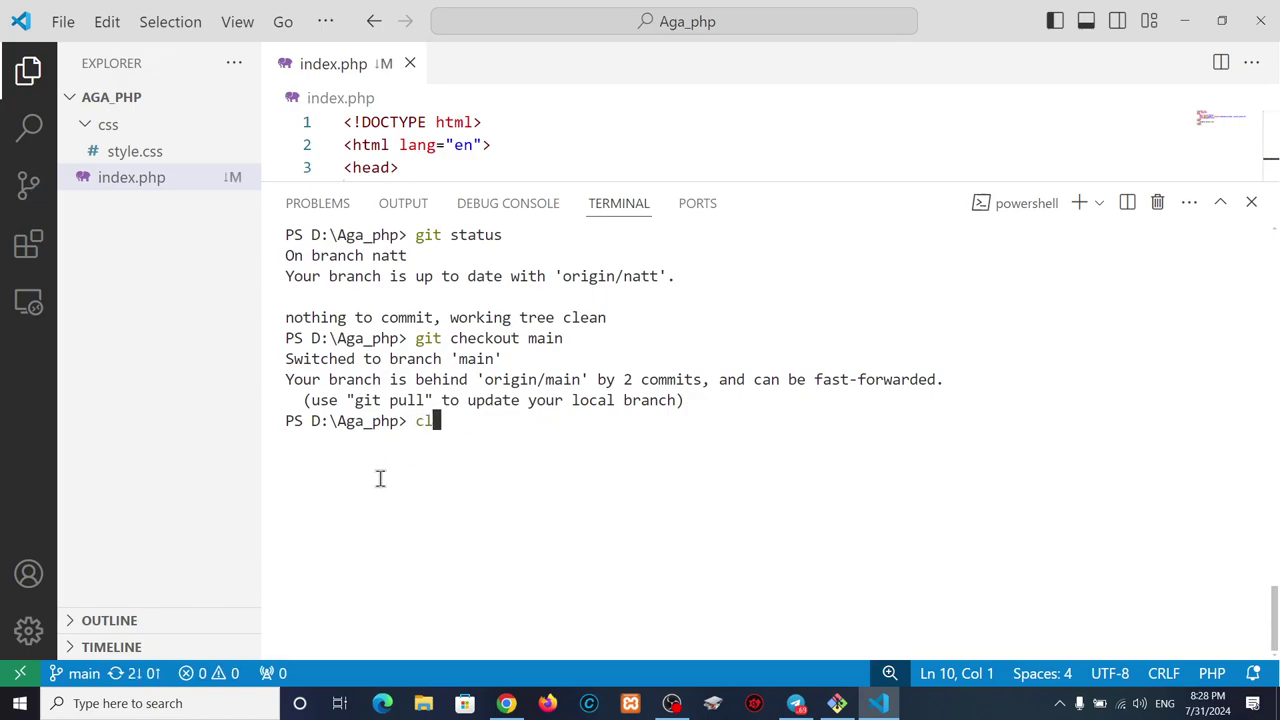
pyautogui.write('s')
pyautogui.press('Return')
pyautogui.write('git st')
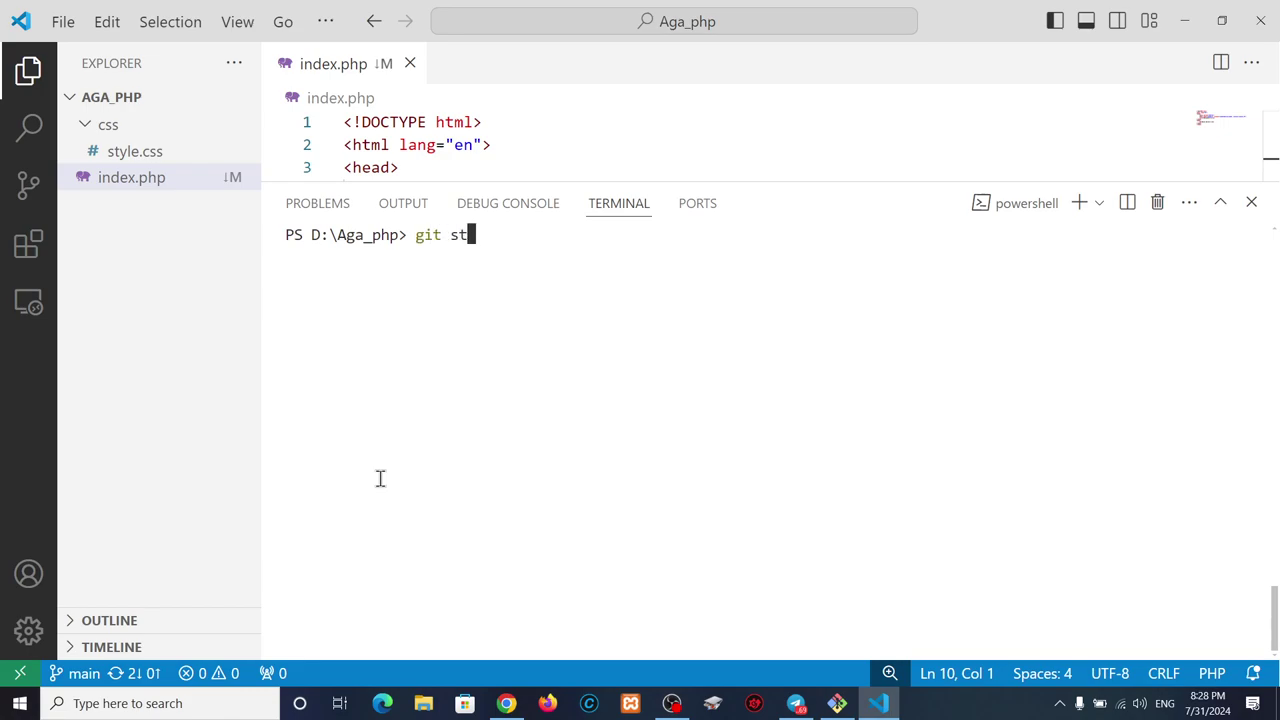
pyautogui.write('atus')
pyautogui.press('Return')
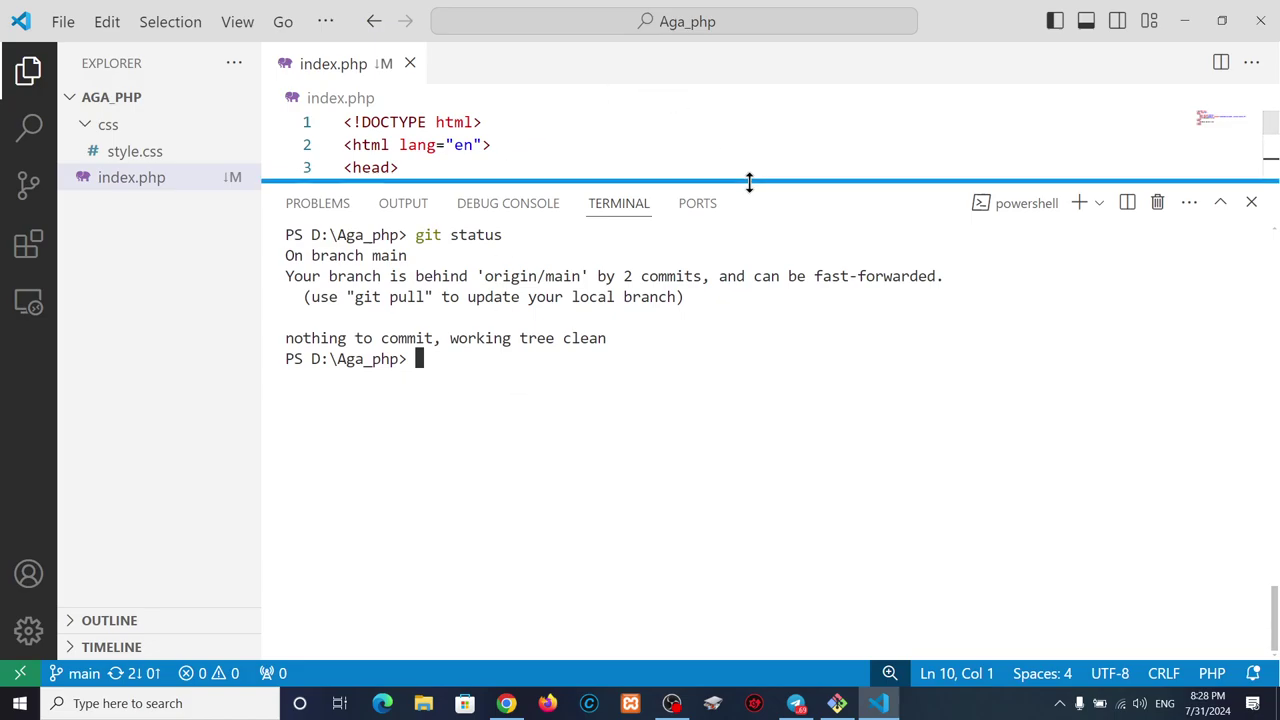
pyautogui.moveTo(749, 181); pyautogui.dragTo(710, 421)
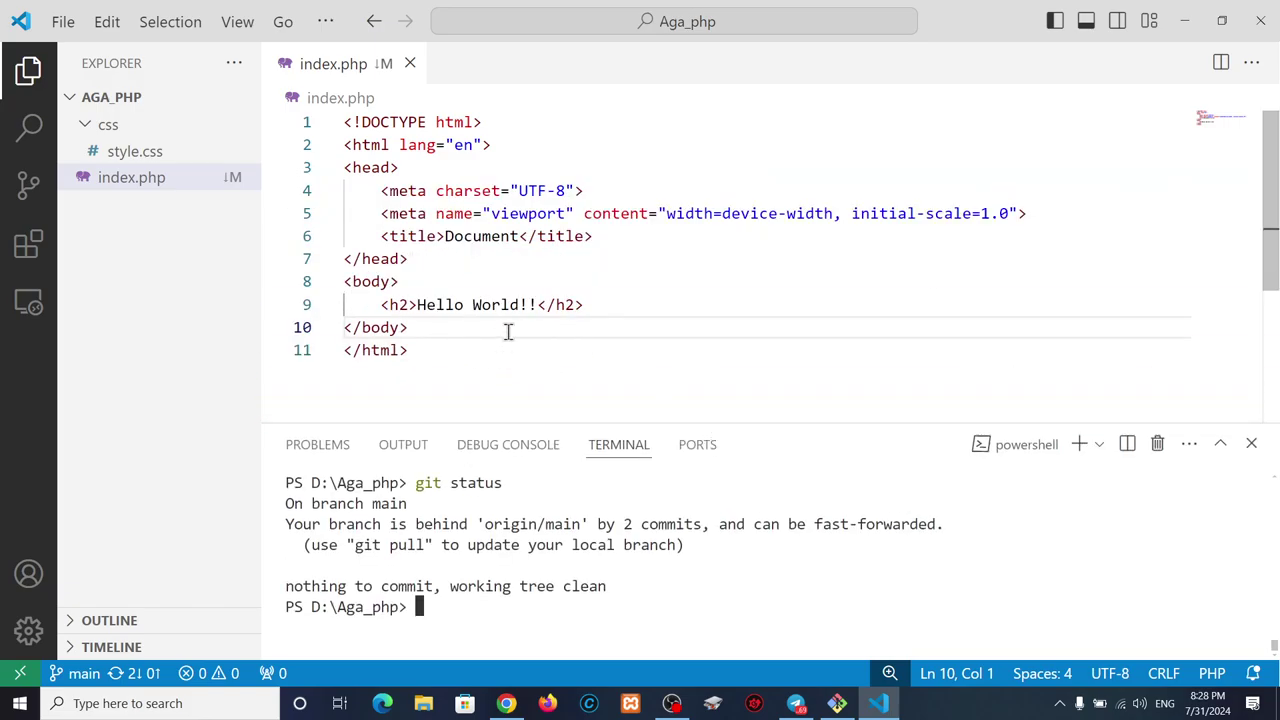
# - Run git pull to fast-forward local main to 35f65f7, adding the lorem paragraph to index.php
pyautogui.write('git')
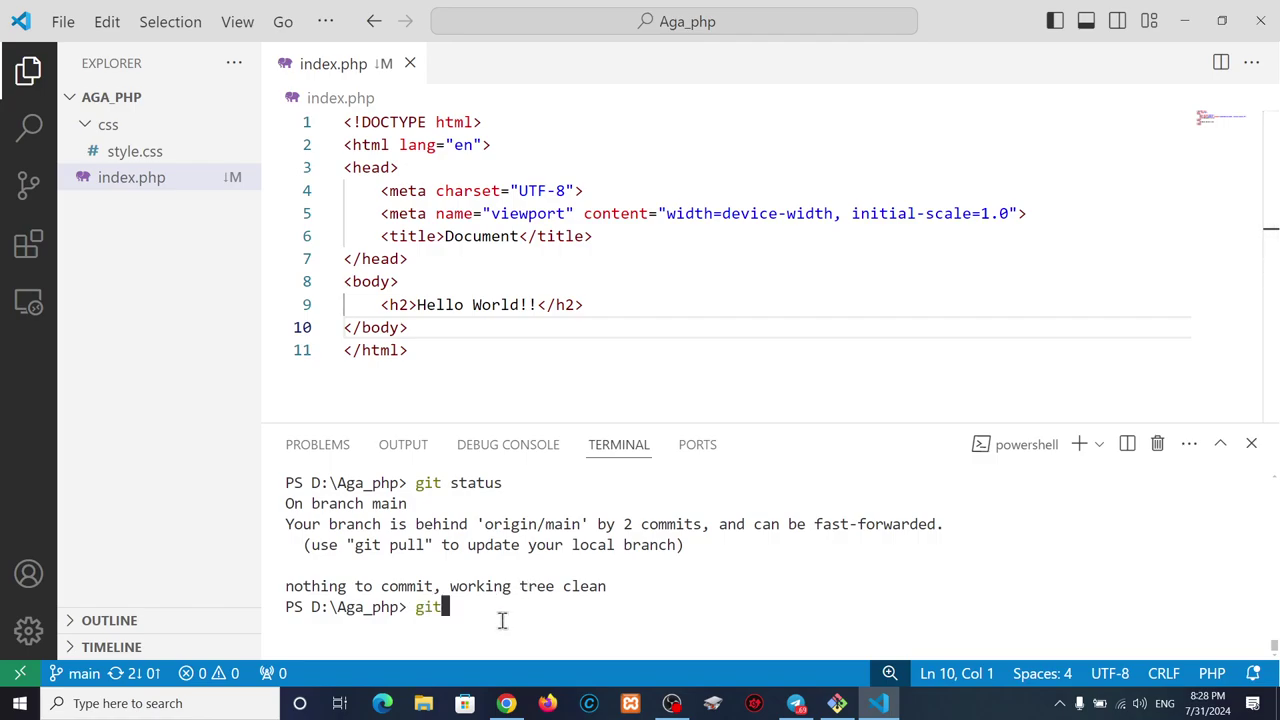
pyautogui.write(' pull')
pyautogui.press('Return')
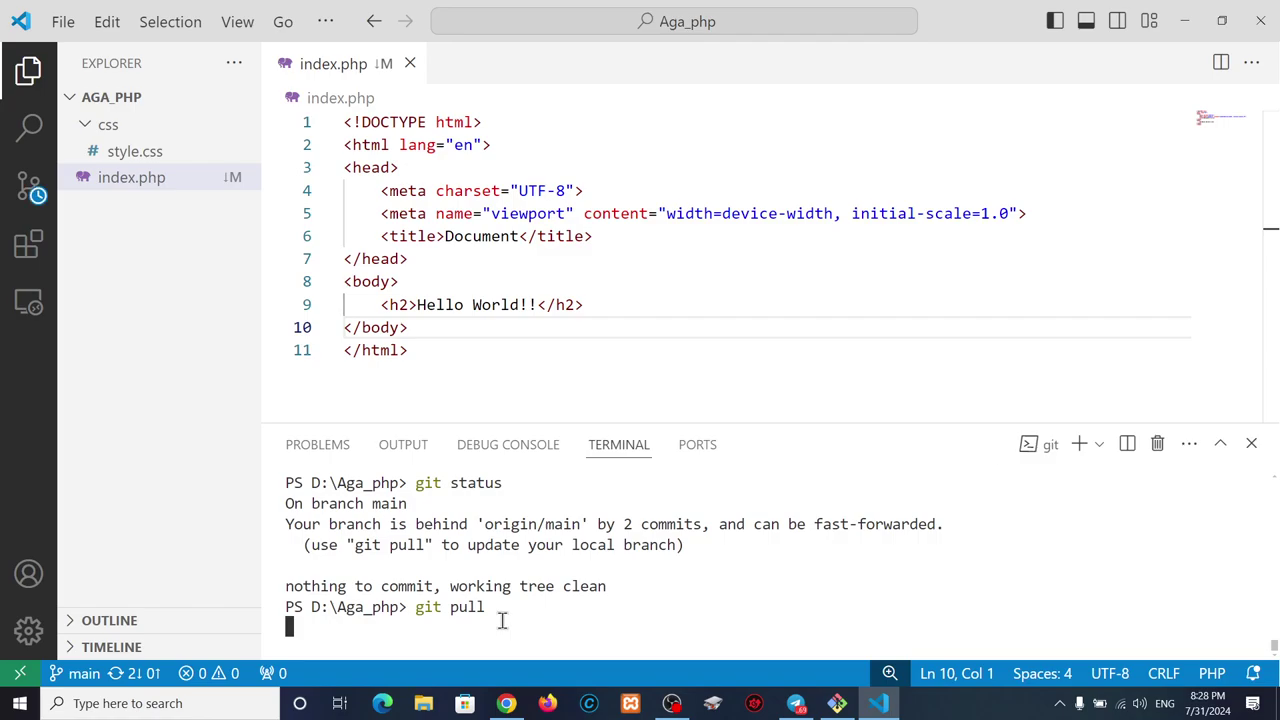
pyautogui.hscroll(-5, 517, 329)
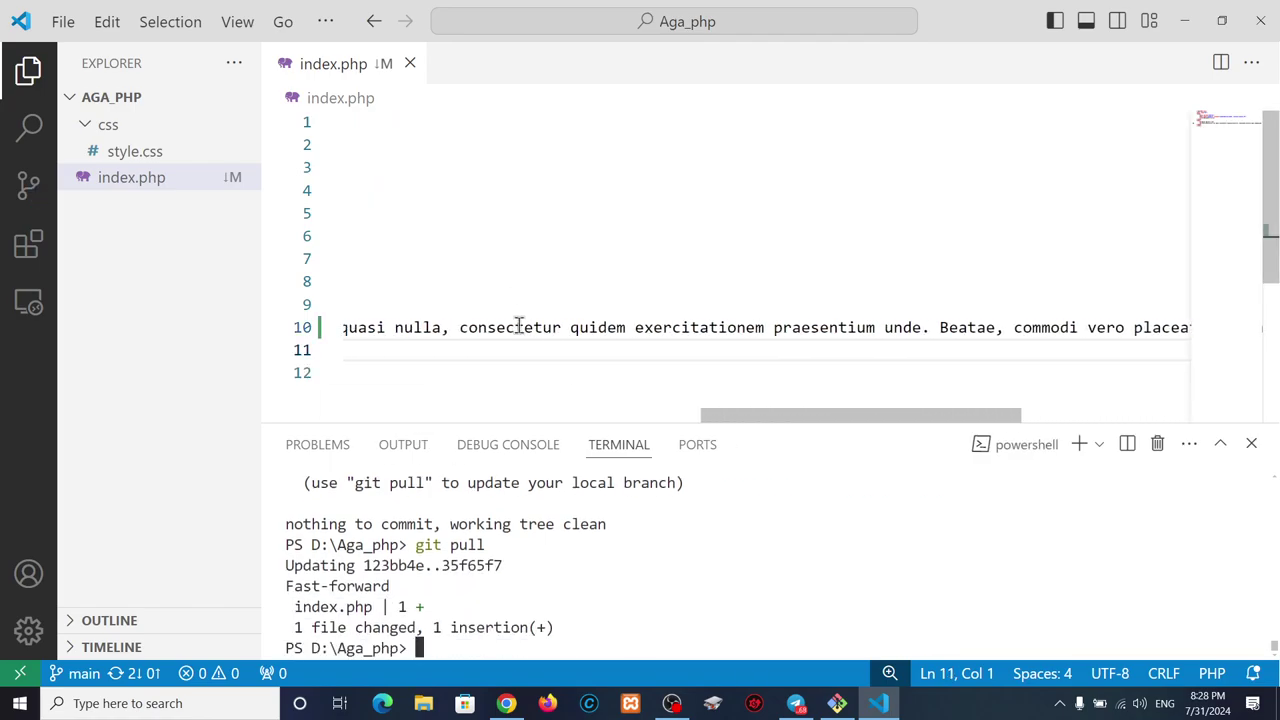
pyautogui.hscroll(-5, 517, 329)
pyautogui.hscroll(-5, 517, 329)
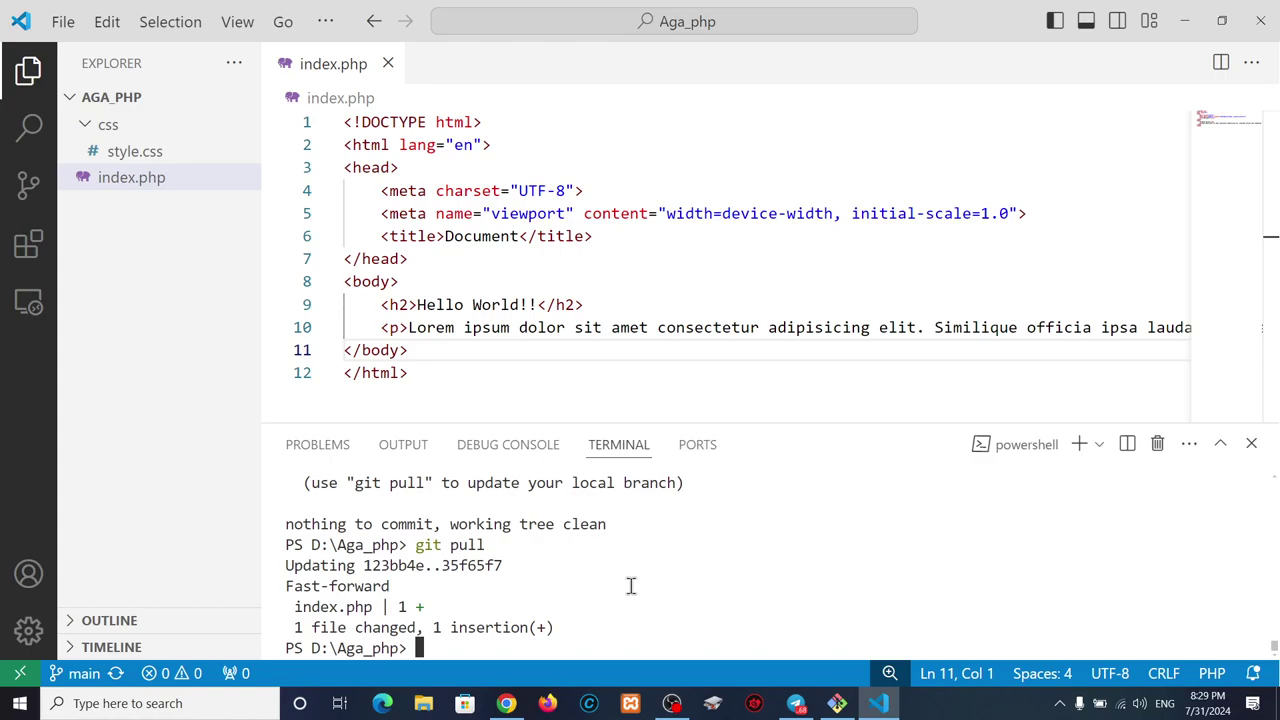
pyautogui.click(671, 704)
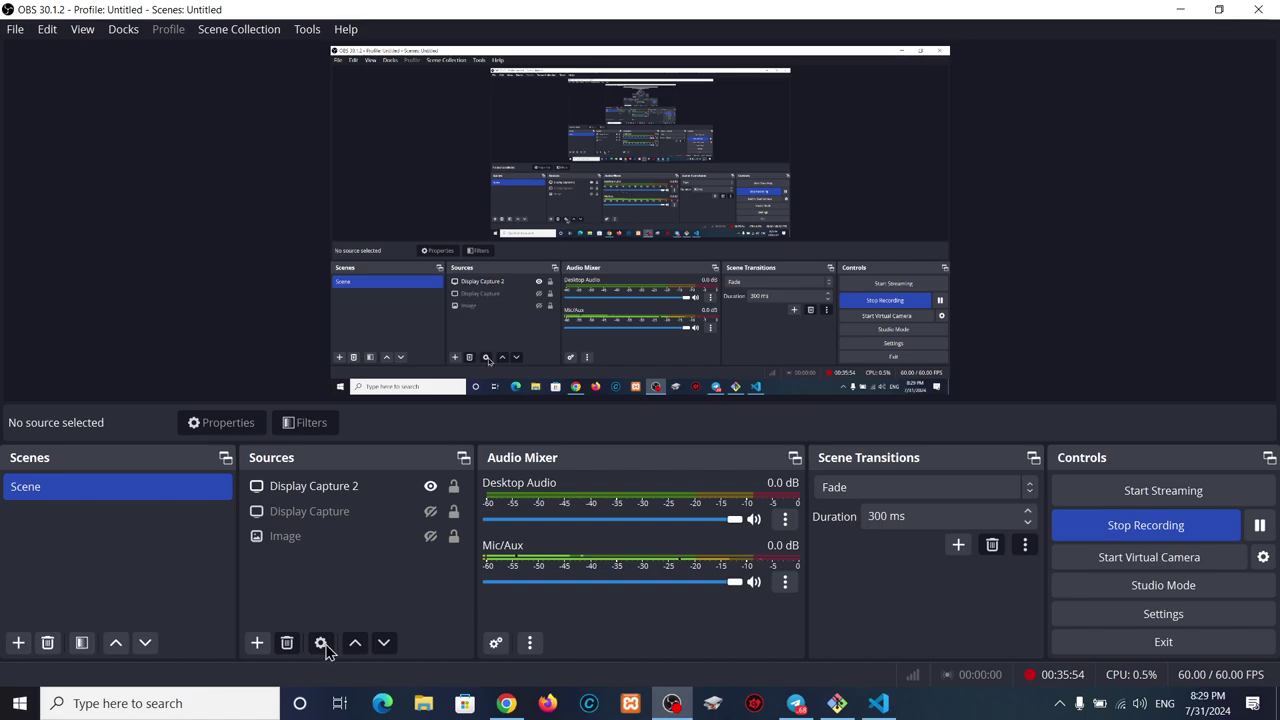